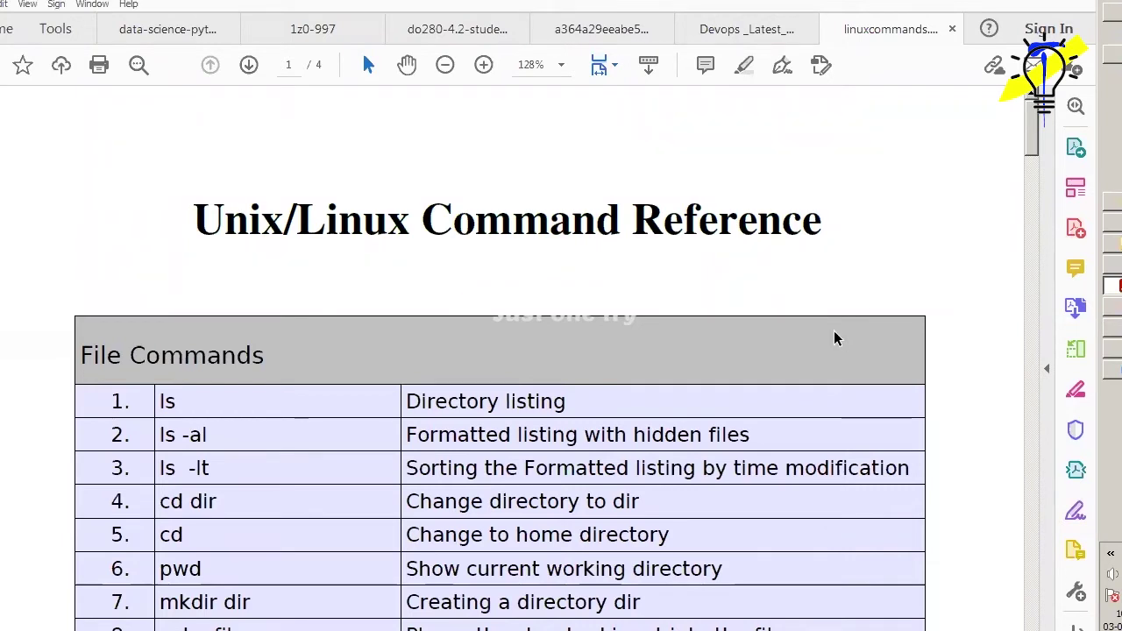
Search for notepad in the Win+R Run prompt and select its suggestion.
key("super+r")
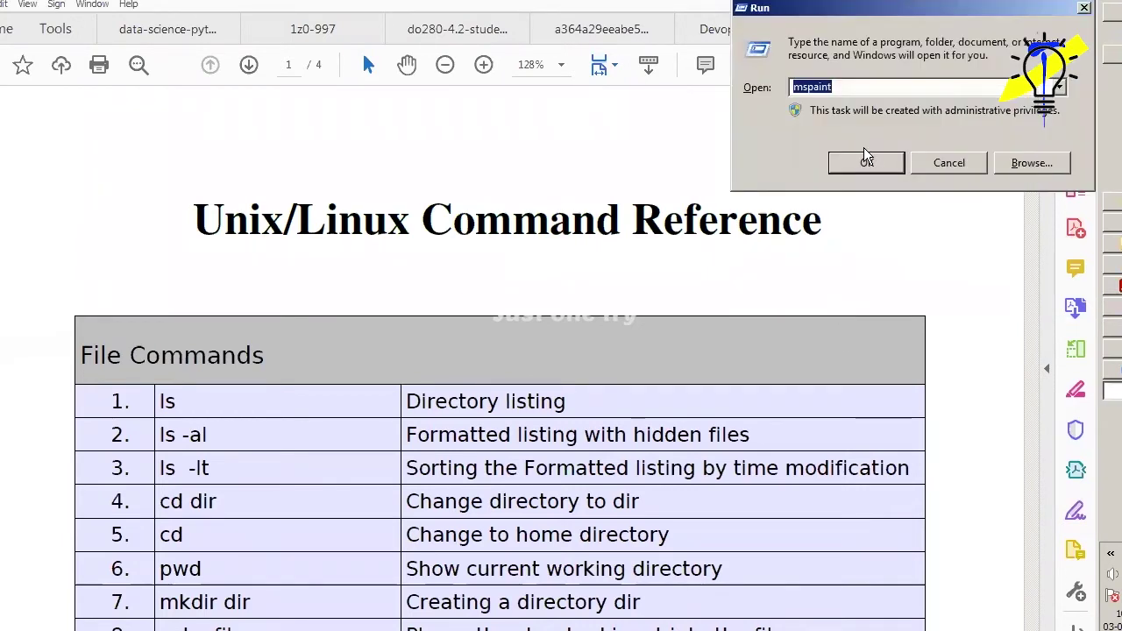
type("notep")
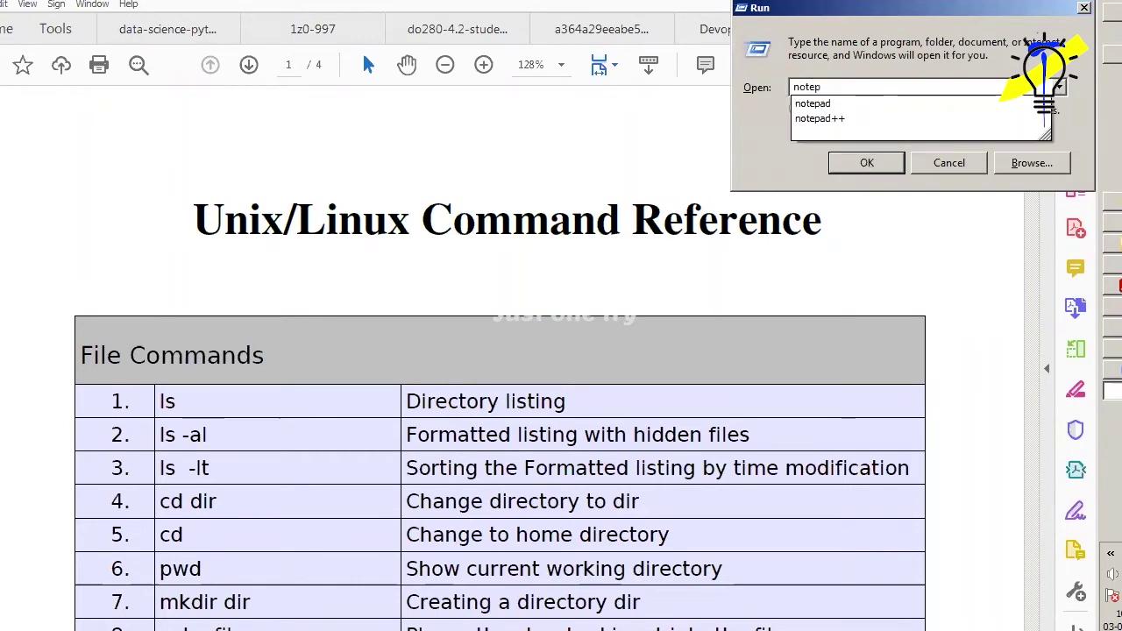
key("Down")
Maximize Notepad and type the heading 'Please type known commands on Linux' underlined with dashes.
key("Return")
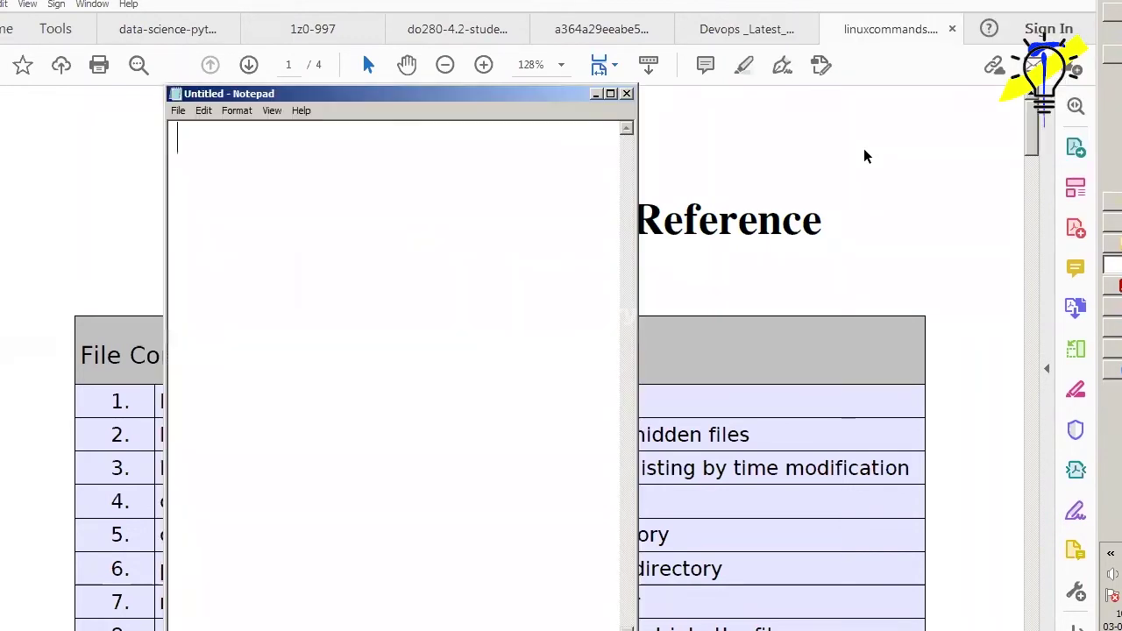
double_click(443, 93)
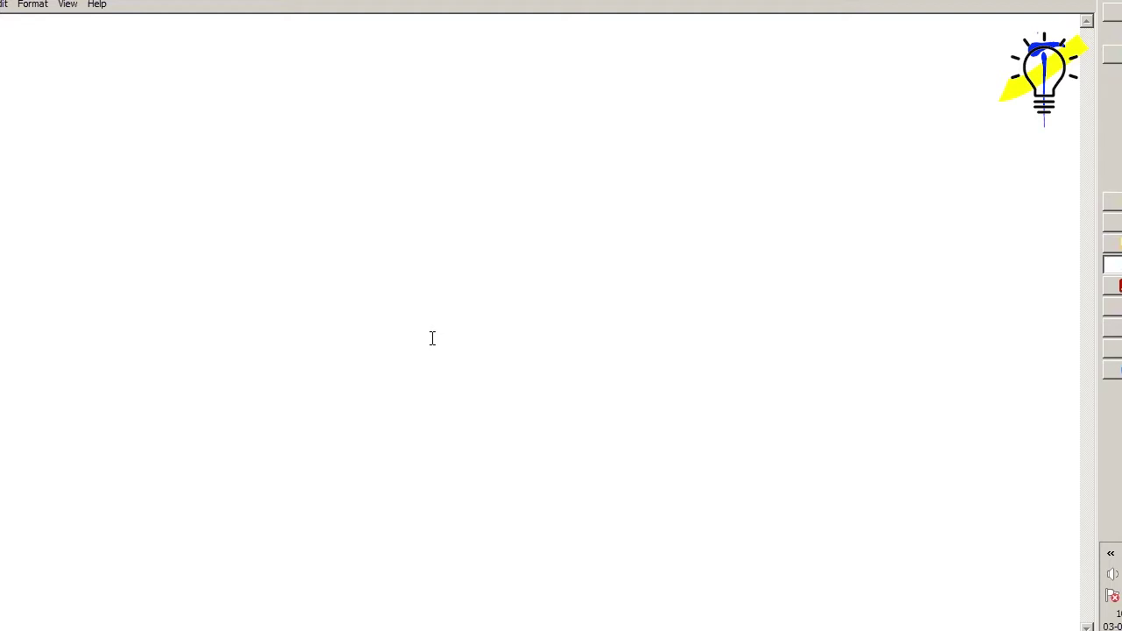
type("ease type ")
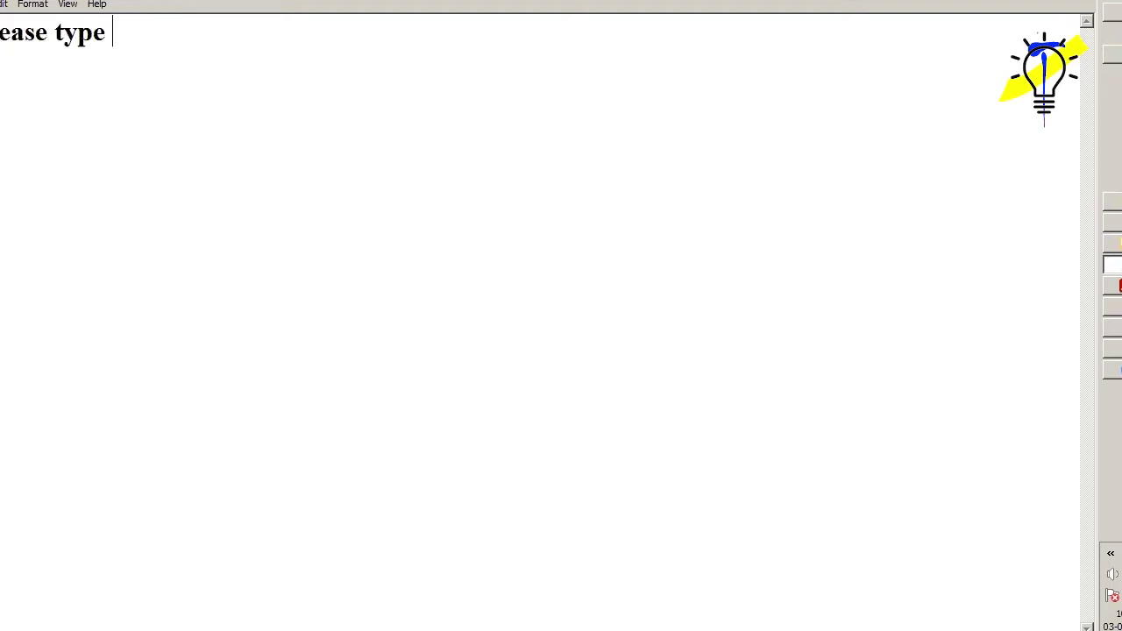
type("known")
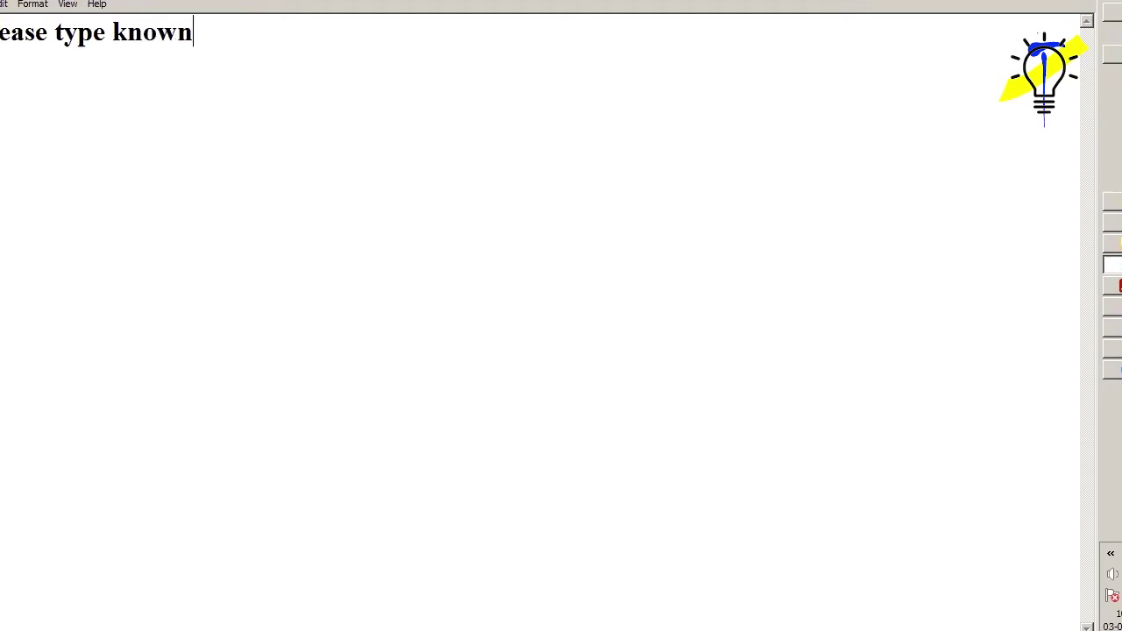
type(" commands on Linux")
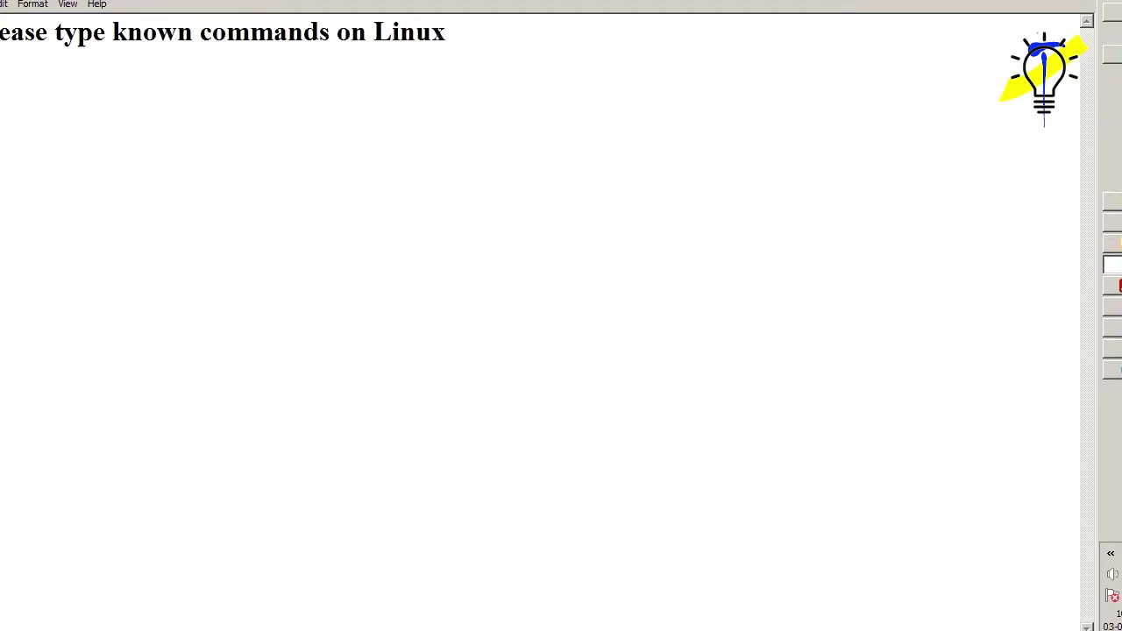
key("Return")
type("-----------------------------")
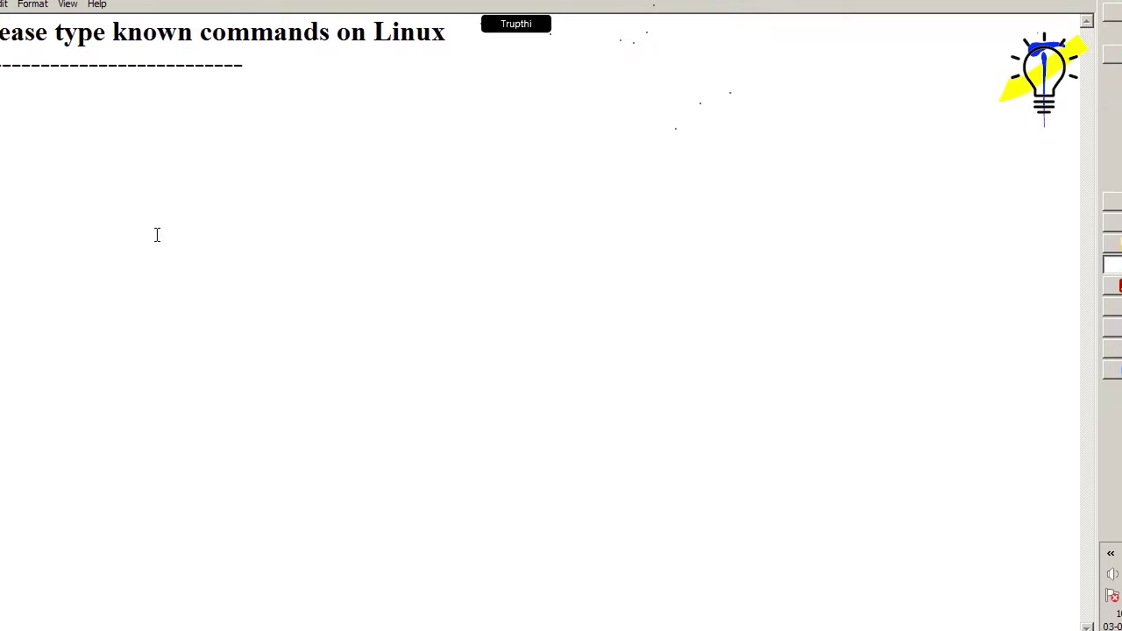
List the ls -ltrr, netstat, traceroute and mkdir commands on separate lines, fixing typos.
type("-ltr")
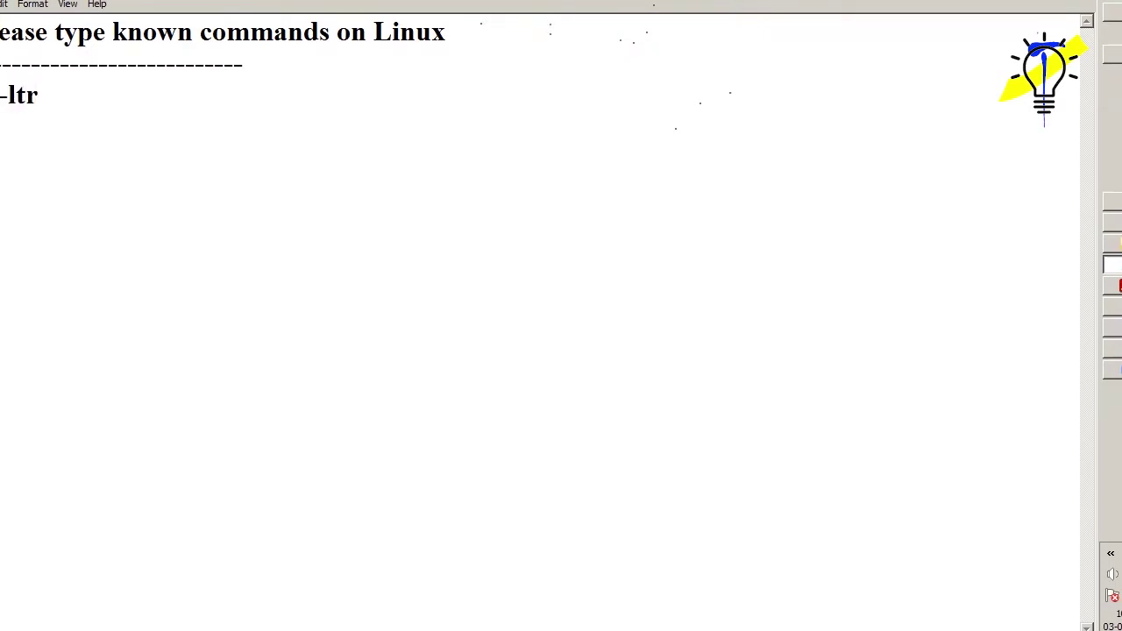
key("Return")
type("netstat")
type("acer")
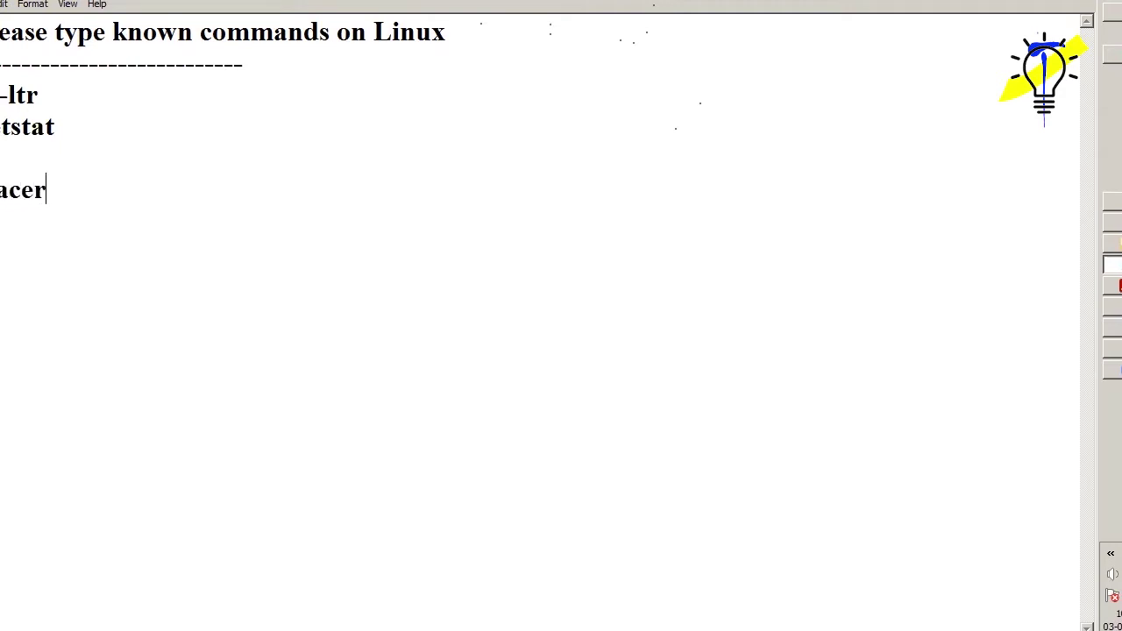
type("ote")
key("BackSpace")
key("BackSpace")
type("ute")
key("Return")
type("mkdi")
left_click(587, 85)
type("r")
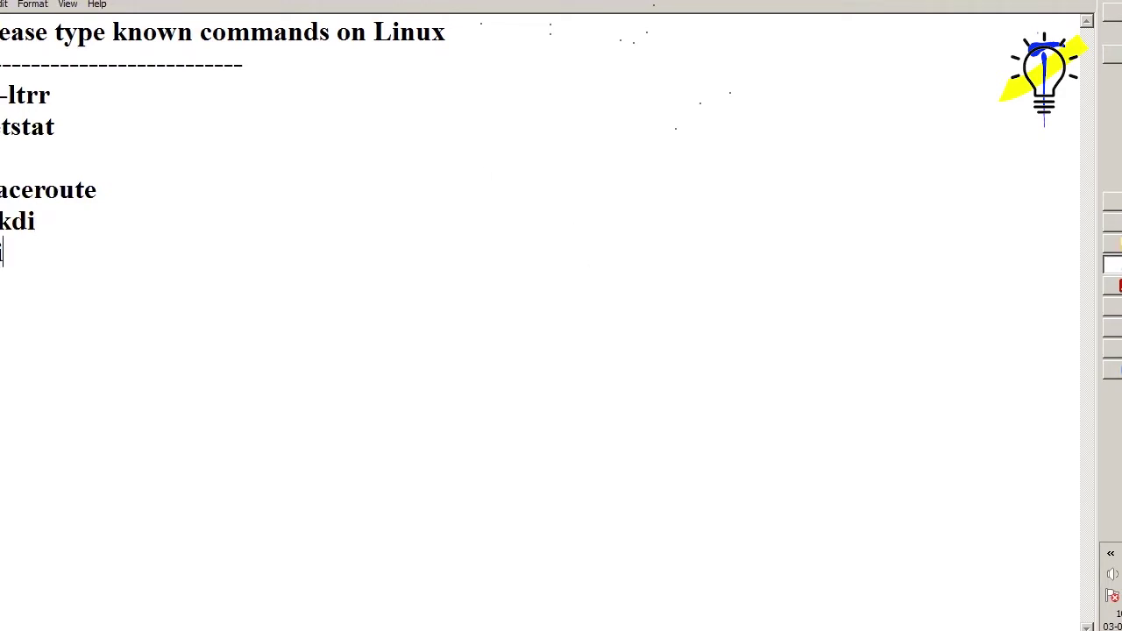
Type a trial 'fsck twice and type' note below mkdir, then delete it.
key("Return")
key("Return")
key("Return")
type("fsck t")
type("icew")
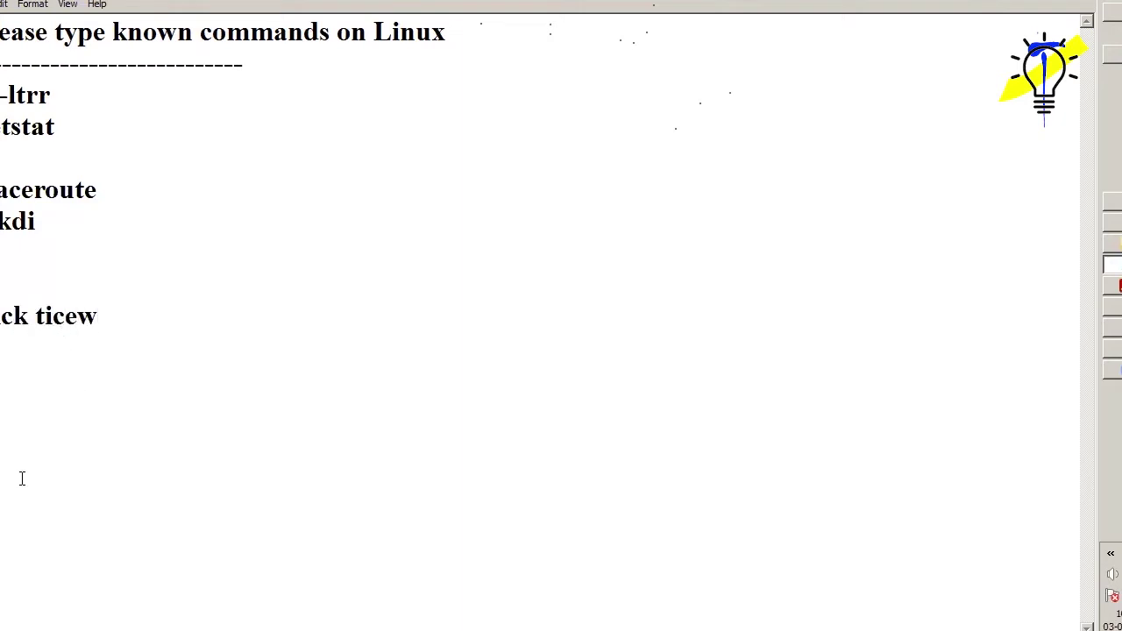
key("BackSpace")
key("BackSpace")
key("BackSpace")
key("BackSpace")
key("Left")
key("Left")
type("ice and ")
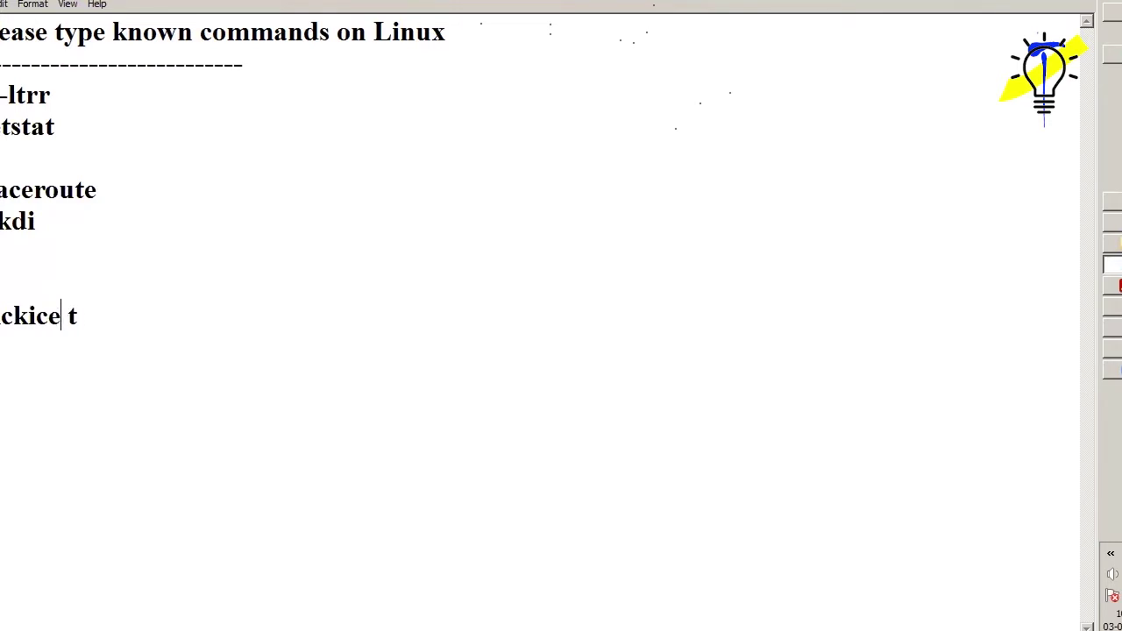
type("type t")
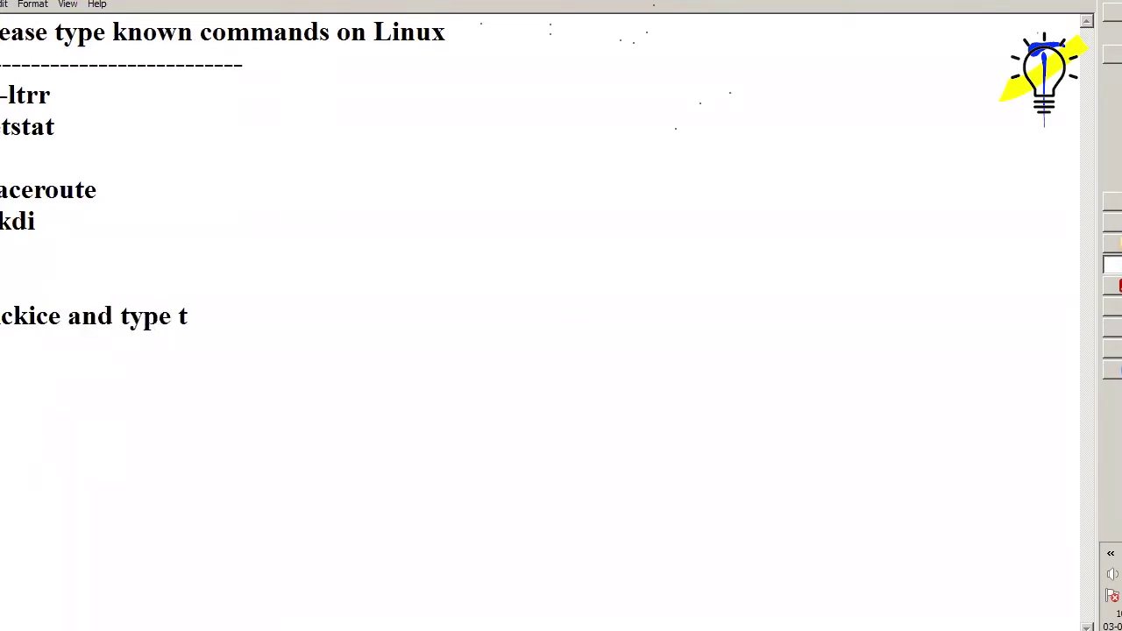
key("Delete")
left_click_drag(173, 318, 2, 318)
key("BackSpace")
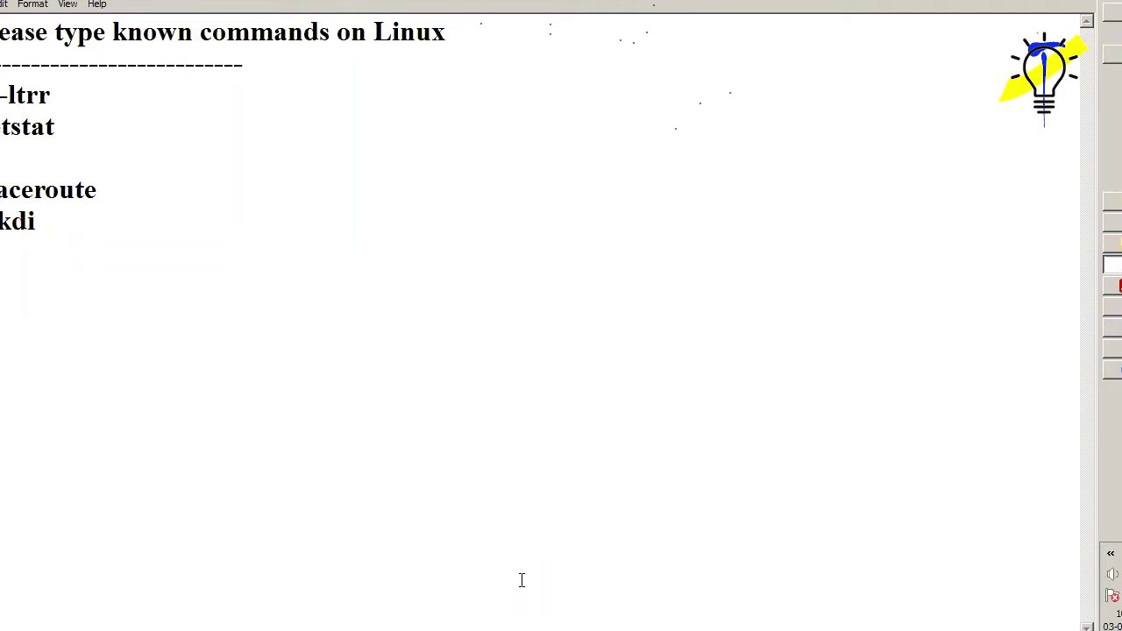
Type a t line and a -h line in the blank space below mkdir.
left_click(80, 229)
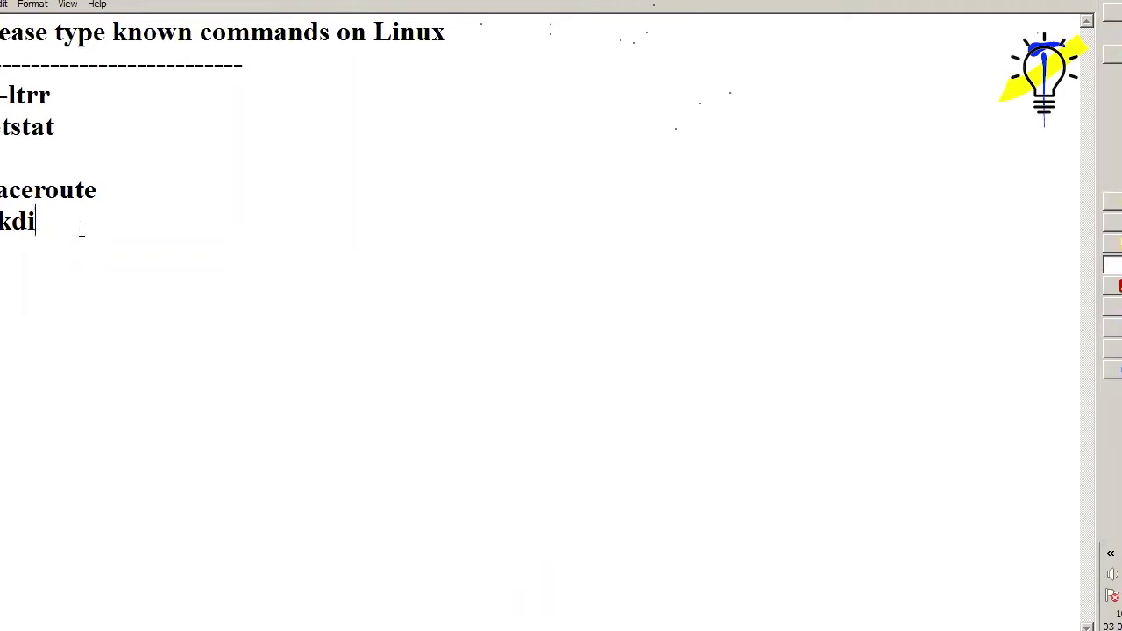
left_click(31, 277)
type("t")
type("-h")
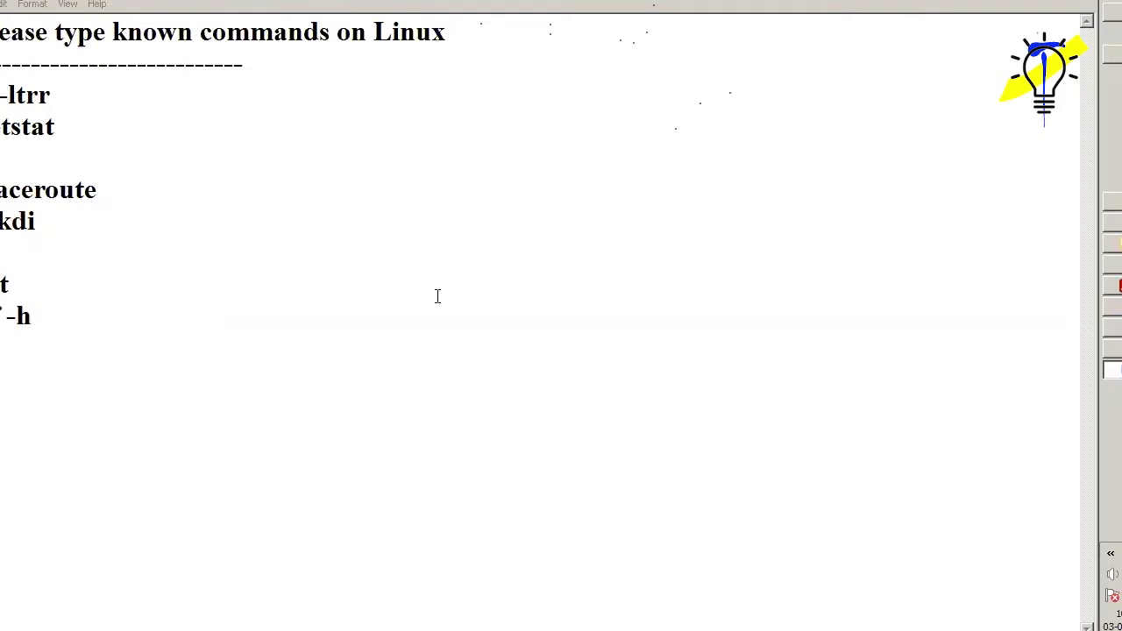
Insert top, ll, free -g, nd and lsof lines between the t and -h lines.
left_click(526, 280)
key("Return")
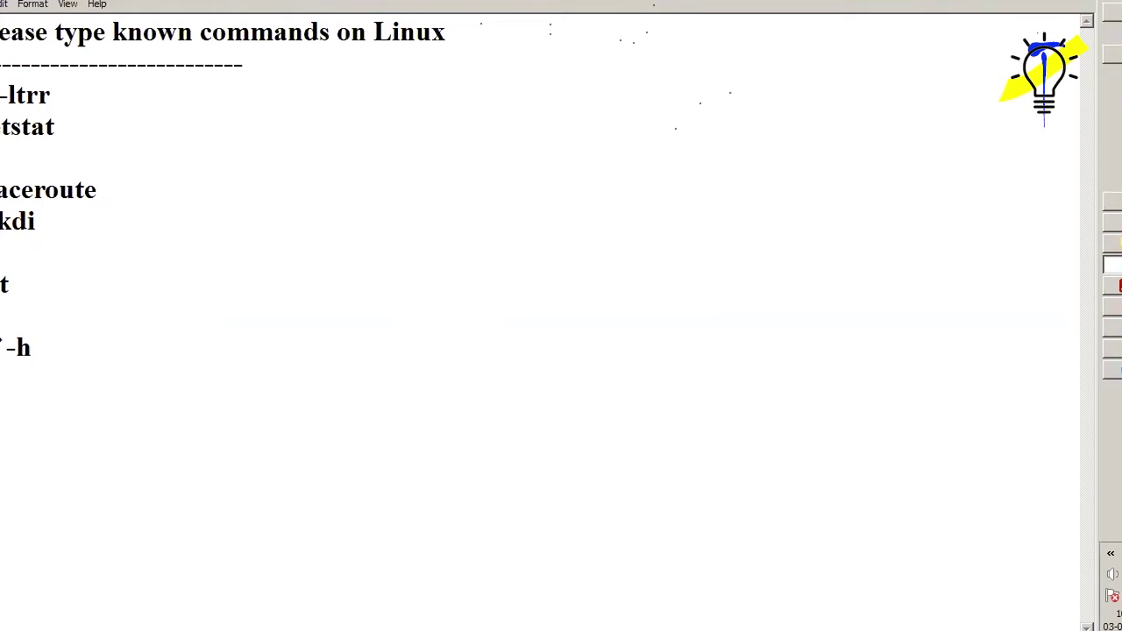
type("top")
key("Return")
key("Return")
type("ll")
key("Return")
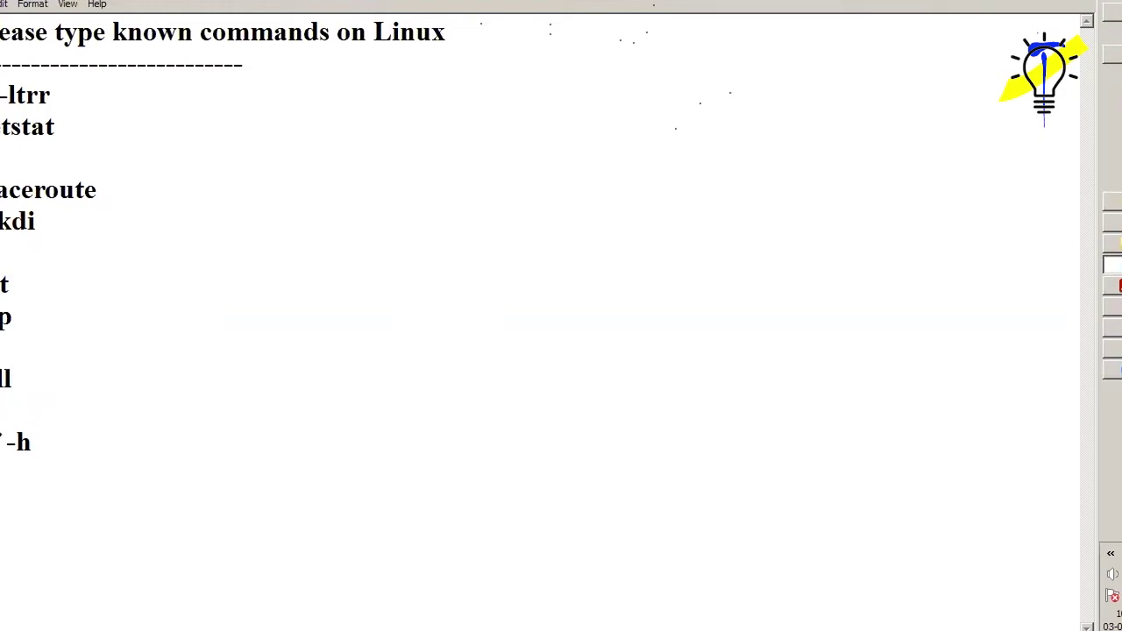
type("ee -g")
key("Return")
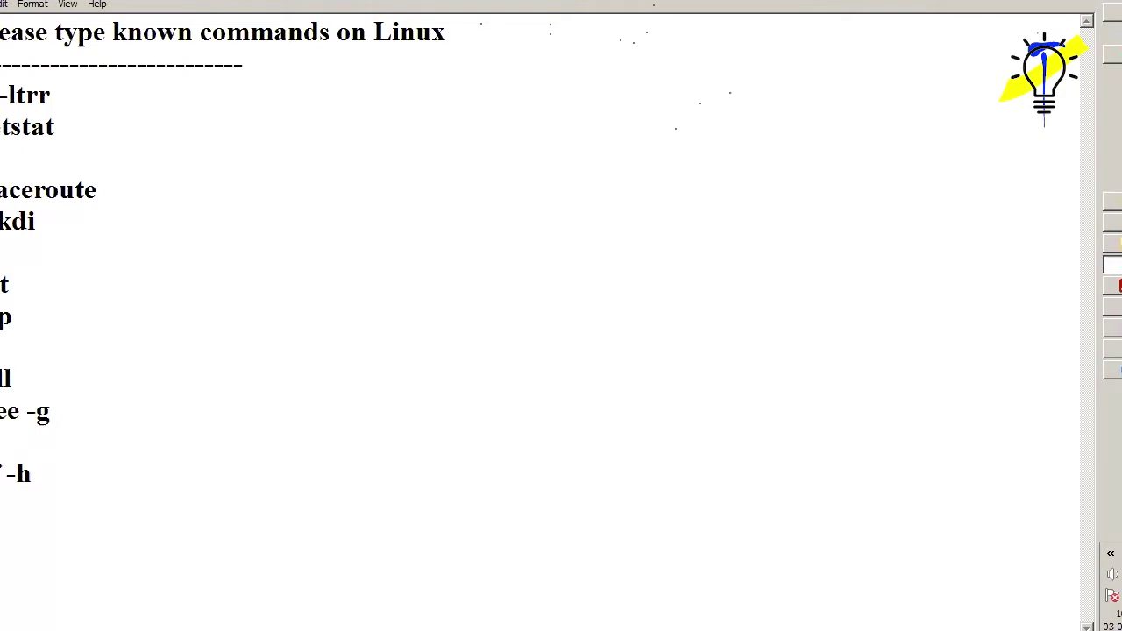
type("nd")
key("Return")
type("of")
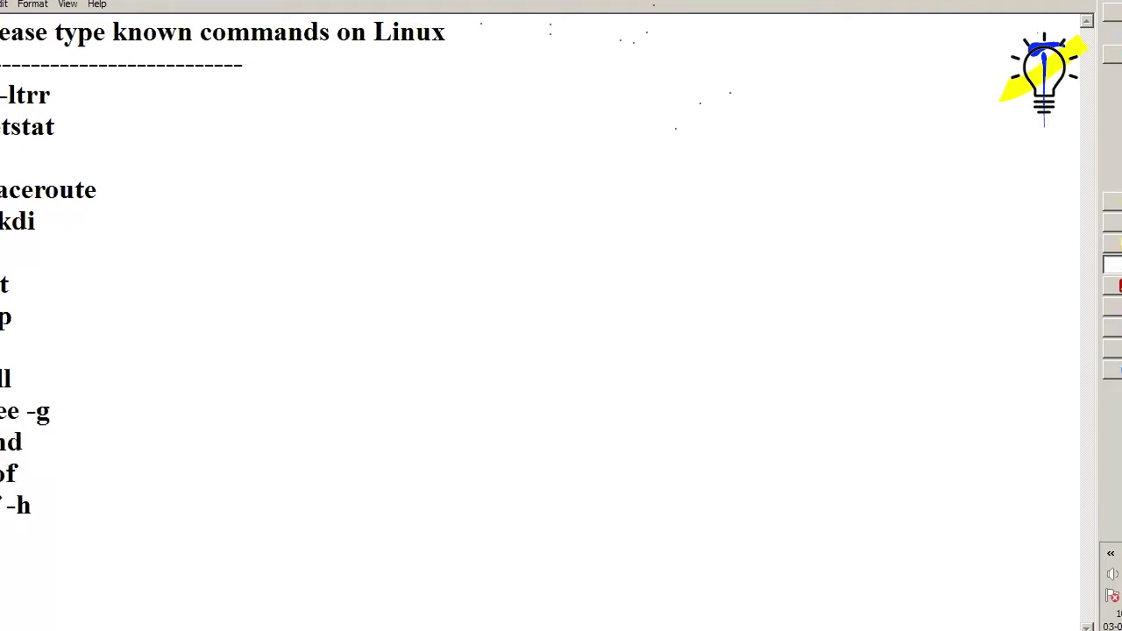
Add free, lsmod and tail lines after the lsof entry.
key("Return")
type("ee")
key("Return")
type("lsmod")
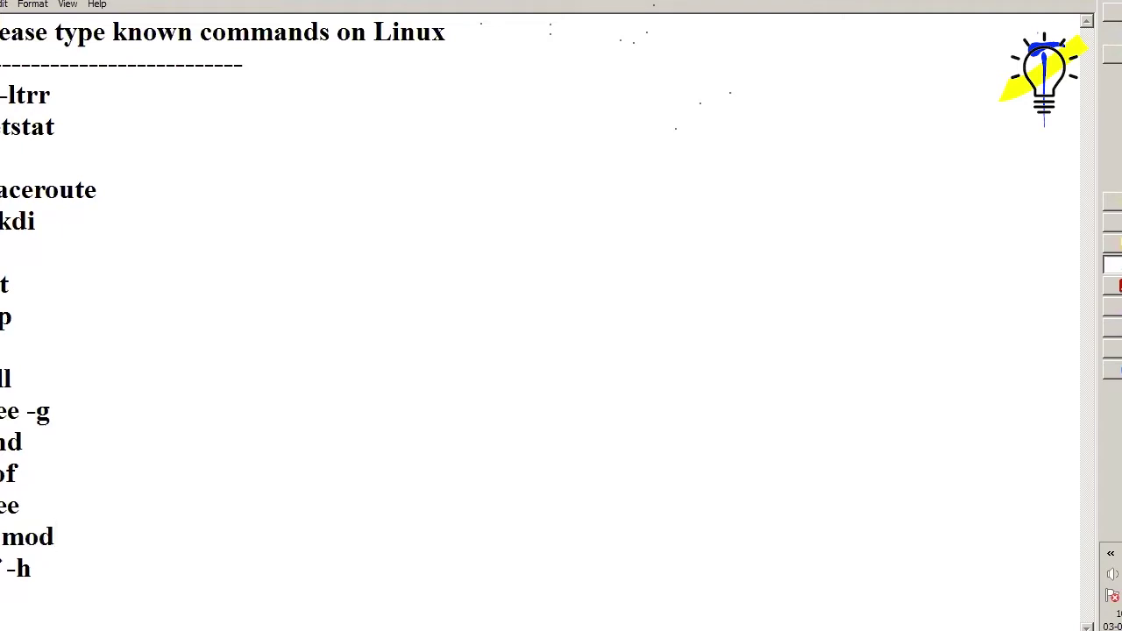
key("Return")
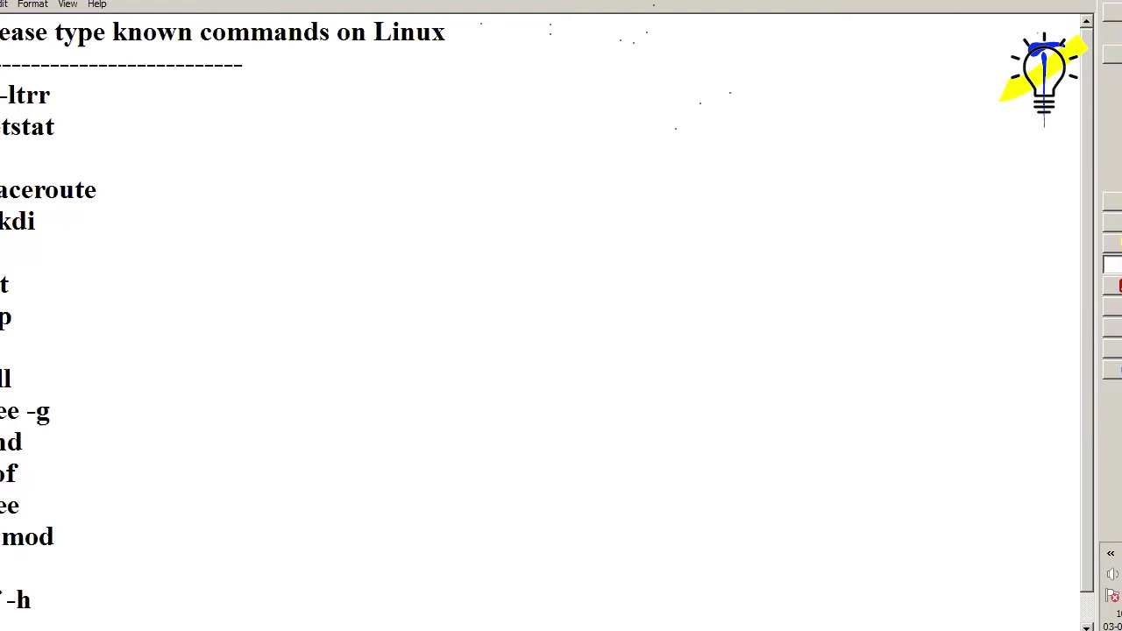
type("il")
key("Return")
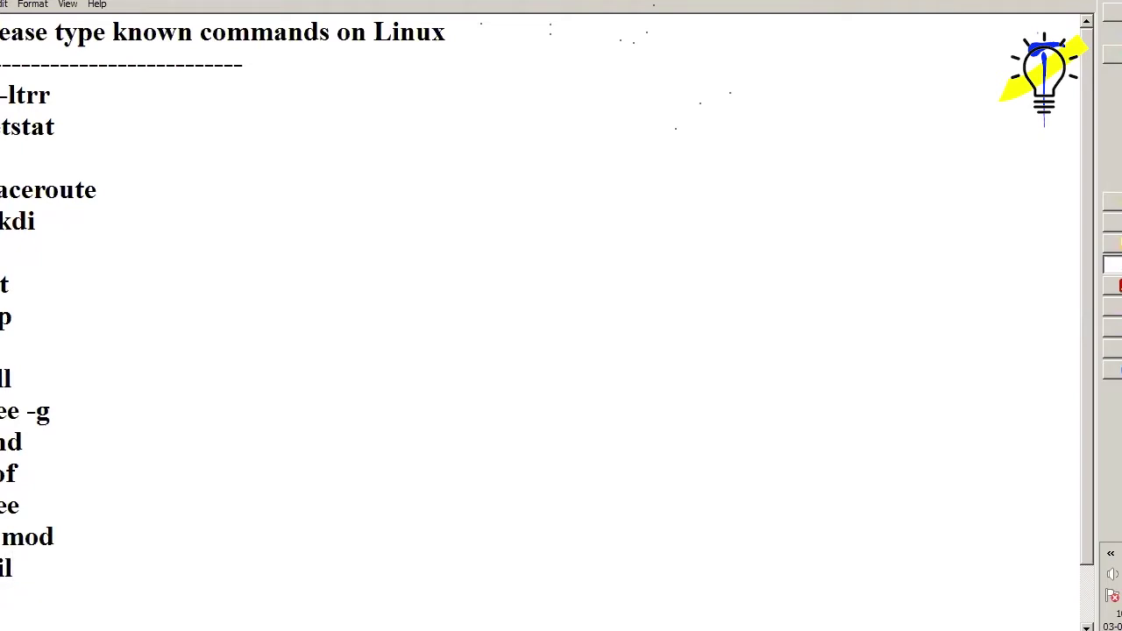
Add more and du -sh lines above the df -h line.
type("more")
key("Return")
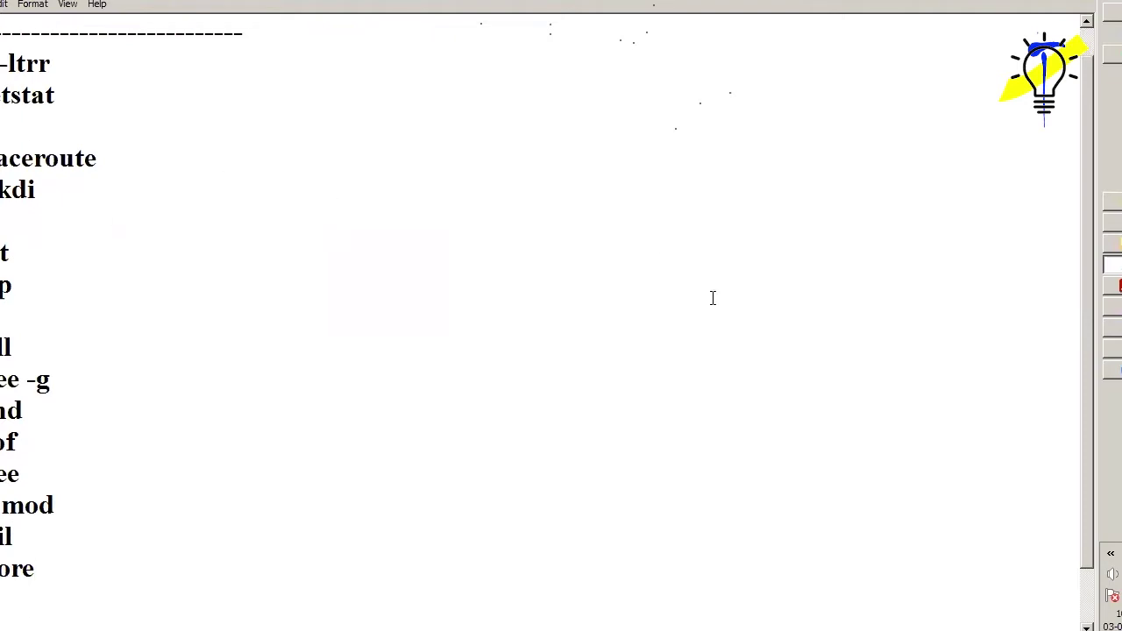
left_click_drag(1081, 368, 1080, 474)
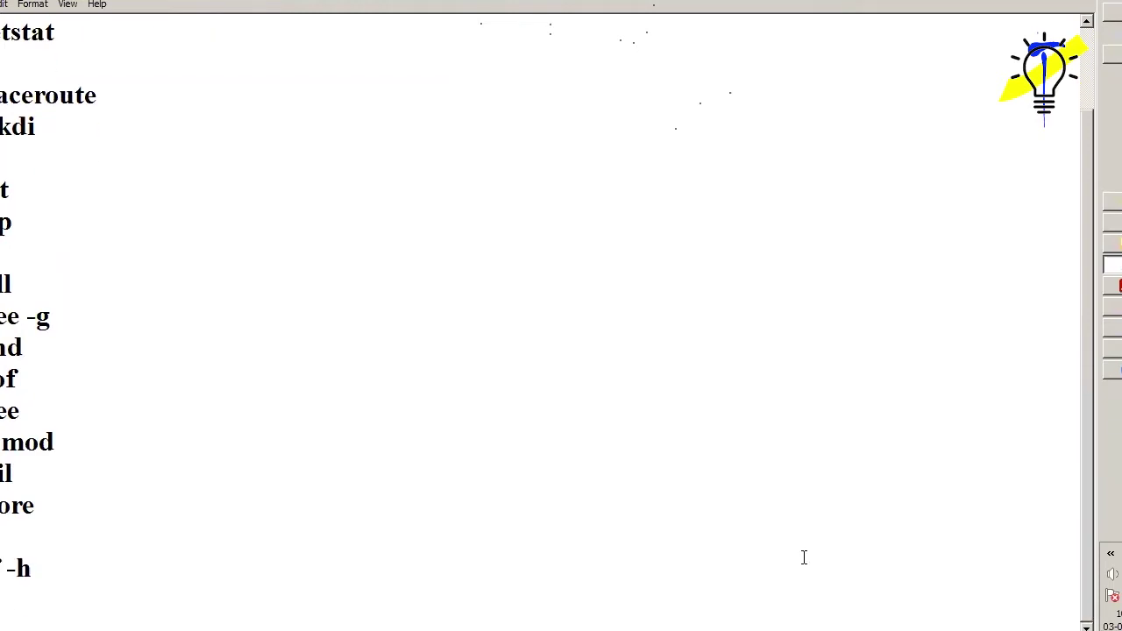
type("du")
type(" -sh")
left_click(31, 568)
scroll(526, 316, "down", 1)
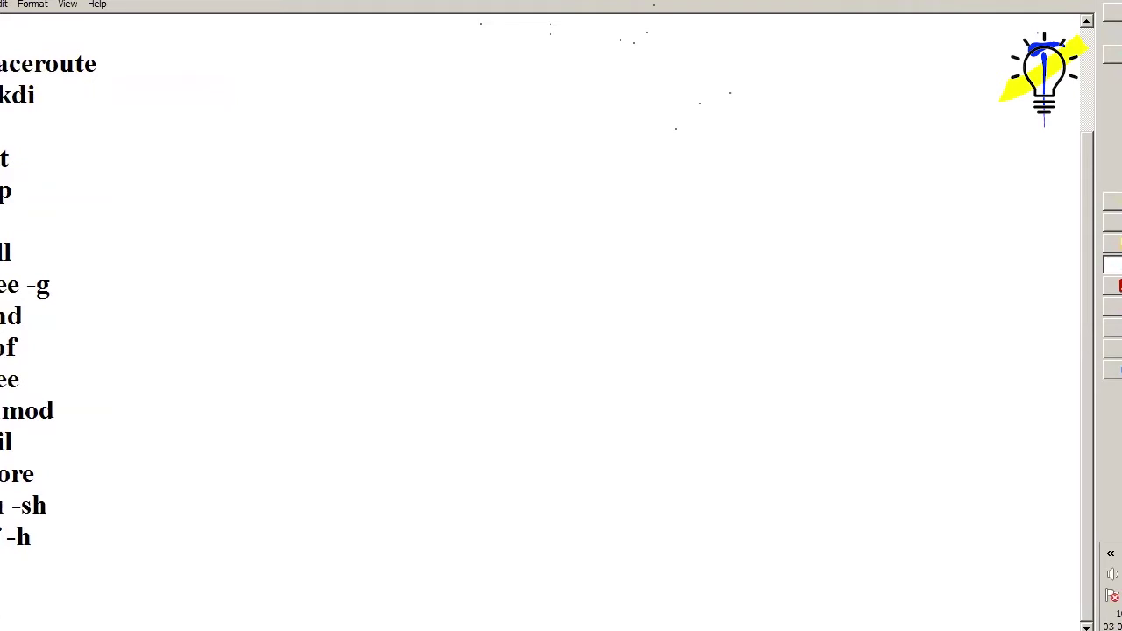
scroll(526, 316, "down", 1)
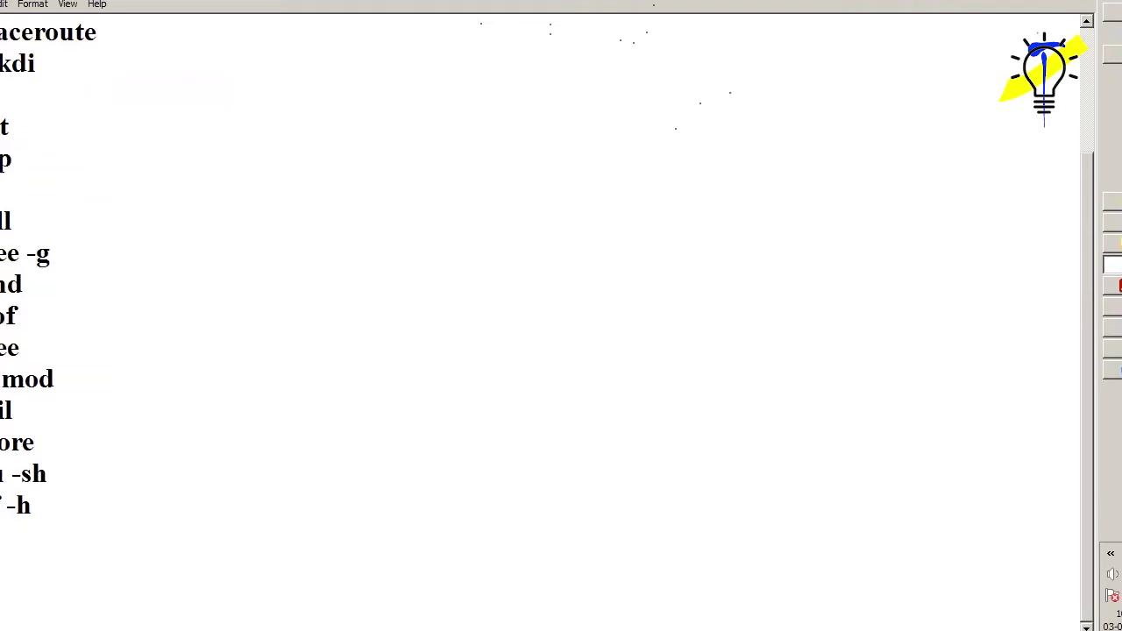
Add v, ifconfig and telnet lines below the -h line.
type("v")
key("Return")
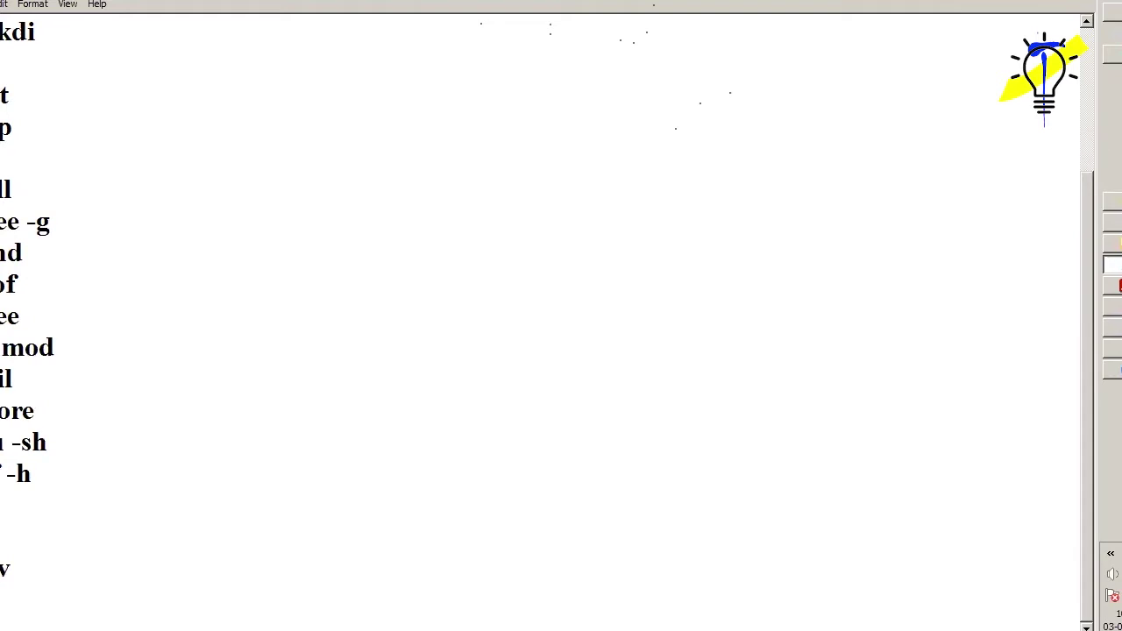
type("config")
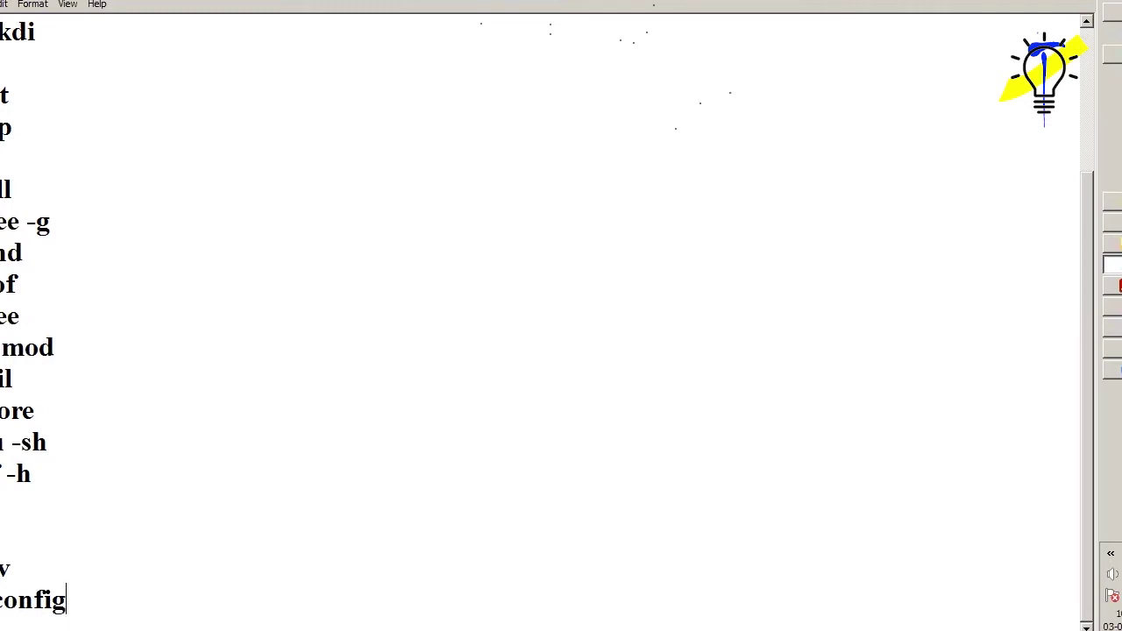
key("Return")
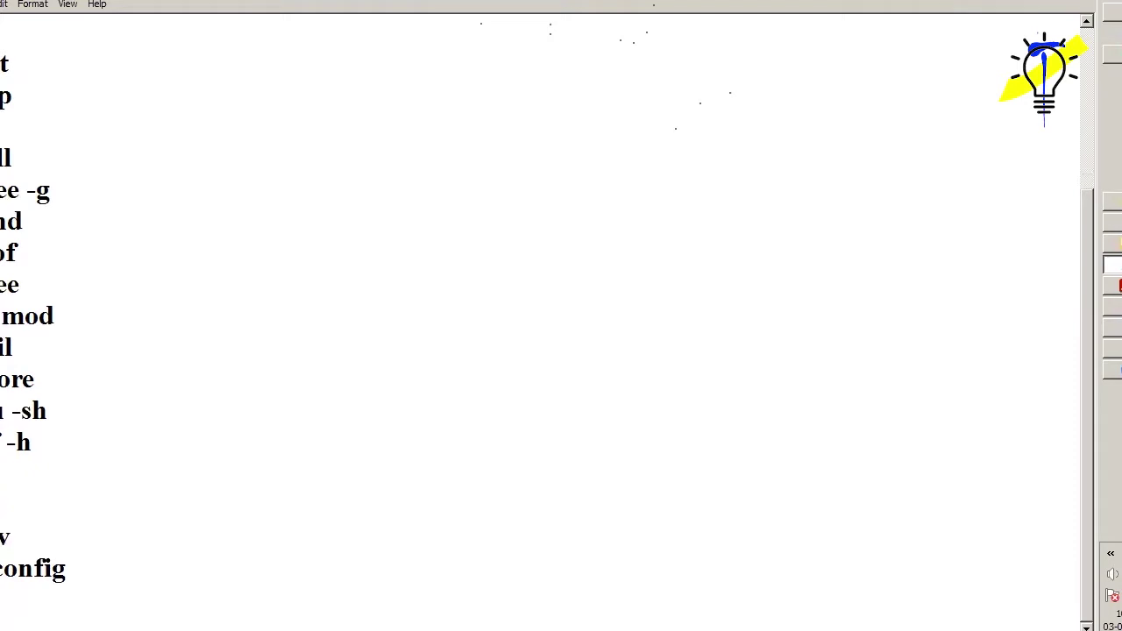
type("lnet")
key("Return")
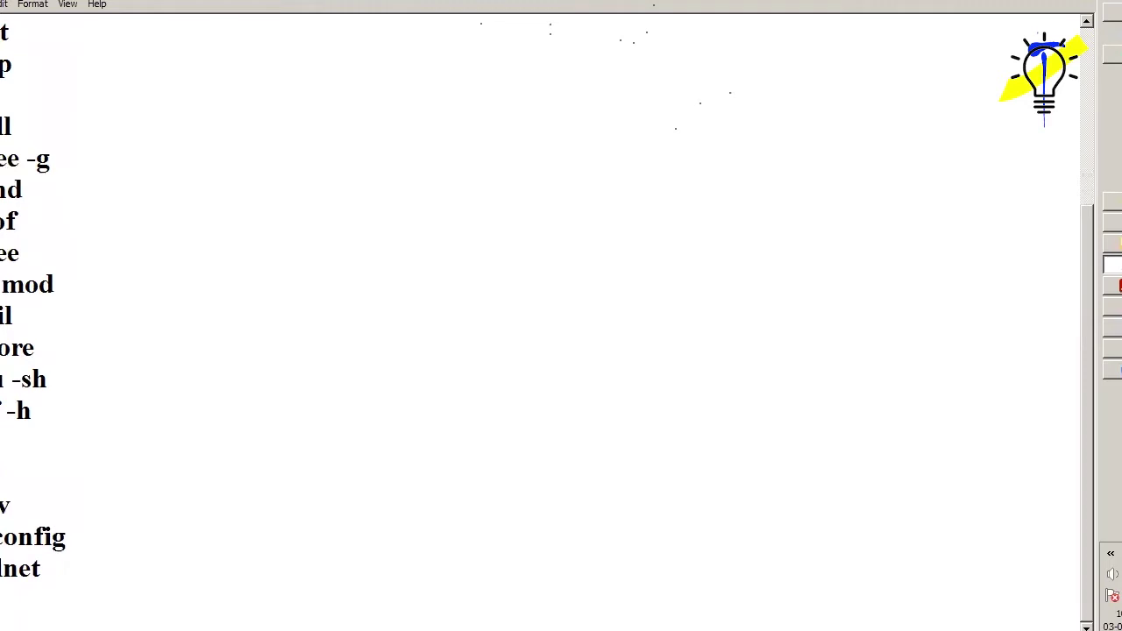
Add wget, grep and chown lines at the end of the list.
type("get")
key("Return")
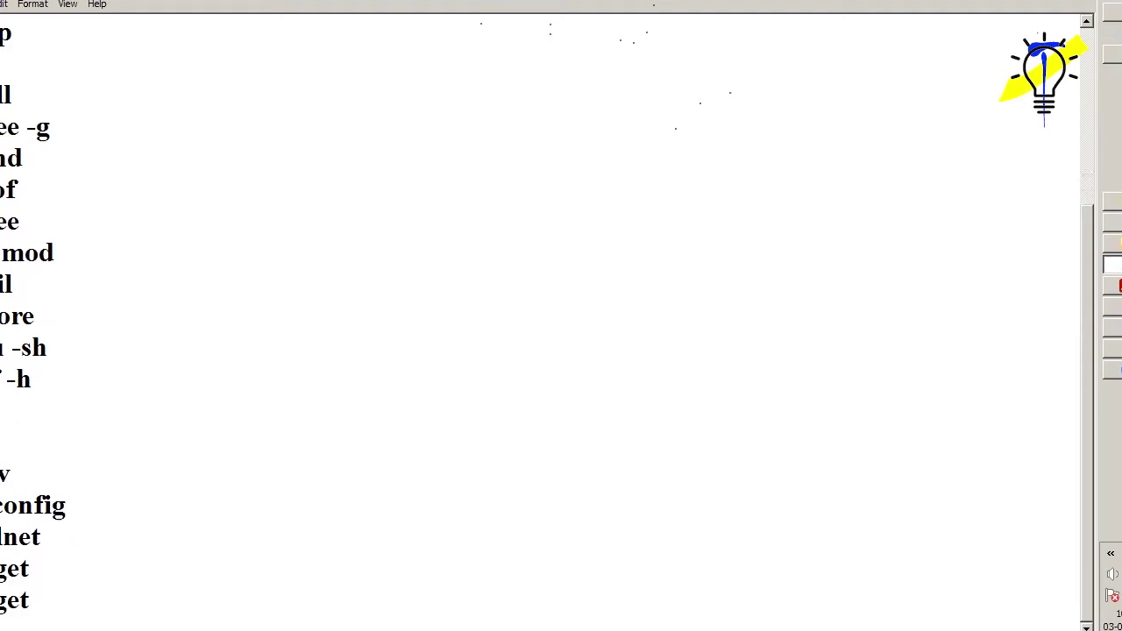
type("grep")
key("Return")
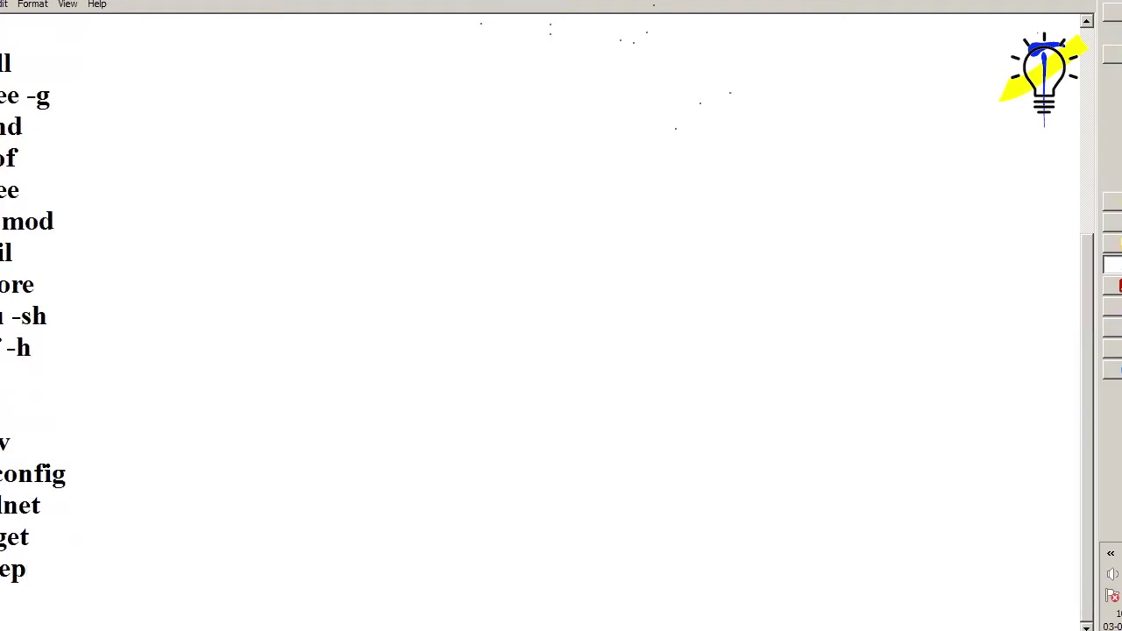
type("own")
key("Return")
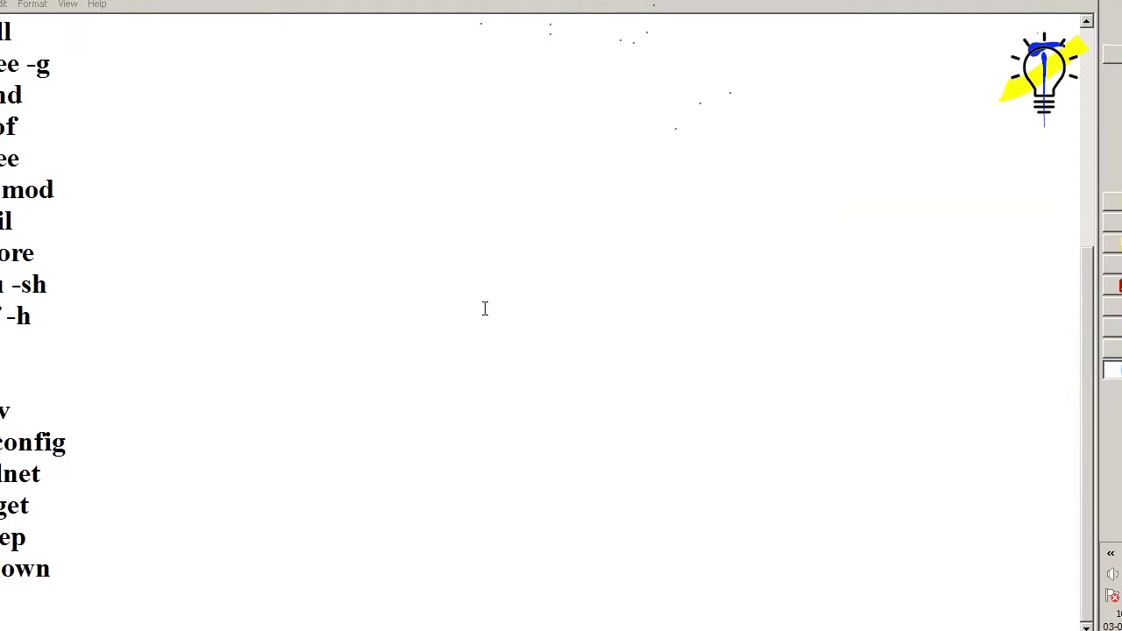
scroll(196, 339, "up", 4)
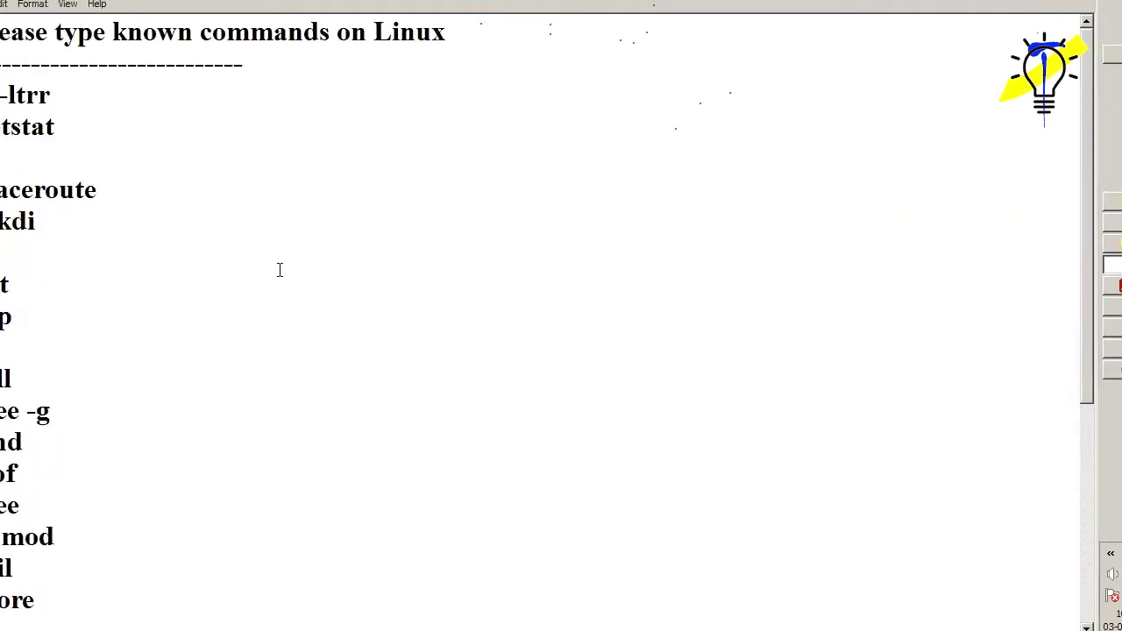
scroll(278, 269, "down", 4)
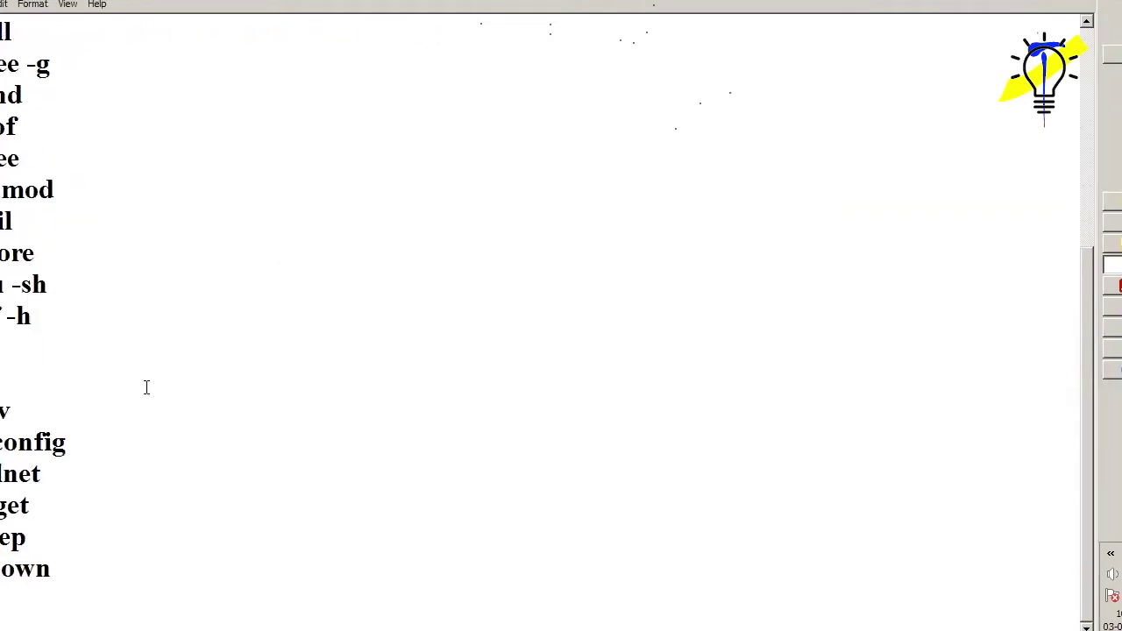
Delete the empty lines below the p and kdi entries and restore mkdir's final r.
scroll(50, 356, "up", 4)
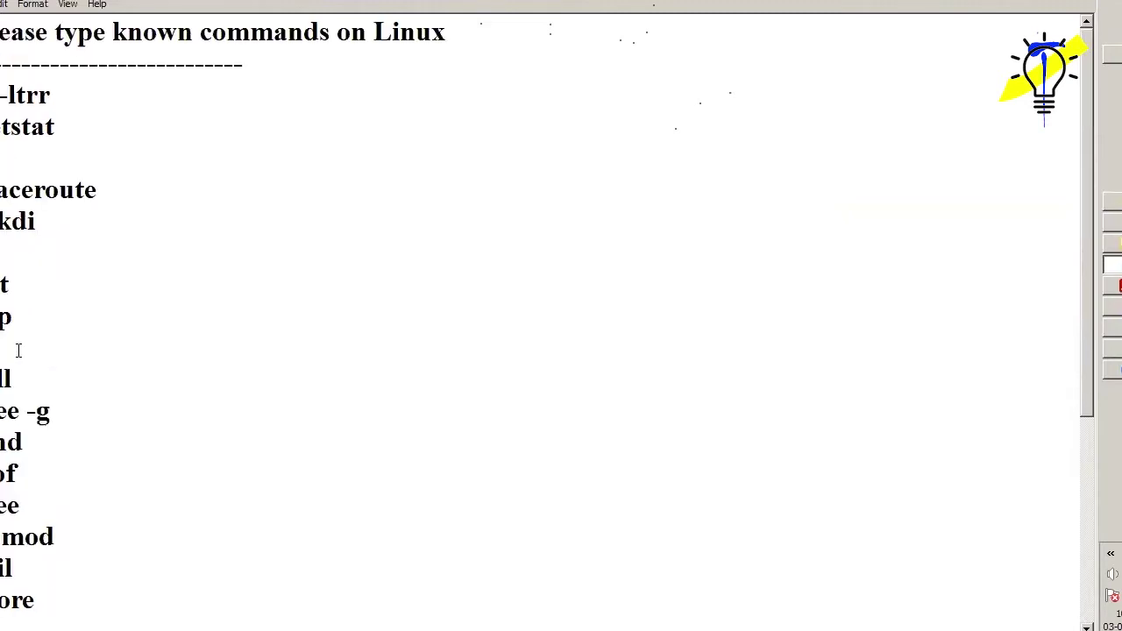
left_click(58, 355)
key("BackSpace")
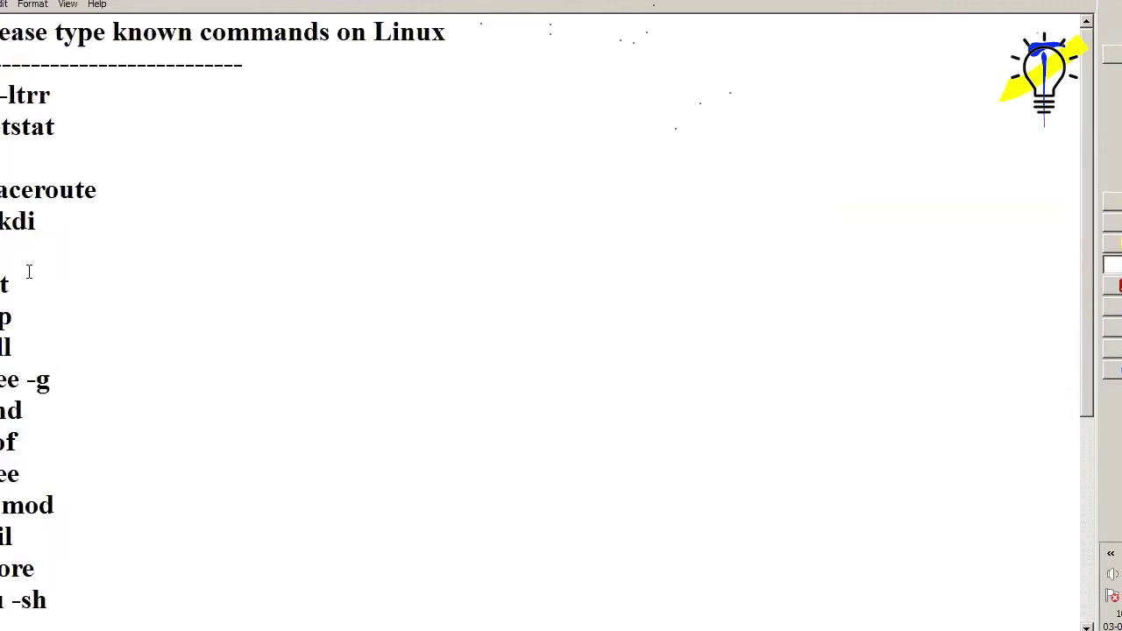
left_click(34, 261)
key("BackSpace")
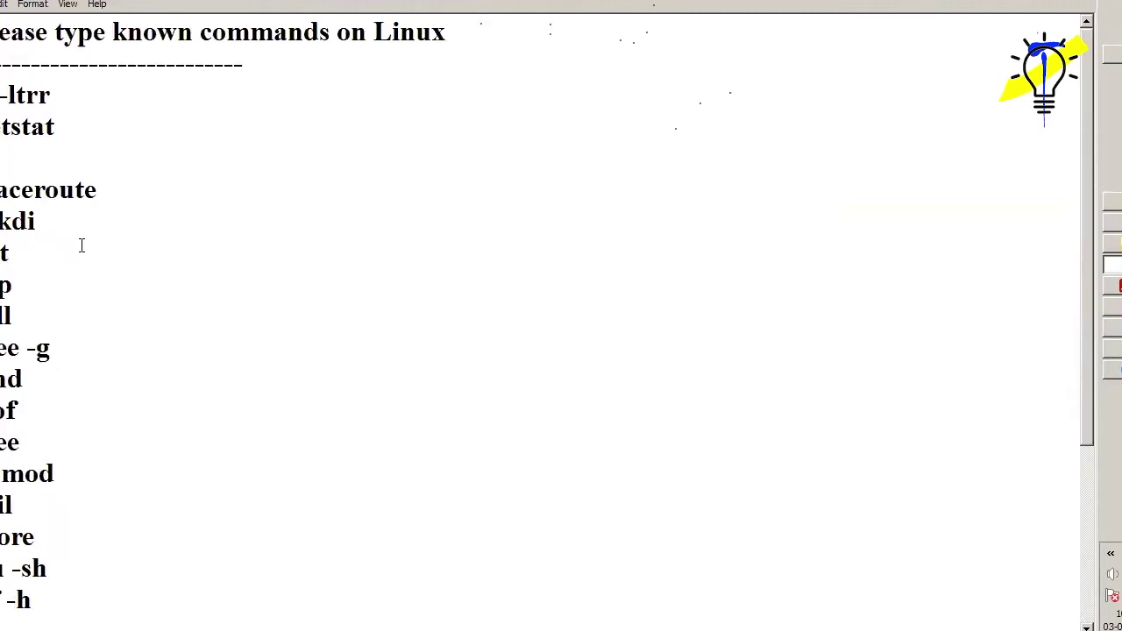
type("r")
scroll(320, 431, "down", 3)
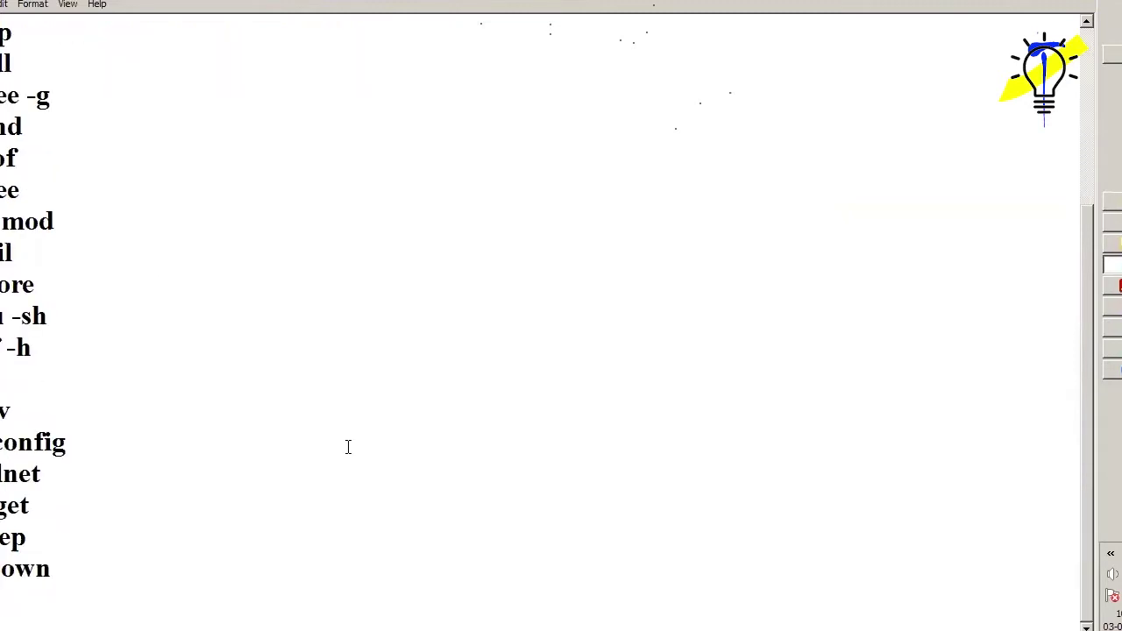
scroll(175, 421, "up", 3)
scroll(245, 421, "down", 3)
scroll(78, 589, "down", 1)
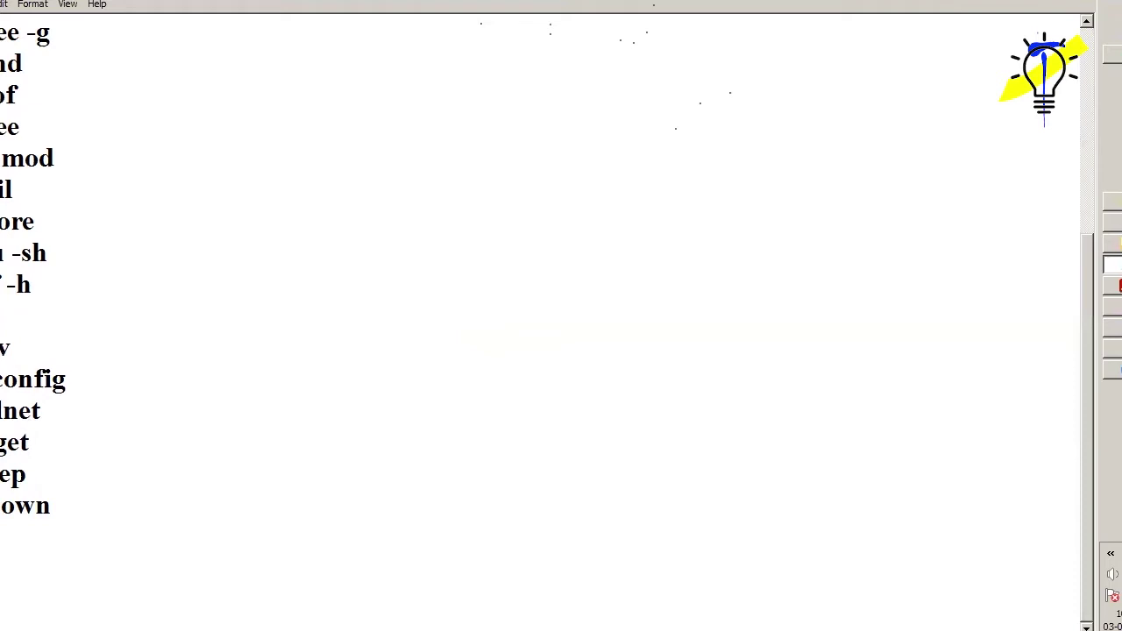
Add an nslookup entry at the bottom, correcting the 'lokkup' typo.
type("lokk")
type("up")
key("BackSpace")
key("BackSpace")
key("BackSpace")
key("BackSpace")
type("okup")
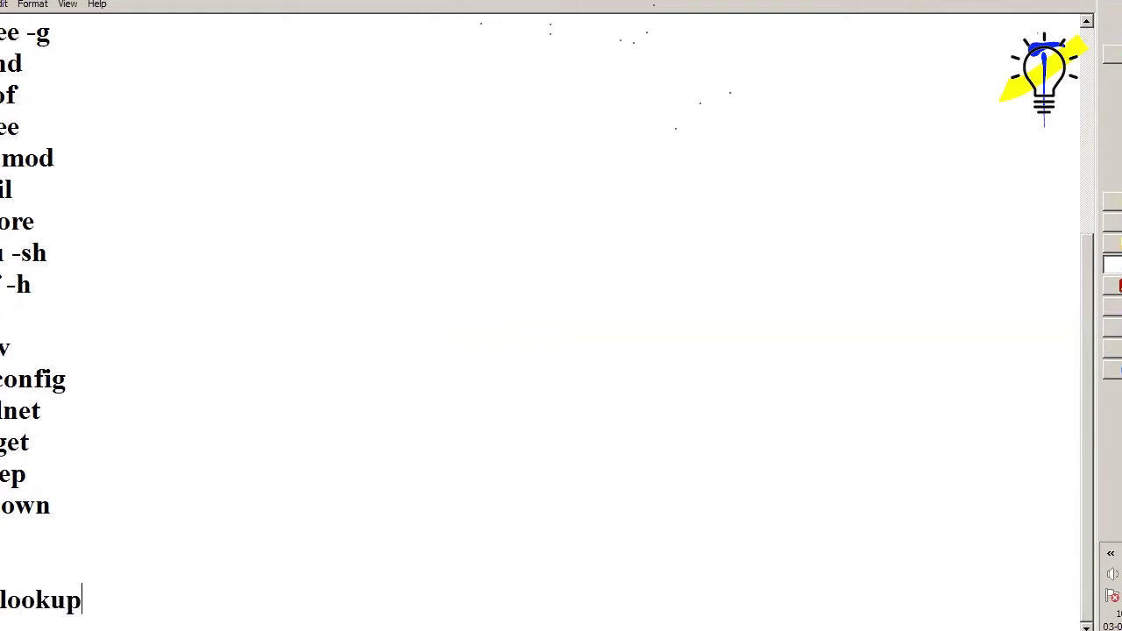
key("Return")
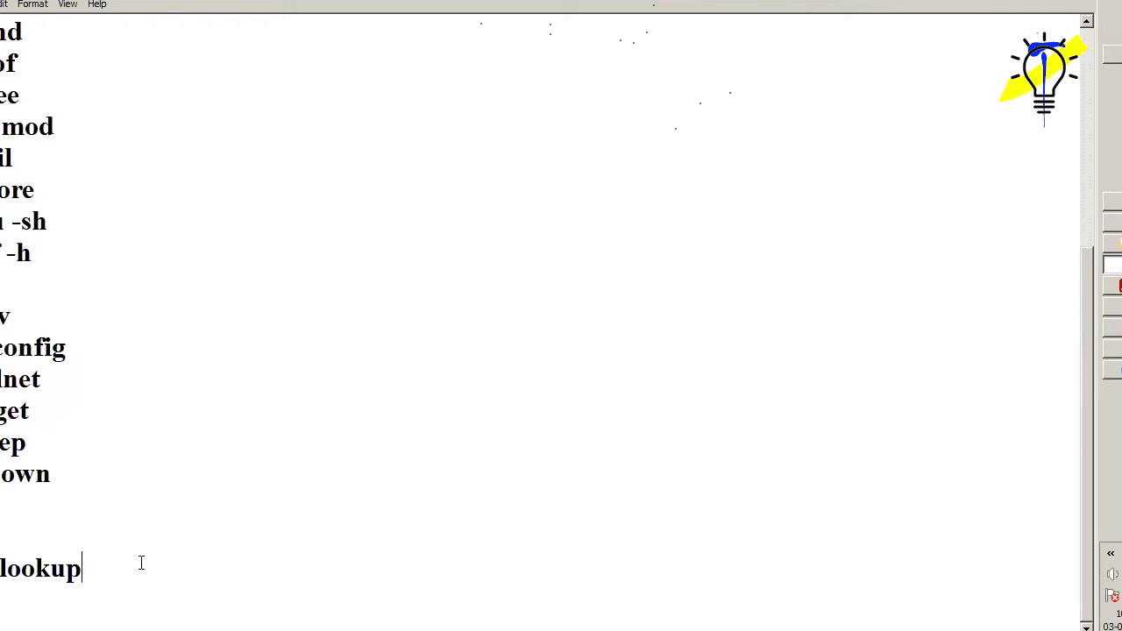
Add a ping line and an x.x.x x.x.x.x address line below nslookup.
key("Return")
type("f")
key("BackSpace")
type("g")
scroll(526, 315, "down", 1)
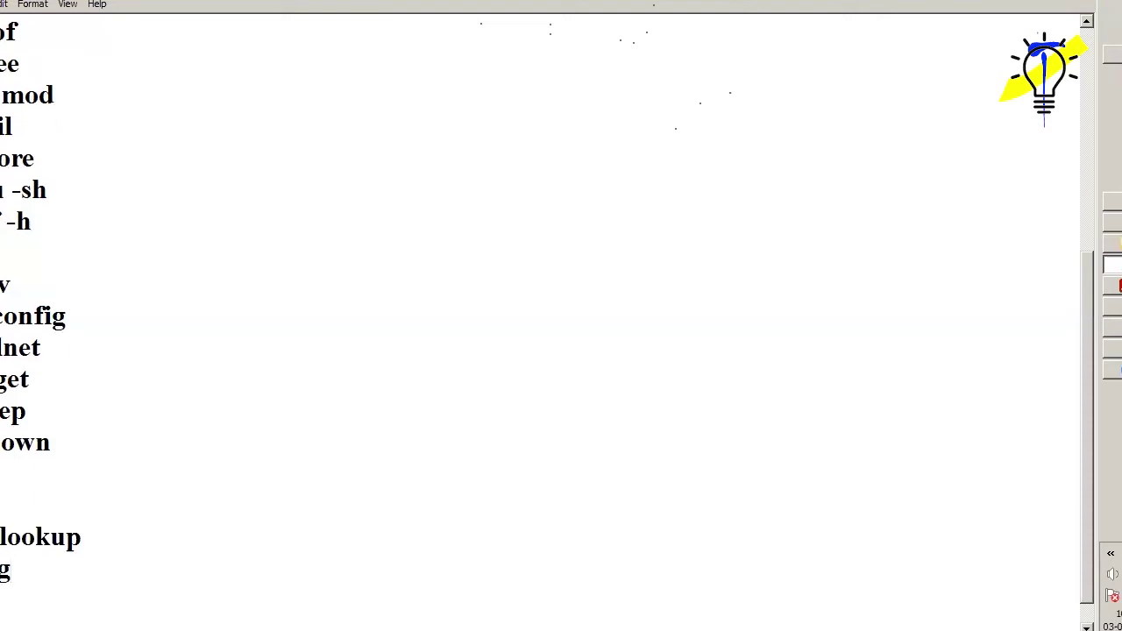
type("x.x.x x.x.x.x")
key("Return")
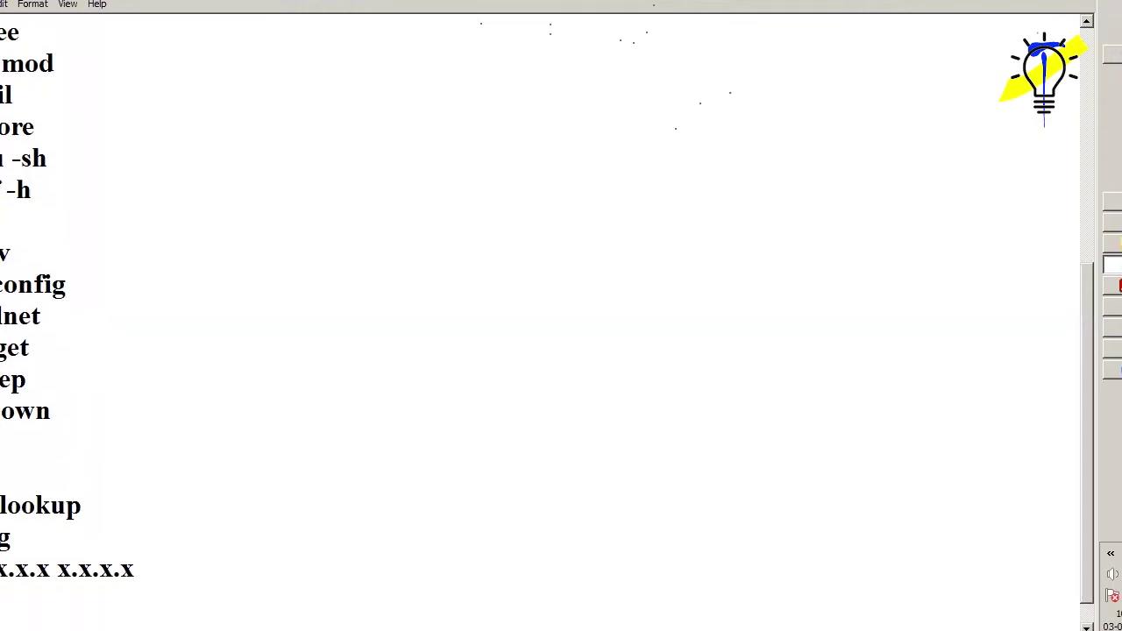
Add another ping line and a telnet line, then switch to another window.
type("ng")
key("Return")
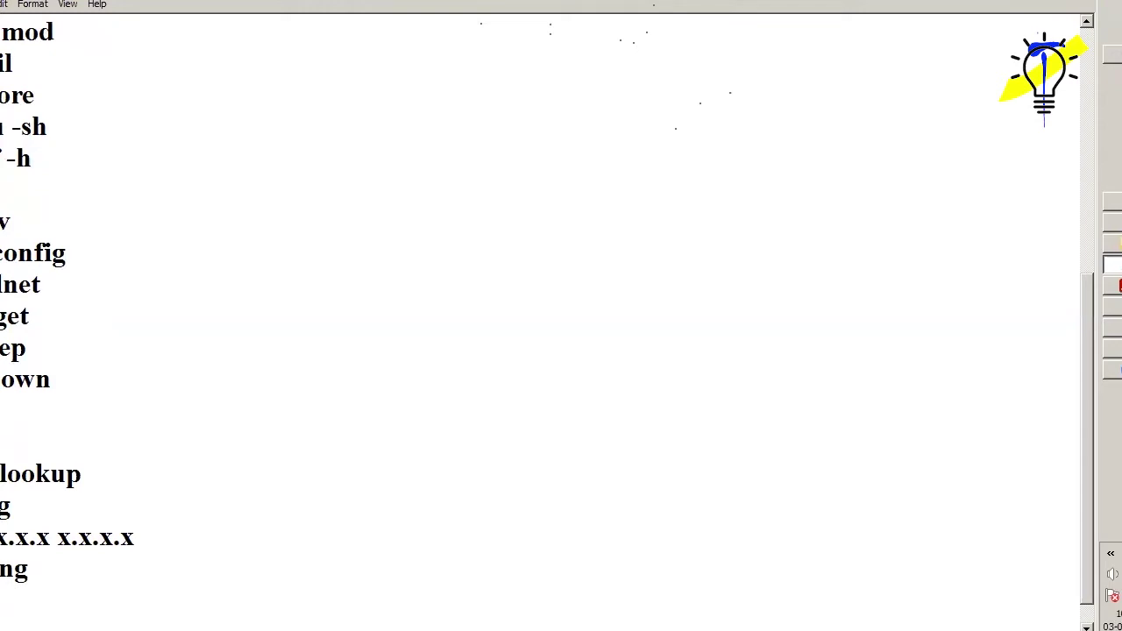
type("en")
key("BackSpace")
key("BackSpace")
type("telnet")
key("Return")
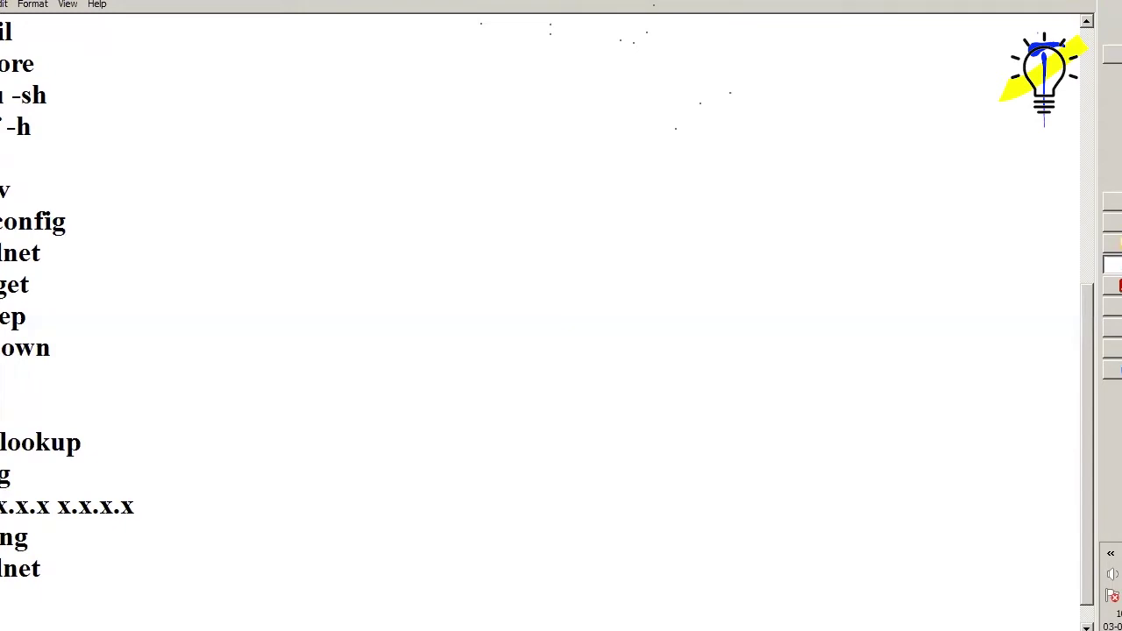
left_click(1111, 370)
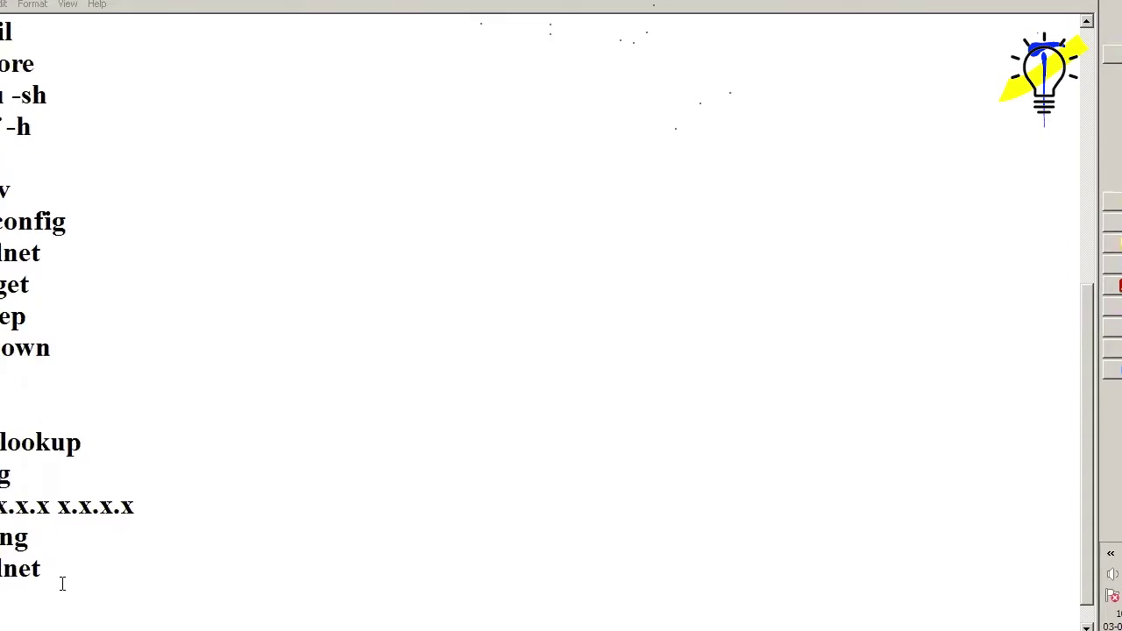
Leave blank lines after telnet and add the note 'WAF - whitelist'.
key("Down")
key("Down")
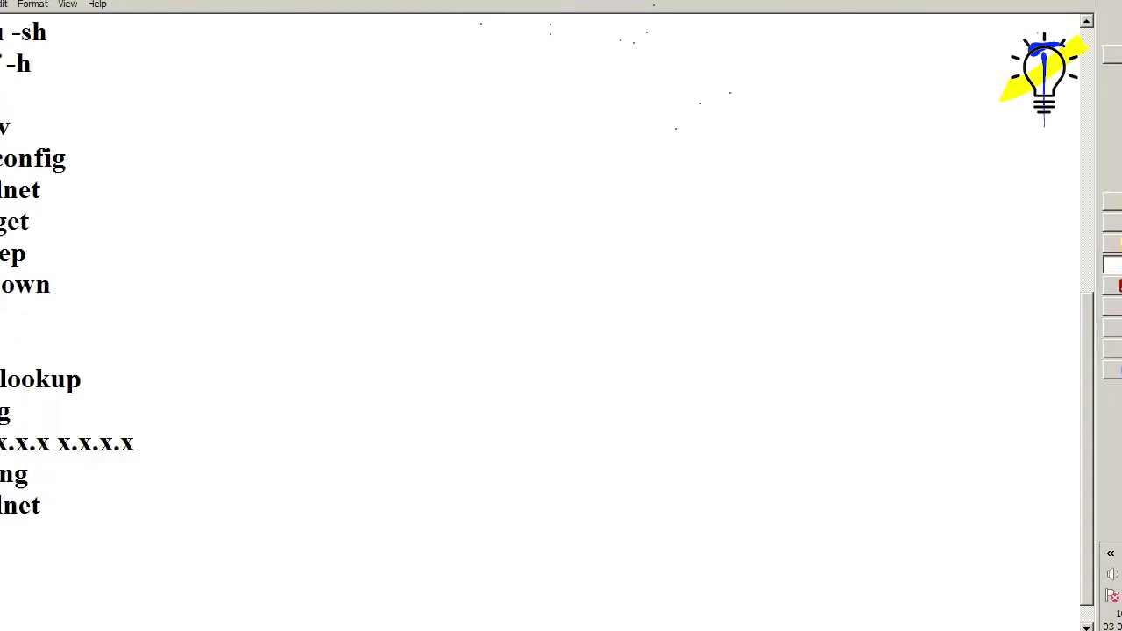
key("Down")
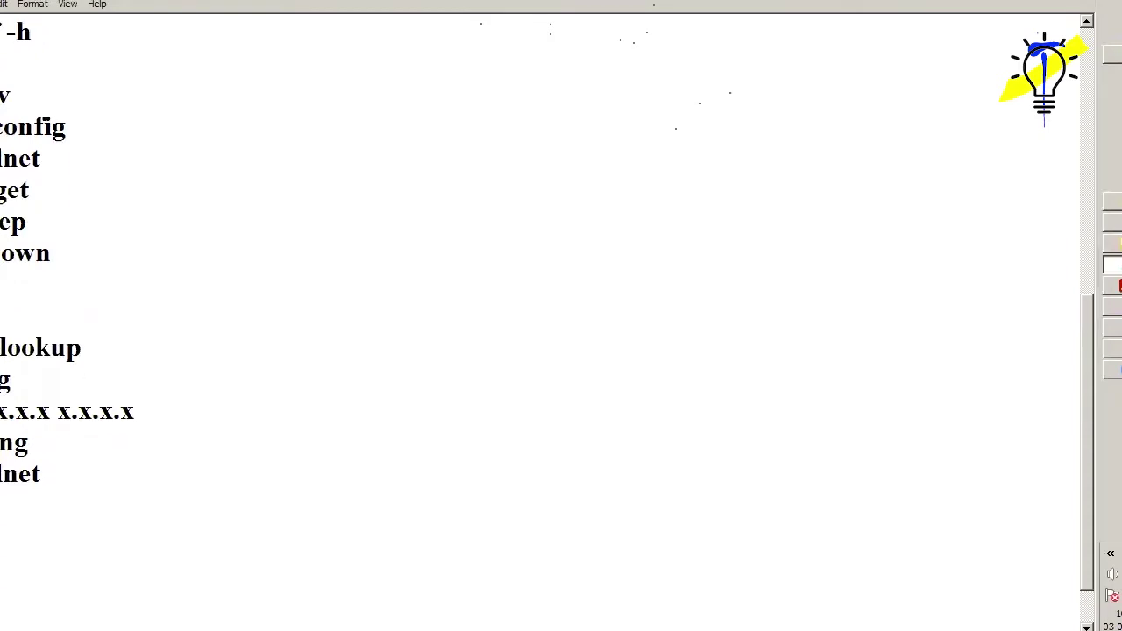
key("Down")
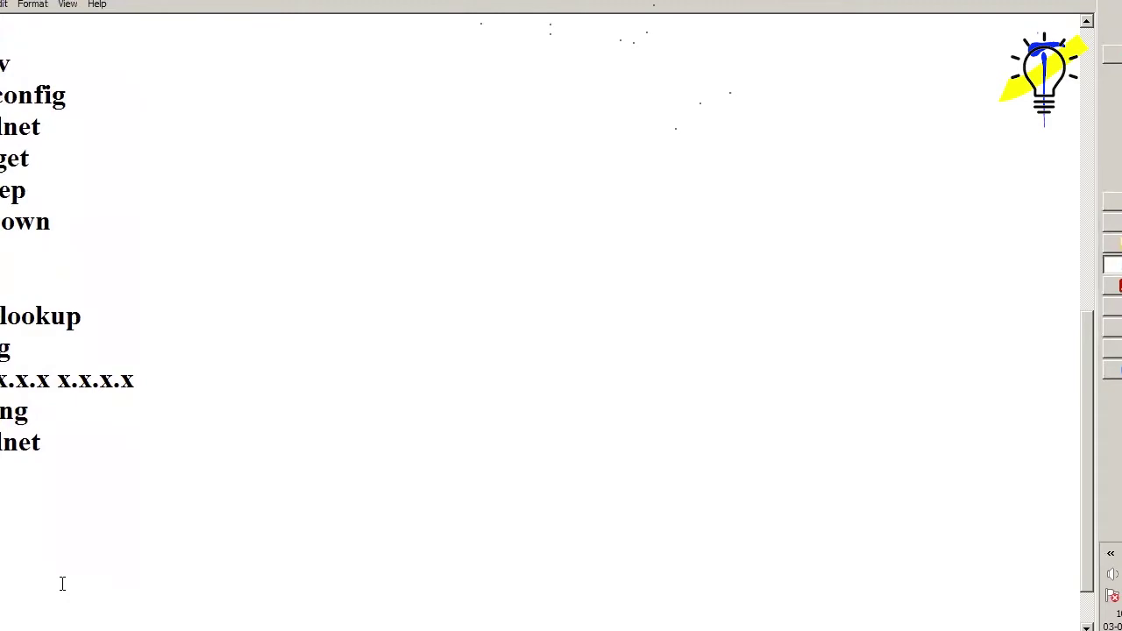
type("AF - white")
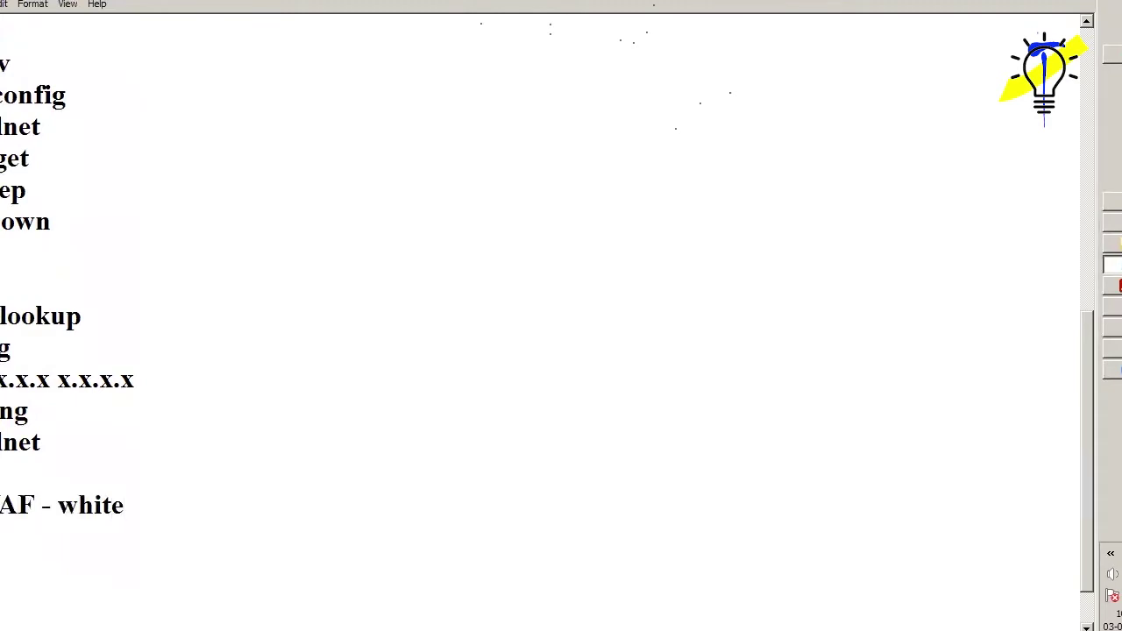
type("list")
key("Return")
Add the note 'server will block' followed by an /etc/hosts line.
type("server")
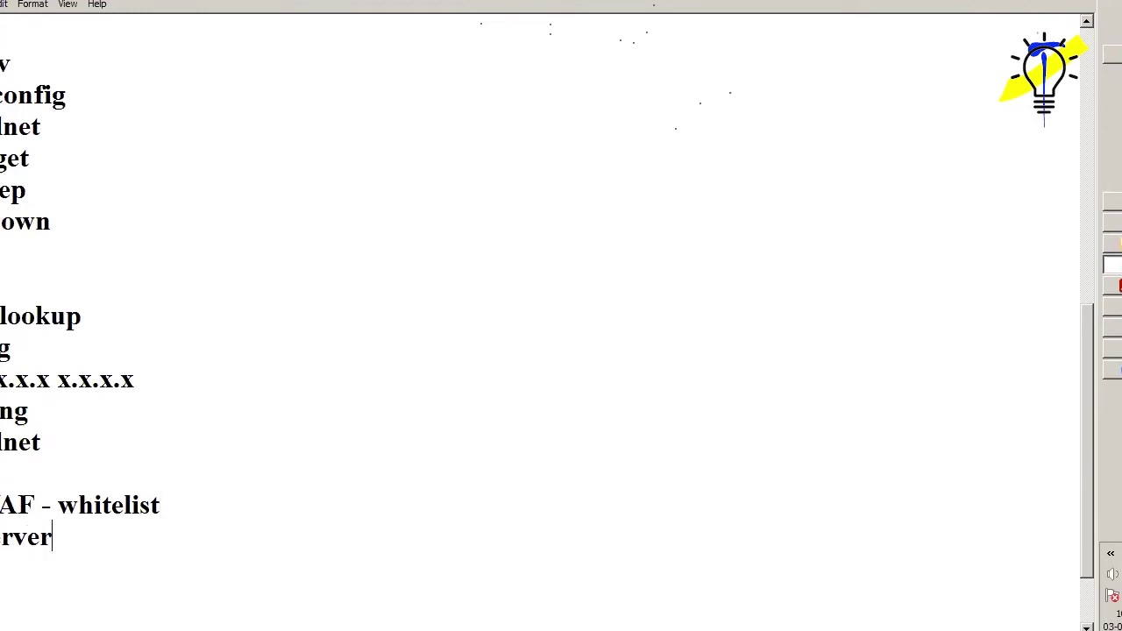
type(" will blaock")
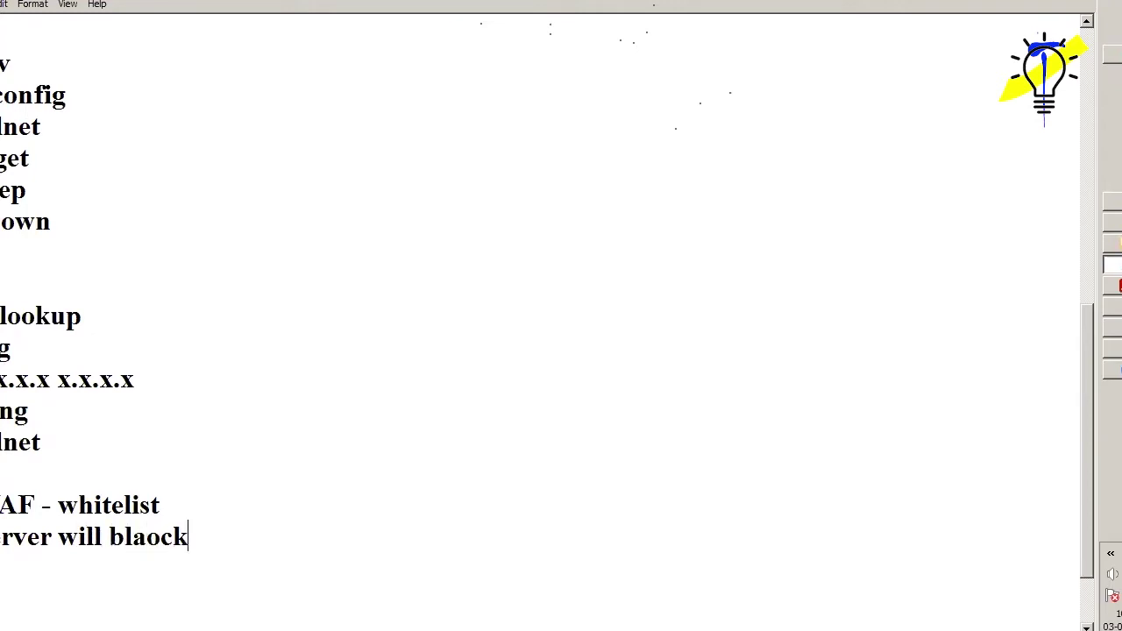
key("BackSpace")
key("BackSpace")
key("BackSpace")
key("BackSpace")
type("ock")
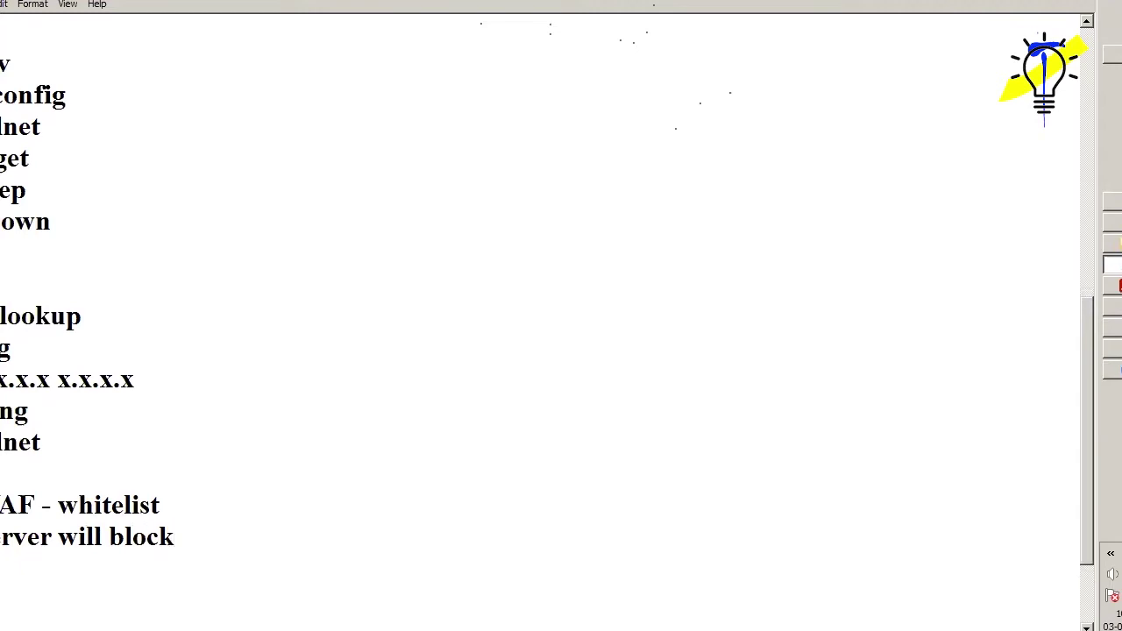
key("Return")
key("Return")
type("/etc/")
type("hosts")
key("Return")
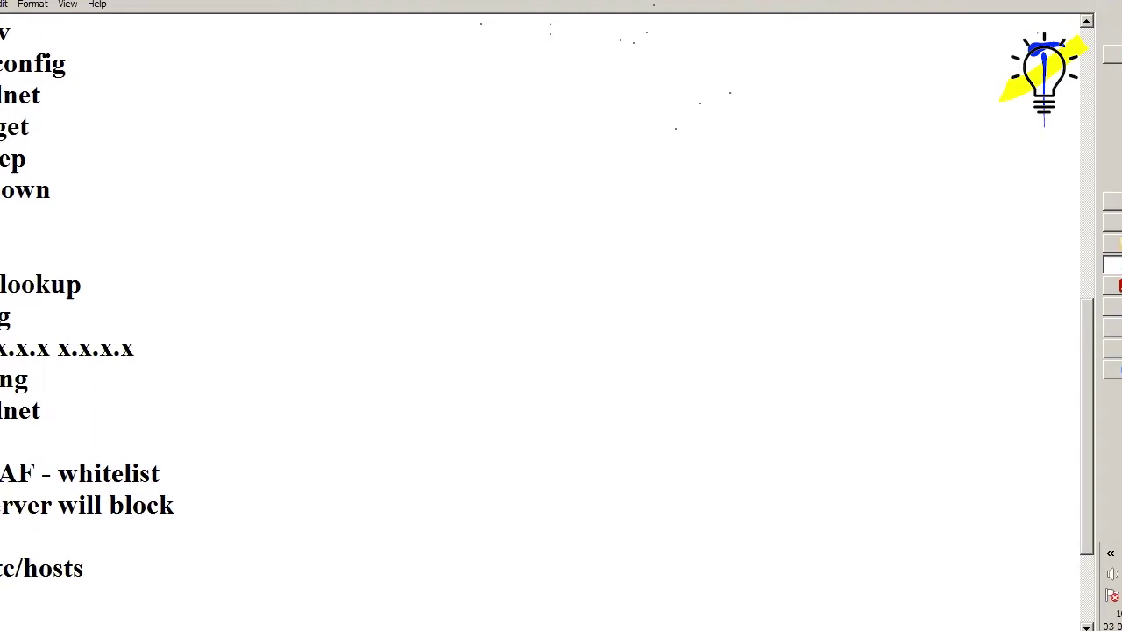
type("8.8.8 www.g")
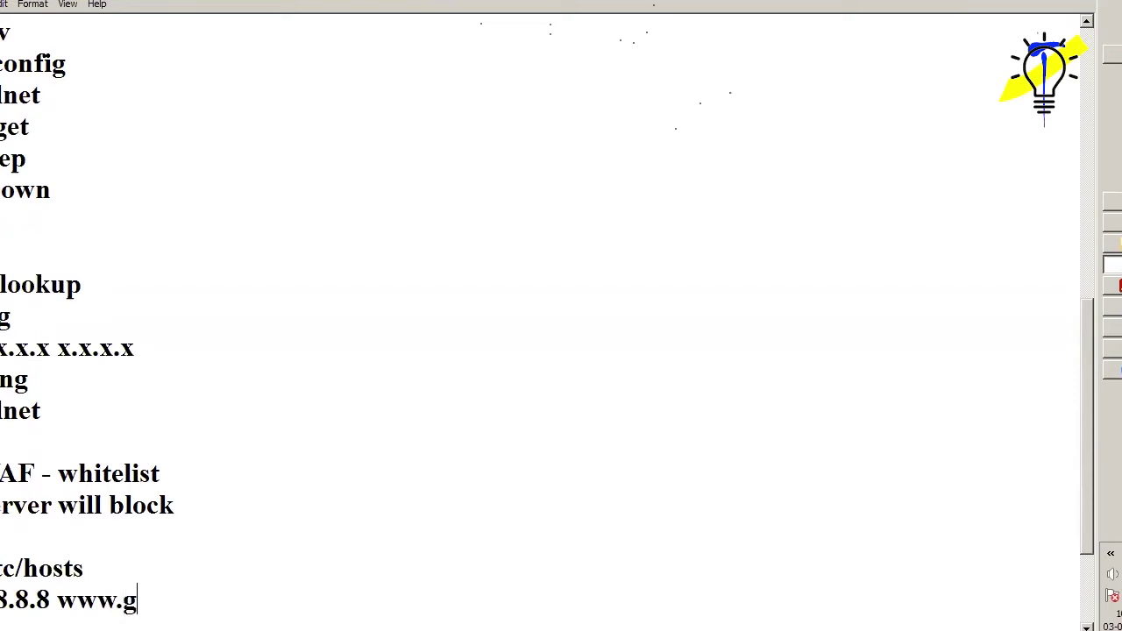
type("oogle.com")
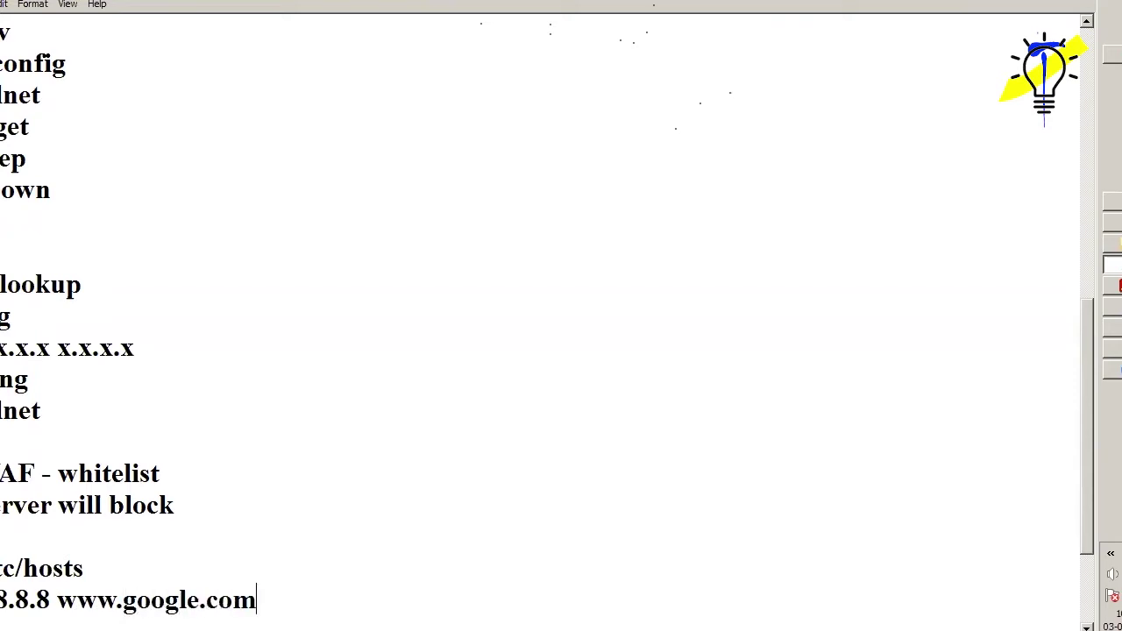
key("Return")
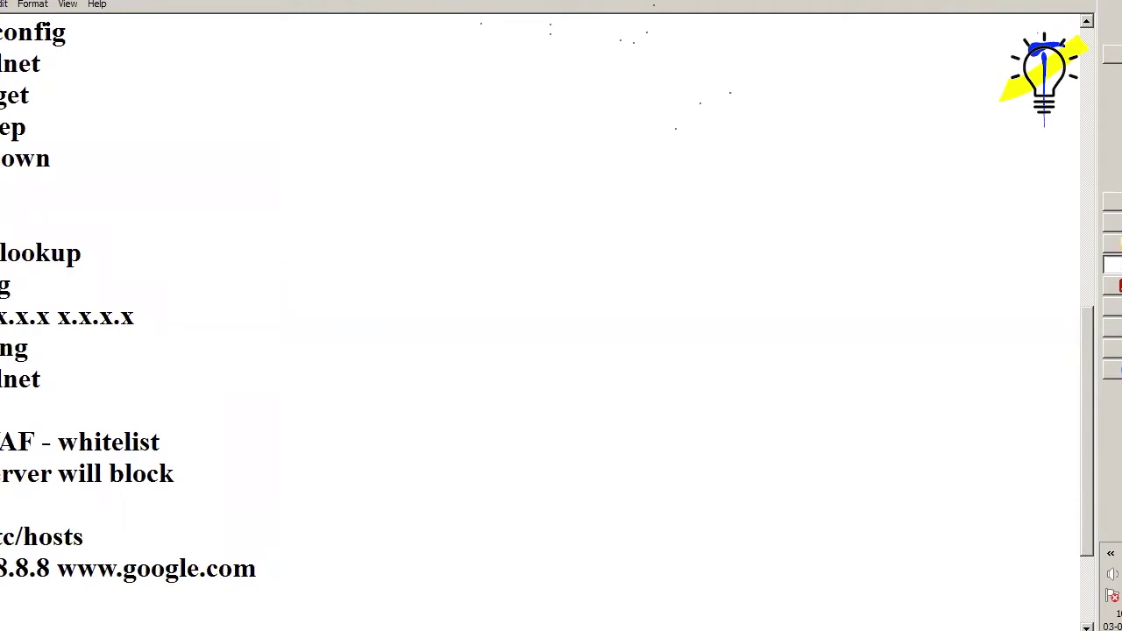
key("Return")
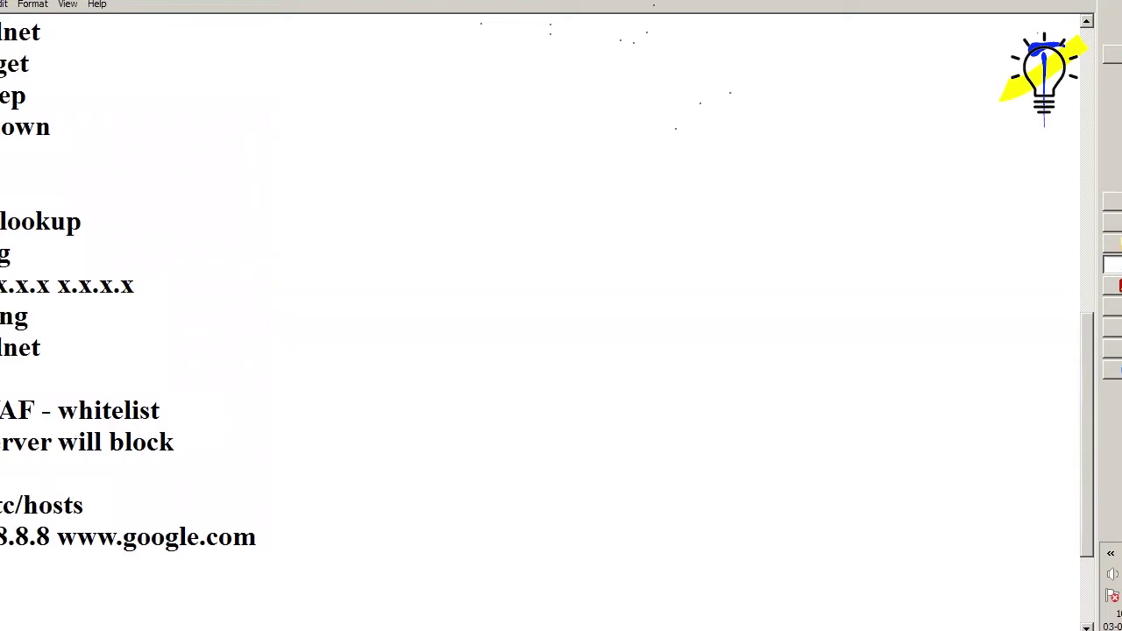
type("------------------------------------------")
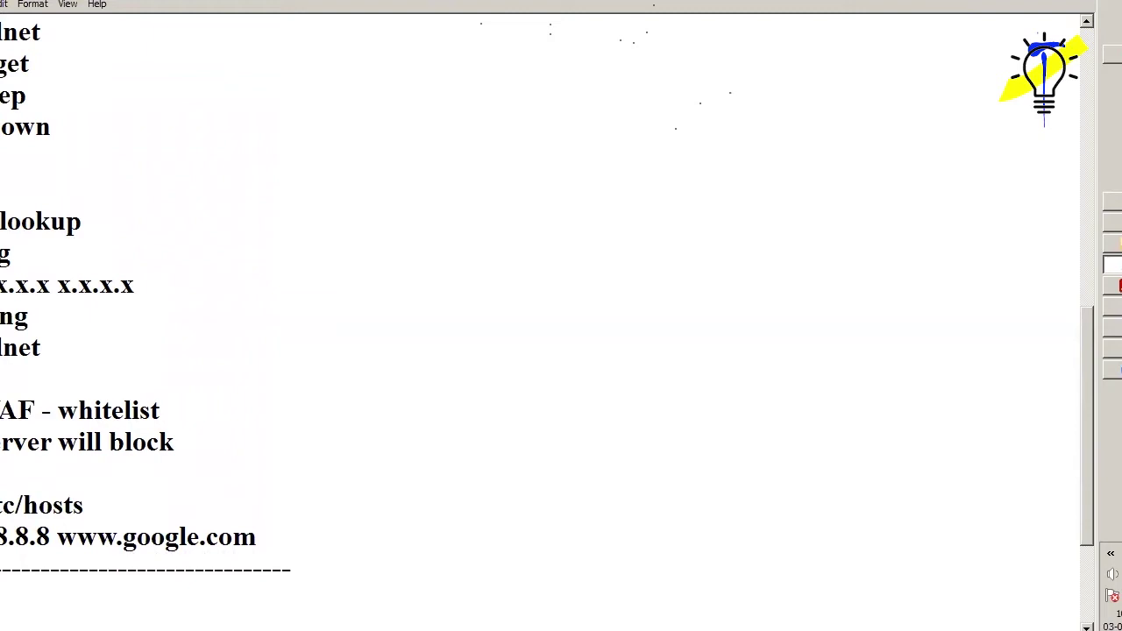
Add a TABLES heading with 'HTTP 80 ACCEPT ALL' on its own line below it.
scroll(63, 584, "down", 3)
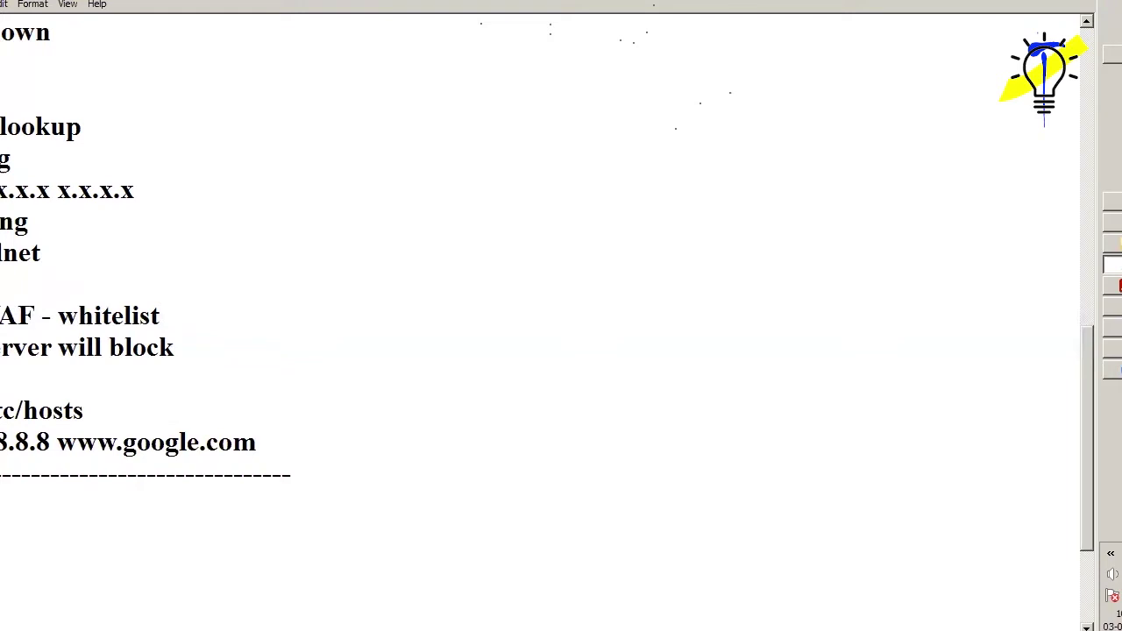
type("TABLE")
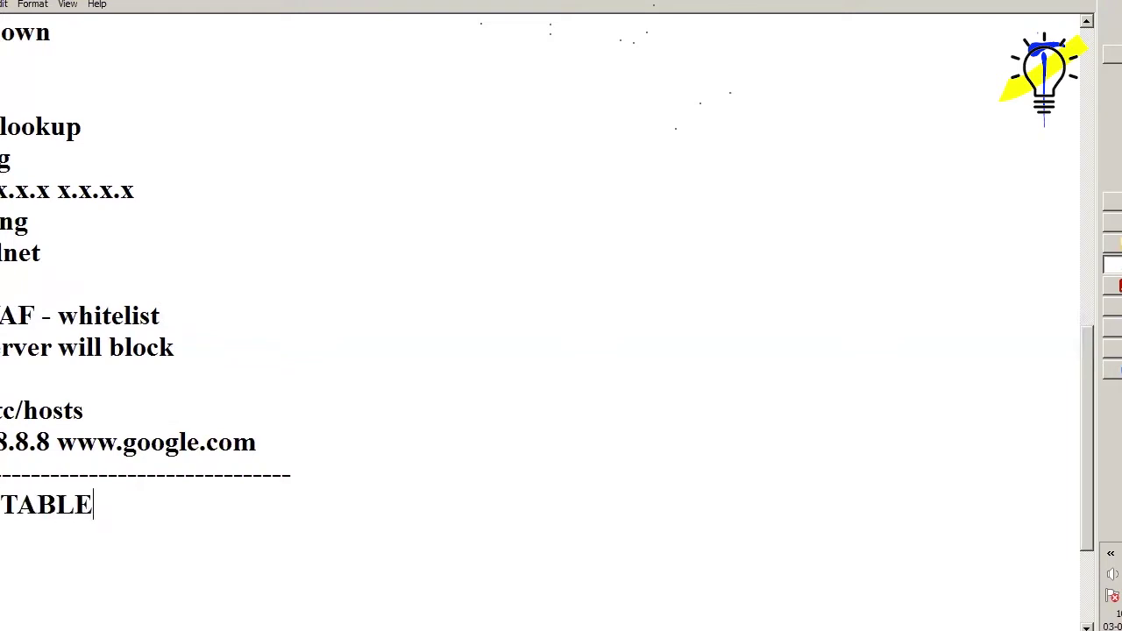
type("S")
type("ACCEPT A")
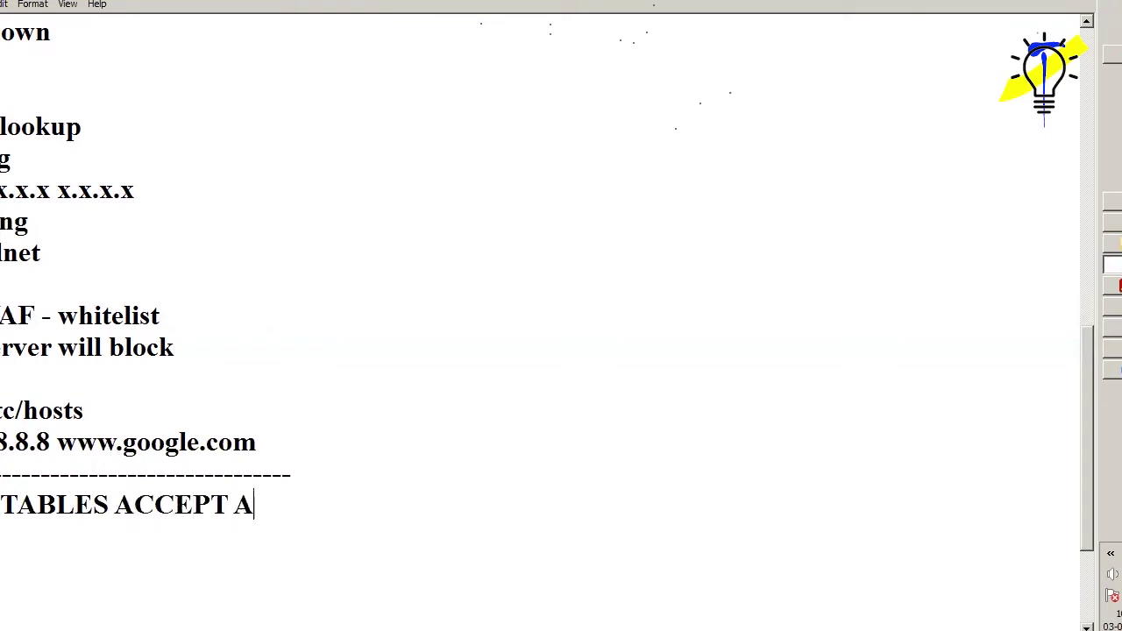
type("LL")
key("Left")
key("Left")
key("Left")
key("Left")
key("Left")
key("Left")
key("Left")
key("Left")
key("Left")
key("Left")
key("Left")
type("HTTP")
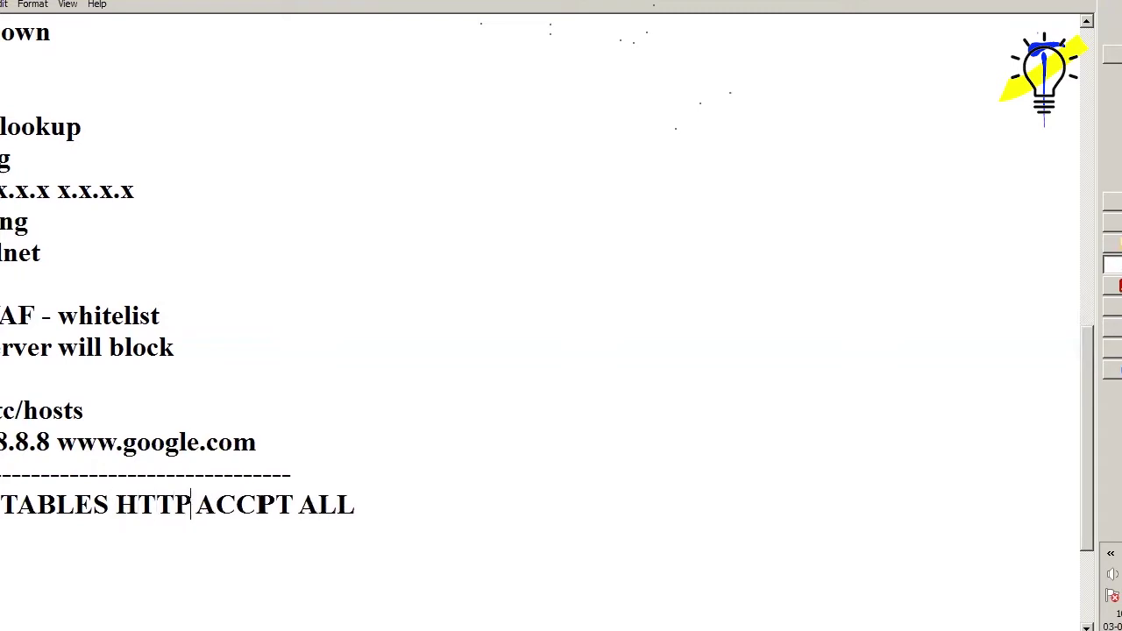
type(" 80")
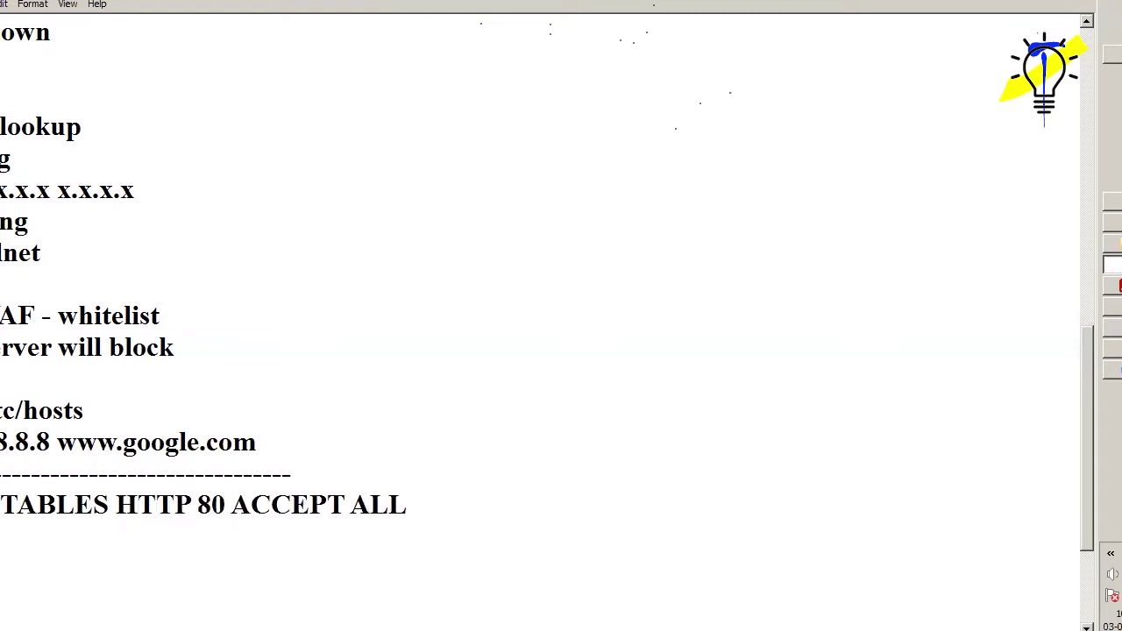
key("Left")
key("Left")
key("Left")
key("Left")
key("Left")
key("Left")
key("Left")
key("Return")
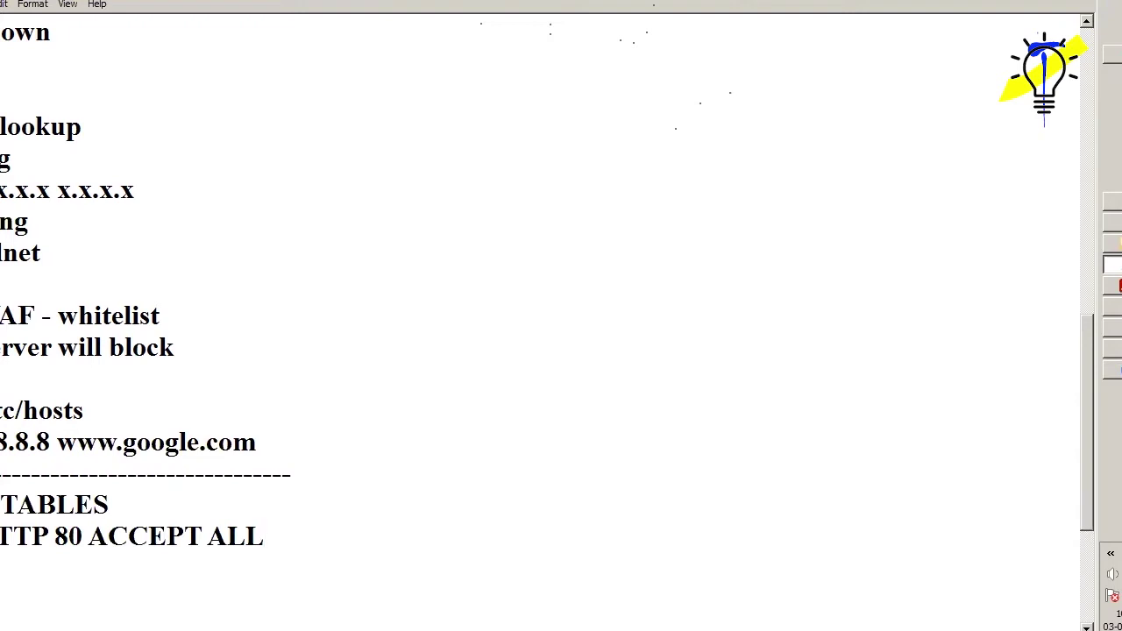
Append 6.10 to the TABLES line and add a FIREWALLD '7.10, 8.2' line.
key("Return")
type("REWALLD")
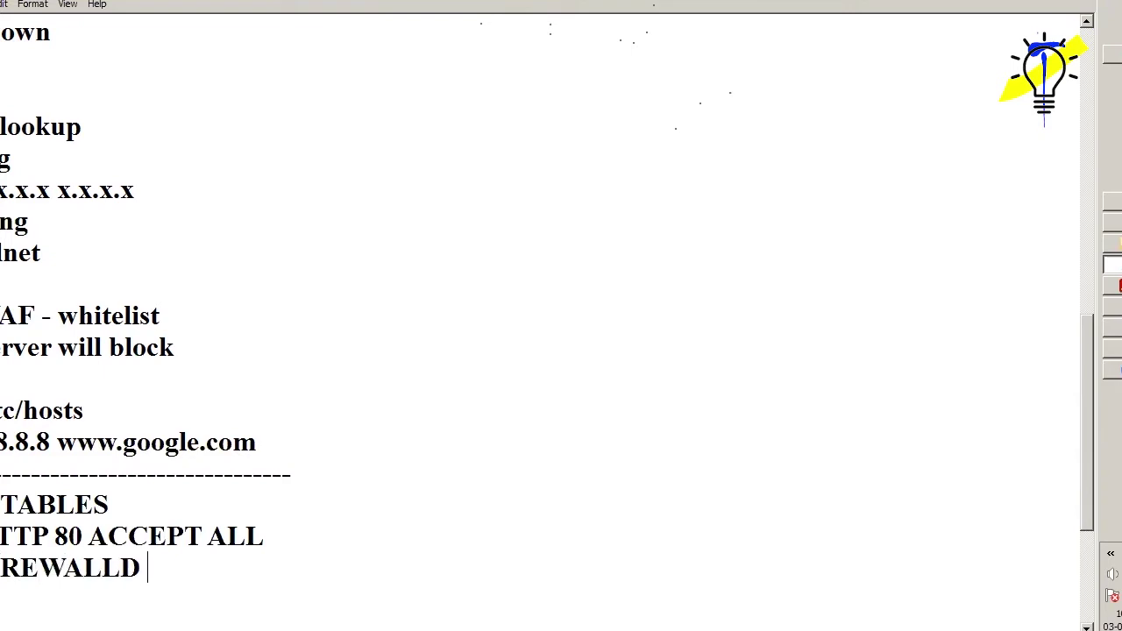
key("Up")
key("Up")
type("6.10")
key("Down")
type("7.10")
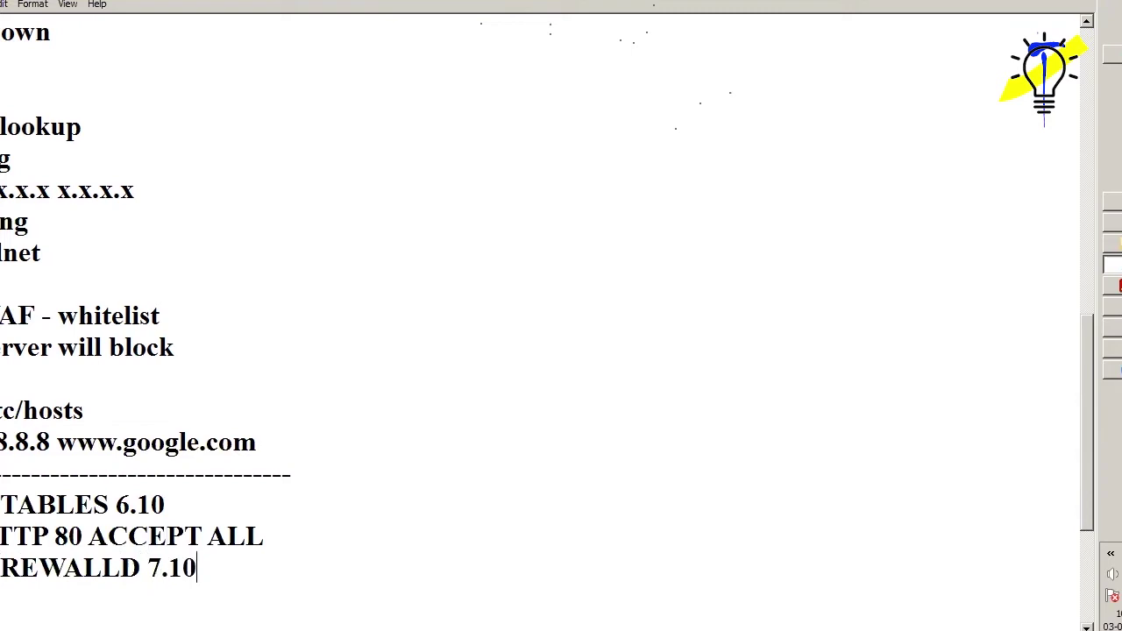
type(", 8.2")
Add a 'SELINUX policy' line followed by a dashed separator and a blank line.
key("Return")
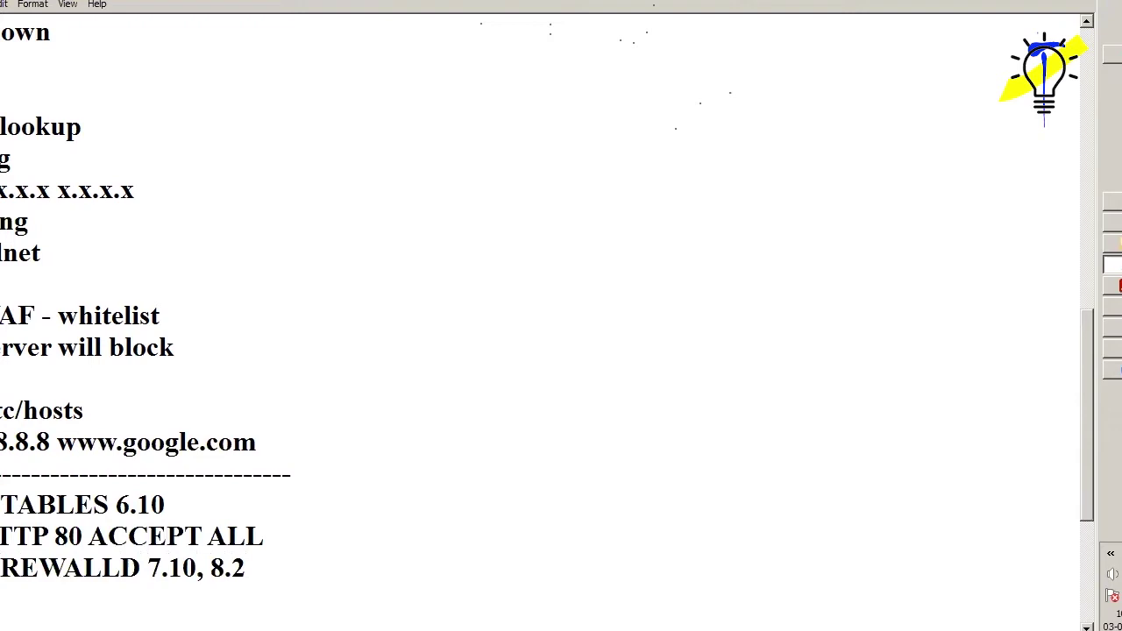
type("SELINUX ")
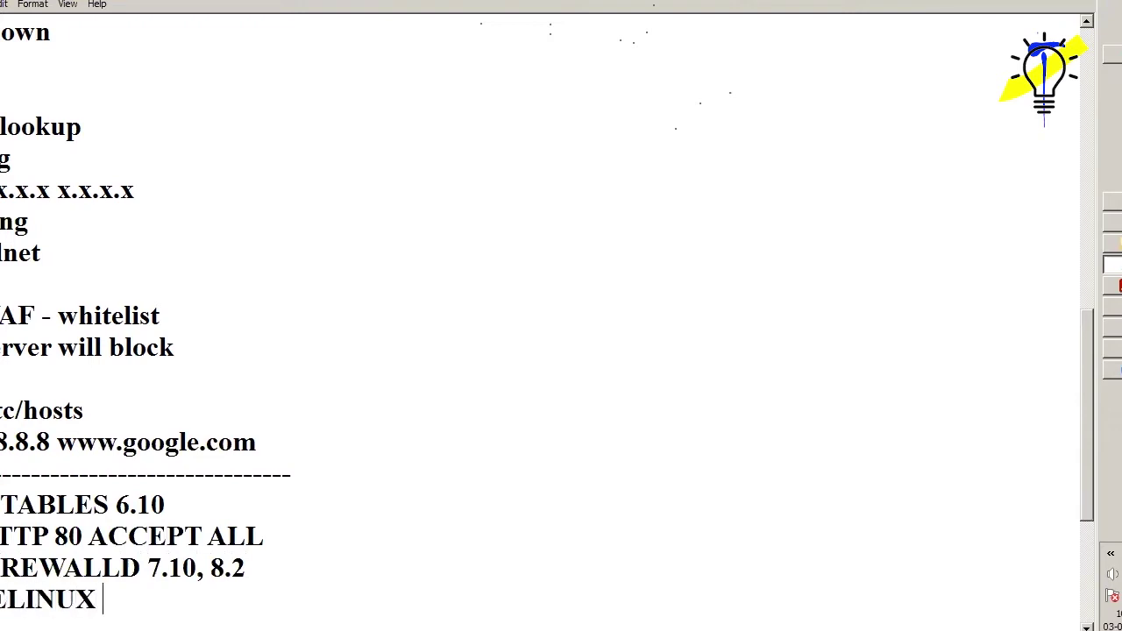
type("policy")
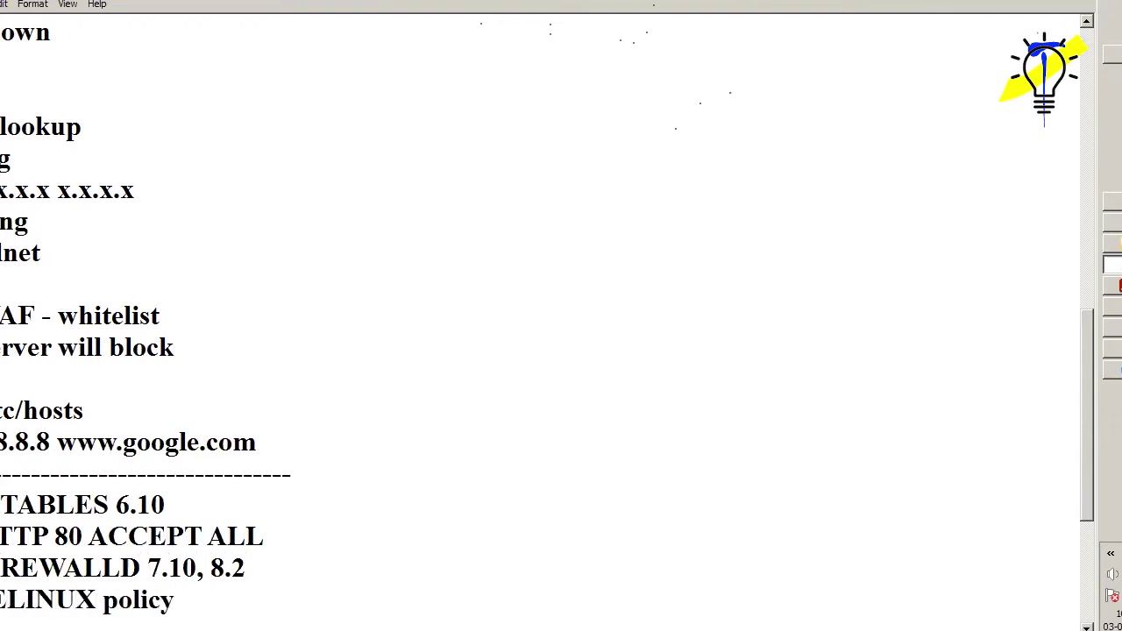
key("Return")
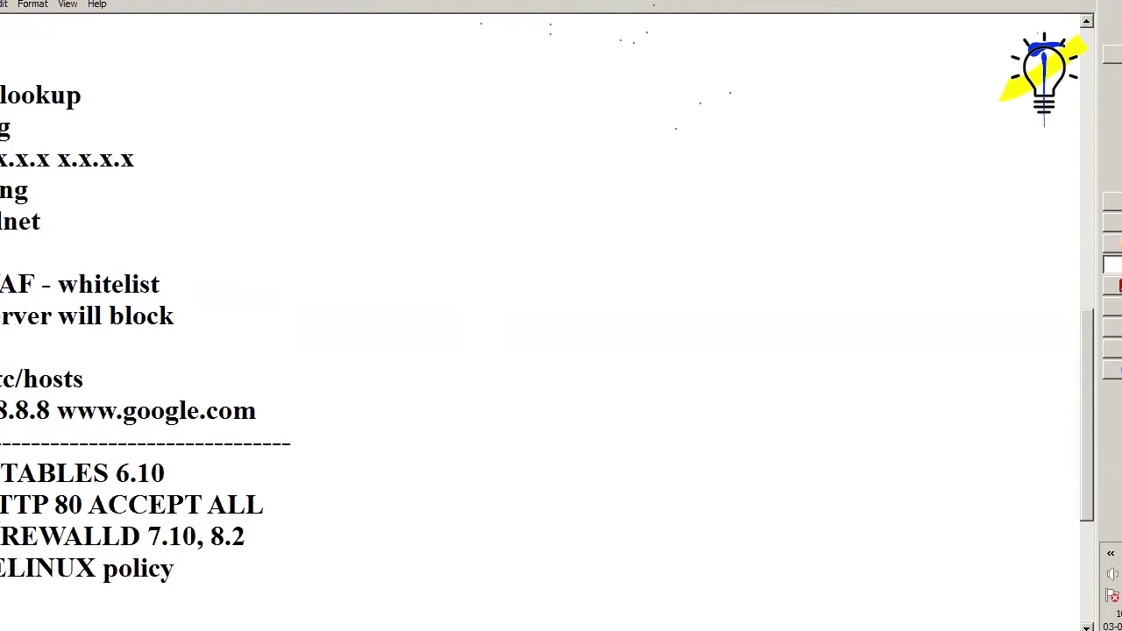
type("------------------------")
key("Return")
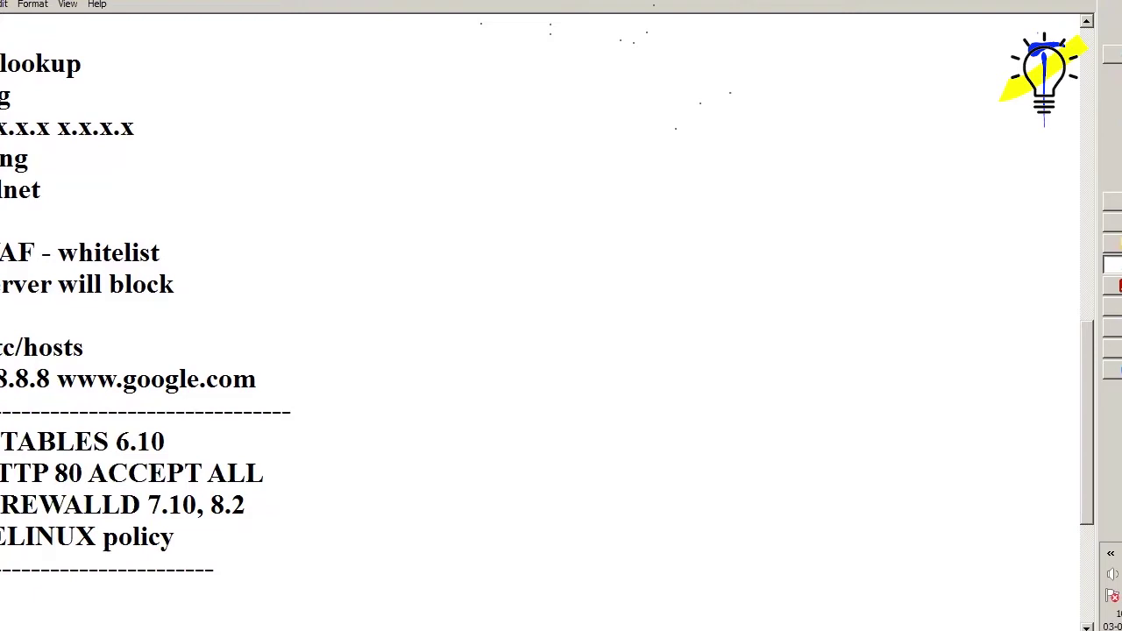
scroll(543, 316, "down", 2)
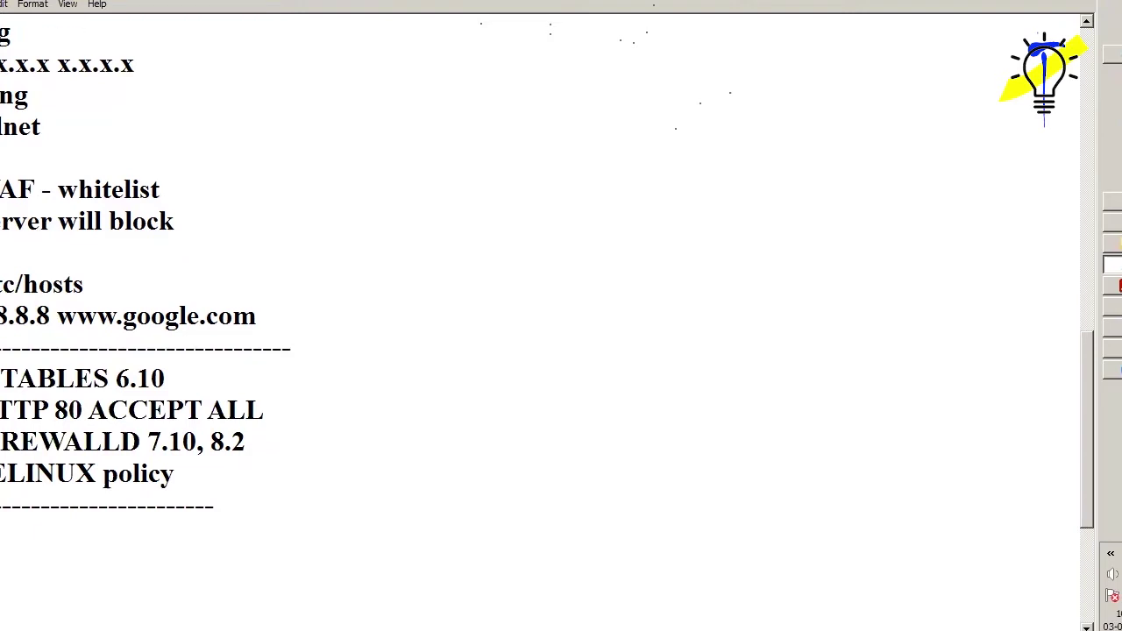
Type the security tool list 'KAMI, QRADER - IBM, FIREEYE' below the separator.
type("KAMI")
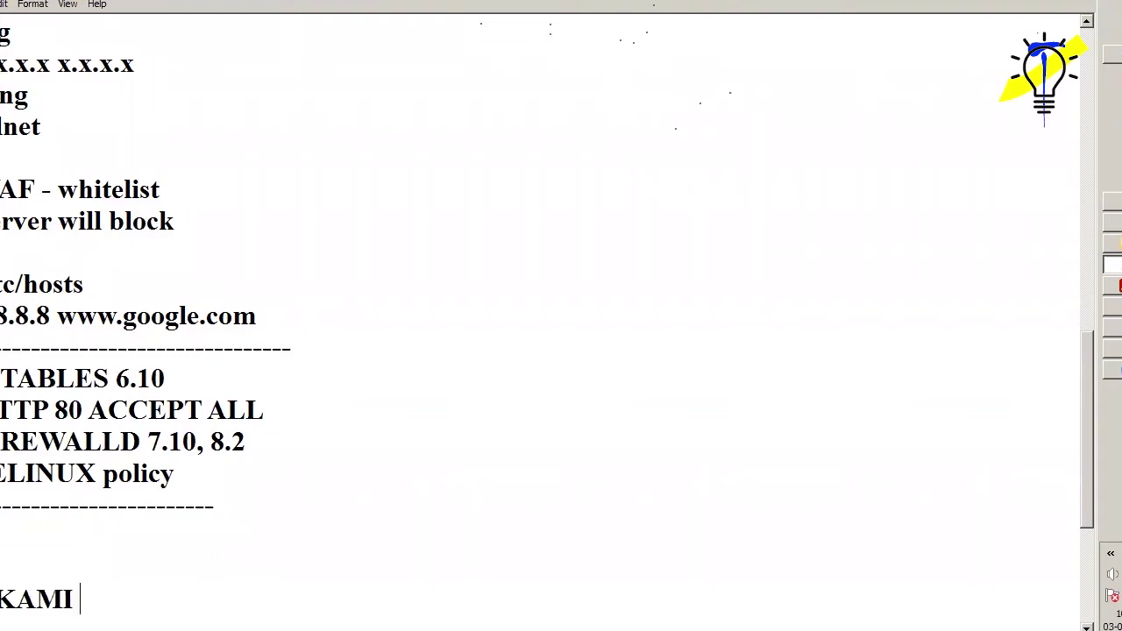
key("Return")
key("Return")
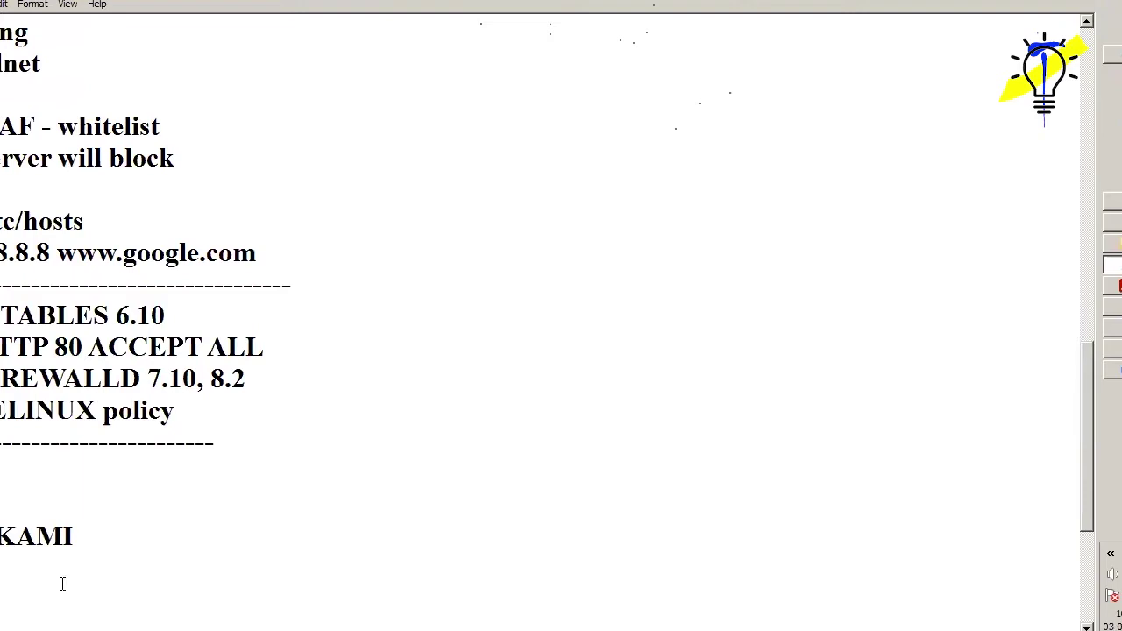
key("BackSpace")
type(",")
type("QRADER")
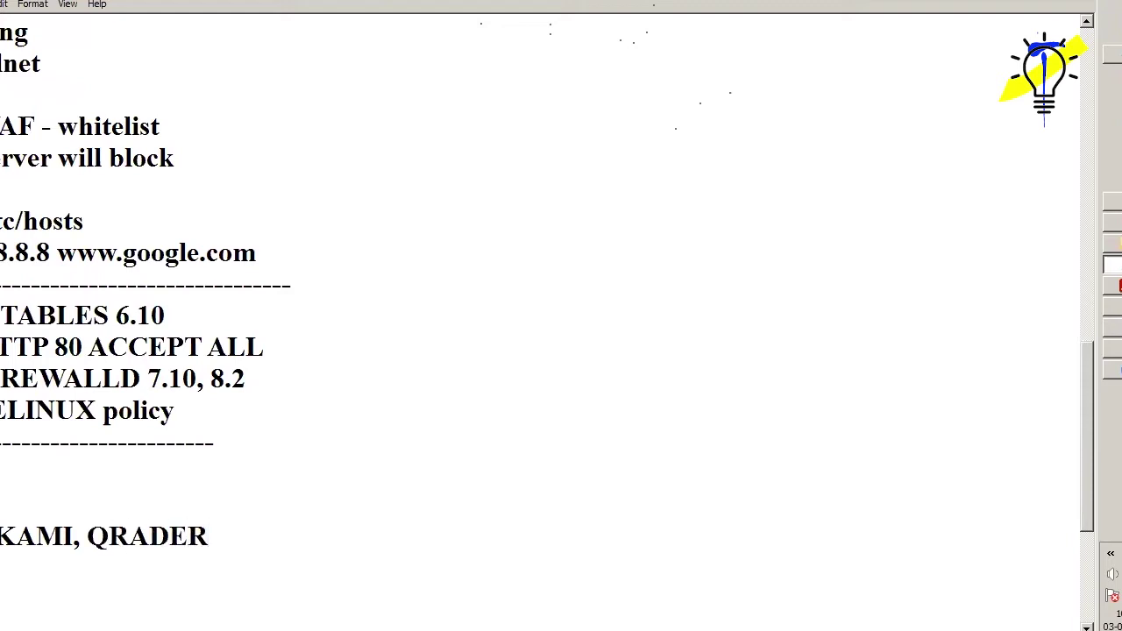
type(",")
key("BackSpace")
key("BackSpace")
type("- IBM, ")
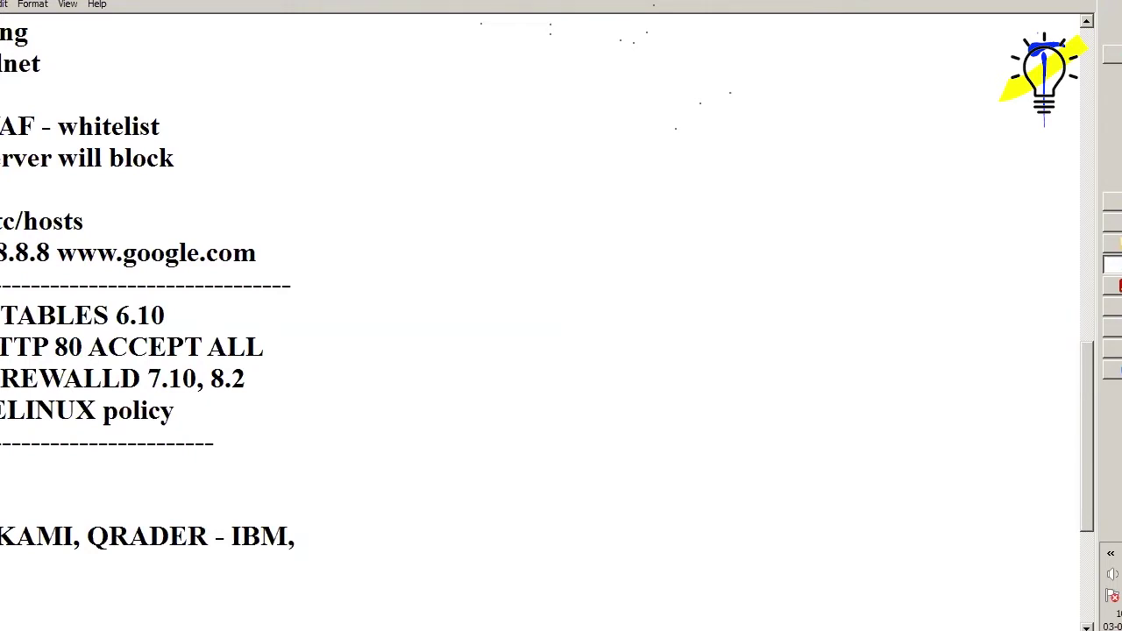
type("FIREEYE")
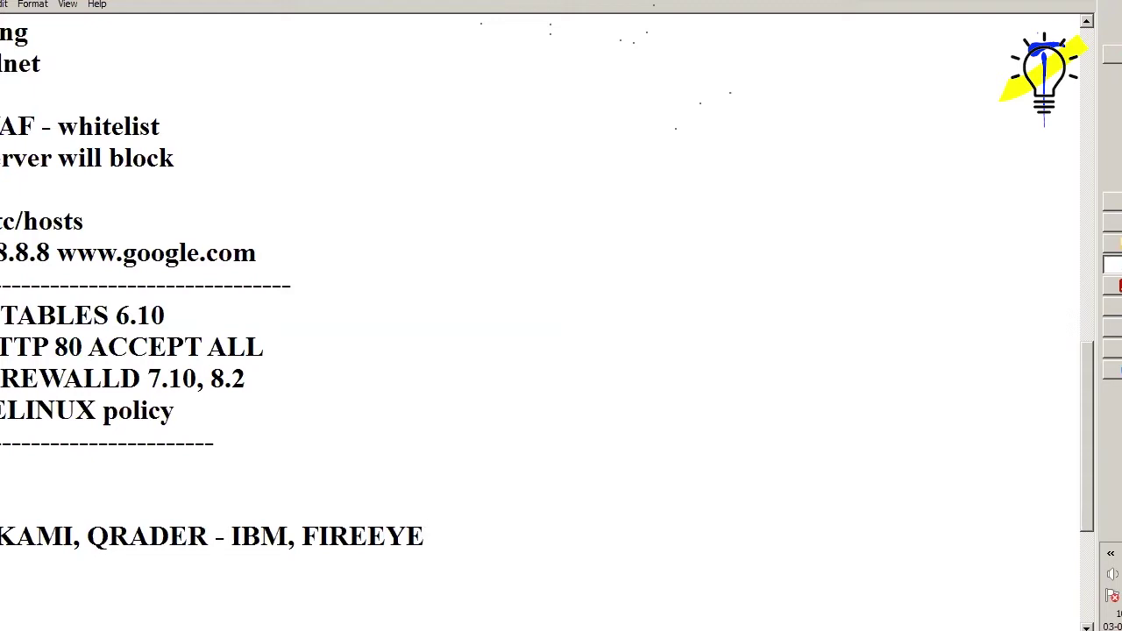
Add a dashed row under the tool list, remove the blank lines above, then return to the PDF.
key("Return")
type("----------------------")
key("Return")
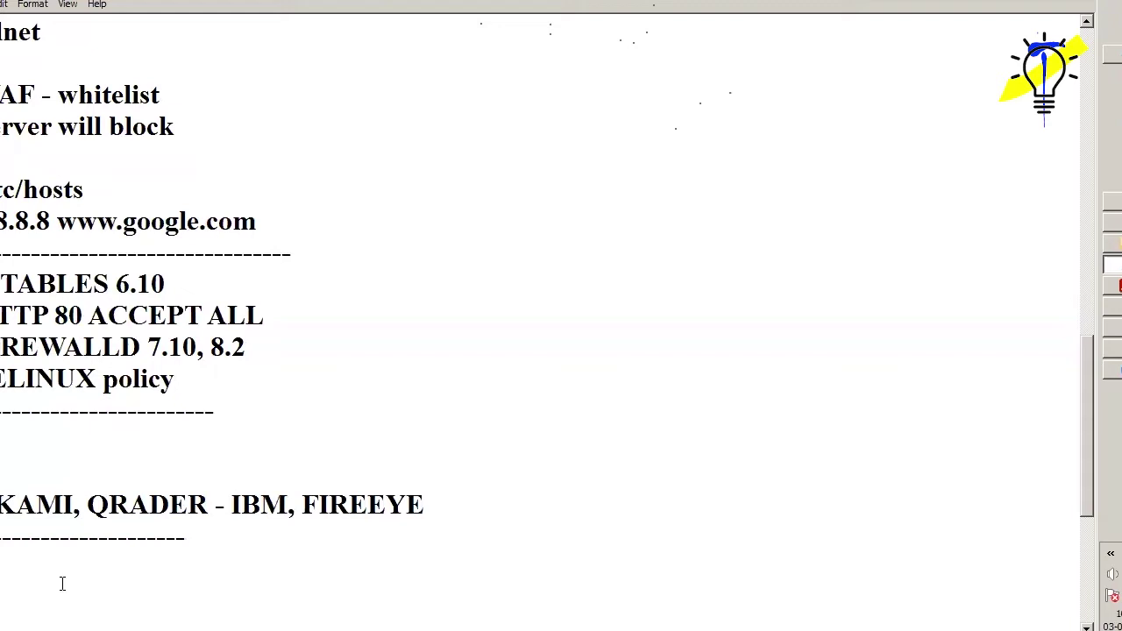
key("BackSpace")
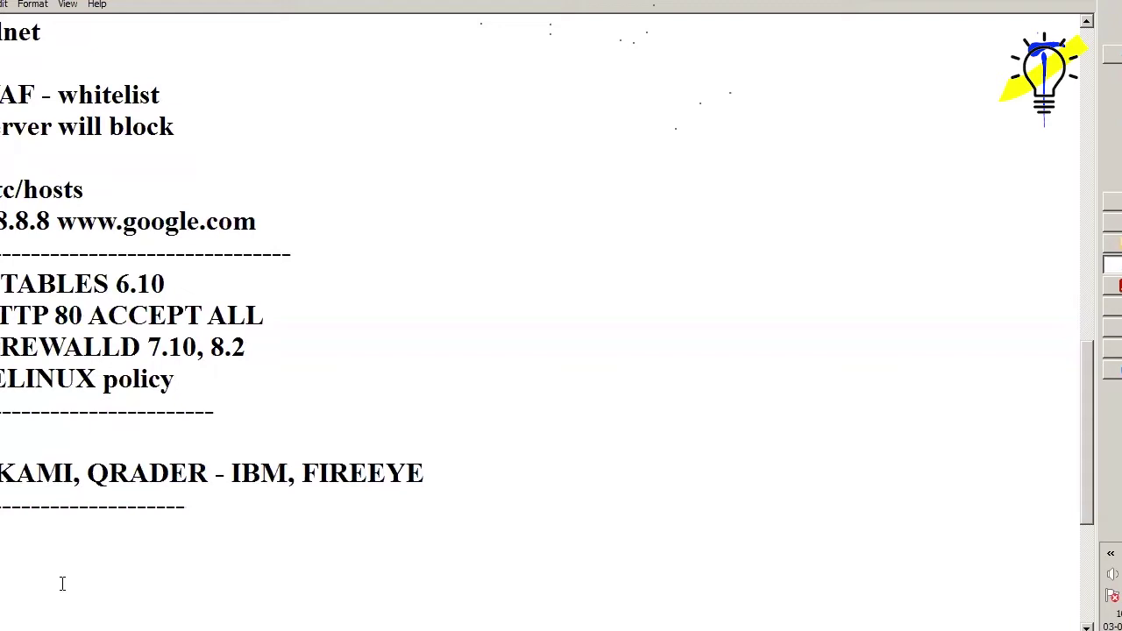
key("BackSpace")
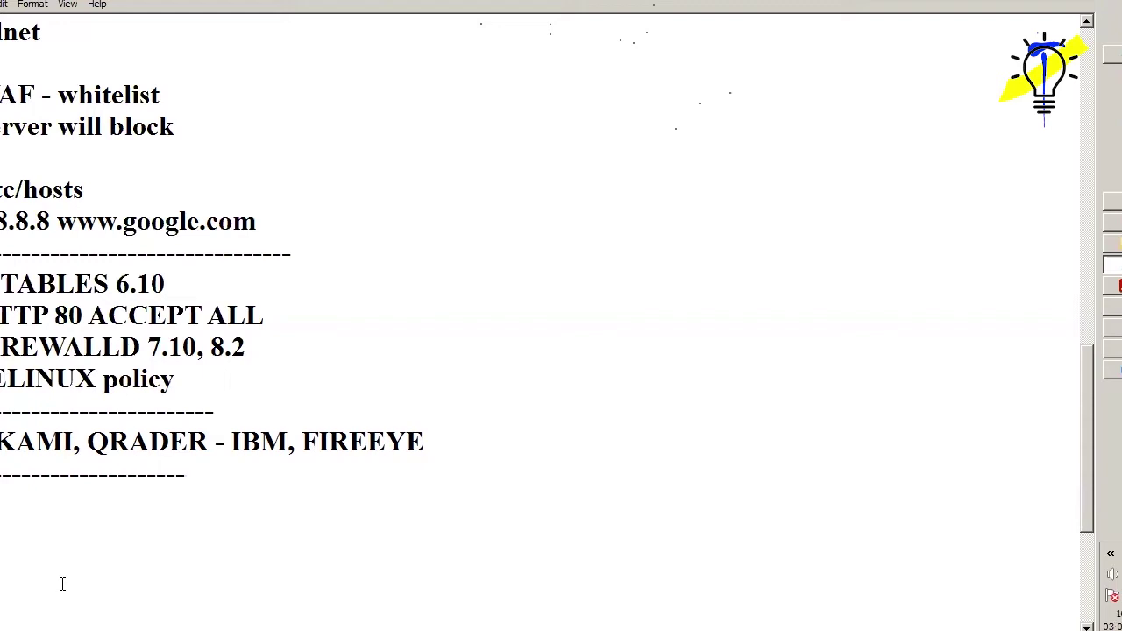
key("alt+Tab")
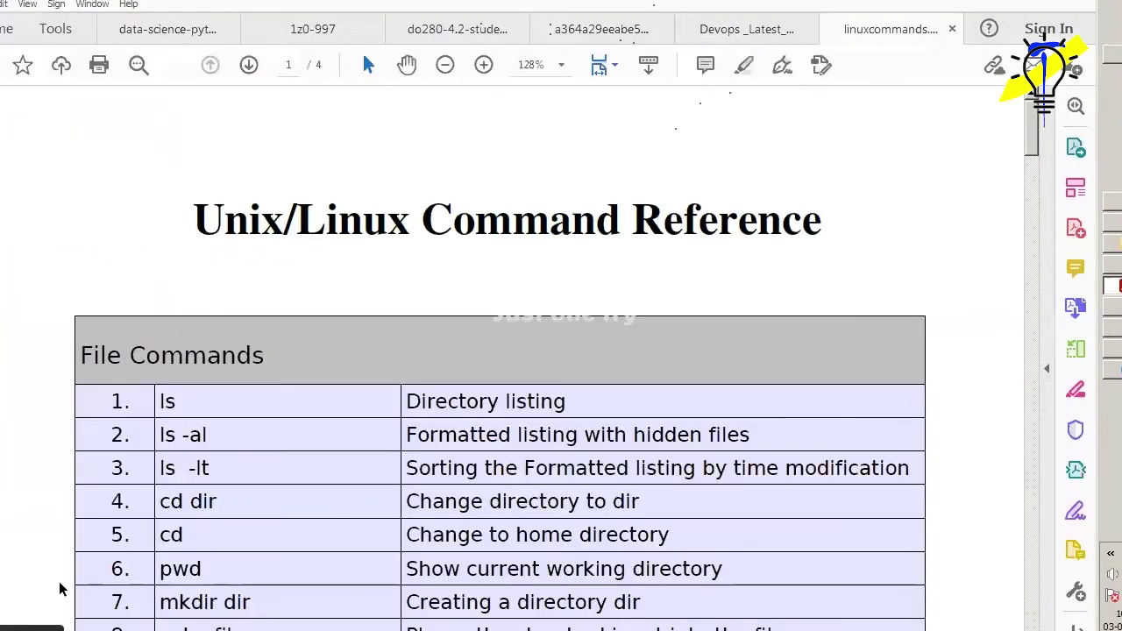
Scroll the PDF past File Commands to Process management, showing kill, killall and pkill.
scroll(455, 409, "down", 3)
scroll(455, 409, "down", 2)
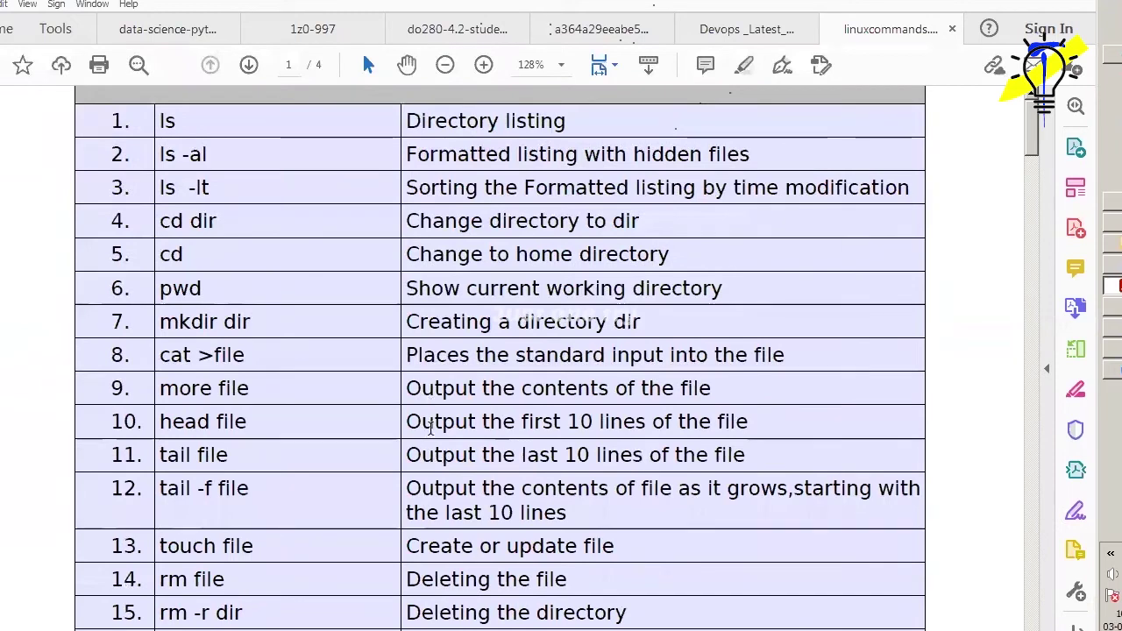
scroll(459, 416, "down", 2)
scroll(456, 418, "up", 2)
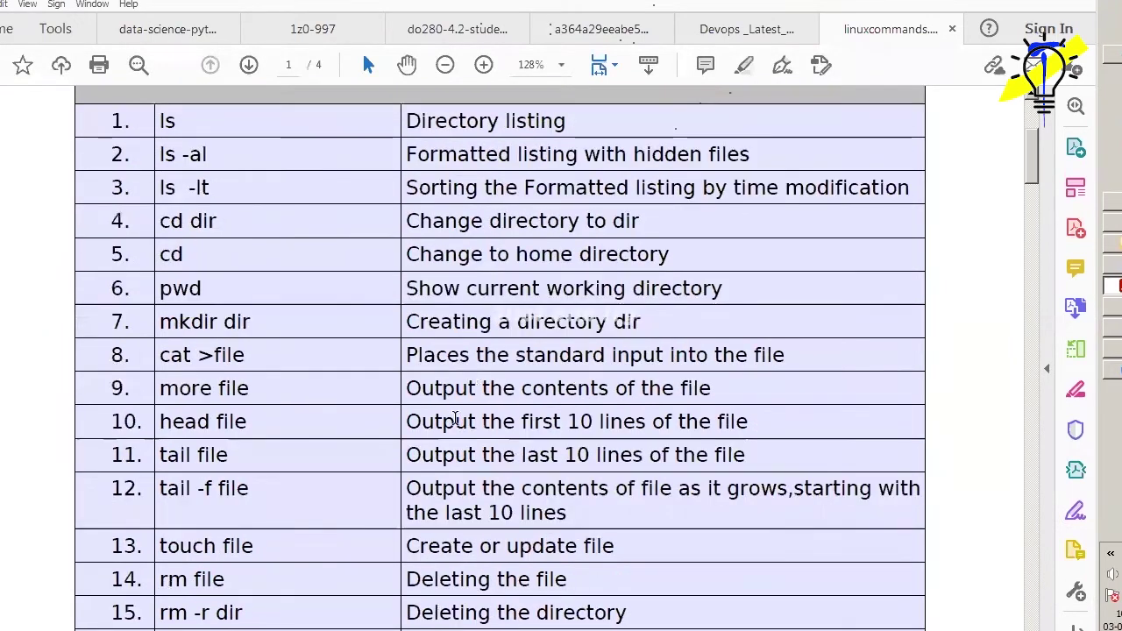
left_click(493, 322)
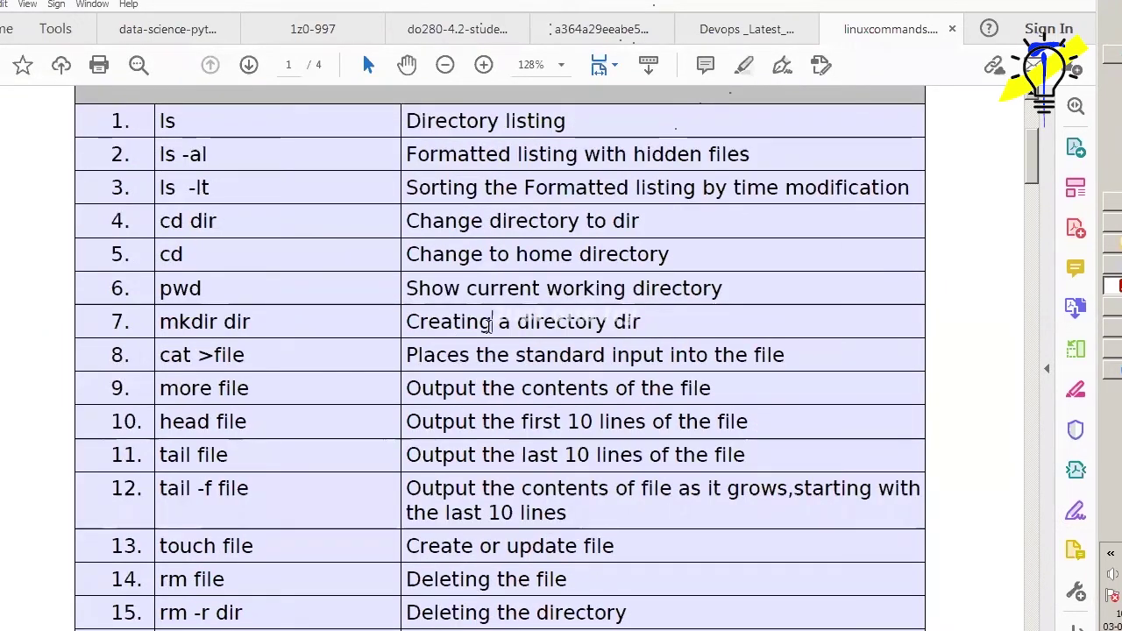
scroll(215, 352, "down", 2)
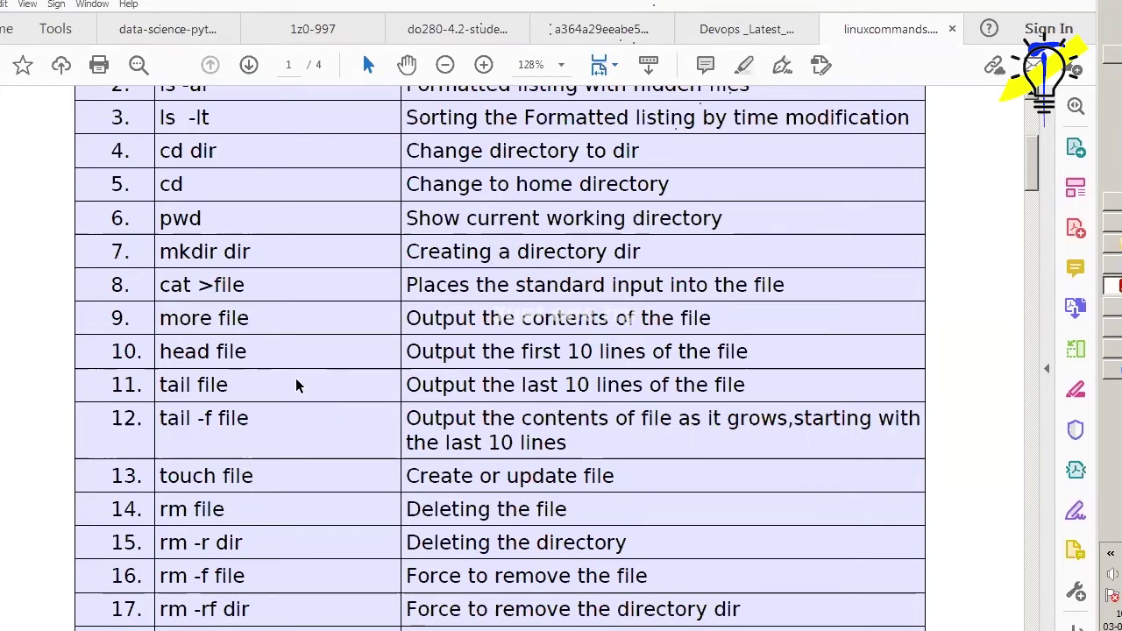
scroll(297, 385, "down", 2)
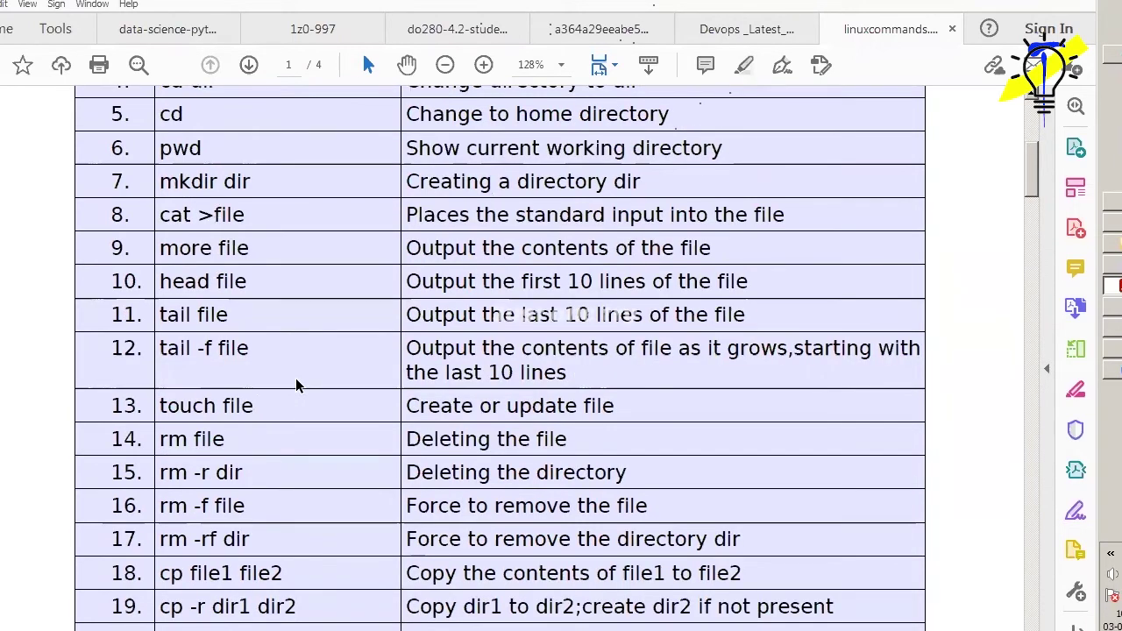
scroll(296, 386, "down", 2)
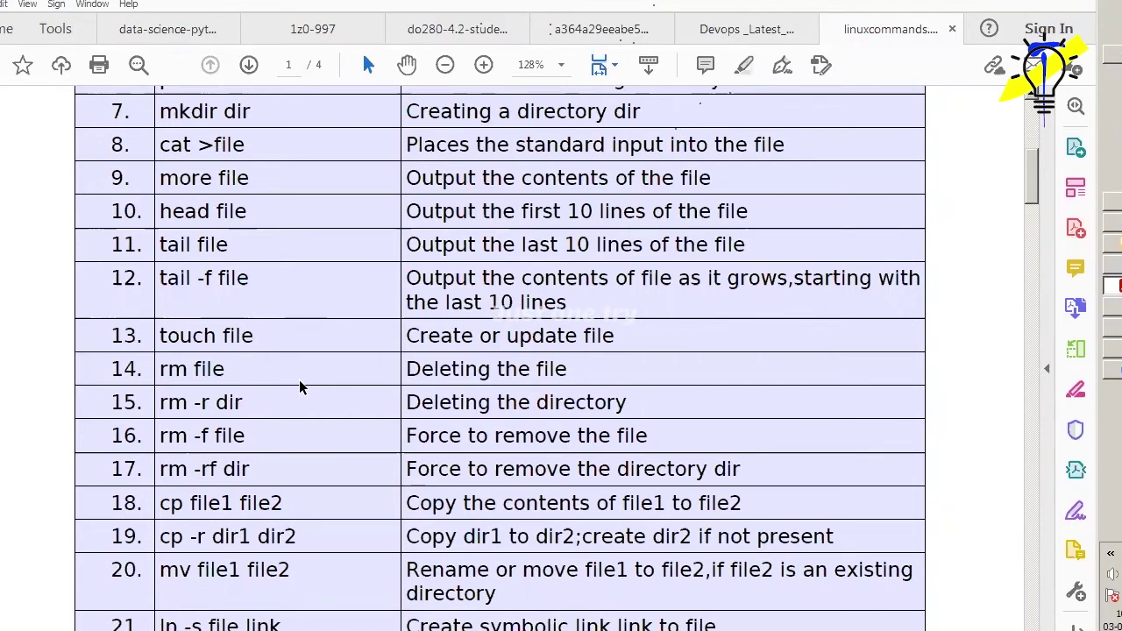
scroll(297, 390, "down", 2)
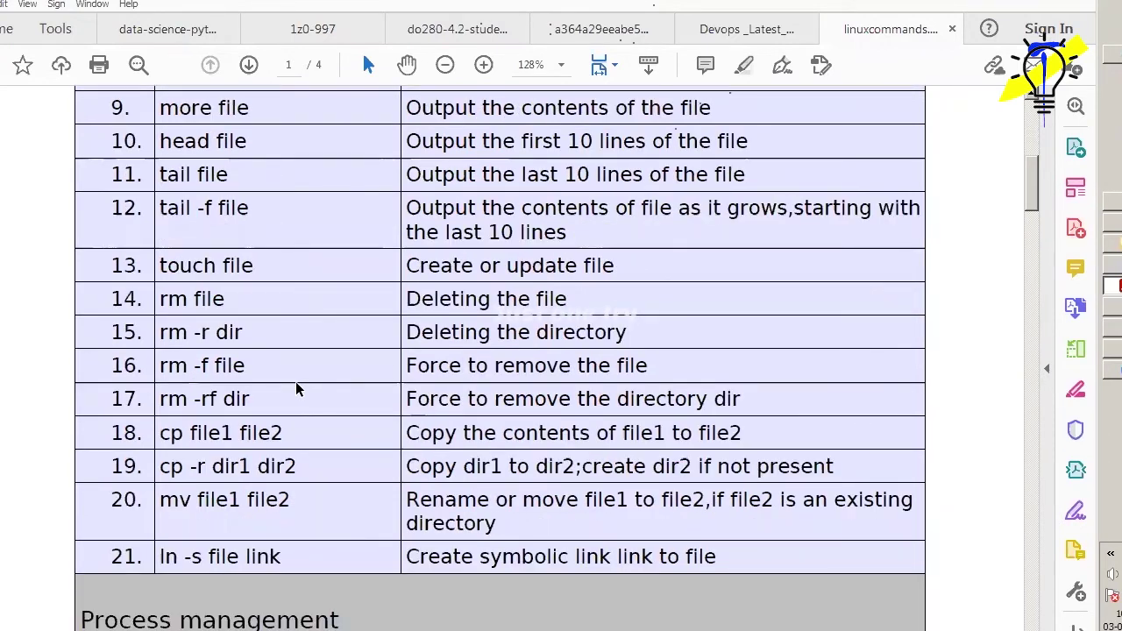
scroll(296, 389, "down", 2)
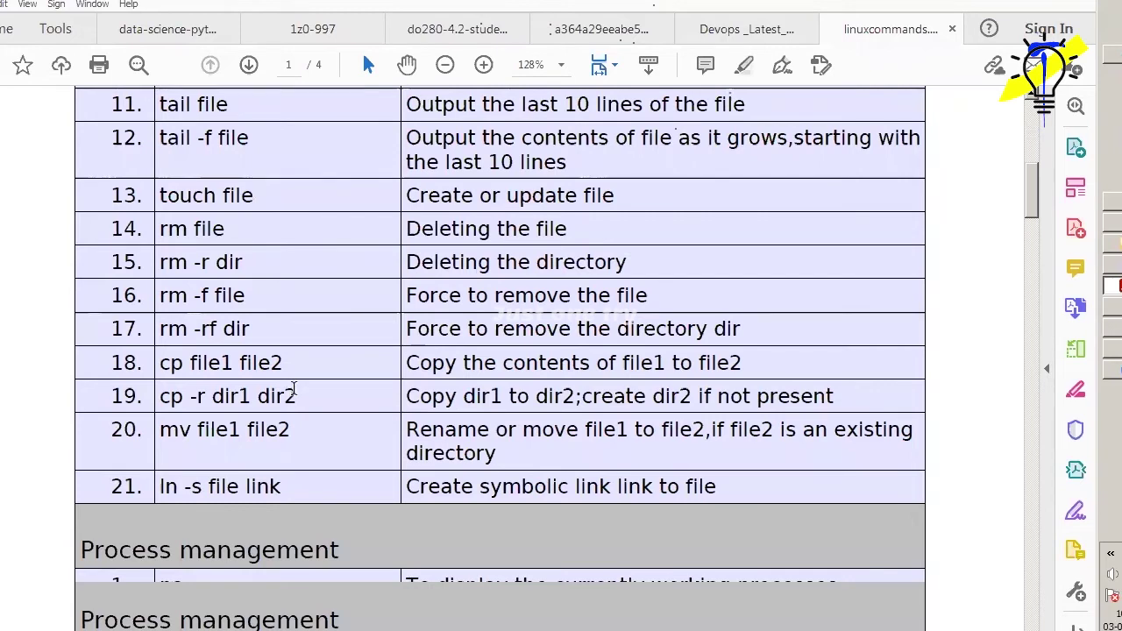
scroll(316, 278, "up", 2)
scroll(316, 278, "up", 10)
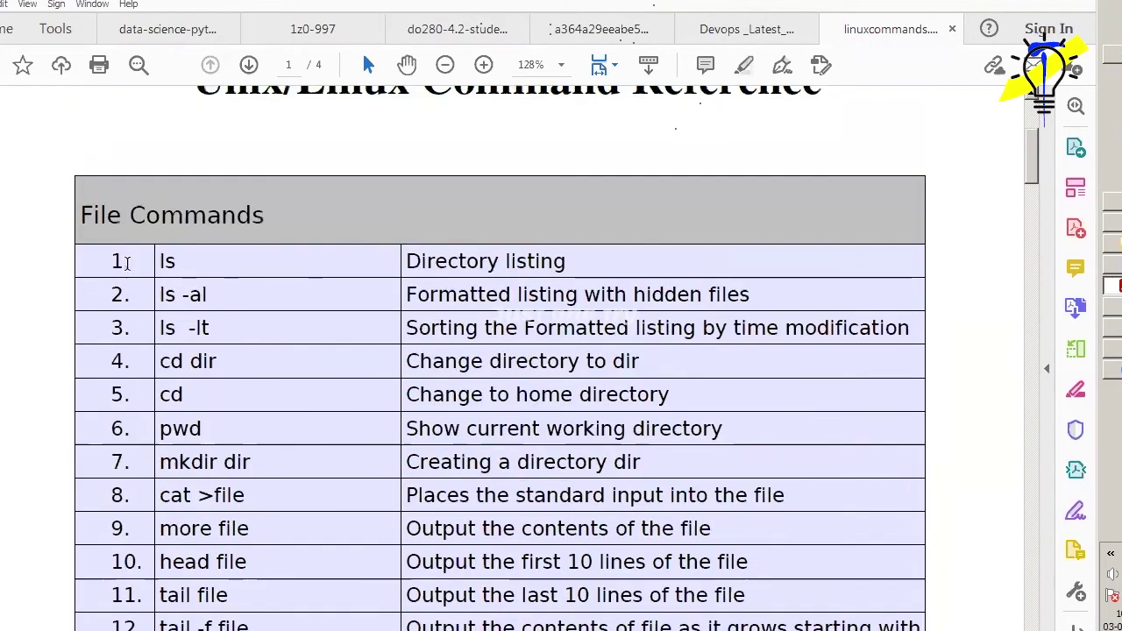
scroll(222, 377, "down", 10)
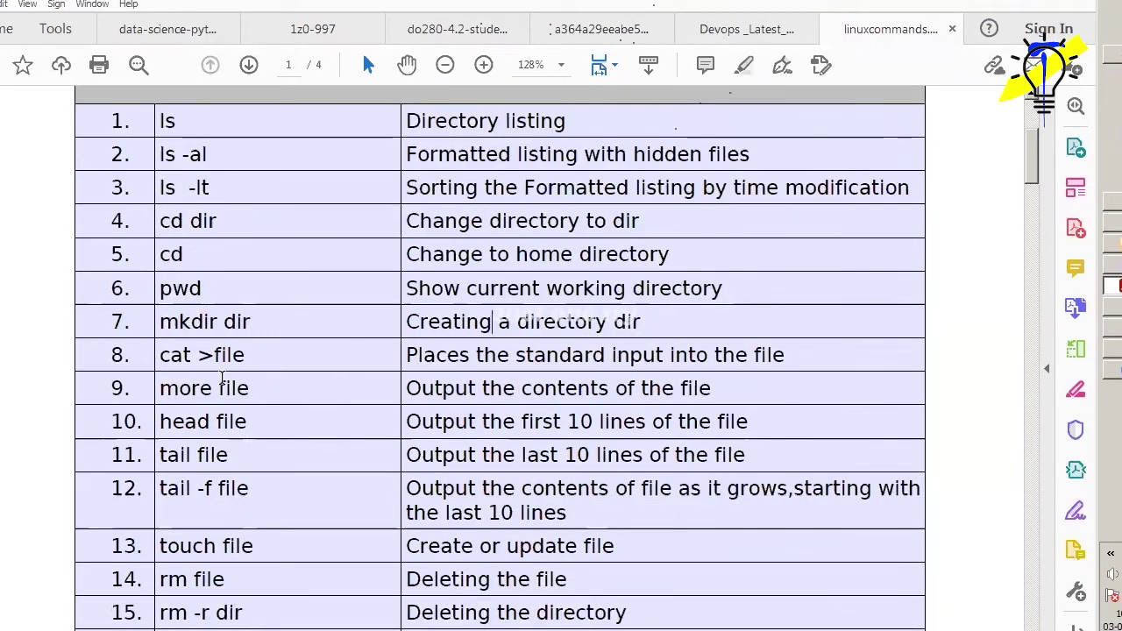
scroll(230, 381, "down", 4)
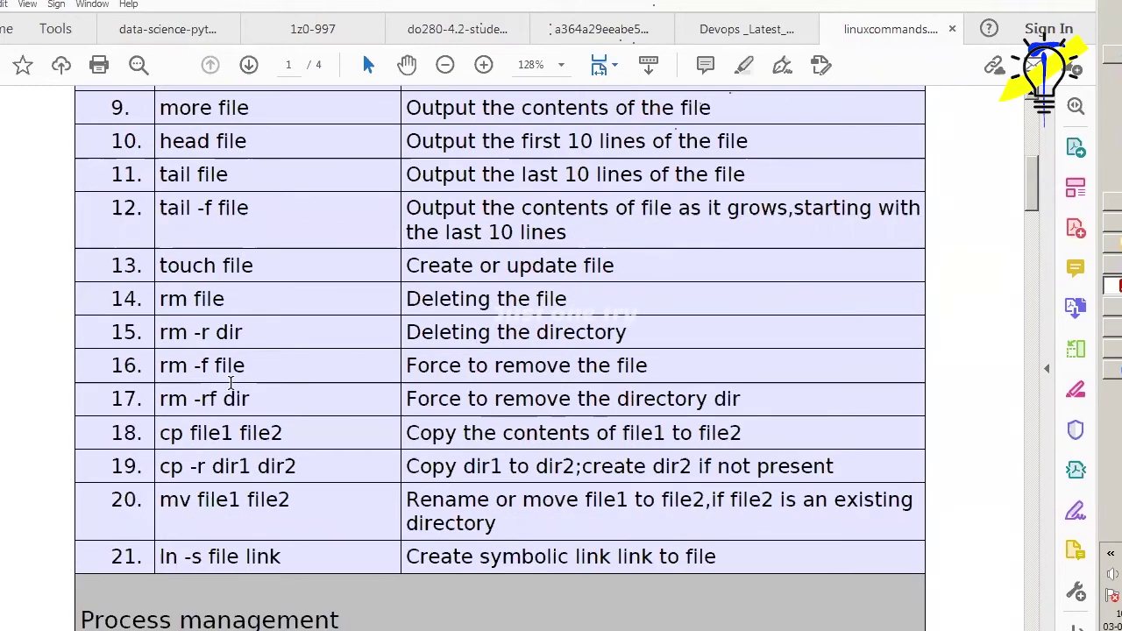
scroll(231, 382, "down", 2)
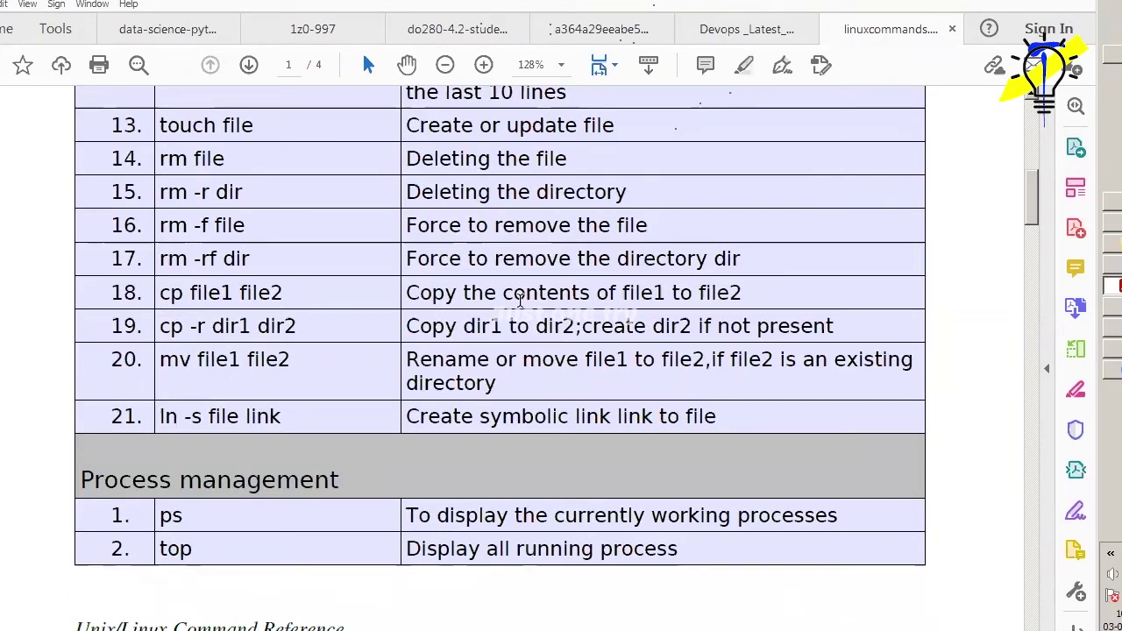
scroll(520, 300, "down", 5)
scroll(520, 301, "down", 3)
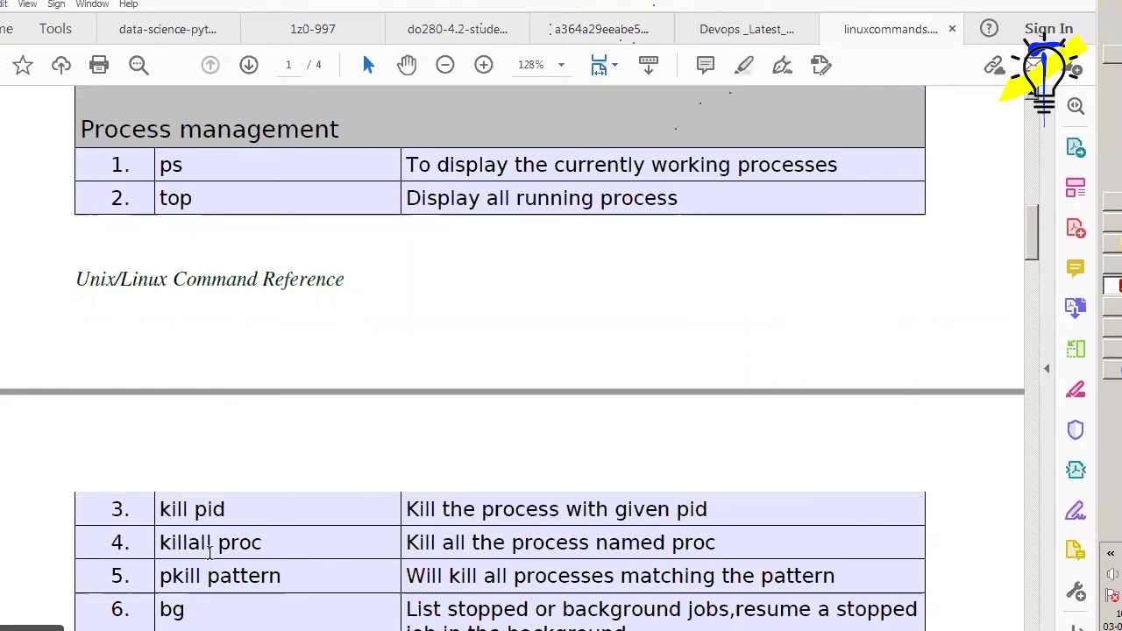
Highlight 'proc' in killall and 'pid' in kill in the Process management table.
left_click_drag(224, 546, 268, 544)
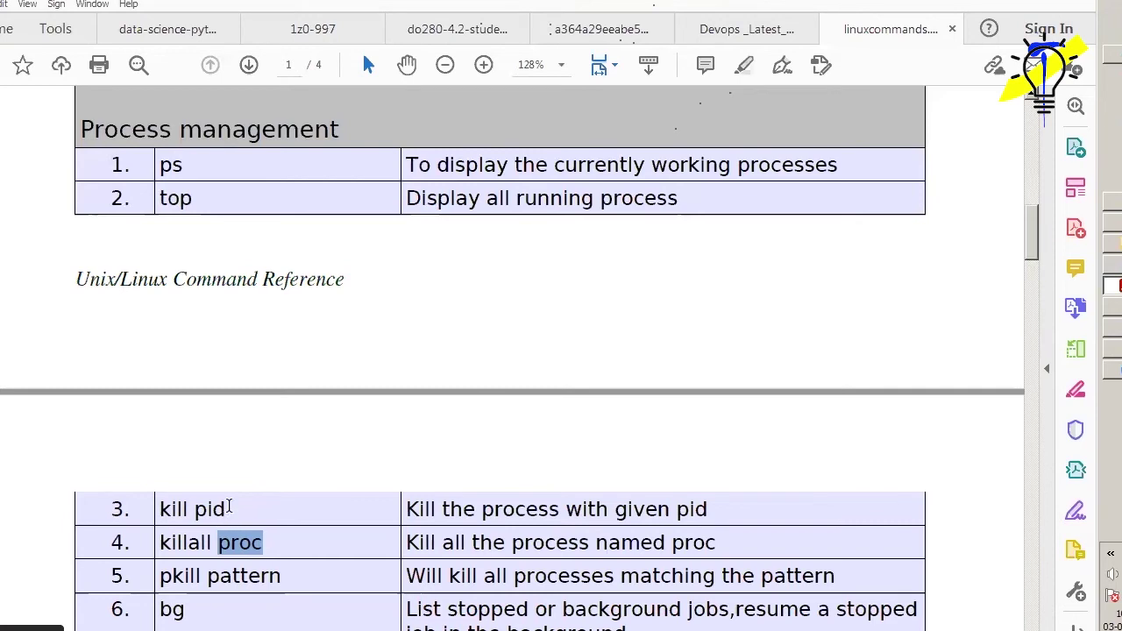
mouse_move(229, 503)
left_mouse_down()
mouse_move(214, 509)
mouse_move(230, 511)
left_mouse_up()
left_click(233, 512)
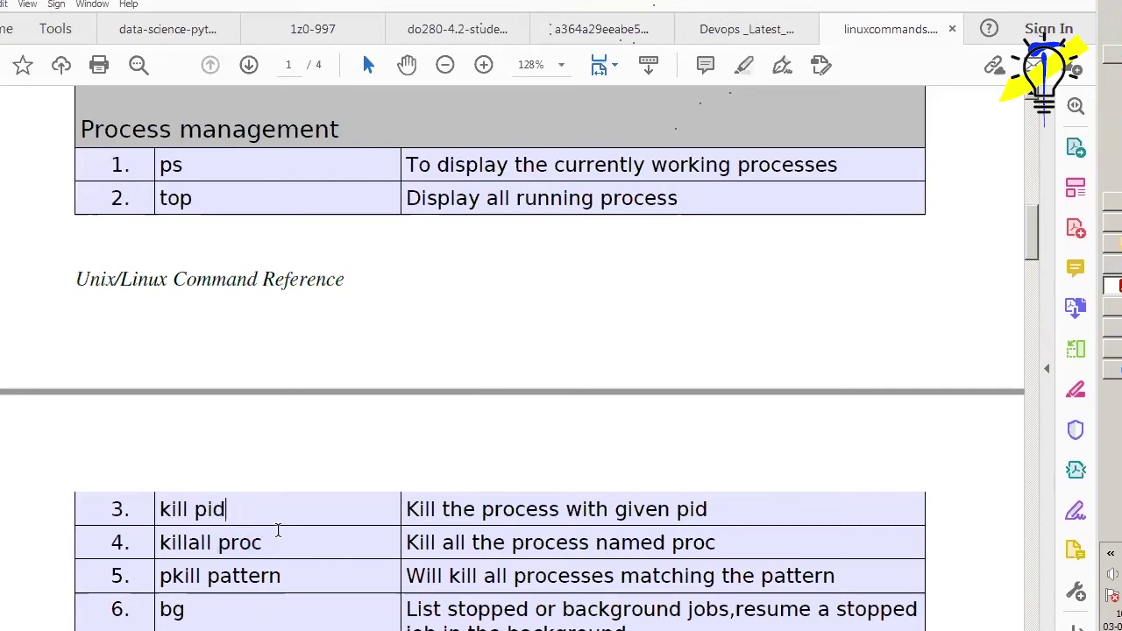
scroll(438, 504, "down", 2)
scroll(423, 507, "down", 2)
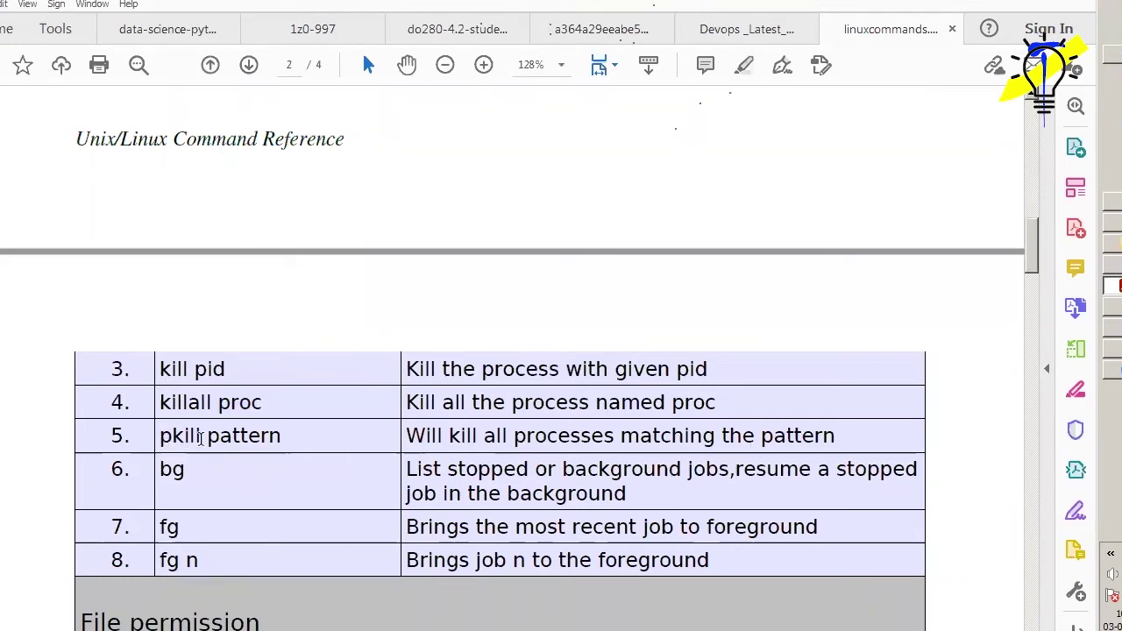
Select pattern, bg and fg, then scroll down to the File permission and Searching sections.
left_click_drag(207, 436, 293, 429)
left_click(319, 500)
left_click(180, 527)
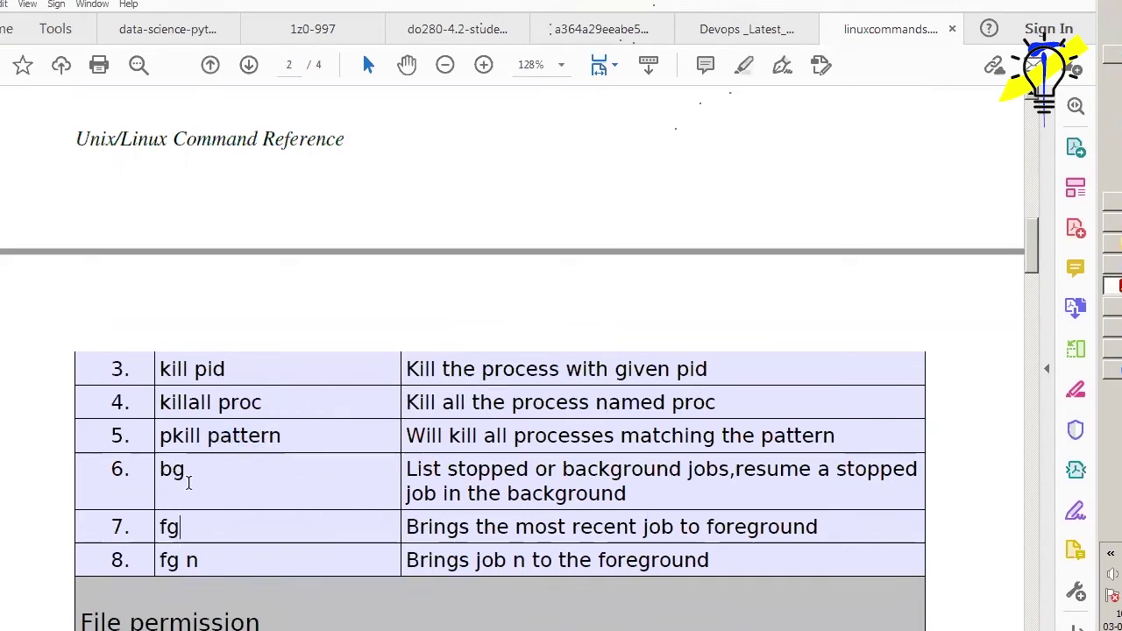
double_click(176, 473)
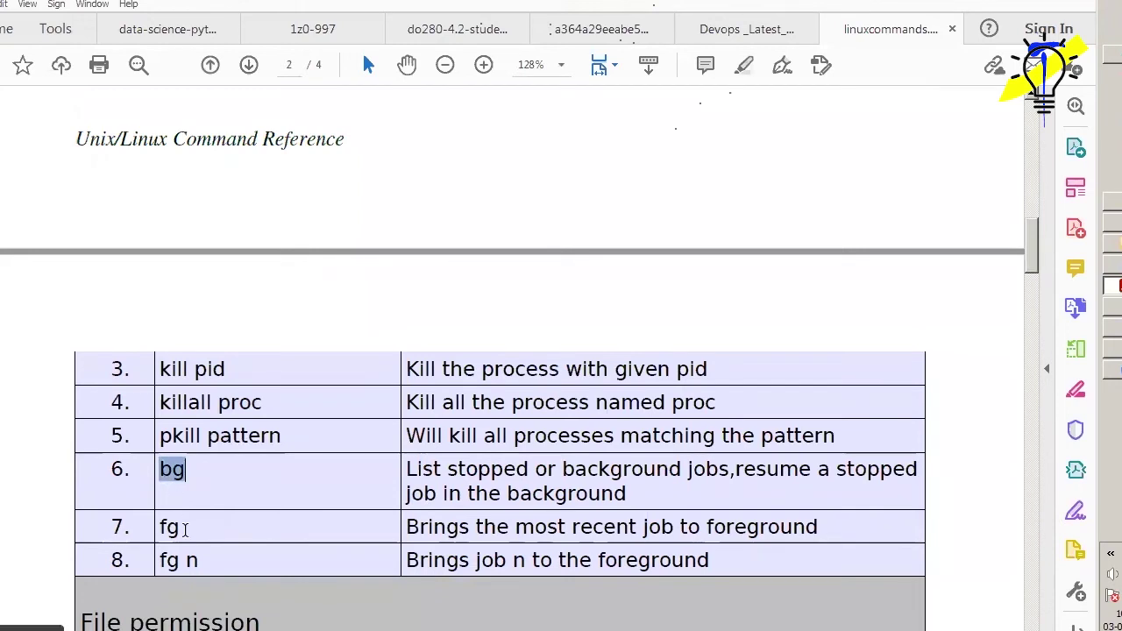
left_click_drag(184, 529, 165, 537)
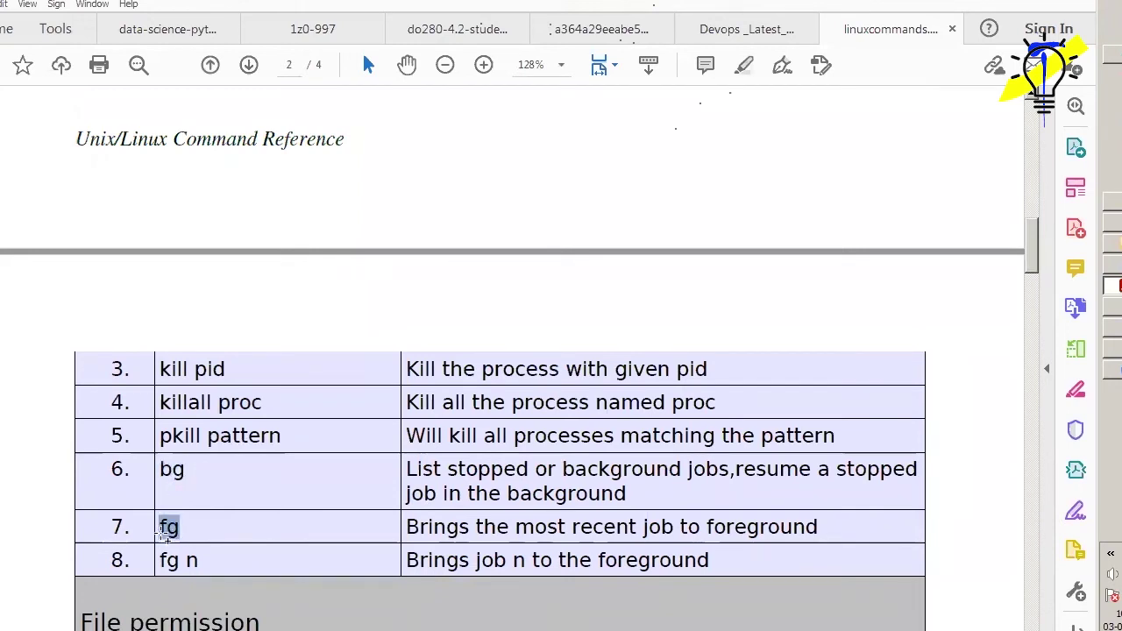
left_click(476, 436)
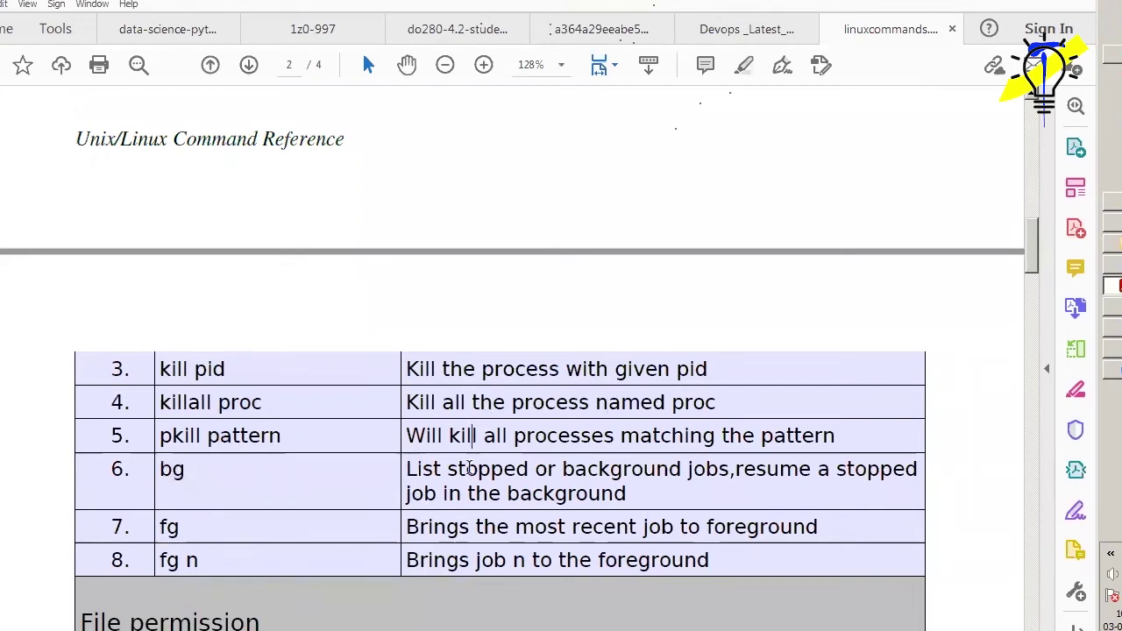
scroll(469, 473, "up", 3)
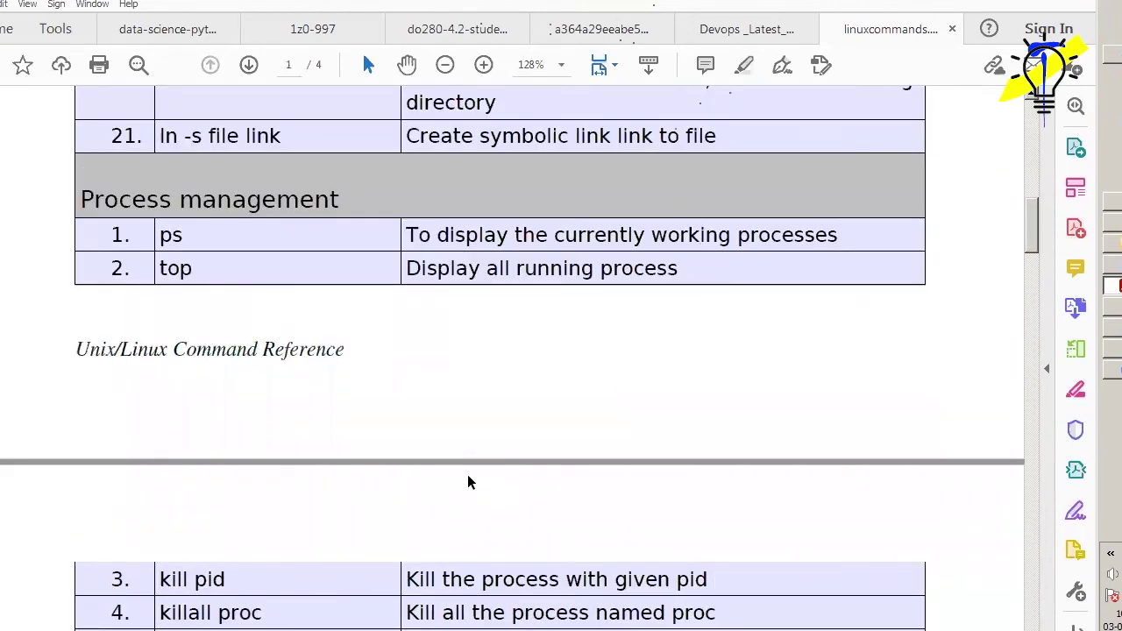
scroll(473, 464, "down", 8)
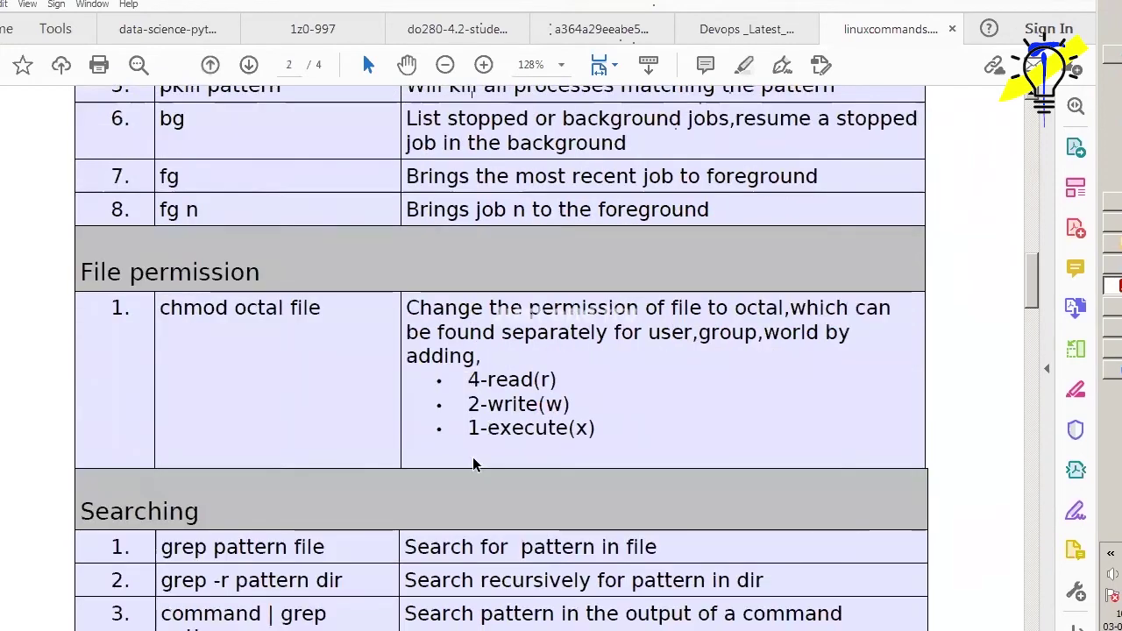
scroll(473, 464, "down", 2)
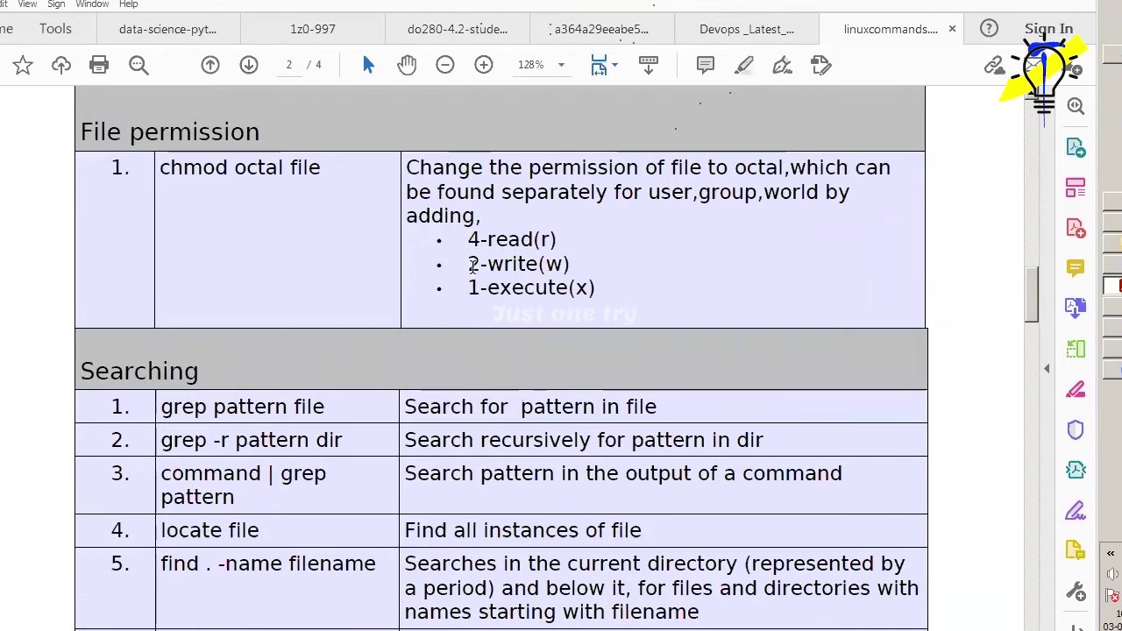
Start a chmod example in Notepad, drafting 777 and ugo+rw permission variants.
key("alt+Tab")
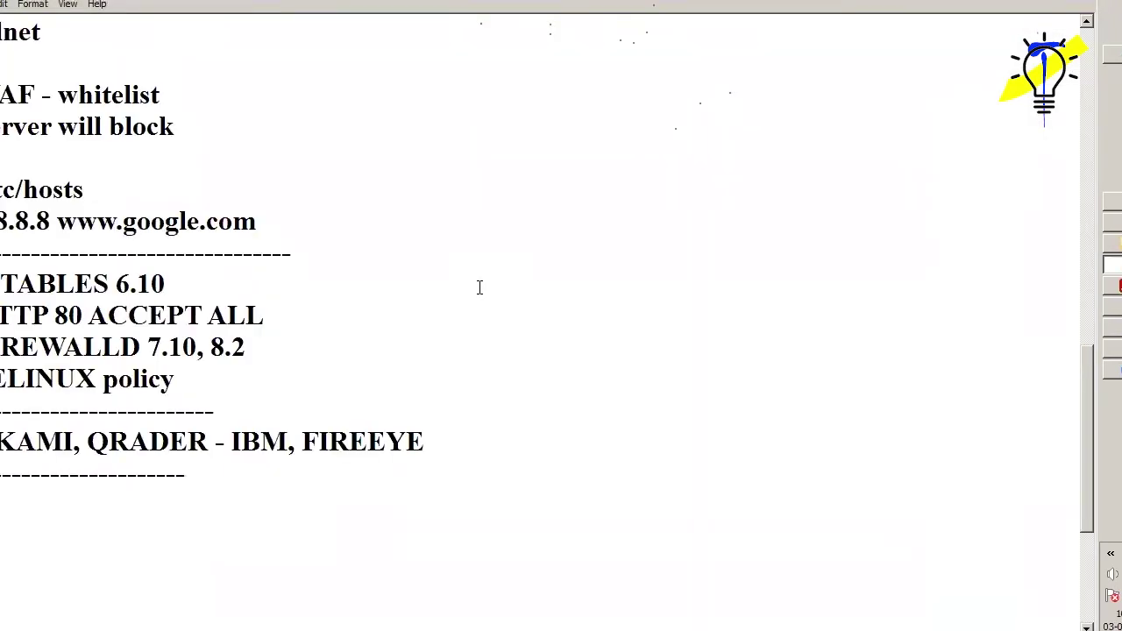
type("mod 777")
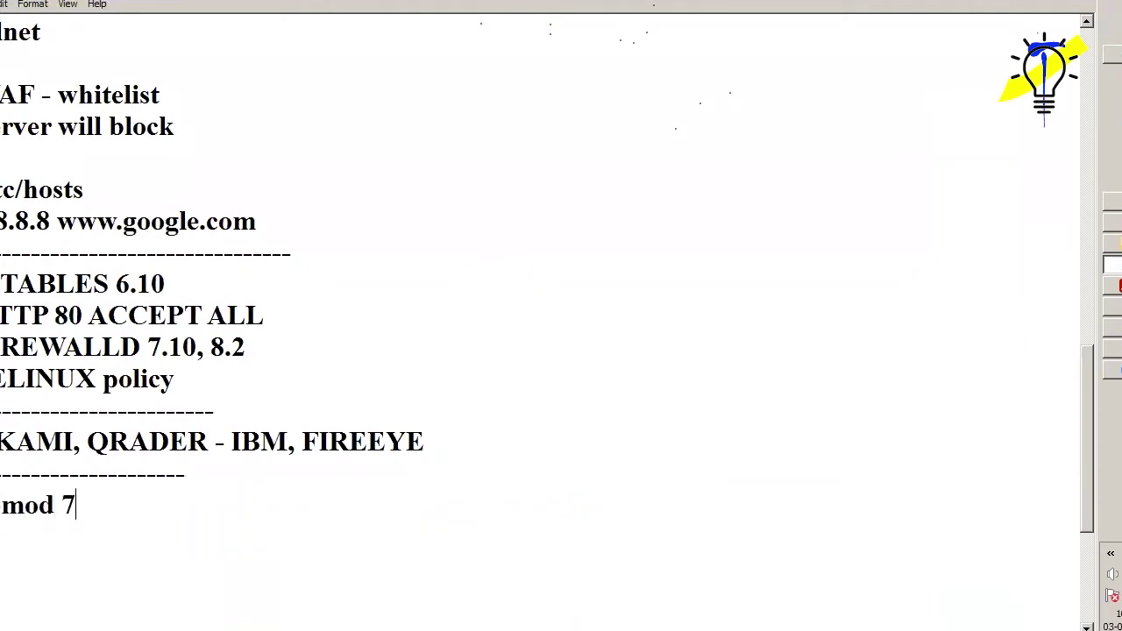
key("BackSpace")
key("BackSpace")
key("BackSpace")
type("ugo")
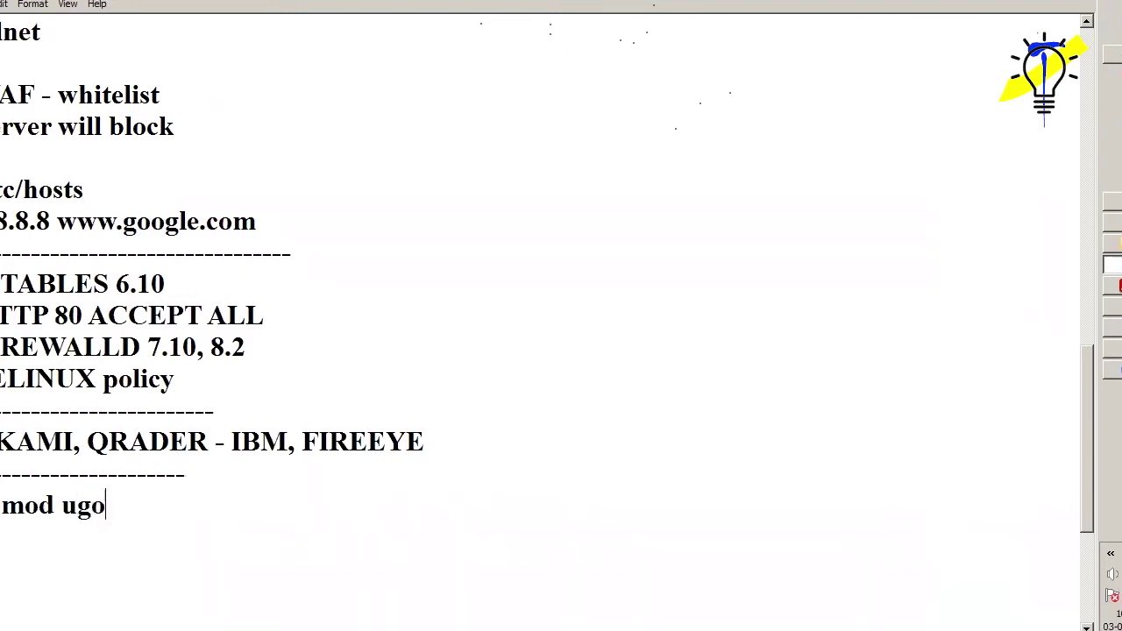
type("+rwx")
key("BackSpace")
key("BackSpace")
key("BackSpace")
type("x")
key("BackSpace")
type("r")
key("BackSpace")
type("rw")
Edit the chmod line into 'o-rwx', removing all permissions from others.
key("Left")
key("Left")
key("Left")
key("Left")
key("BackSpace")
key("BackSpace")
key("End")
type("z")
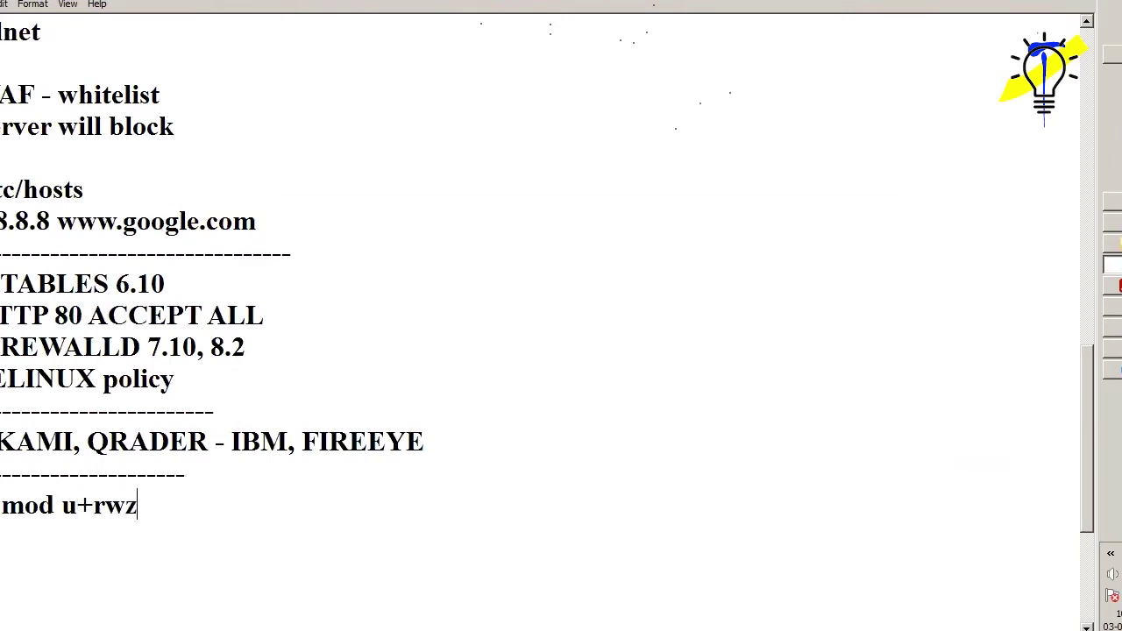
left_click(125, 505)
key("BackSpace")
type("x")
key("Left")
key("Left")
key("Left")
key("Left")
key("BackSpace")
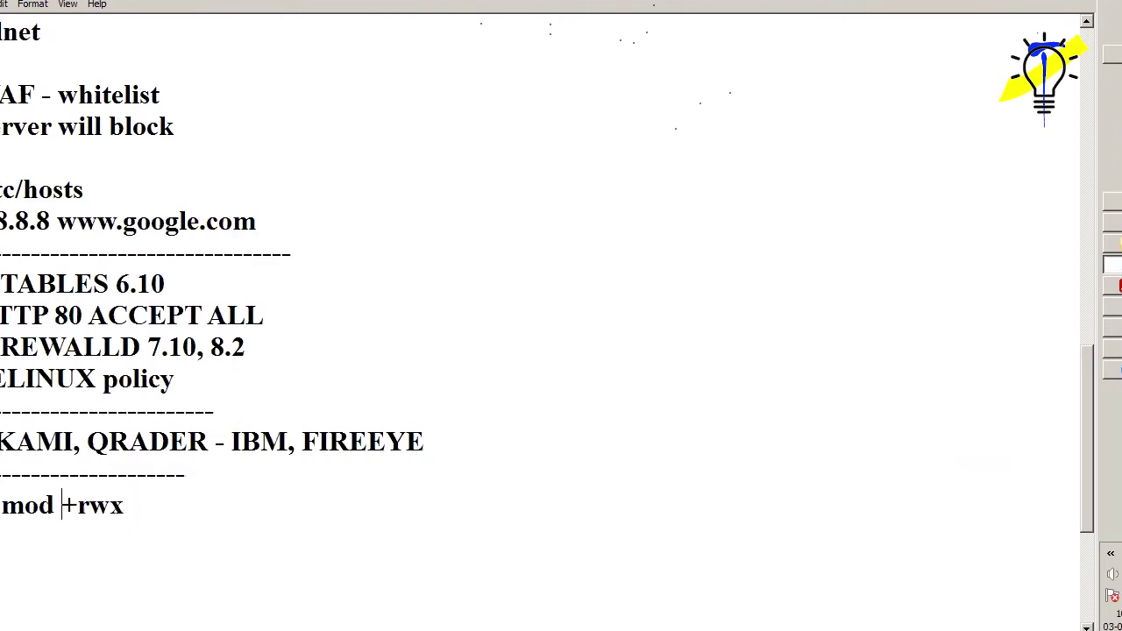
type("o")
key("Right")
key("Right")
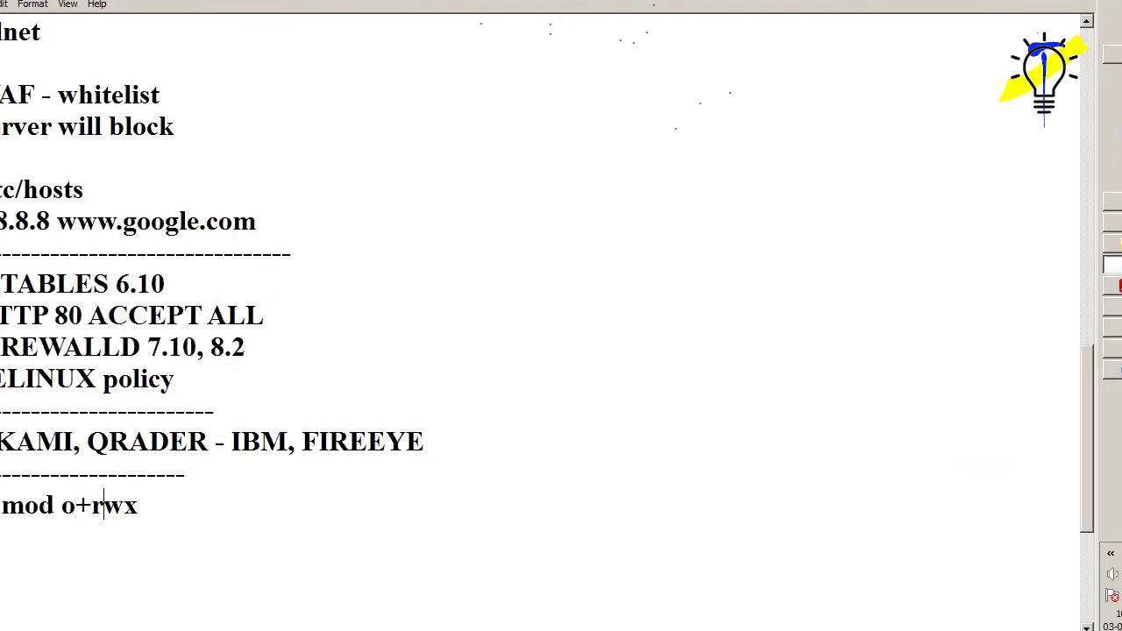
key("Left")
key("BackSpace")
type("-")
key("alt+Tab")
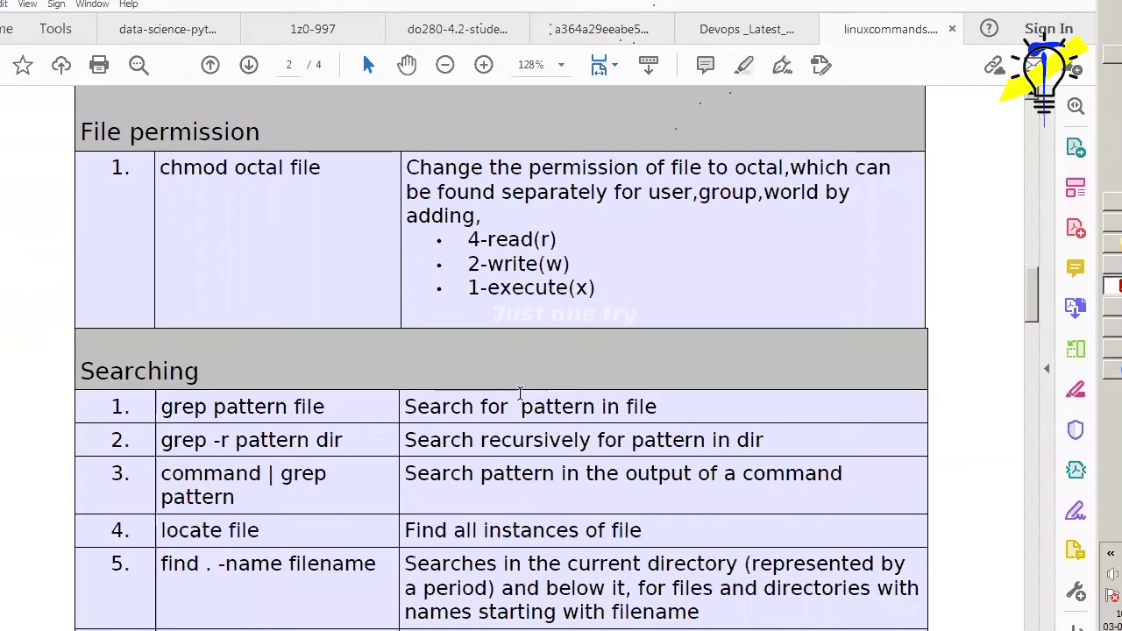
Scroll to the Searching table, open Find, and select grep among grep, locate, find, pgrep.
scroll(579, 328, "down", 3)
scroll(578, 329, "down", 3)
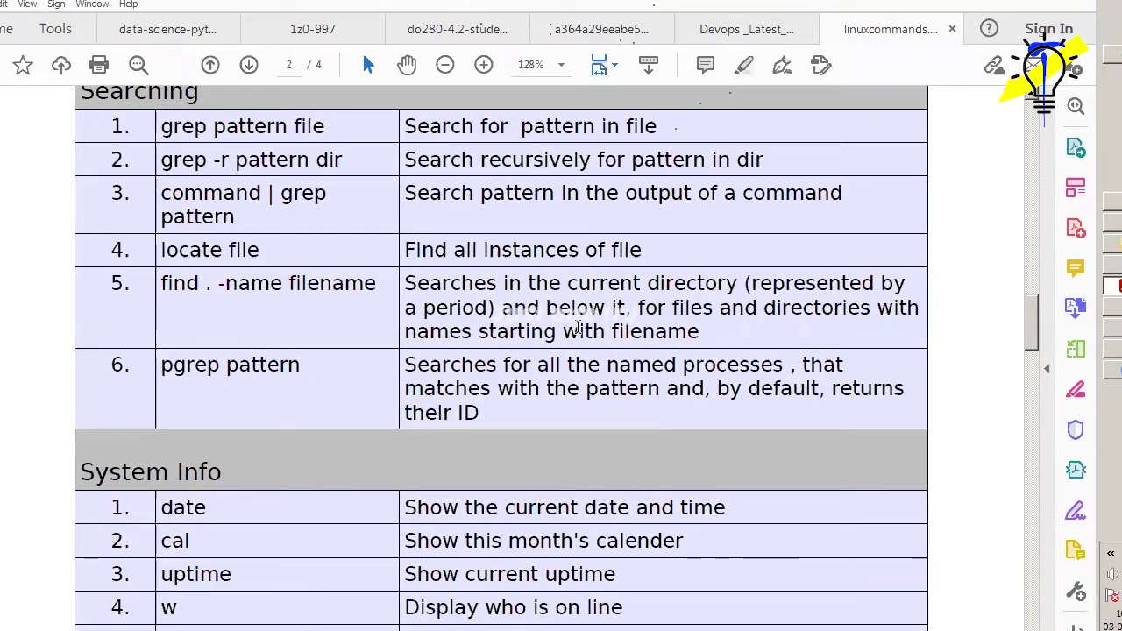
key("ctrl+f")
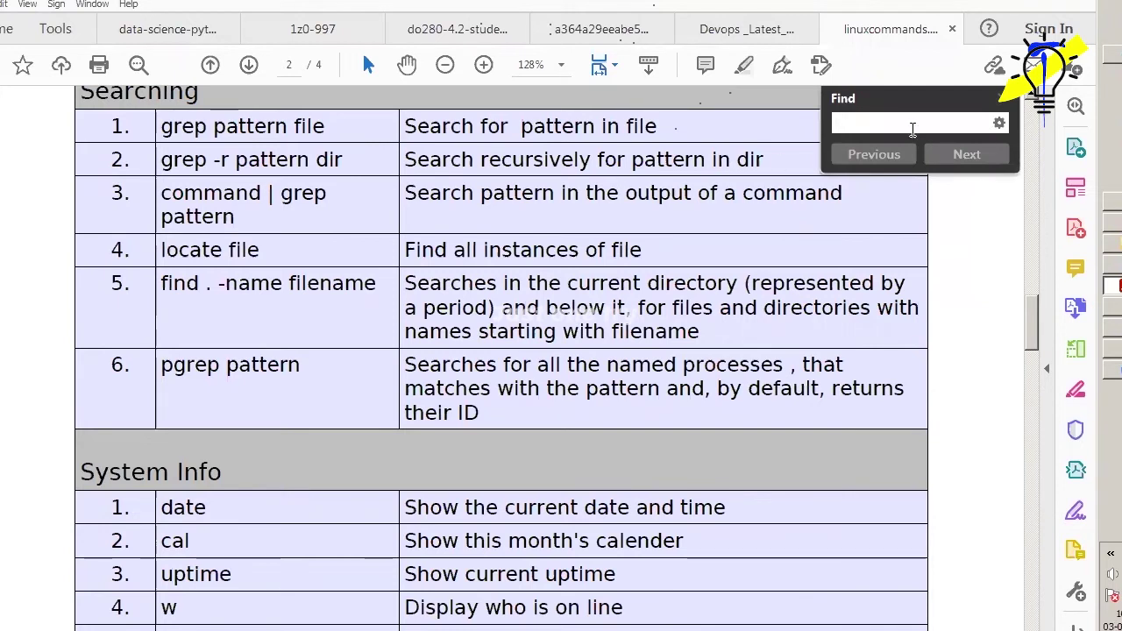
left_click(706, 276)
left_click_drag(161, 128, 163, 160)
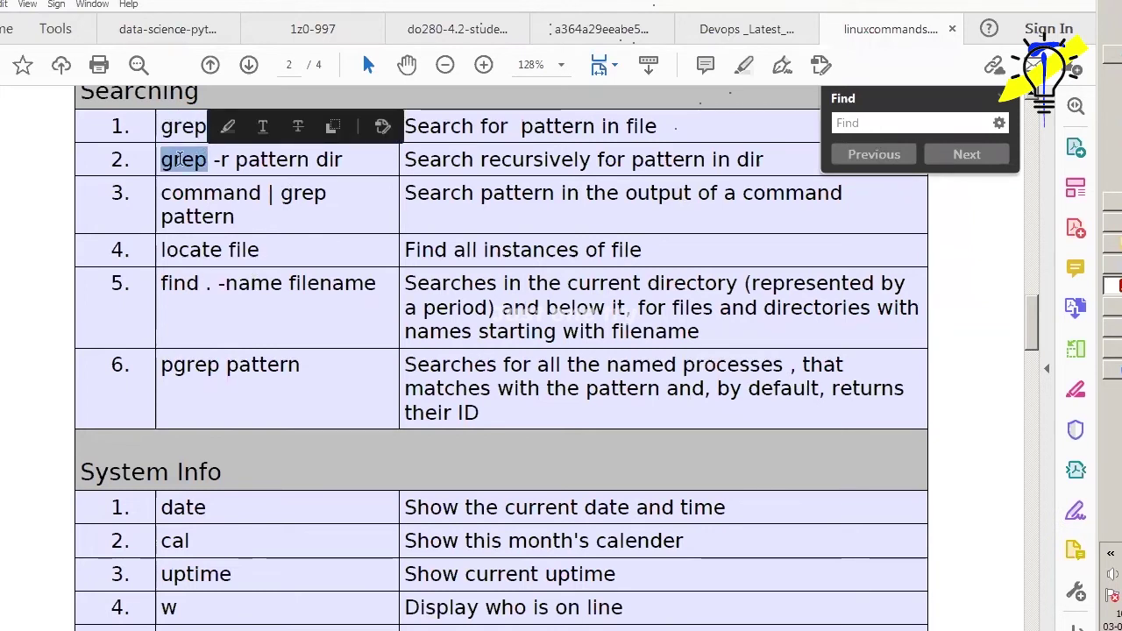
left_click(290, 237)
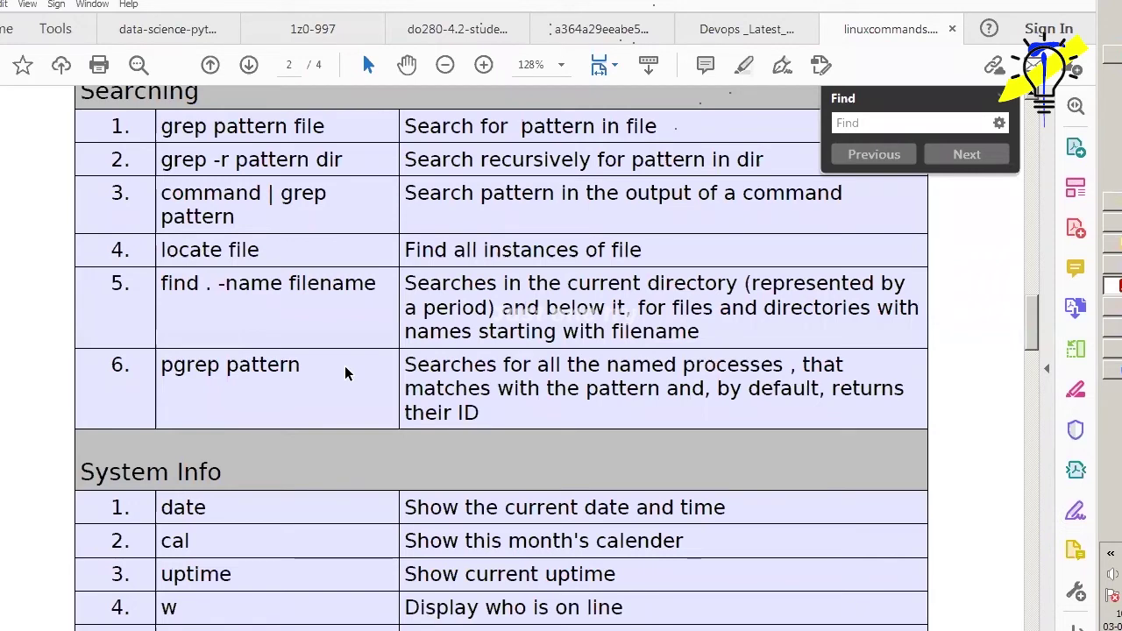
scroll(344, 366, "down", 3)
scroll(657, 143, "up", 3)
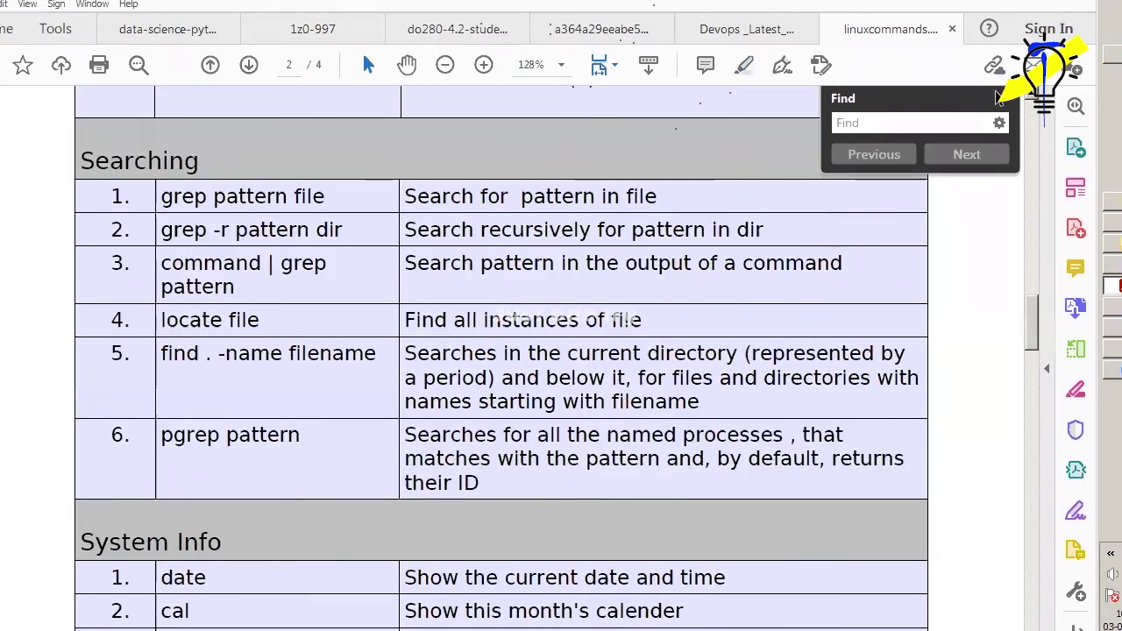
left_click(556, 219)
scroll(556, 219, "down", 1)
scroll(556, 219, "down", 5)
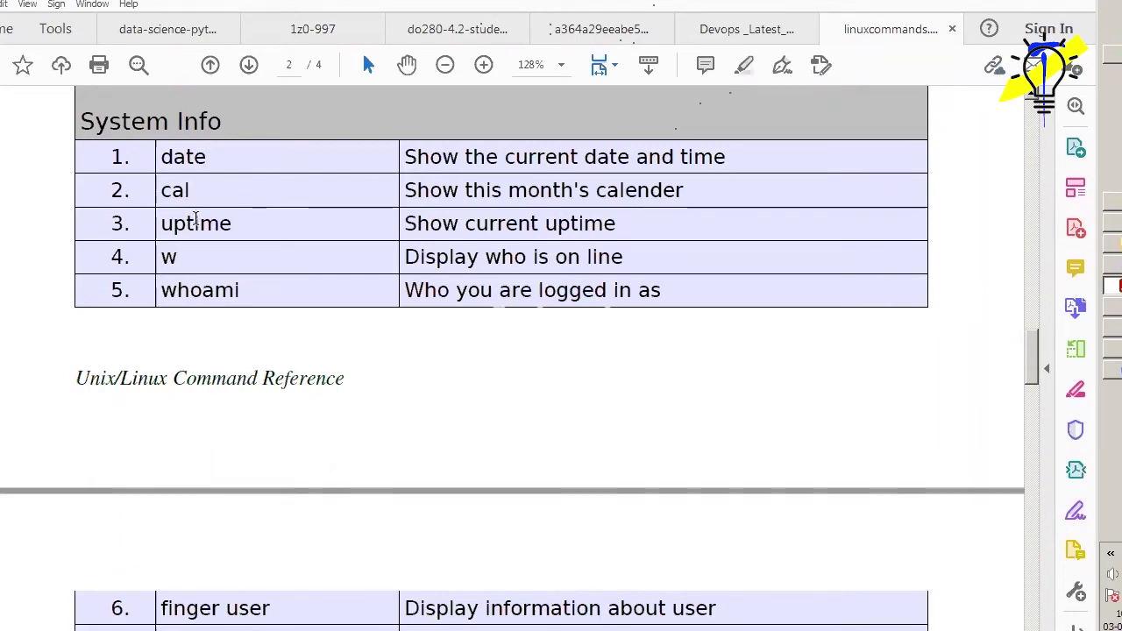
left_click_drag(238, 224, 160, 224)
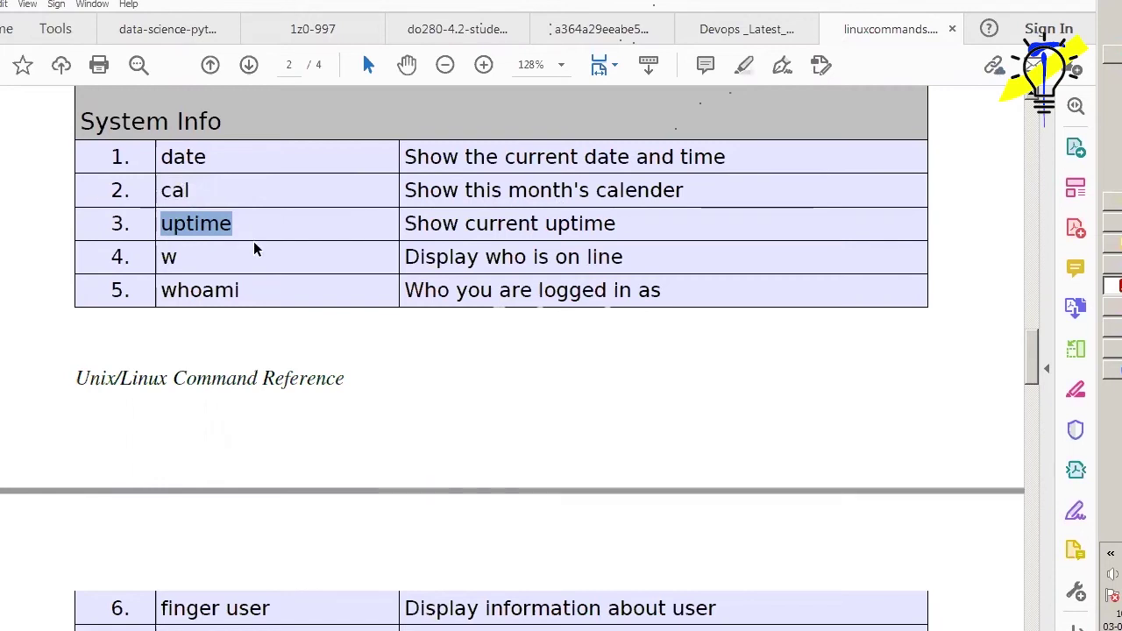
left_click(188, 256)
left_click_drag(174, 257, 155, 257)
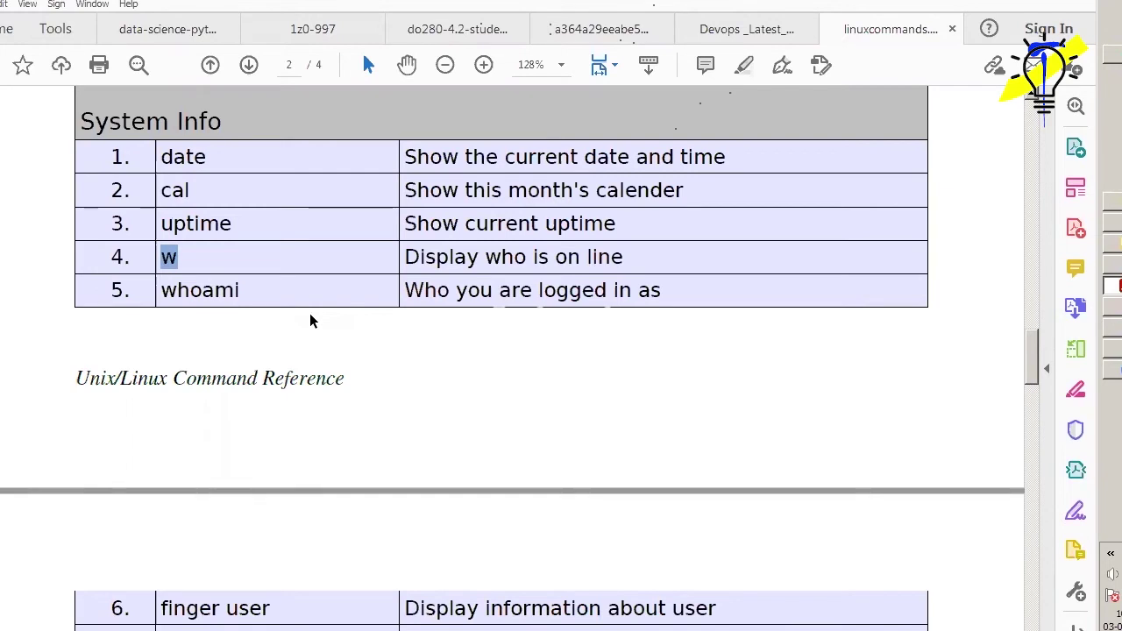
Back in Notepad, go to the end of the lsof line and add a comma.
key("alt+Tab")
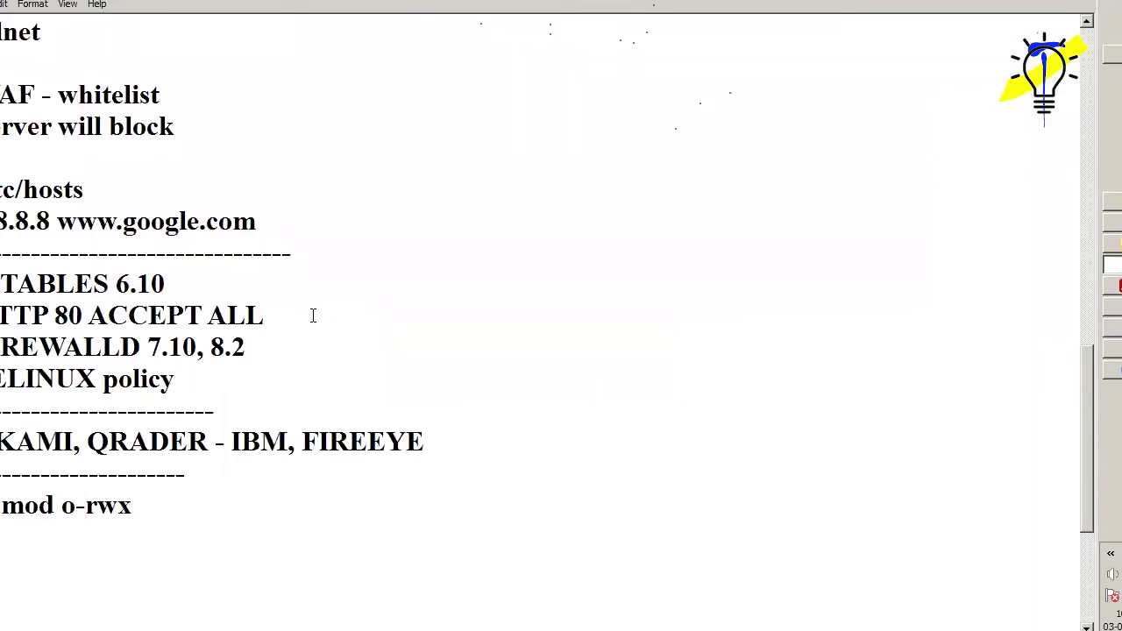
scroll(275, 317, "up", 8)
scroll(274, 318, "up", 3)
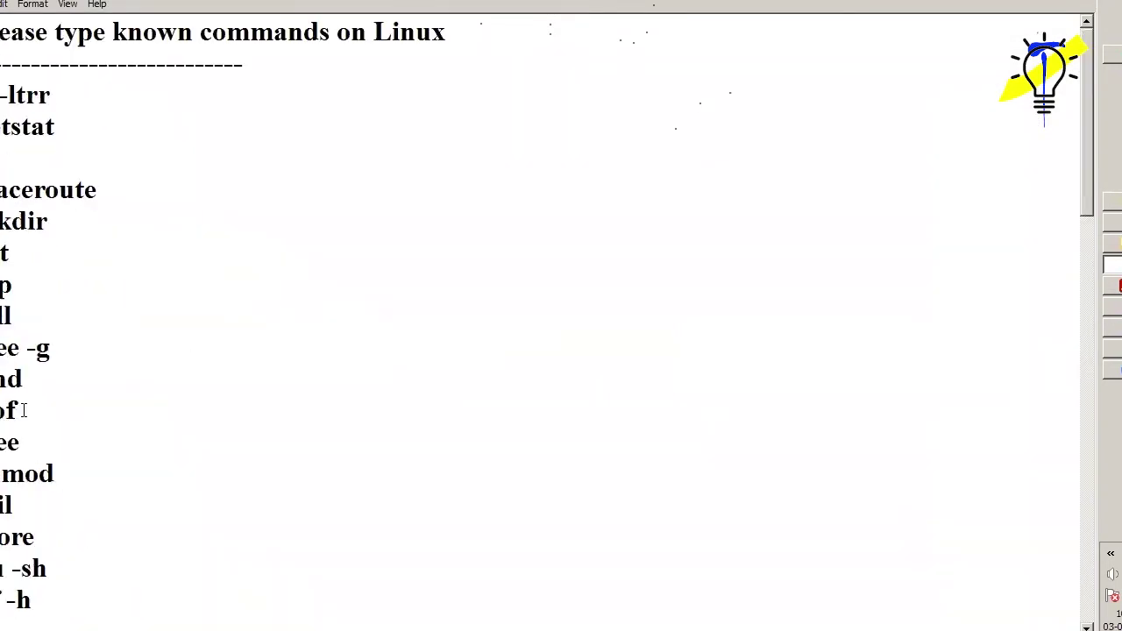
left_click_drag(18, 410, 2, 410)
key("End")
type("-")
key("Home")
type("ls")
key("BackSpace")
key("BackSpace")
type(",")
Append '- Oracle, Spike in pr' to the lsof line, correcting typos.
type("- ")
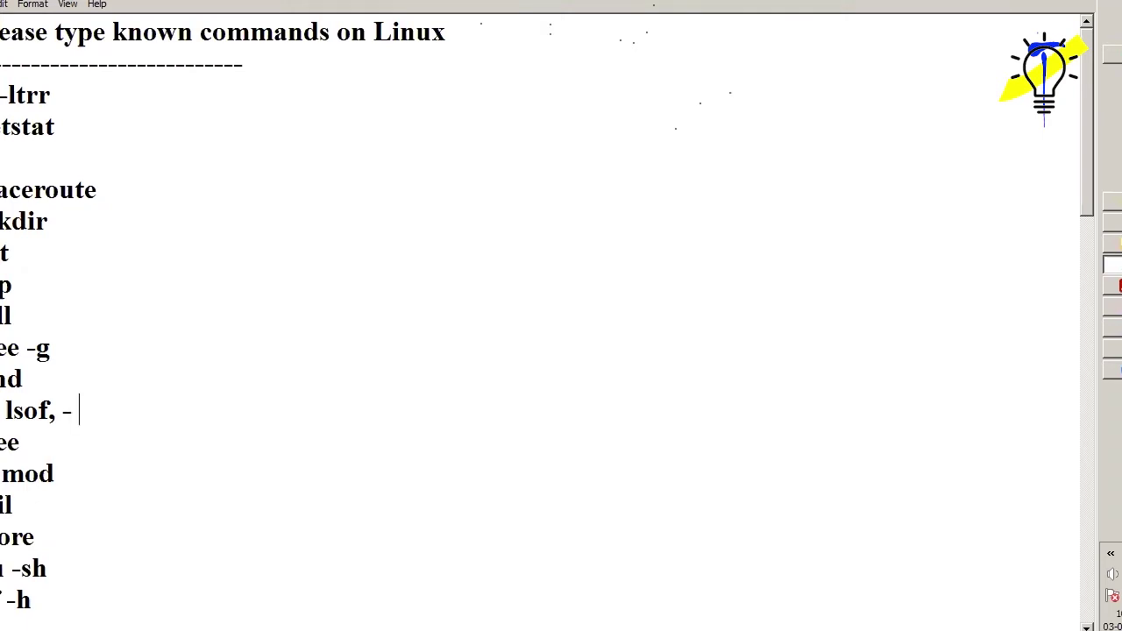
type("Ro")
key("BackSpace")
key("BackSpace")
type("ORa")
key("BackSpace")
key("BackSpace")
type("racle")
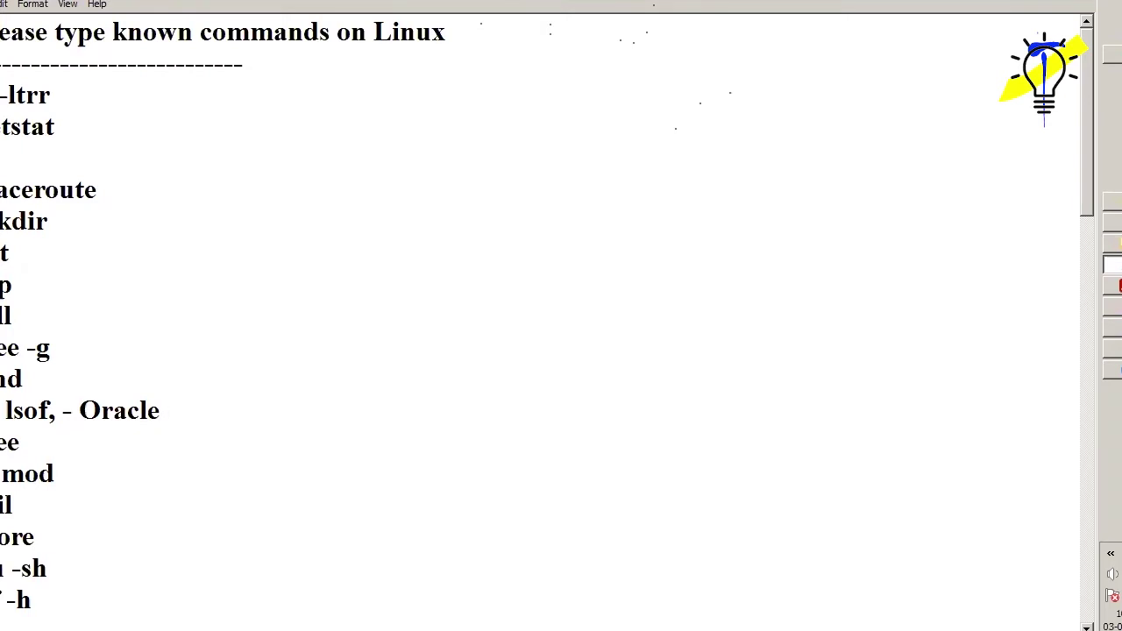
type(",")
type(" Spicke")
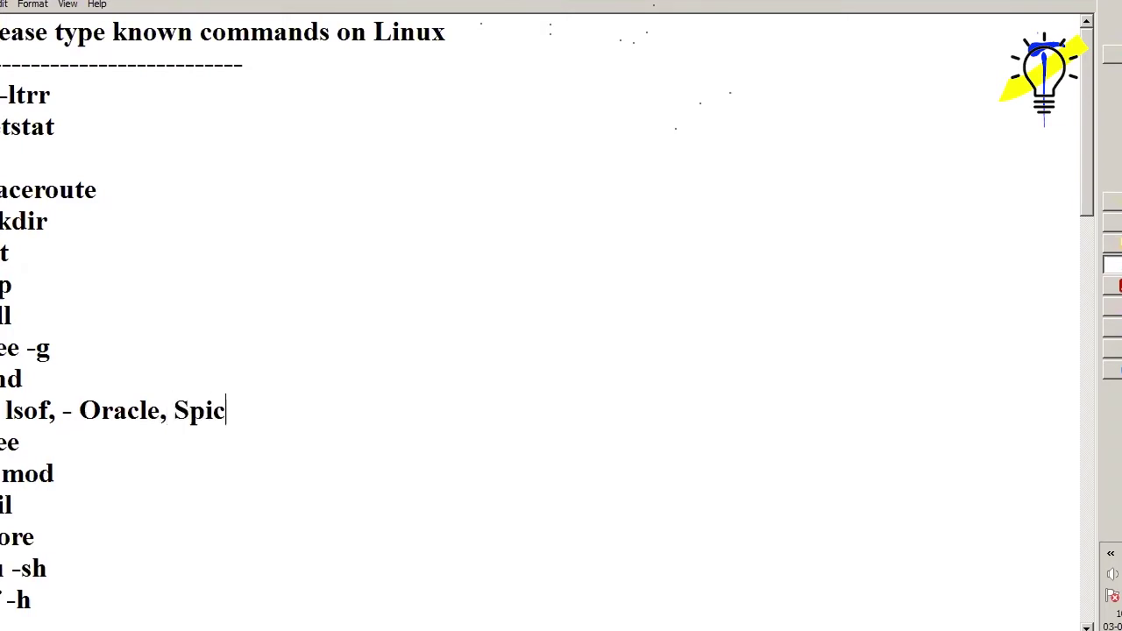
key("BackSpace")
key("BackSpace")
key("BackSpace")
type("ke in prr")
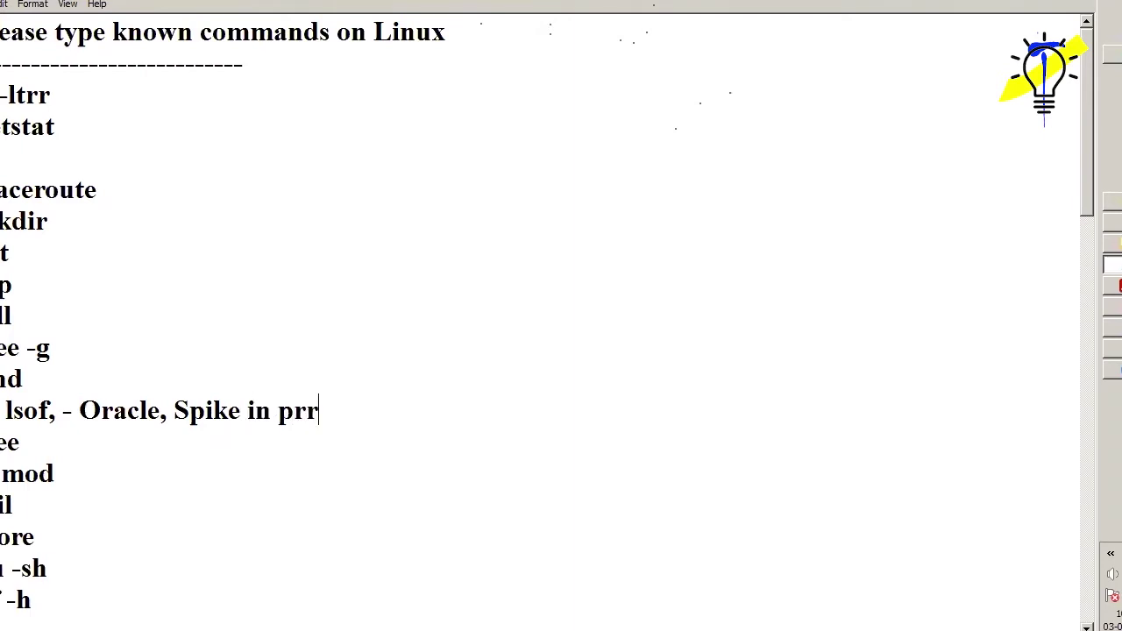
key("BackSpace")
Extend the lsof note so it ends with 'Cron jobs, zombie'.
type(", Crontab")
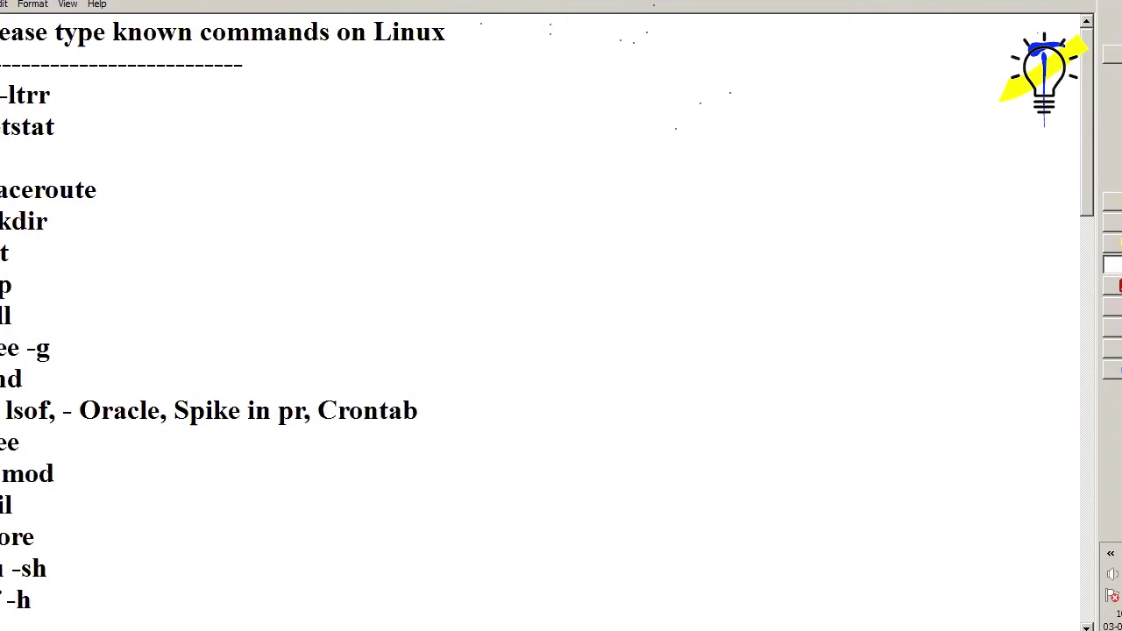
key("BackSpace")
key("BackSpace")
key("BackSpace")
type("jobs , ")
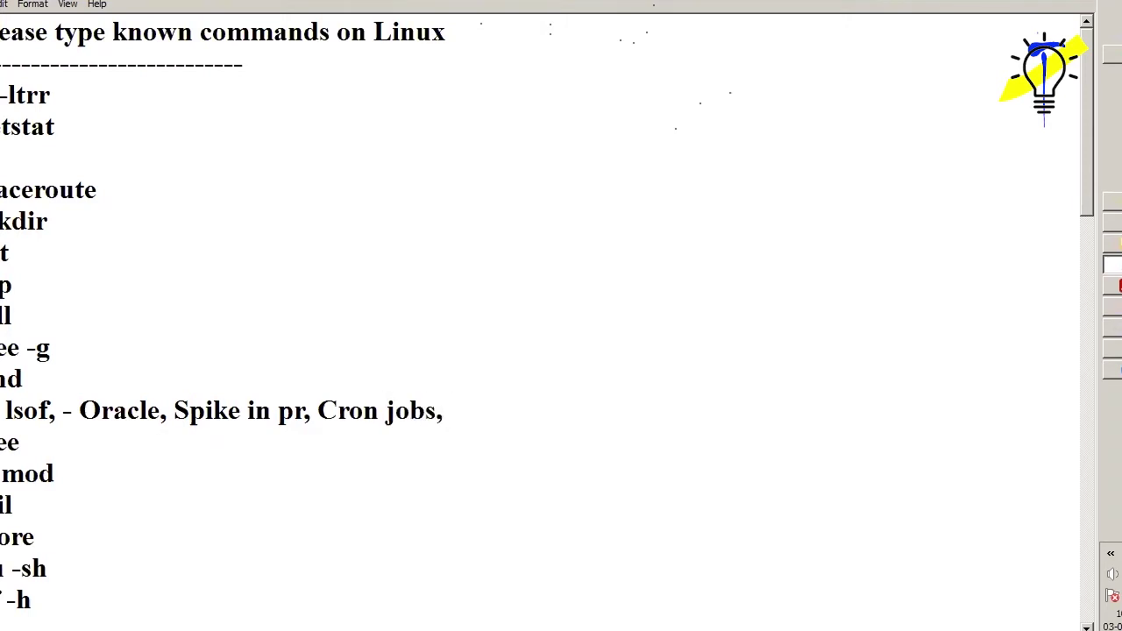
type("zombie")
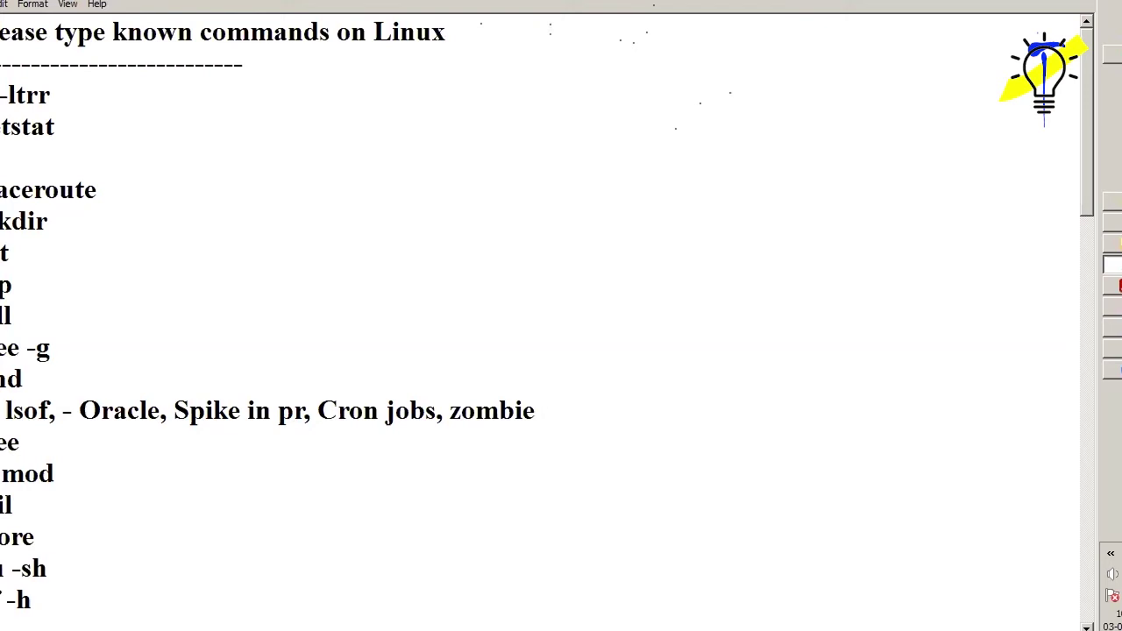
Move down to the firewall notes and bring the PDF command reference back in front.
key("Down")
key("Down")
key("Down")
key("Down")
key("Down")
key("Down")
key("Down")
key("Down")
key("Down")
key("Down")
key("Down")
key("Down")
key("Down")
key("Down")
key("Down")
key("Down")
key("Down")
key("Down")
key("Down")
key("Down")
key("Down")
key("Down")
key("Down")
key("Down")
key("Down")
key("Down")
key("Down")
key("Down")
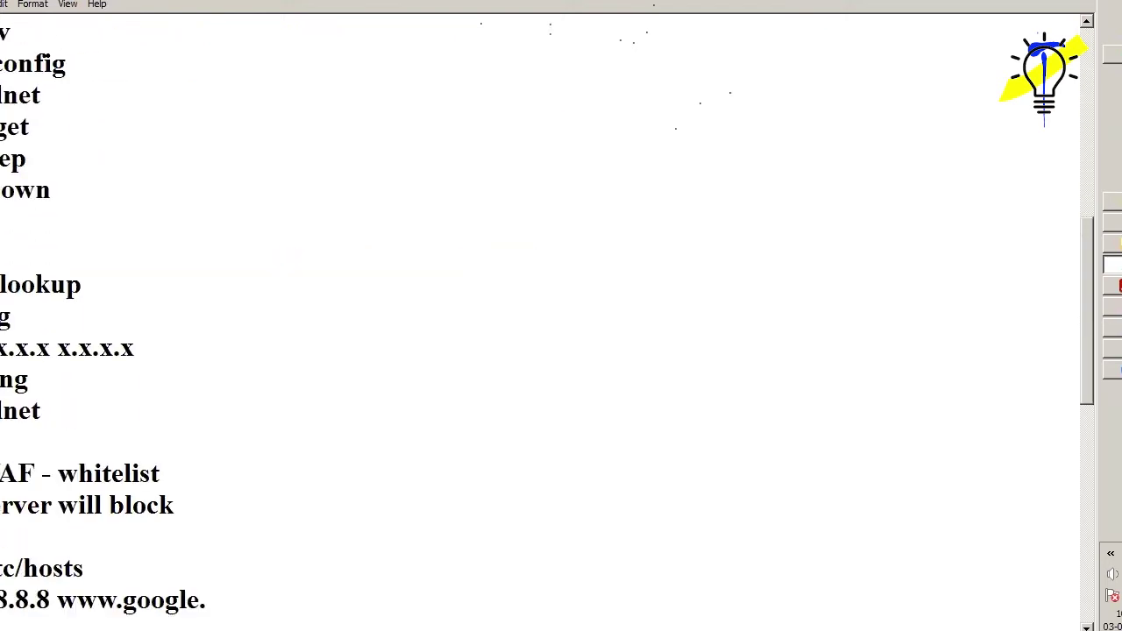
key("Down")
key("Down")
key("Down")
key("Down")
key("Down")
key("Down")
key("Down")
key("Down")
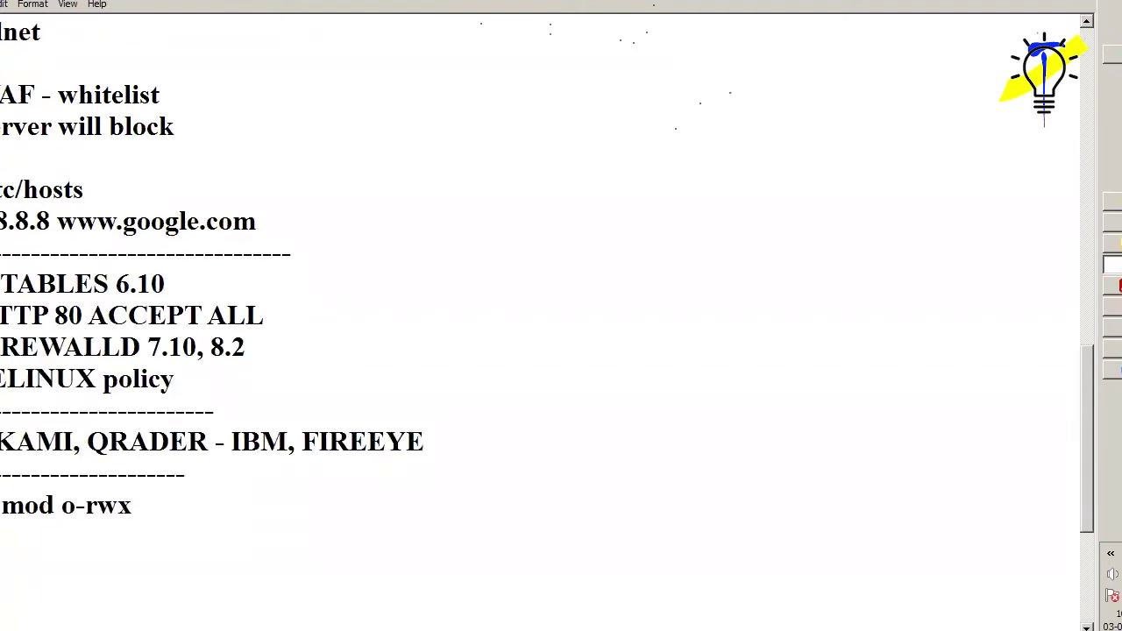
key("alt+Tab")
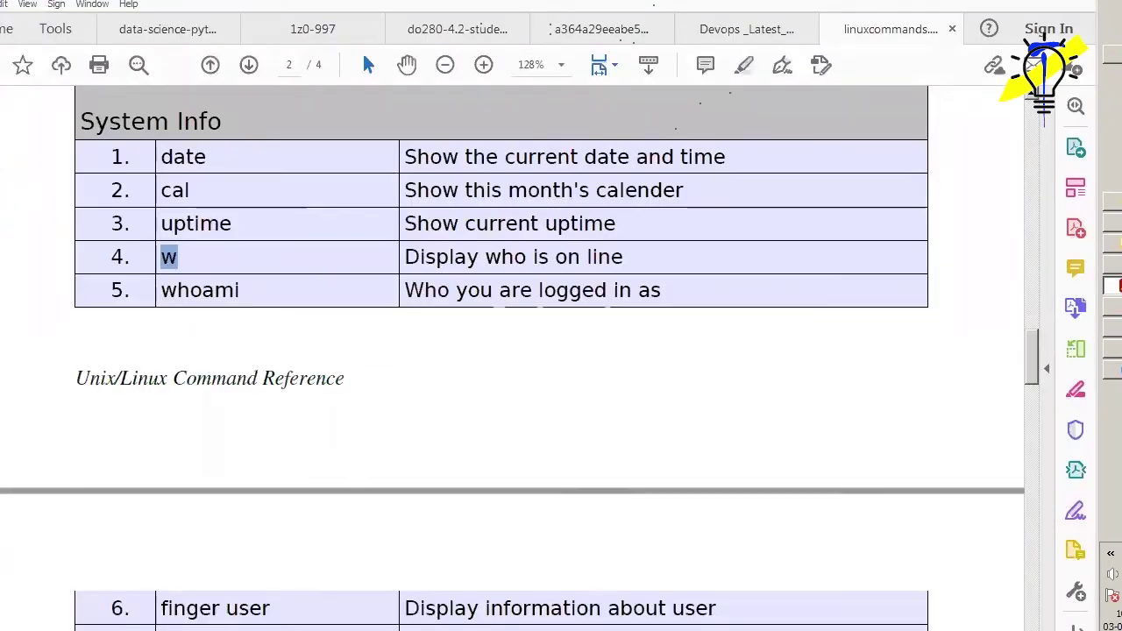
Scroll the PDF reference past page 3's 'finger user' entry, then return to the Notepad notes.
left_click(264, 392)
scroll(264, 394, "down", 5)
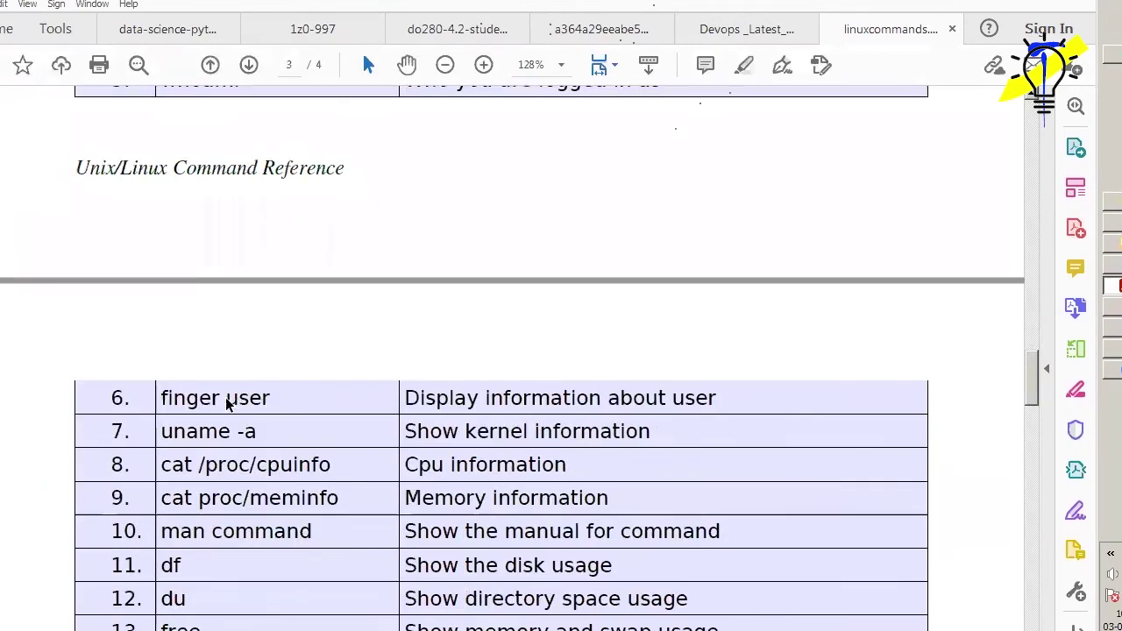
left_click_drag(163, 398, 271, 399)
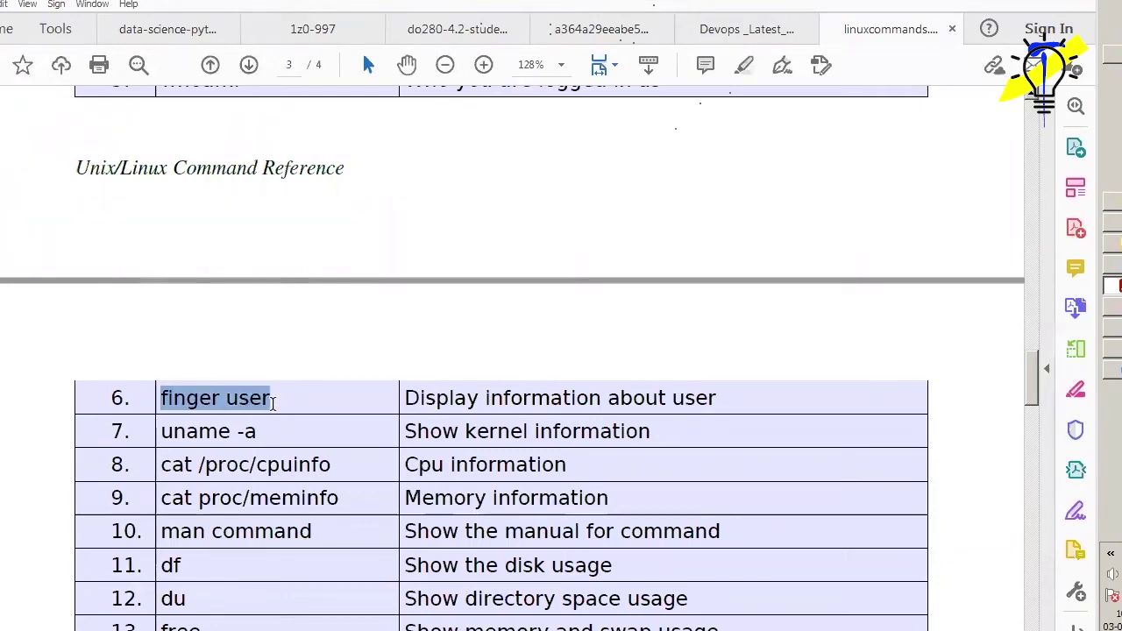
left_click(270, 399)
scroll(290, 408, "down", 5)
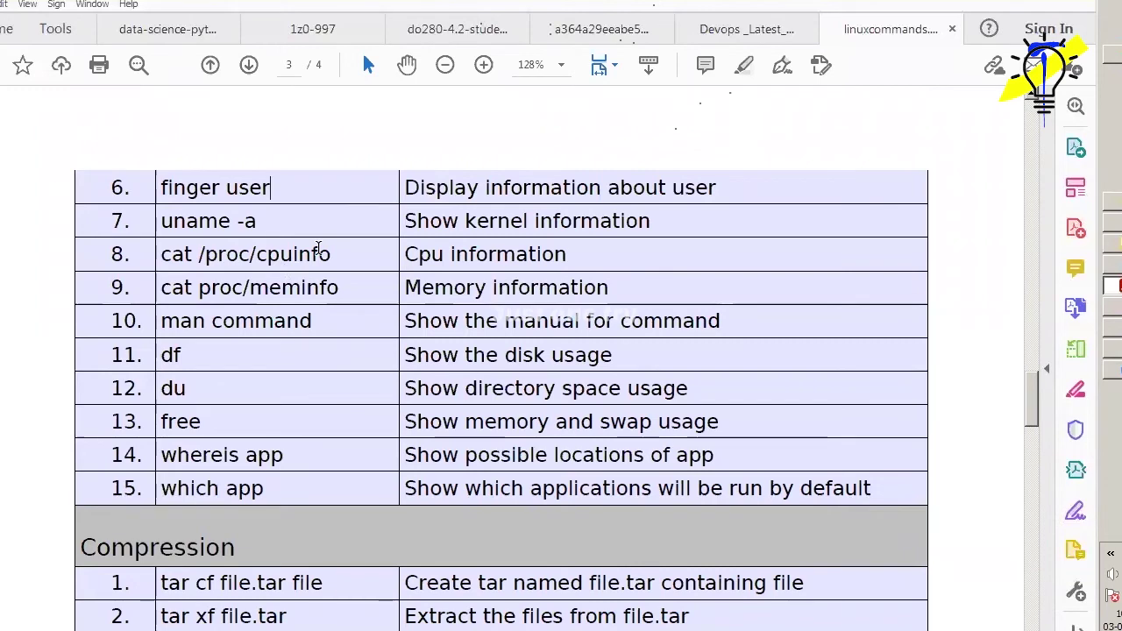
key("alt+Tab")
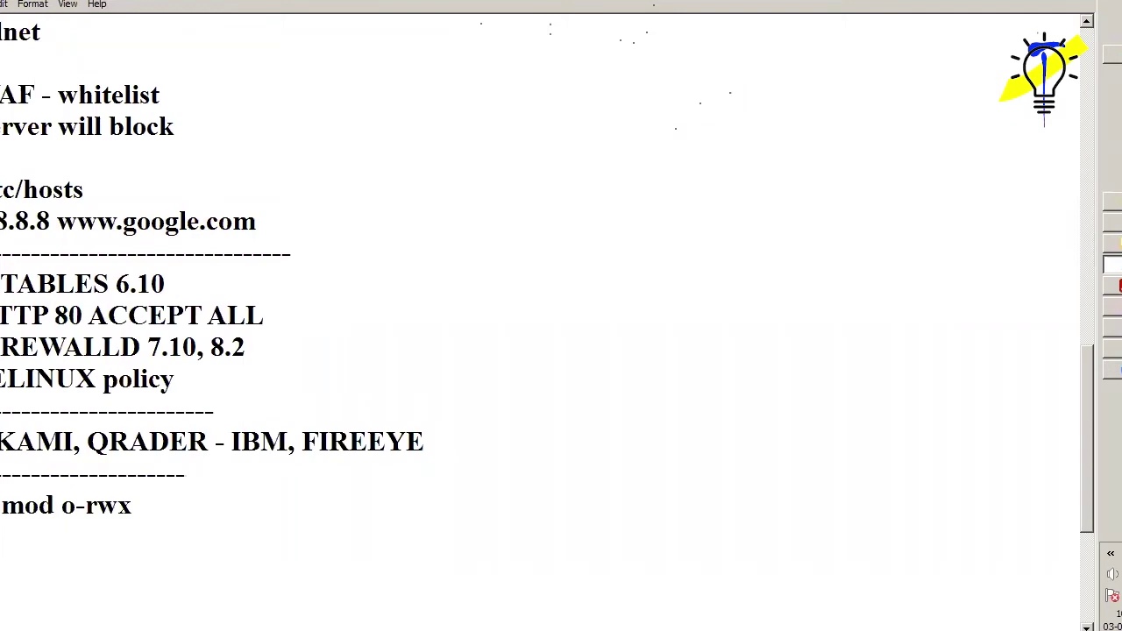
type("user")
key("BackSpace")
key("BackSpace")
key("BackSpace")
key("BackSpace")
In the PDF reference, highlight the cpuinfo, meminfo and df entries in rows 8–11.
key("alt+Tab")
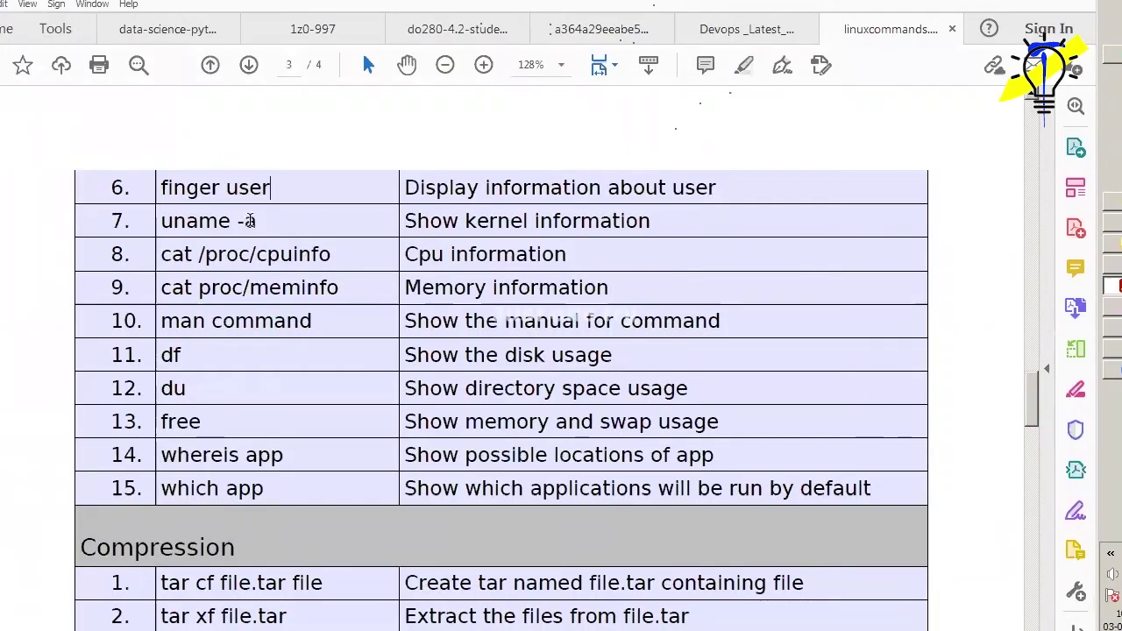
left_click_drag(236, 254, 315, 253)
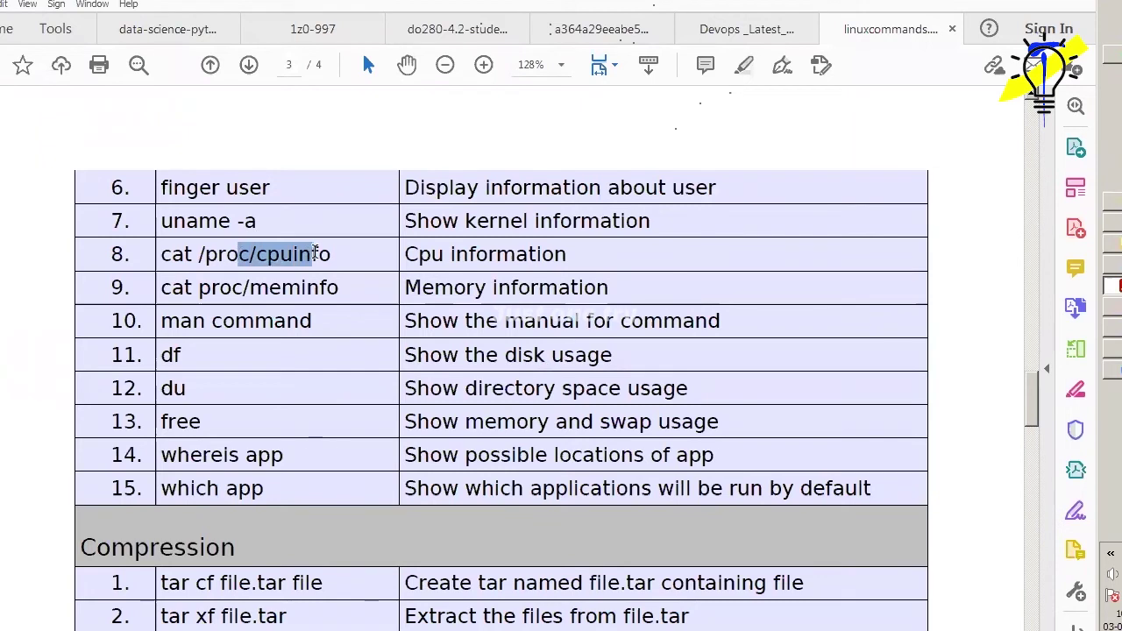
left_click_drag(242, 288, 303, 287)
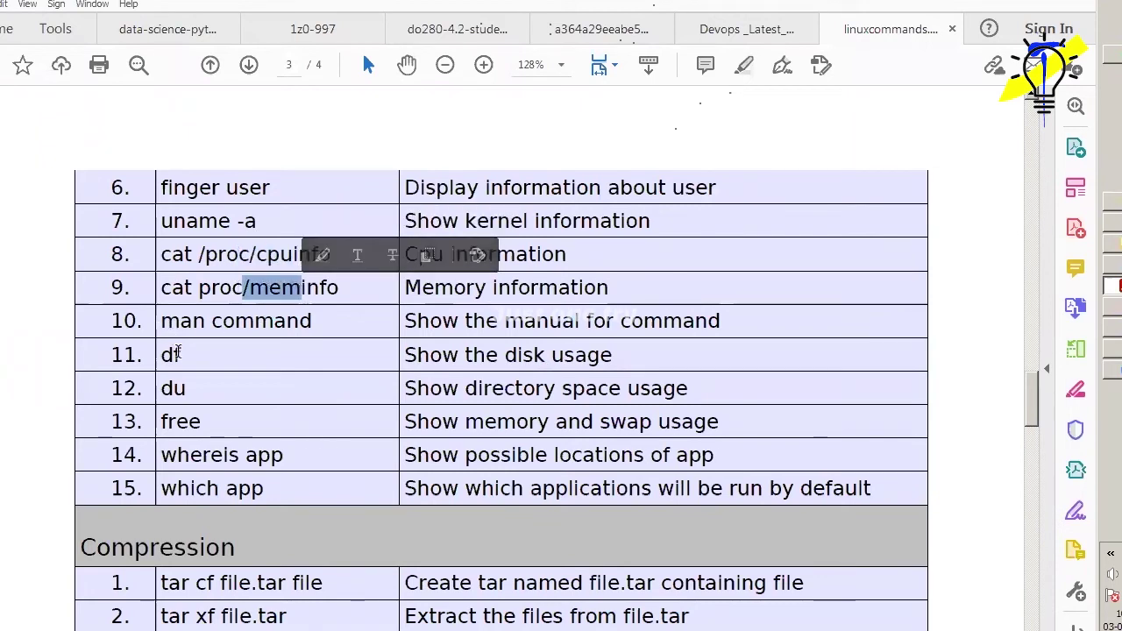
left_click_drag(179, 353, 161, 354)
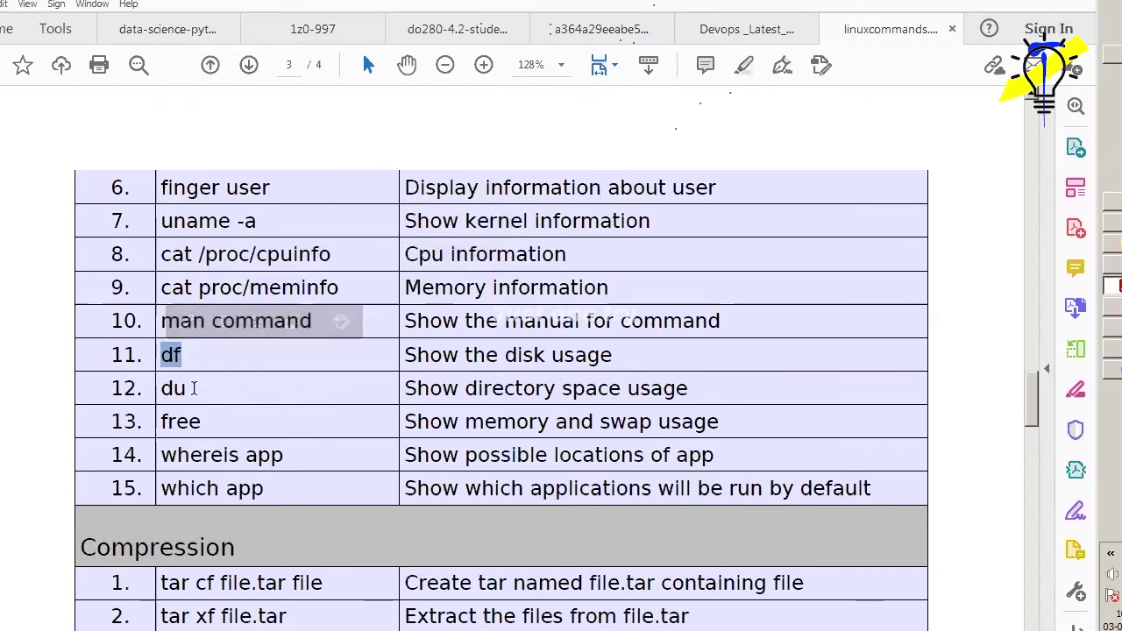
left_click(177, 390)
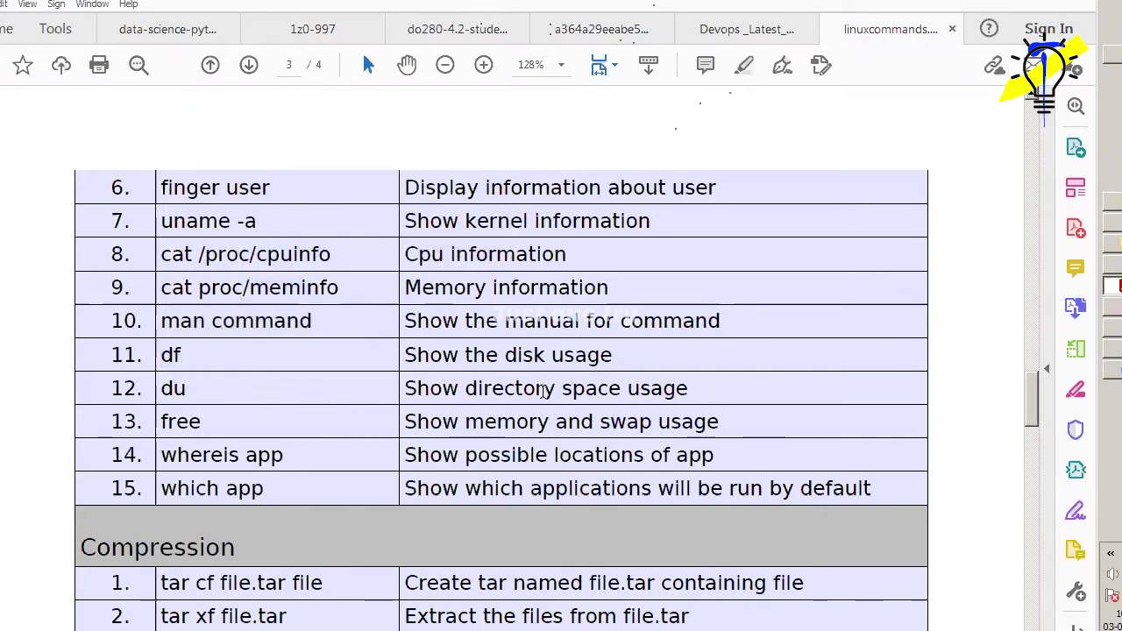
Highlight the du and free commands, then scroll to the Compression and Network tables.
left_click_drag(200, 385, 202, 422)
left_click(221, 421)
double_click(188, 389)
left_click(208, 420)
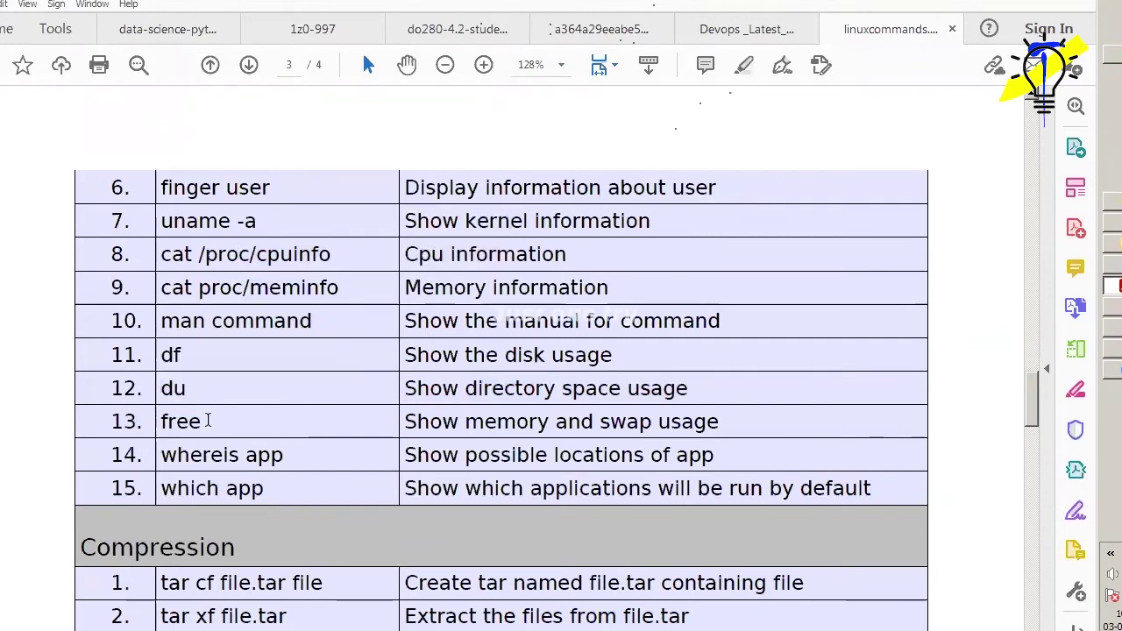
double_click(193, 421)
scroll(270, 417, "down", 1)
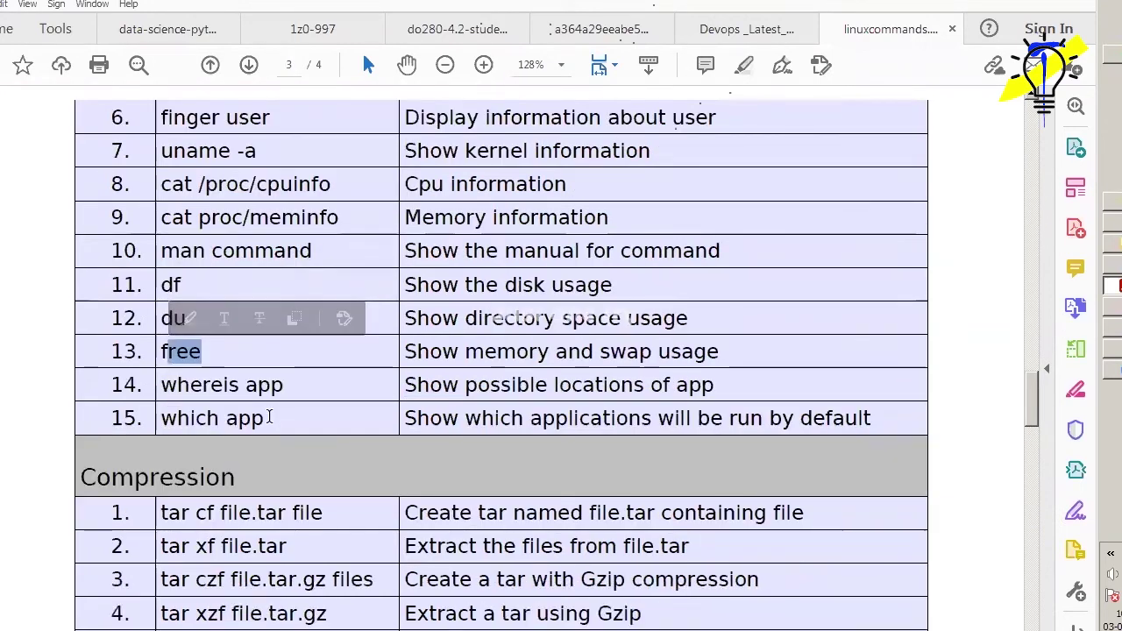
scroll(270, 418, "down", 4)
scroll(244, 449, "down", 1)
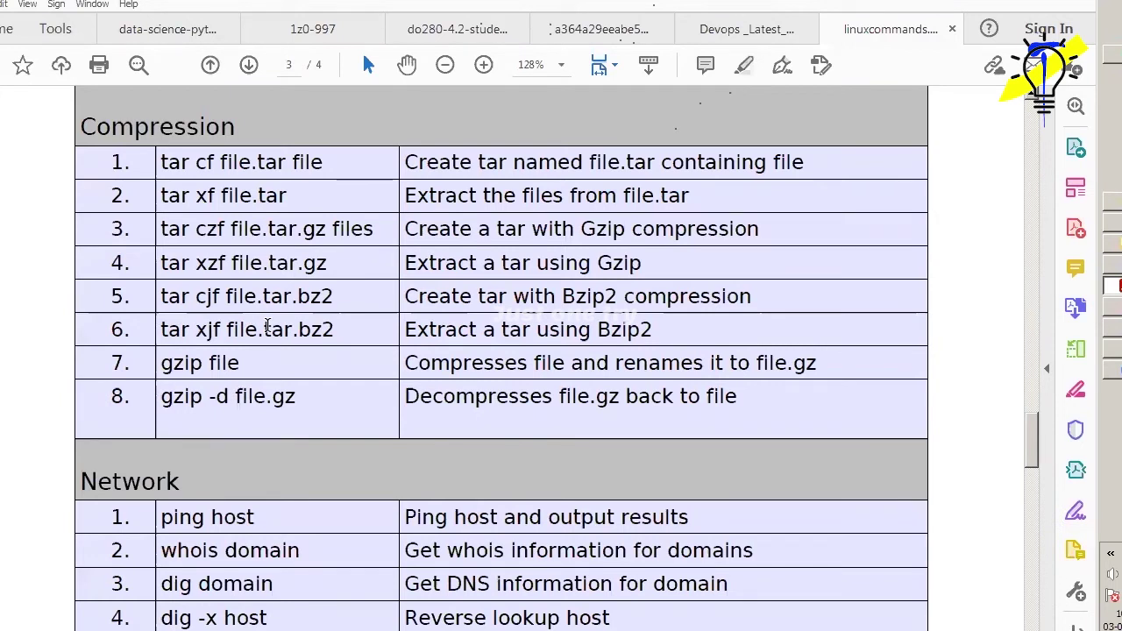
Highlight the tar, Gzip, file.tar.gz, Bzip and .bz2 entries in the compression command table.
left_click_drag(161, 230, 186, 235)
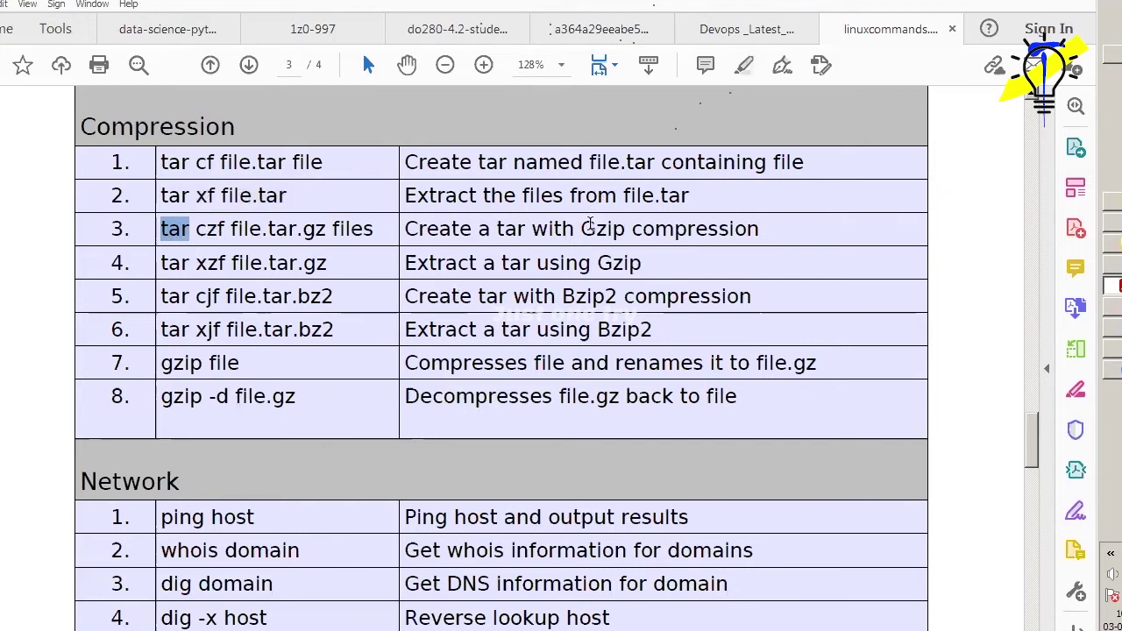
left_click_drag(581, 226, 759, 230)
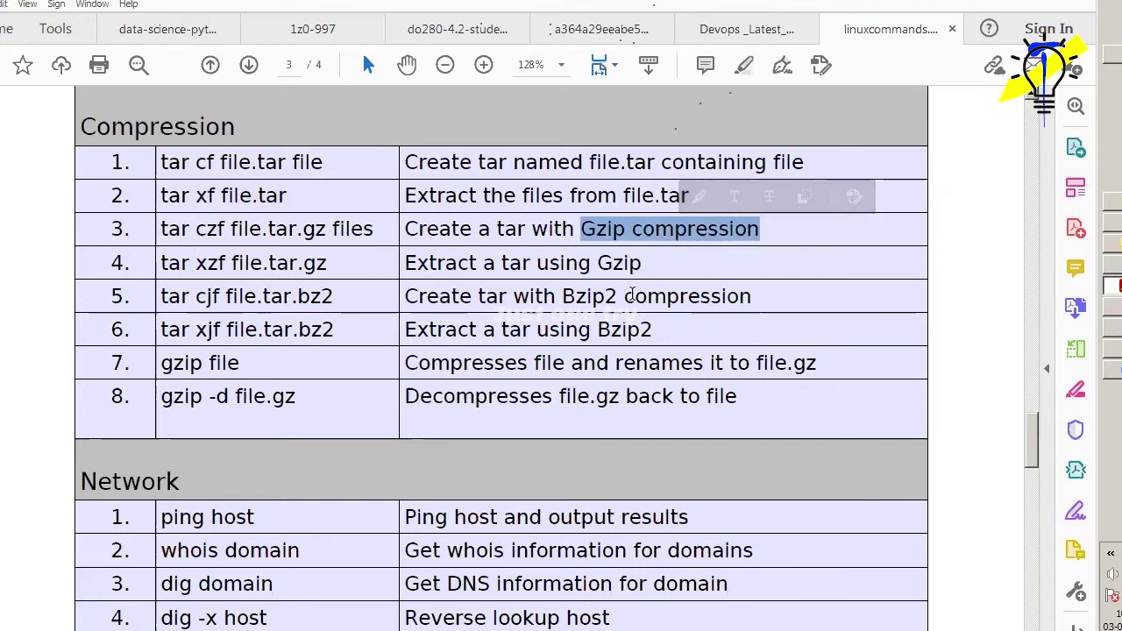
left_click(632, 295)
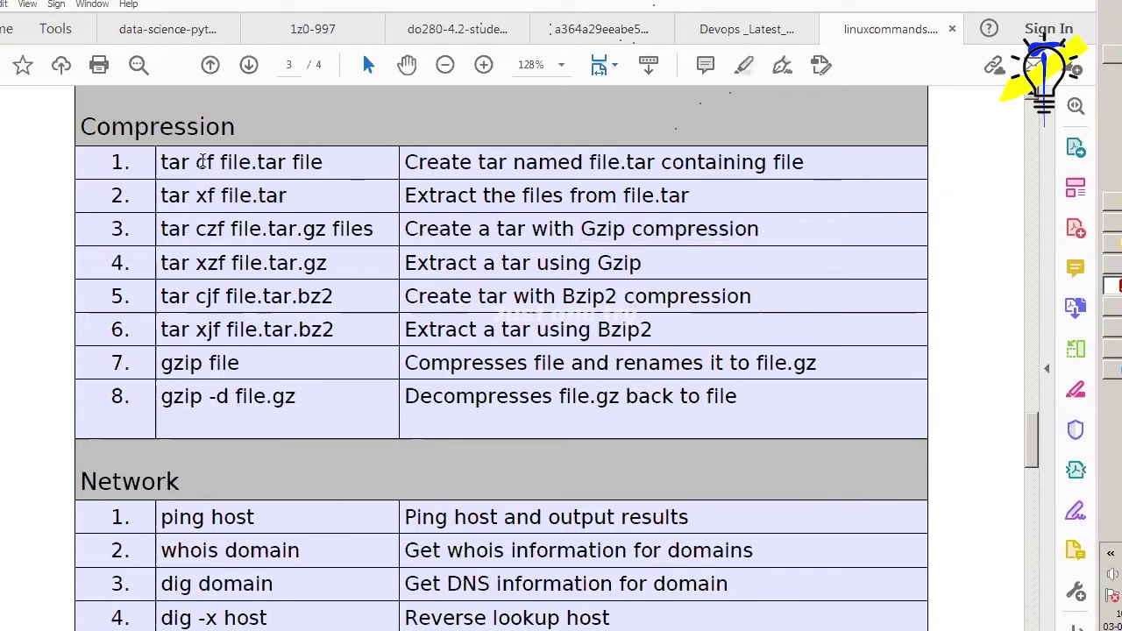
left_click_drag(198, 163, 322, 162)
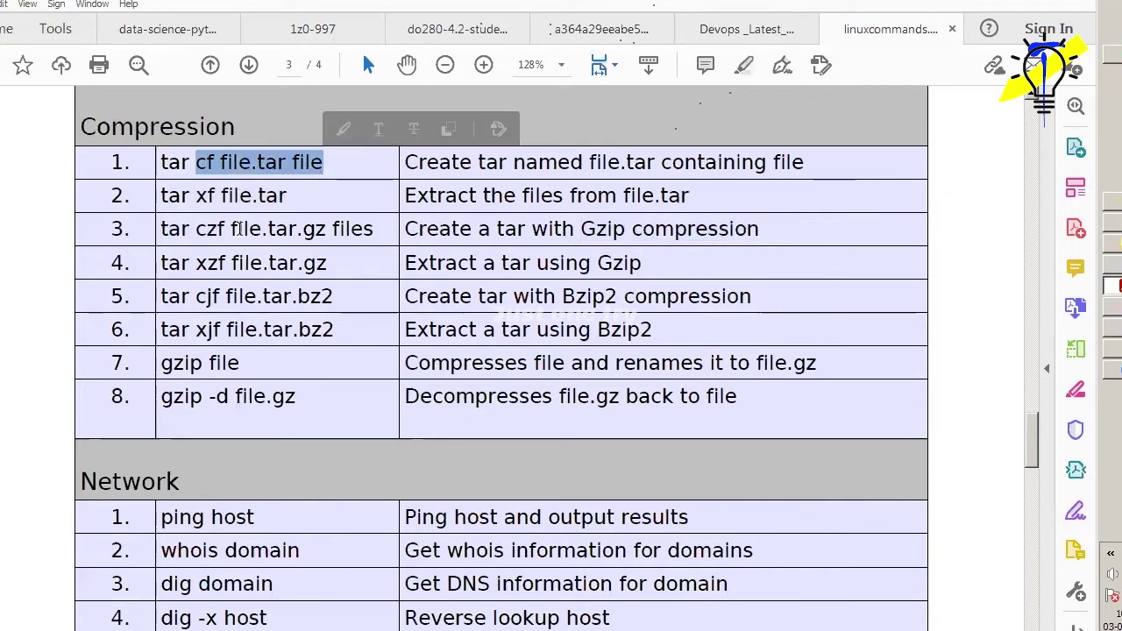
left_click_drag(231, 229, 373, 229)
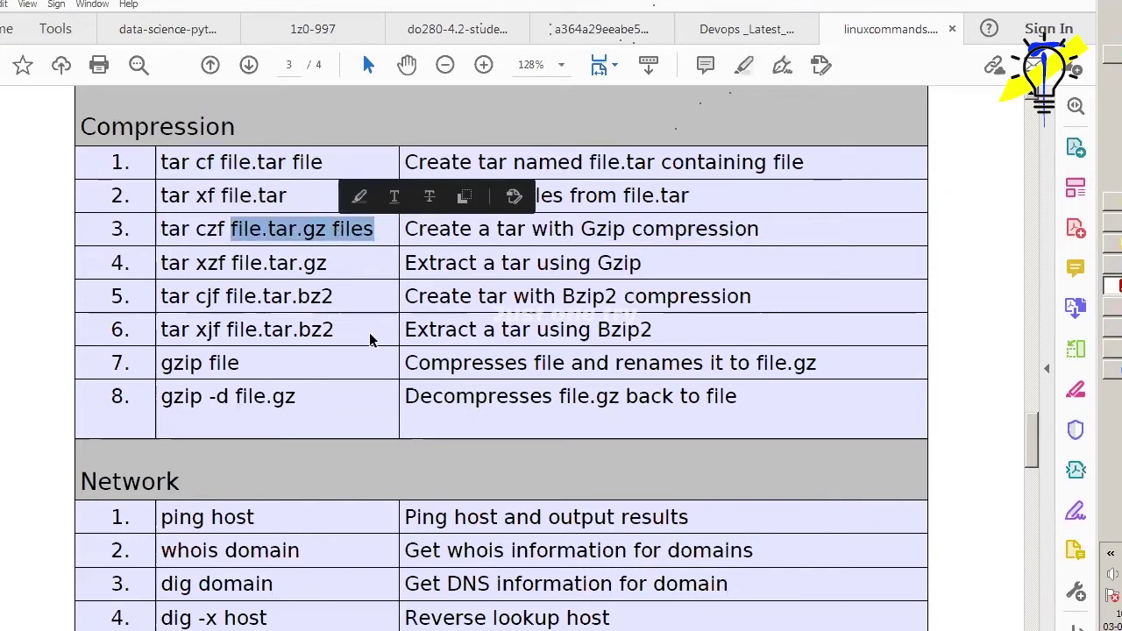
left_click_drag(561, 296, 605, 296)
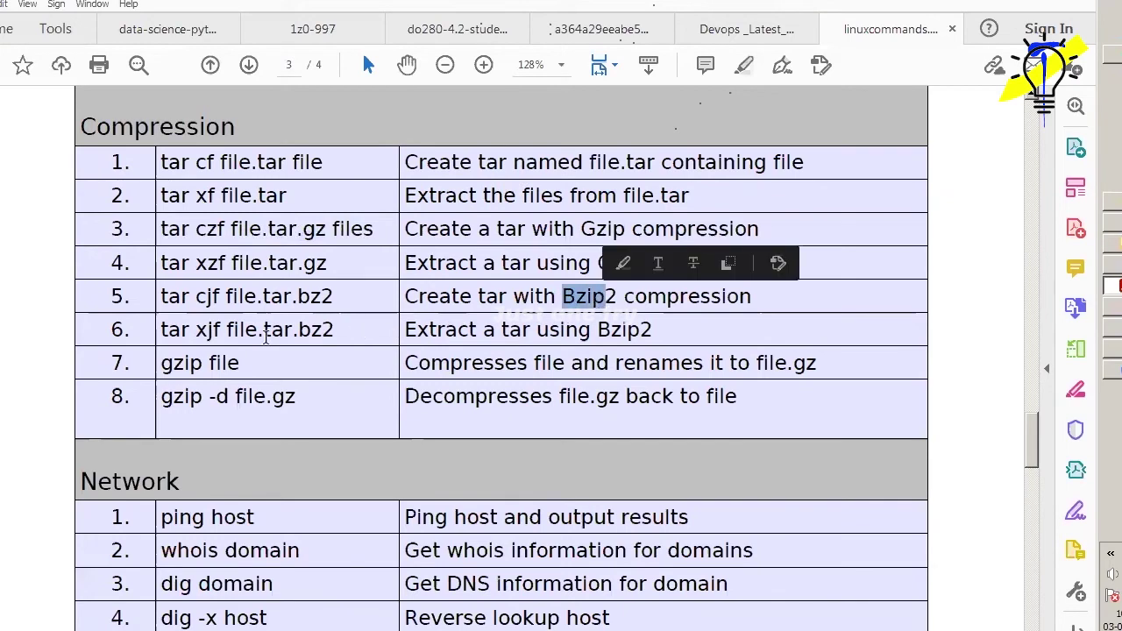
left_click_drag(293, 330, 337, 331)
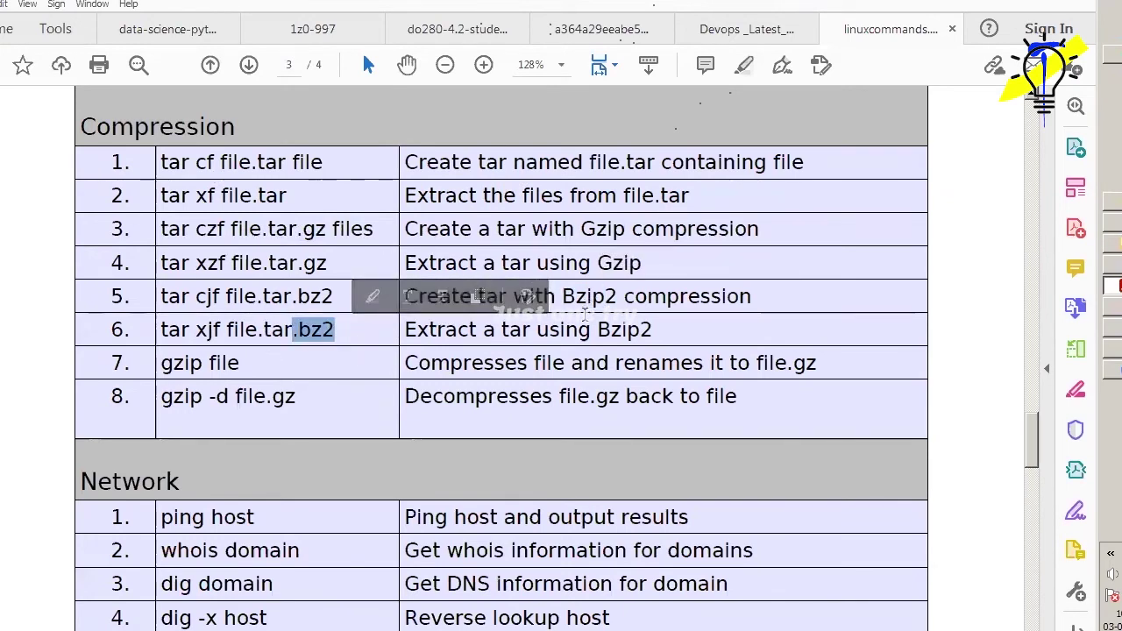
scroll(586, 316, "up", 2)
scroll(586, 316, "down", 2)
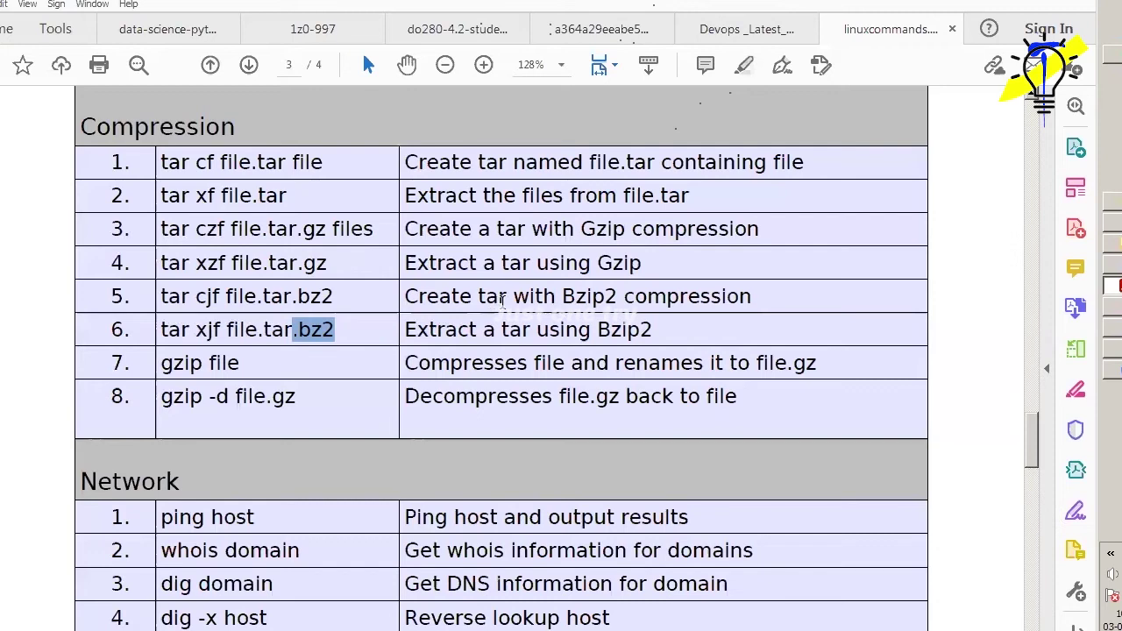
scroll(474, 317, "down", 5)
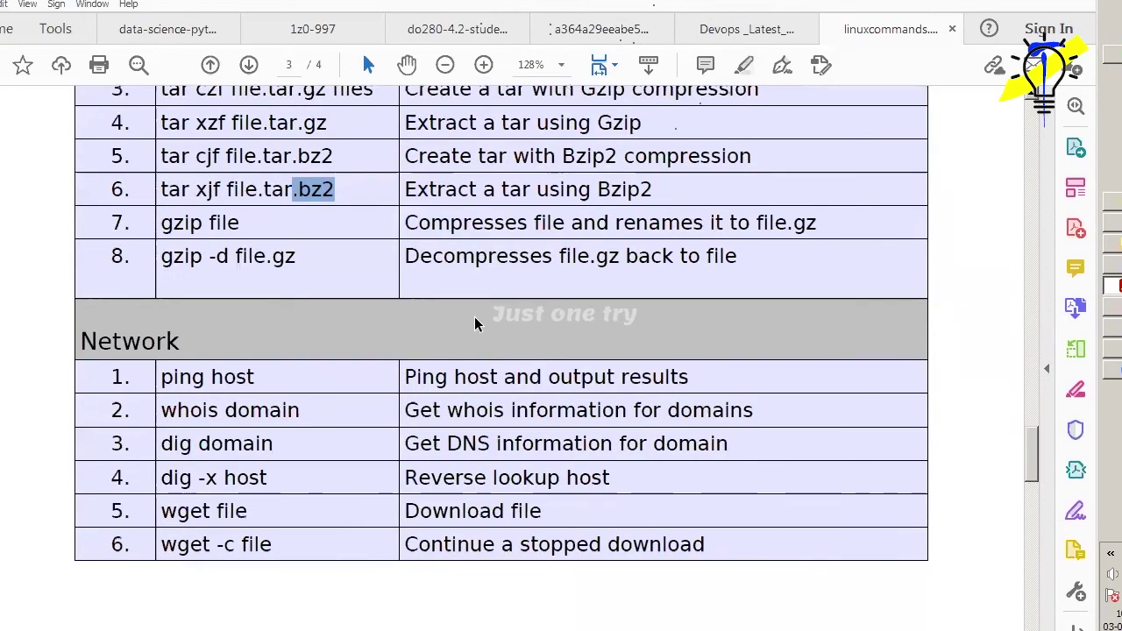
scroll(474, 318, "down", 1)
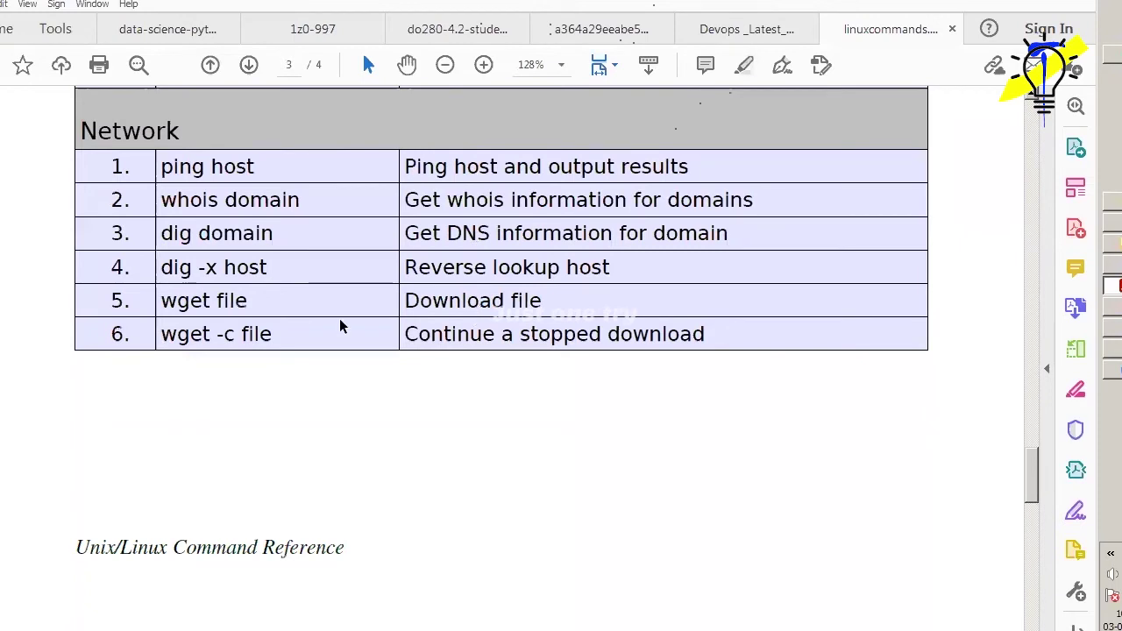
Highlight the ping, whois and dig domain commands in the Network table.
left_click_drag(161, 167, 256, 169)
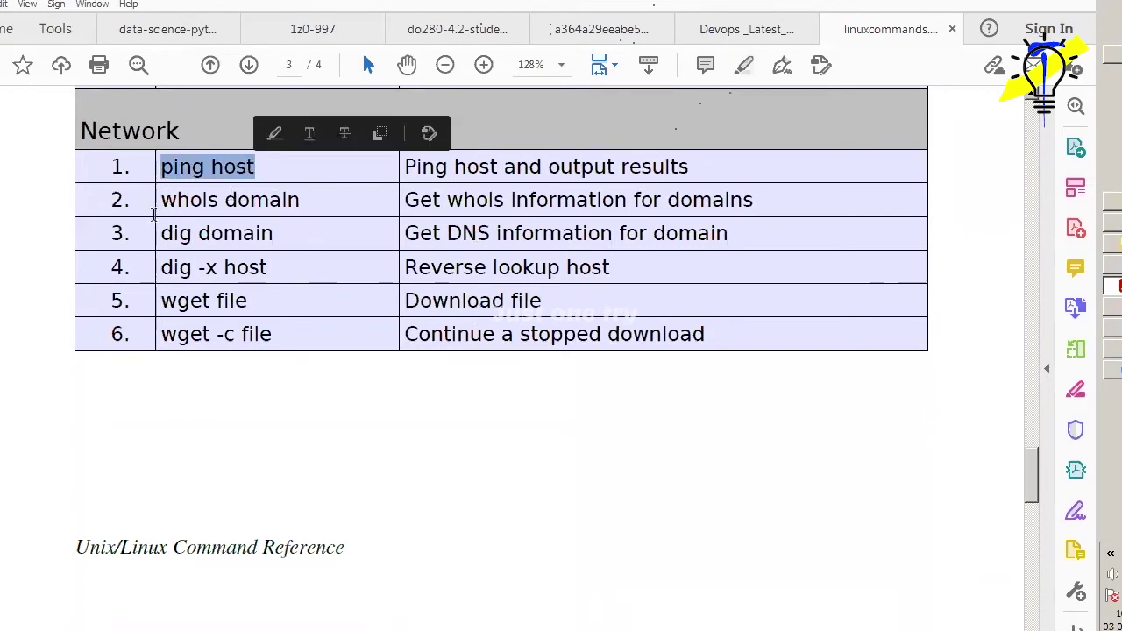
left_click_drag(162, 200, 300, 201)
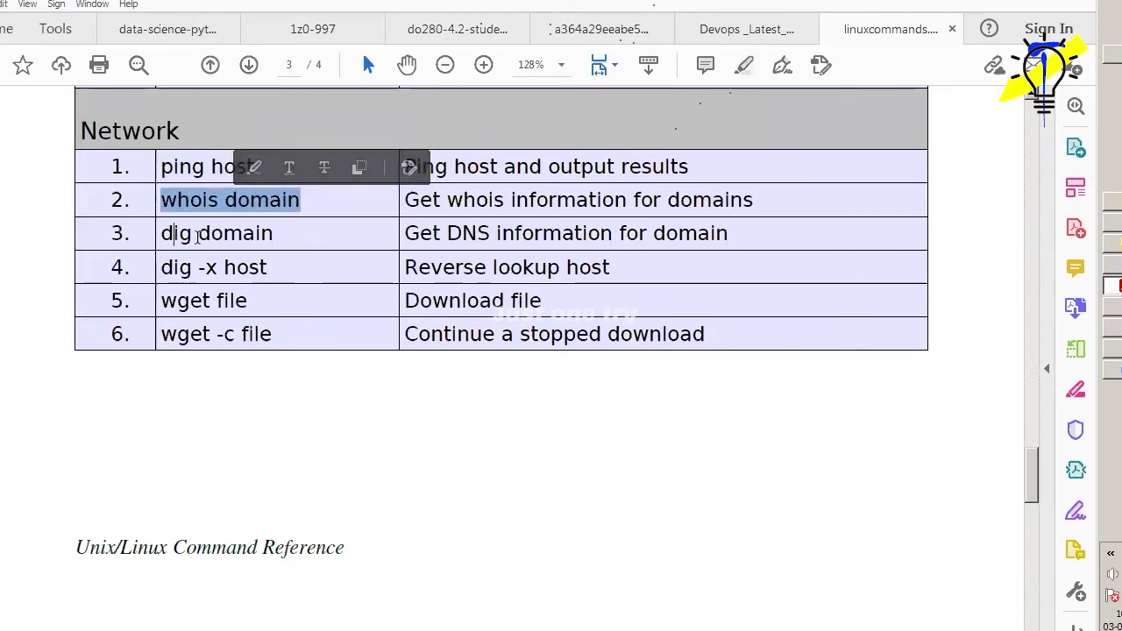
left_click_drag(162, 234, 273, 247)
left_click_drag(448, 233, 693, 230)
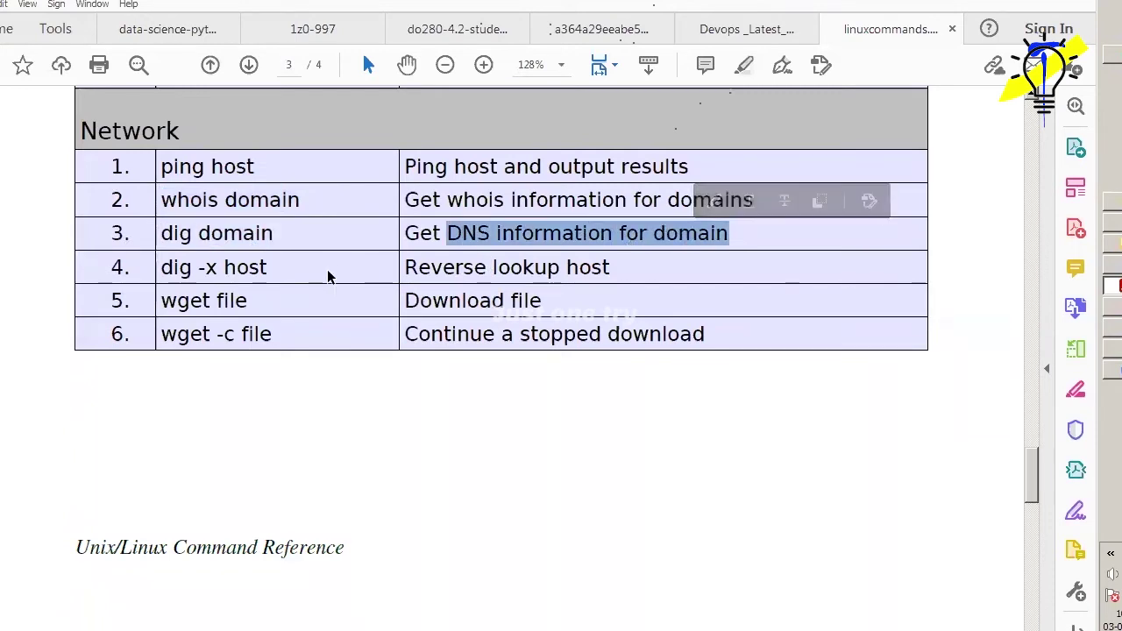
left_click_drag(199, 233, 165, 234)
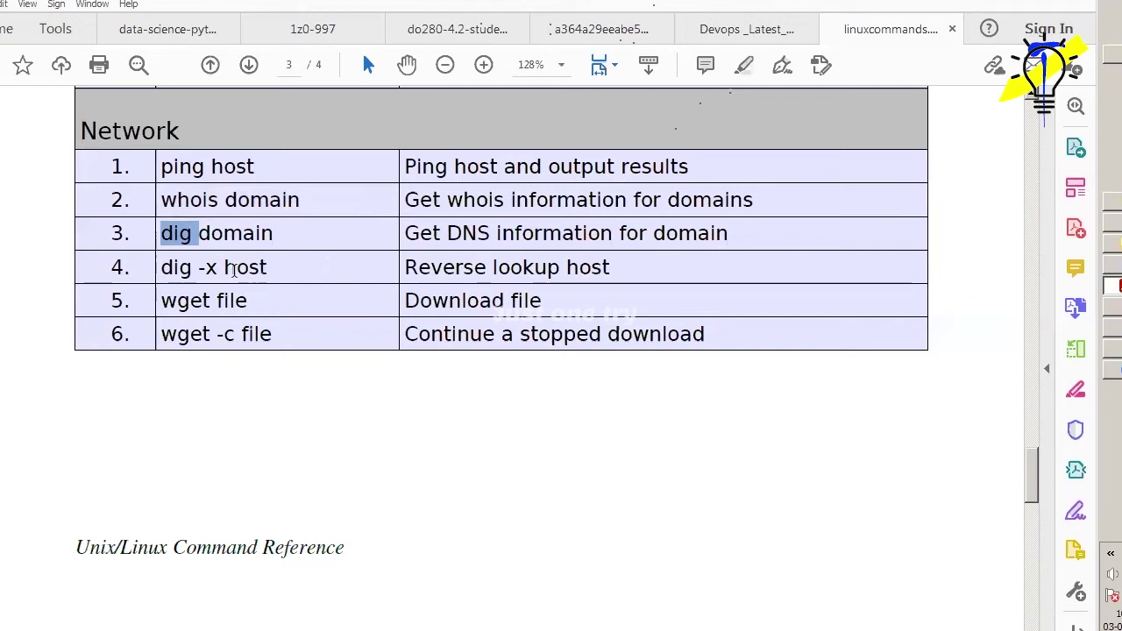
left_click_drag(199, 239, 274, 251)
Load redhat.com in a new Chrome tab and view its connection security information.
mouse_move(1111, 54)
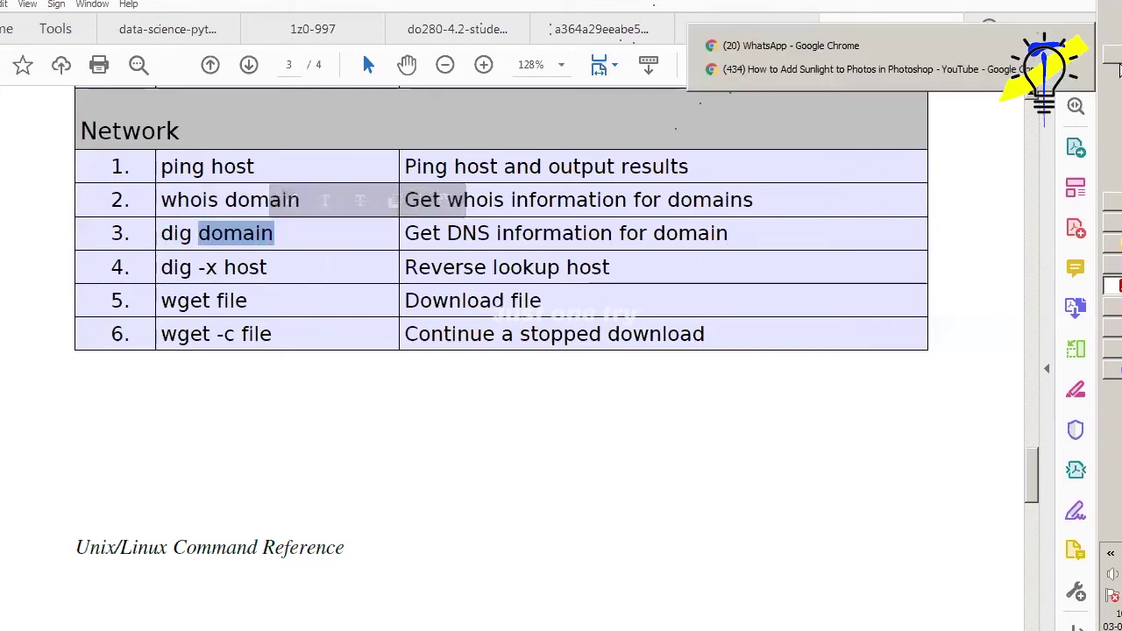
left_click(1052, 70)
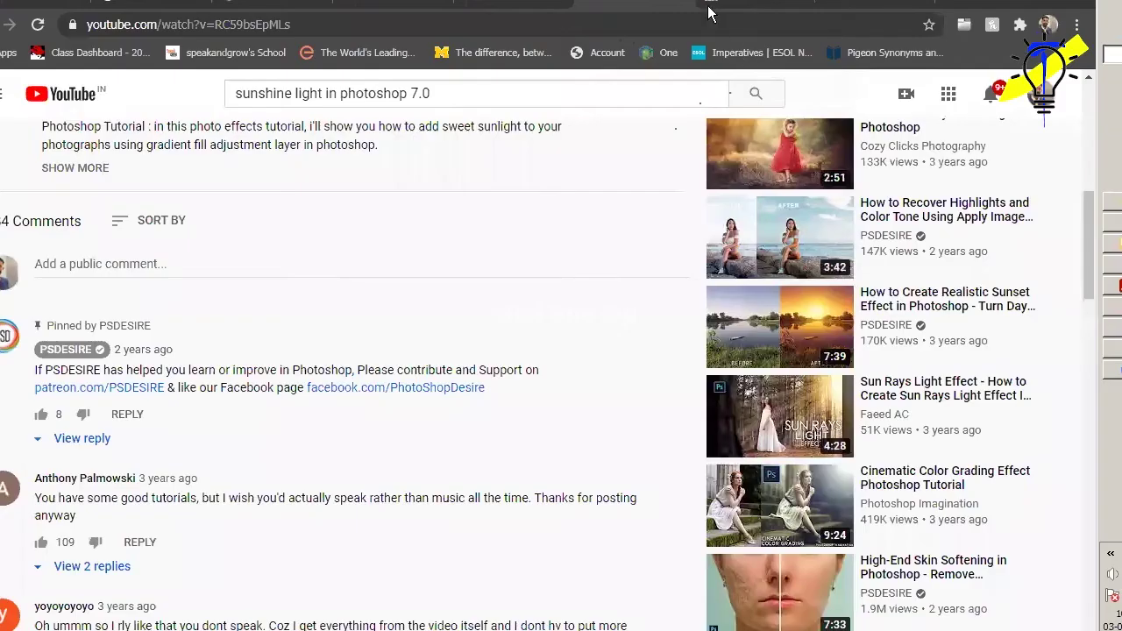
left_click(839, 5)
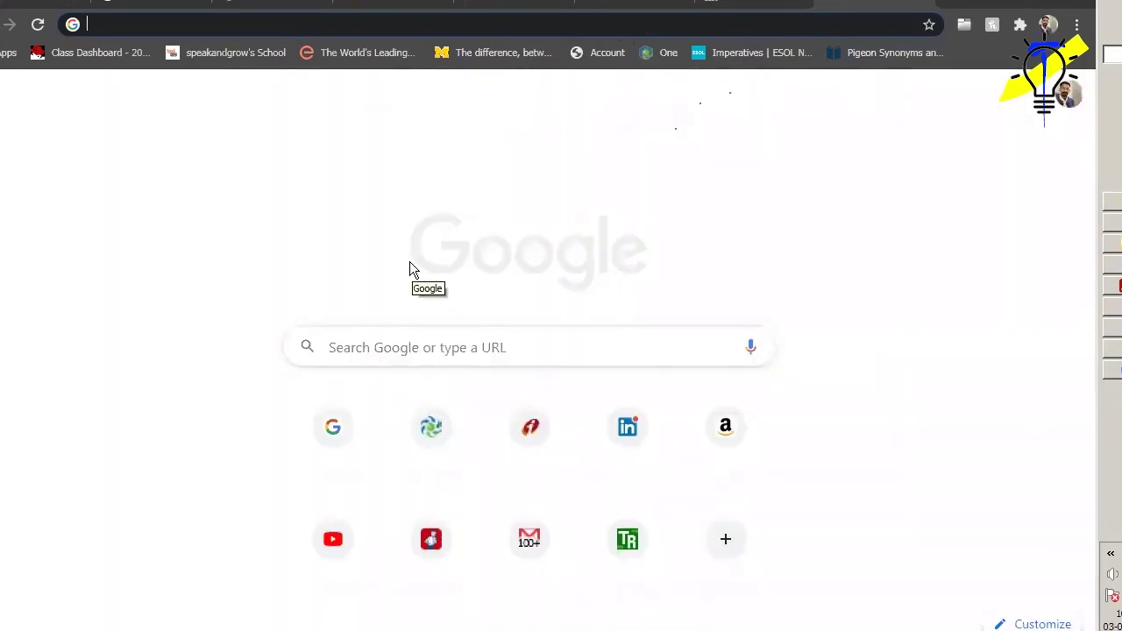
left_click(185, 21)
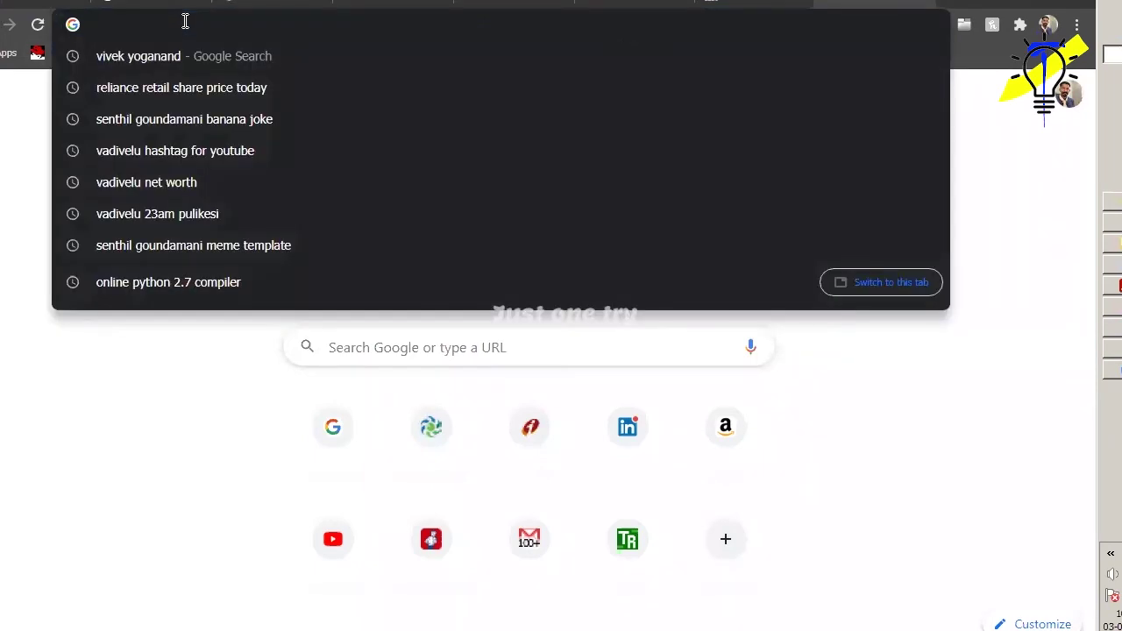
type("red")
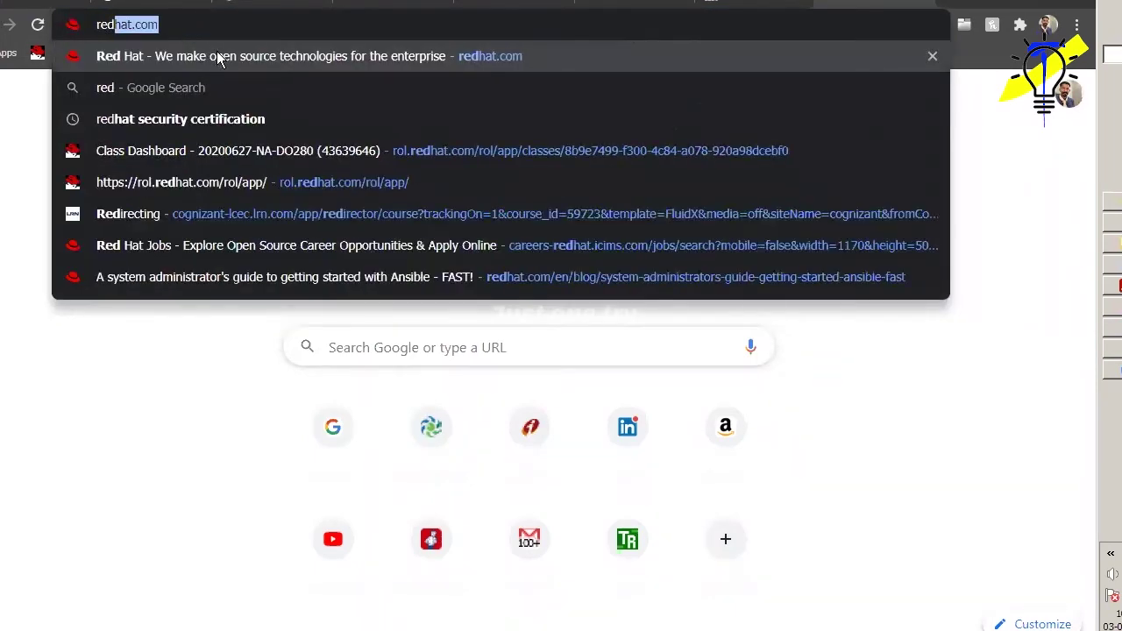
left_click(219, 57)
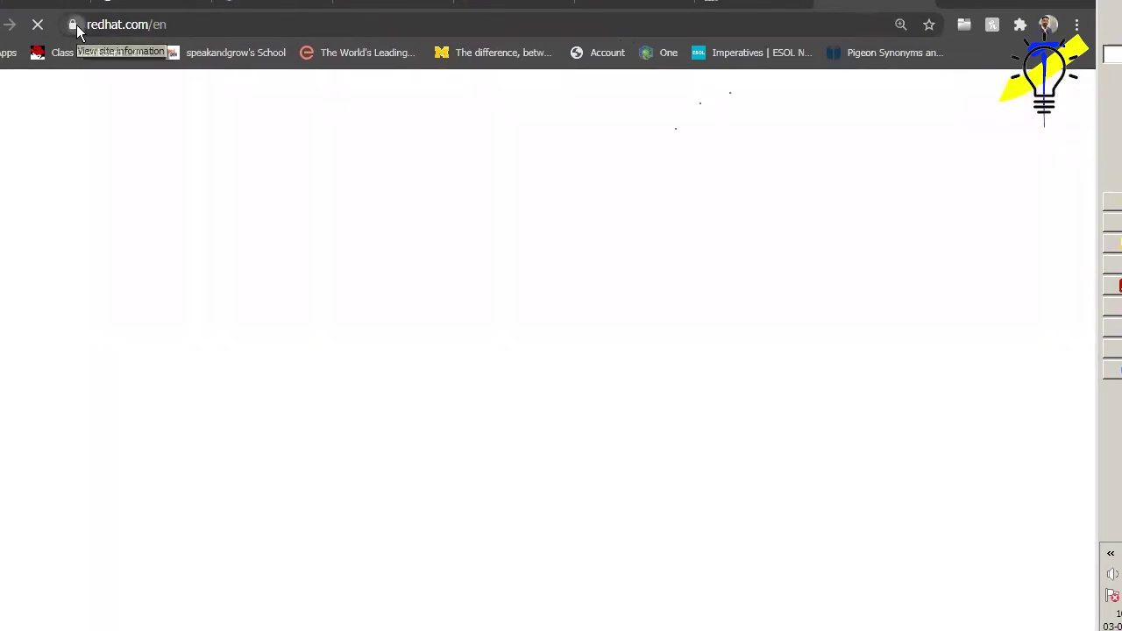
left_click(76, 24)
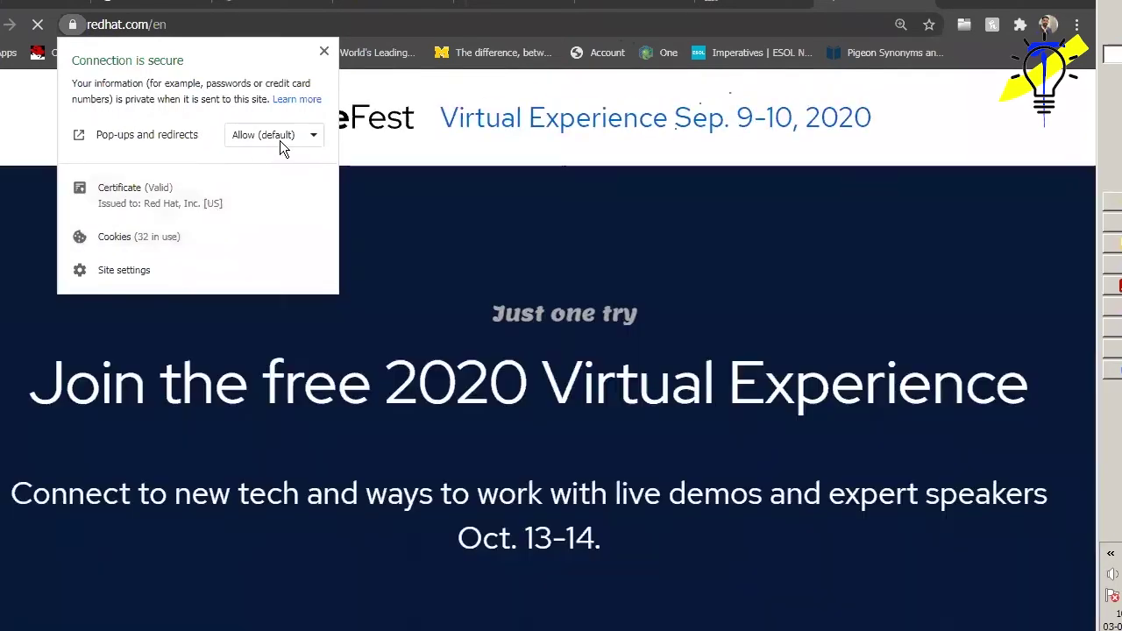
left_click(280, 140)
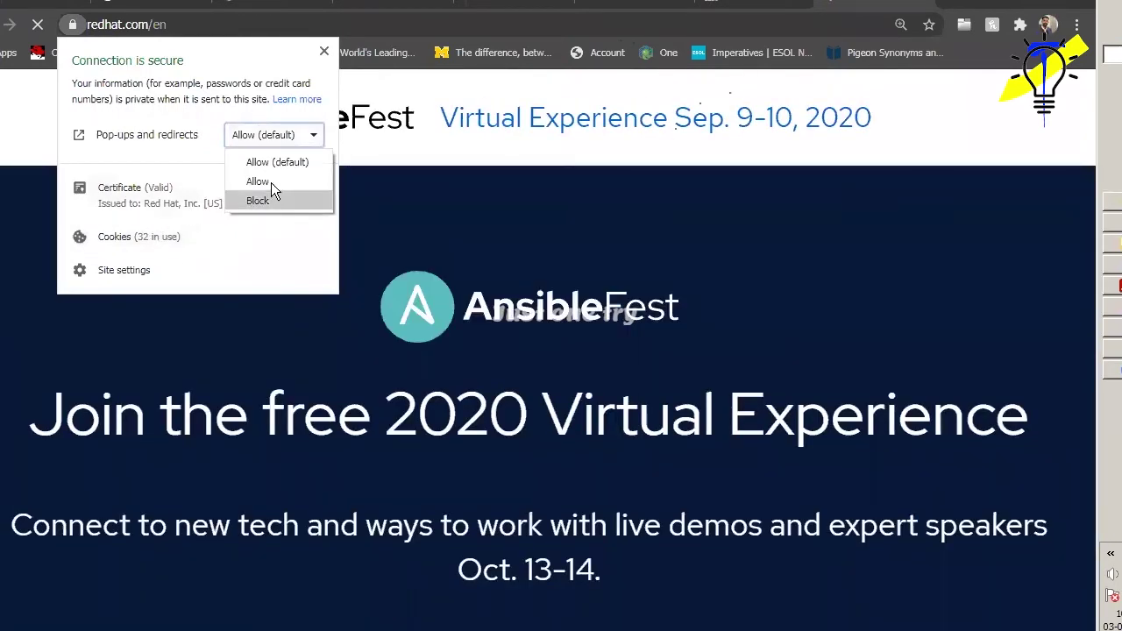
left_click(189, 193)
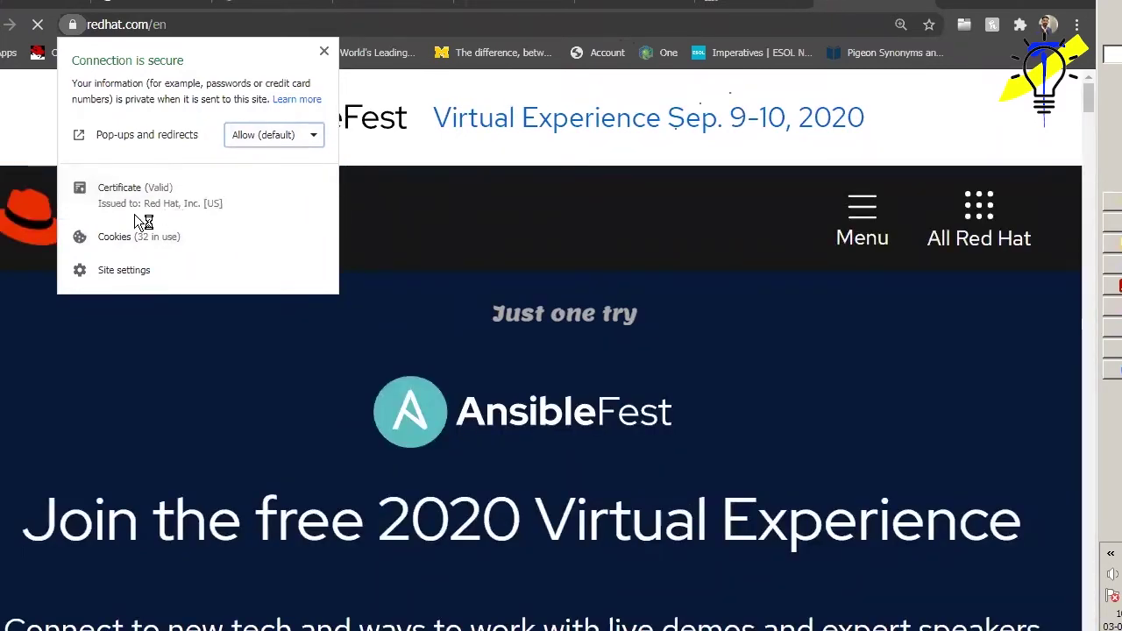
left_click(150, 203)
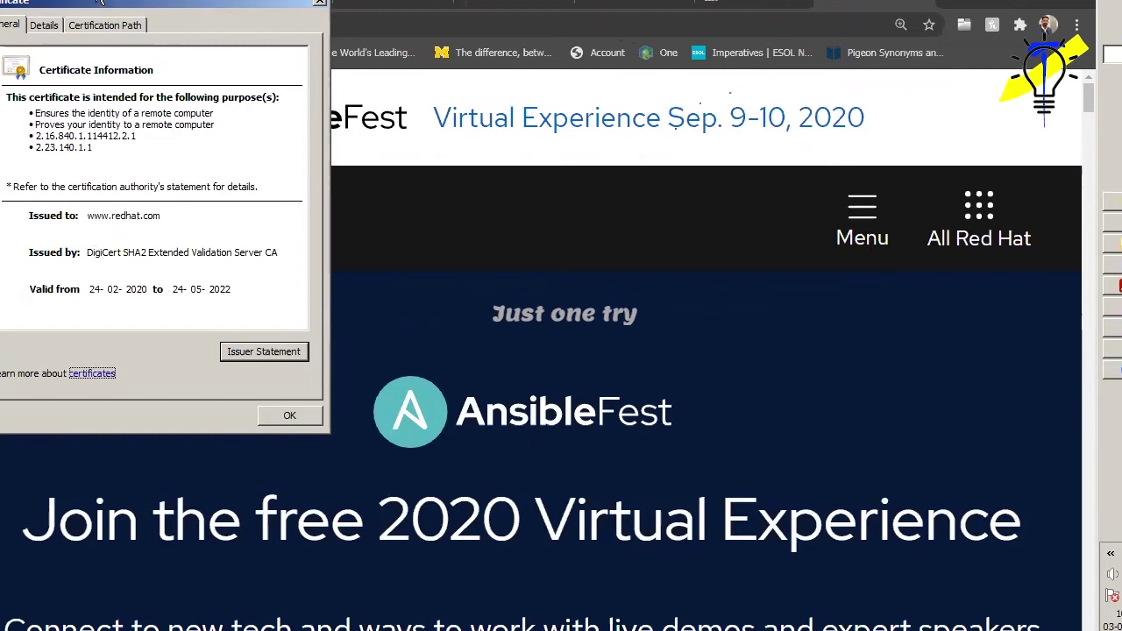
Review the certificate's issuer, valid-from, expiry and subject fields in the Details view.
left_click(44, 26)
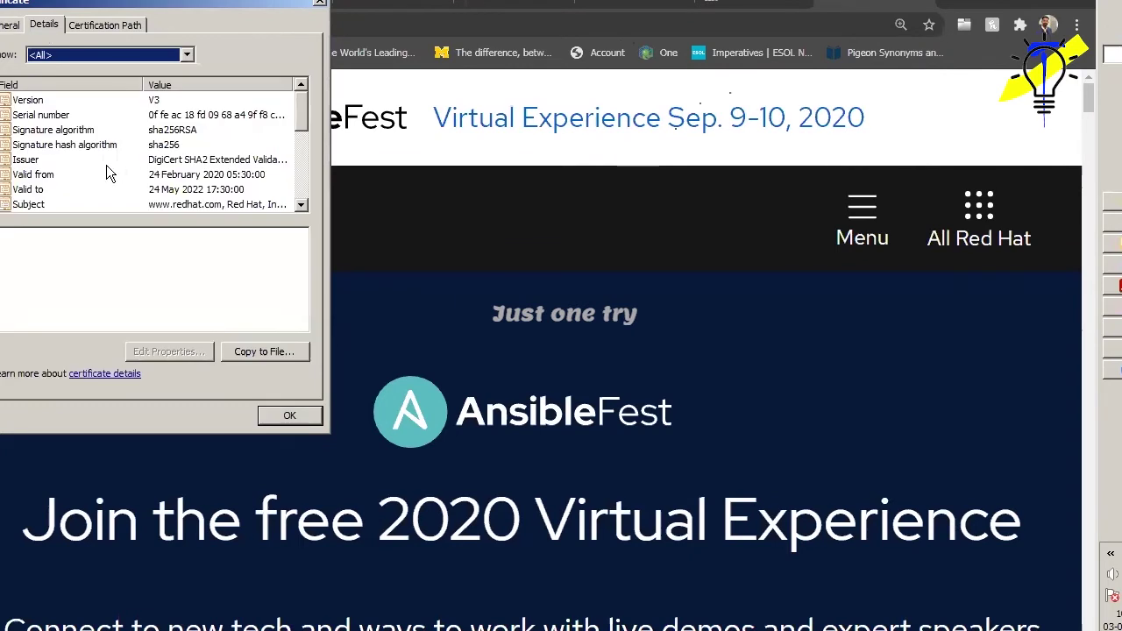
left_click(45, 160)
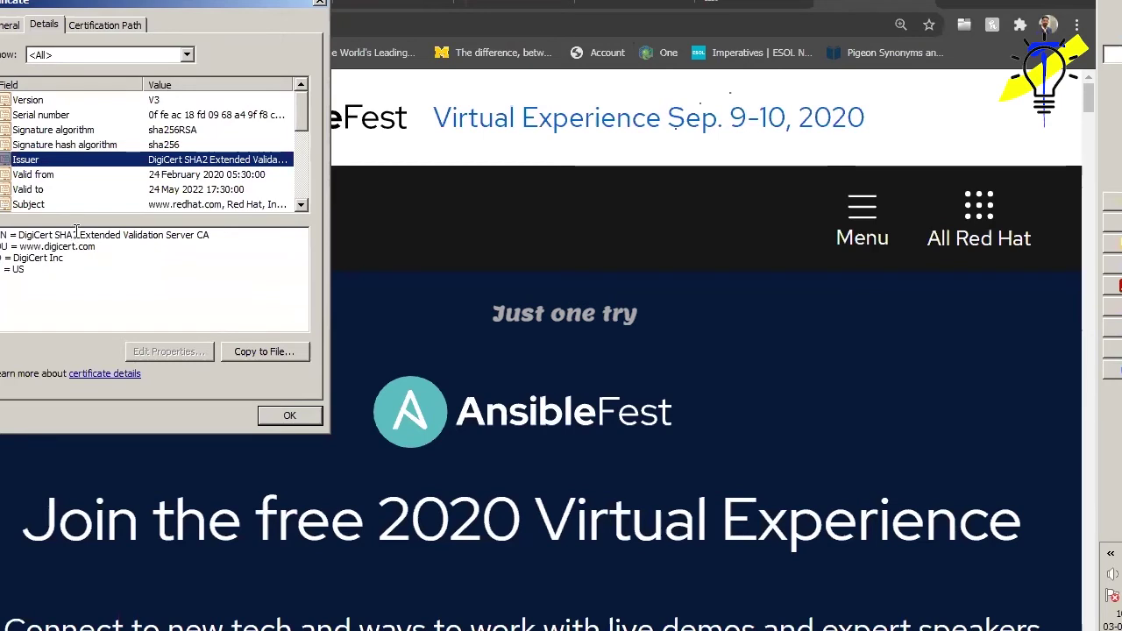
left_click(115, 175)
left_click(100, 187)
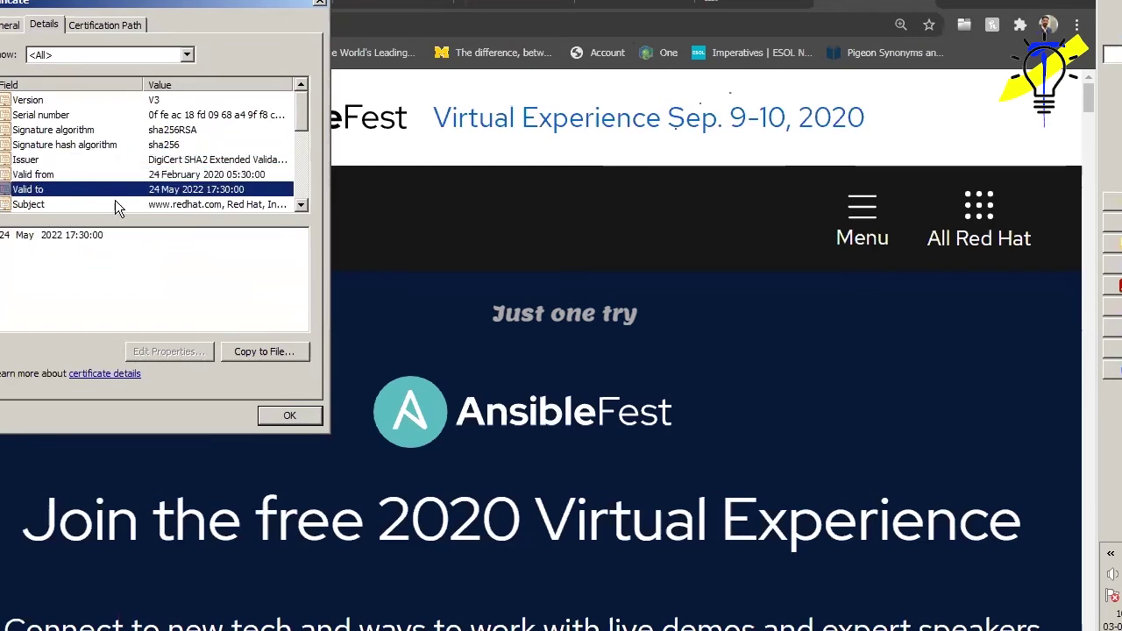
left_click(115, 201)
scroll(152, 166, "down", 2)
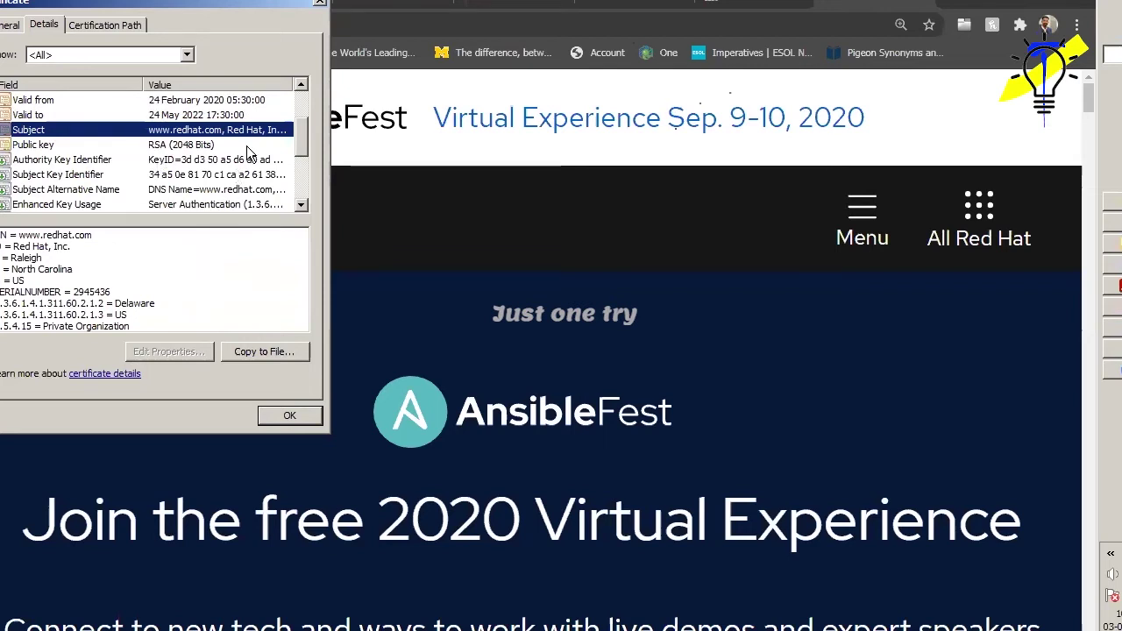
scroll(248, 153, "down", 2)
scroll(244, 165, "down", 1)
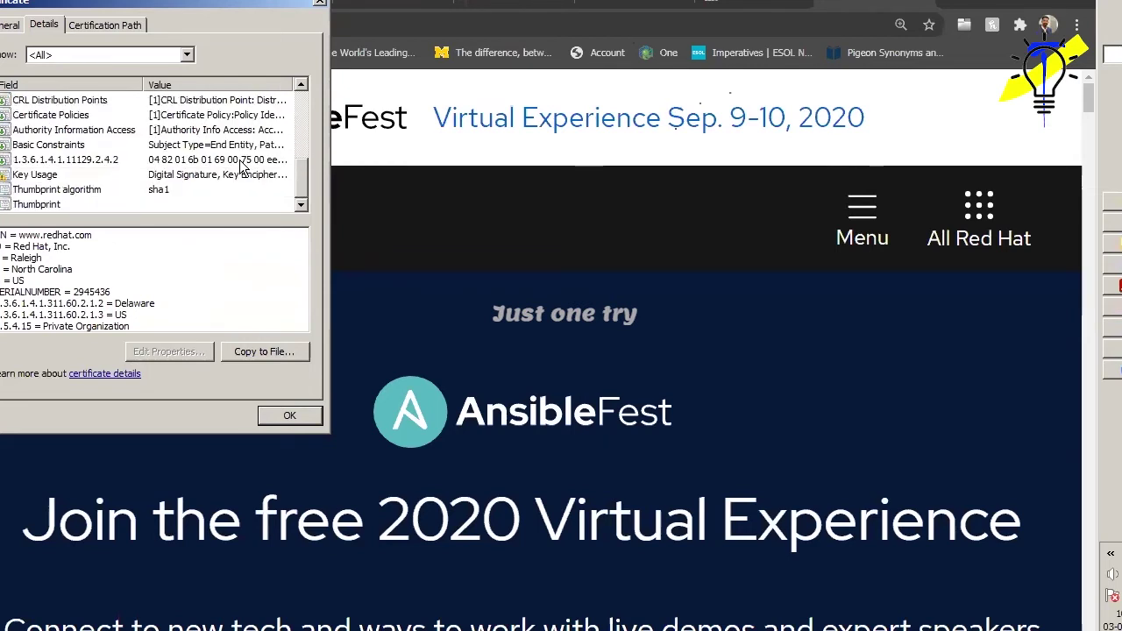
scroll(238, 184, "up", 5)
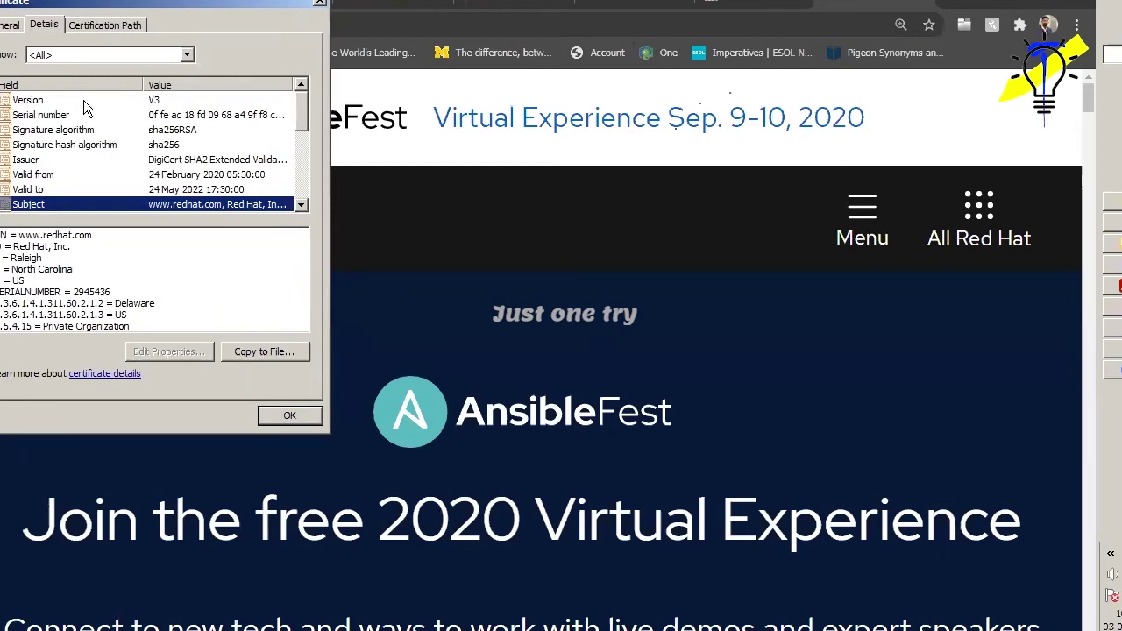
left_click(92, 26)
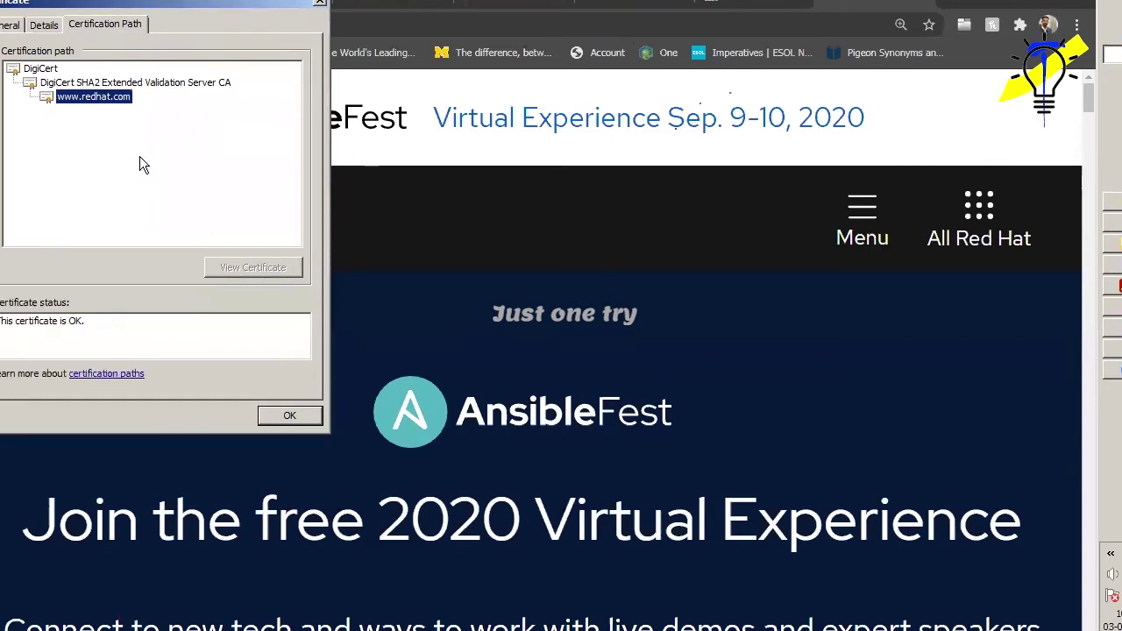
left_click(149, 85)
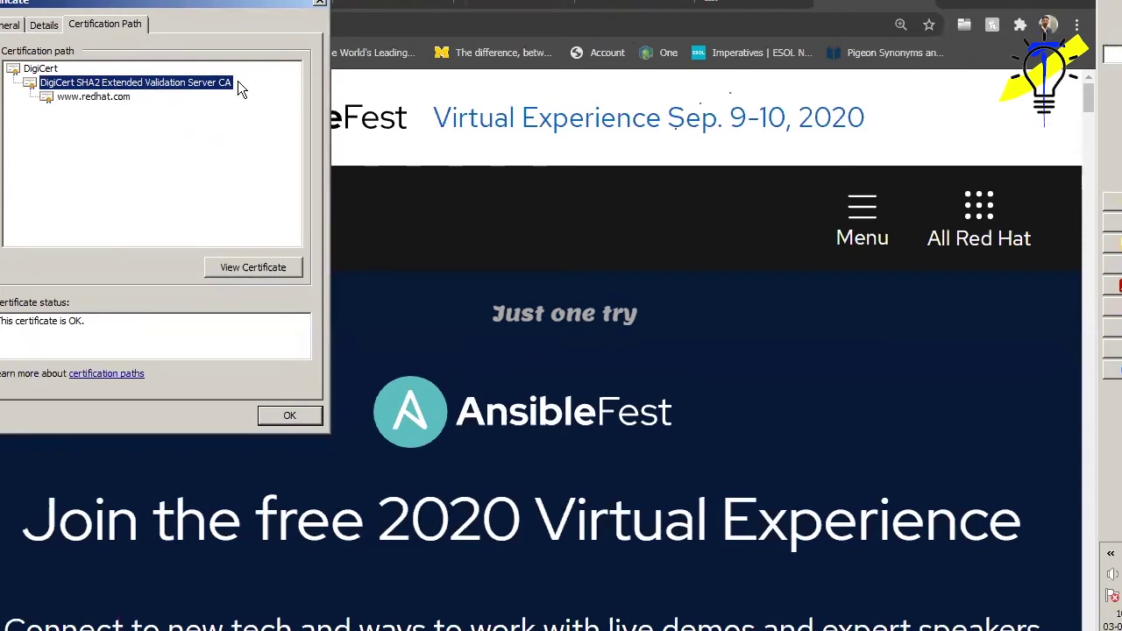
left_click(39, 69)
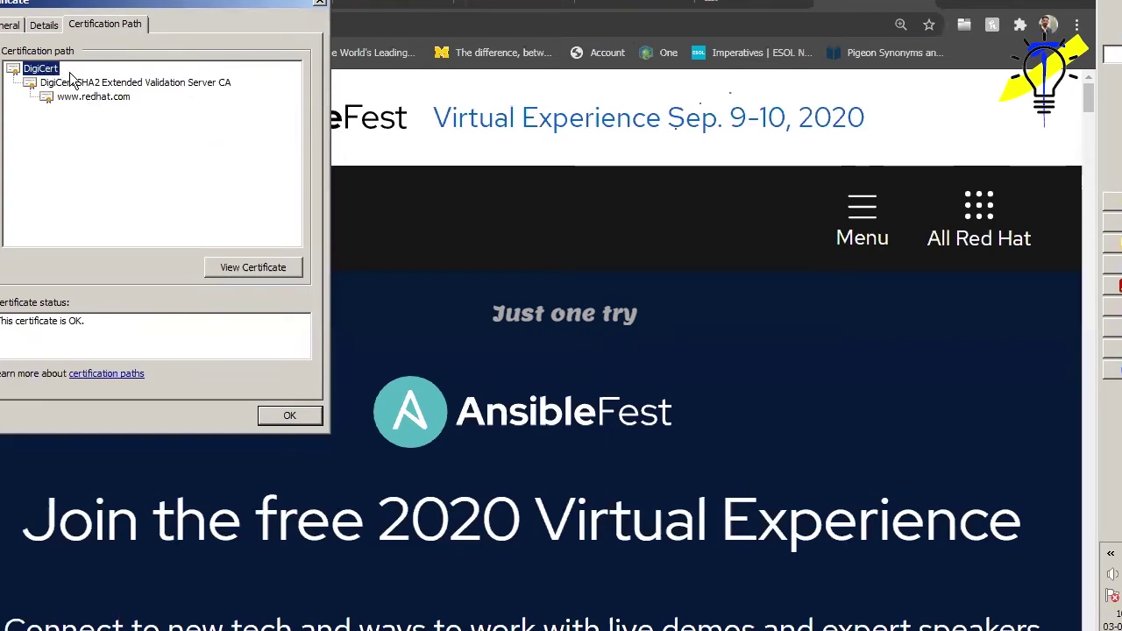
left_click(91, 84)
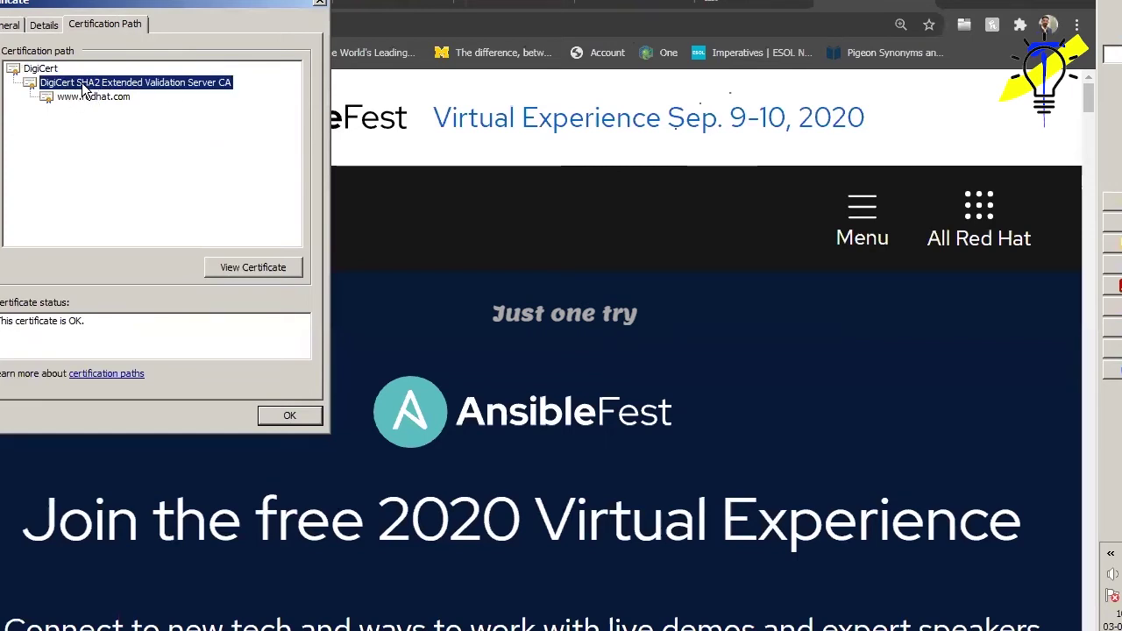
left_click(81, 98)
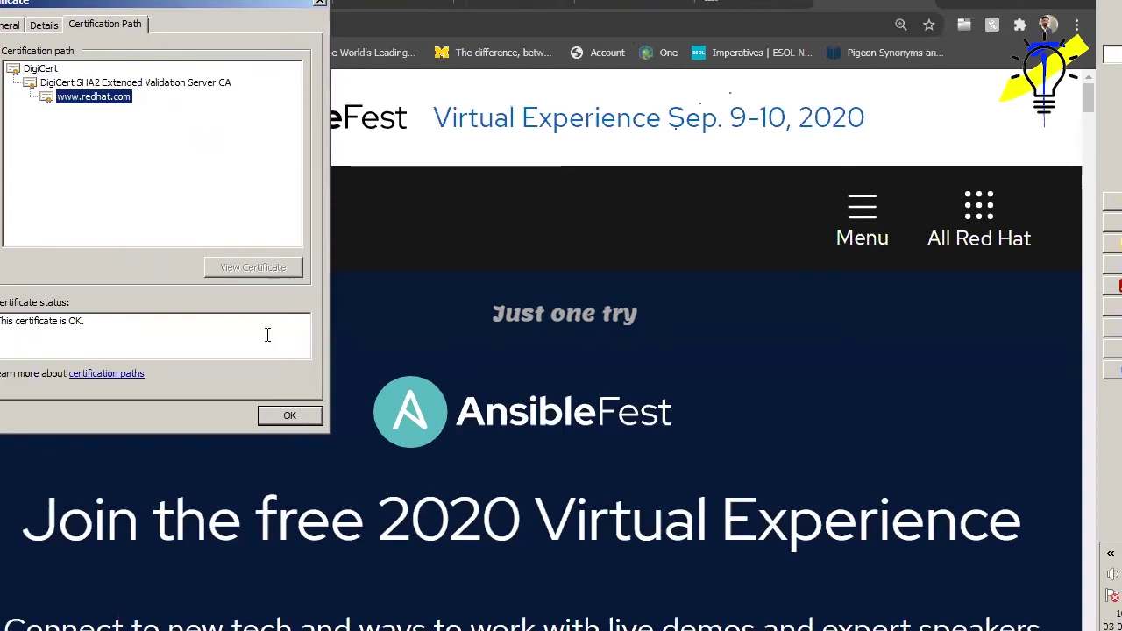
Close the certificate dialog and bring linuxcommands.pdf to the front.
left_click(289, 417)
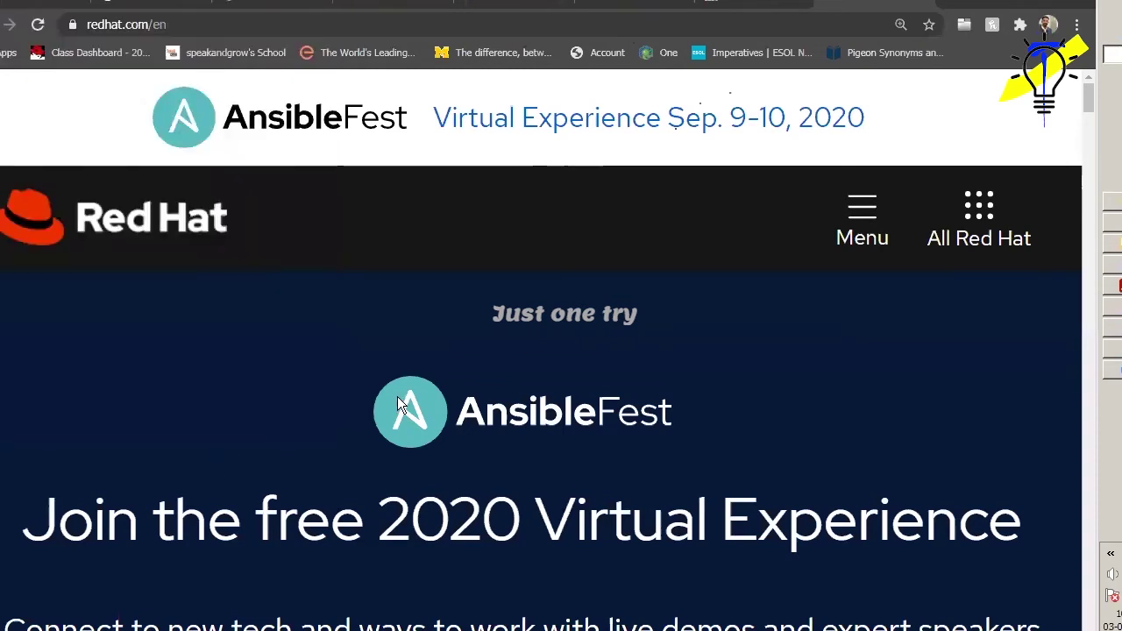
mouse_move(1114, 322)
mouse_move(1113, 285)
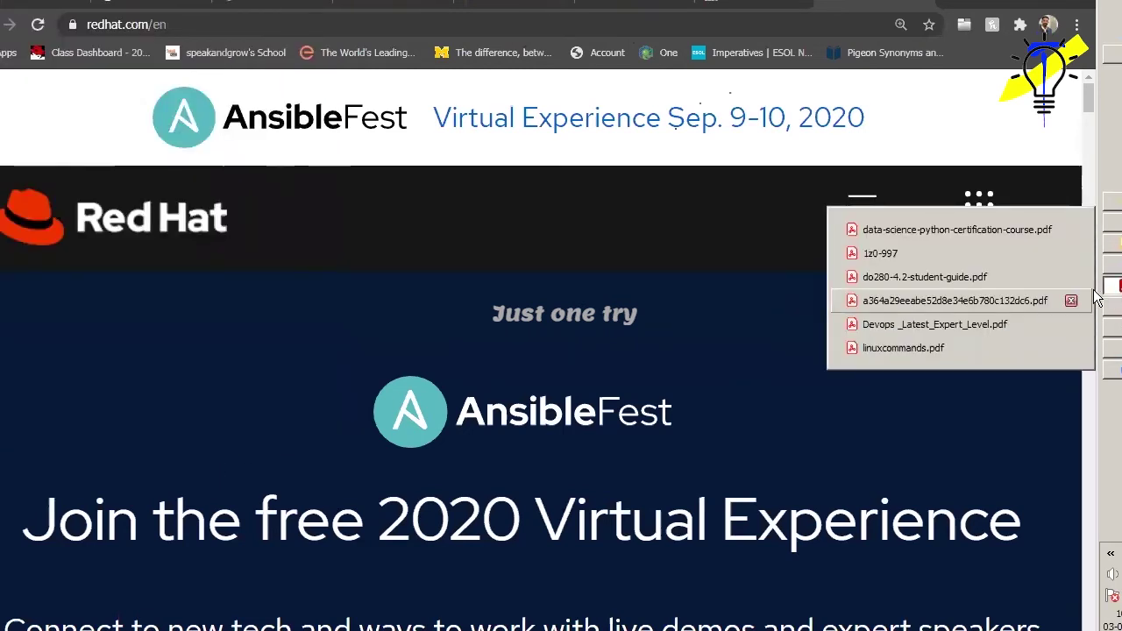
left_click(958, 343)
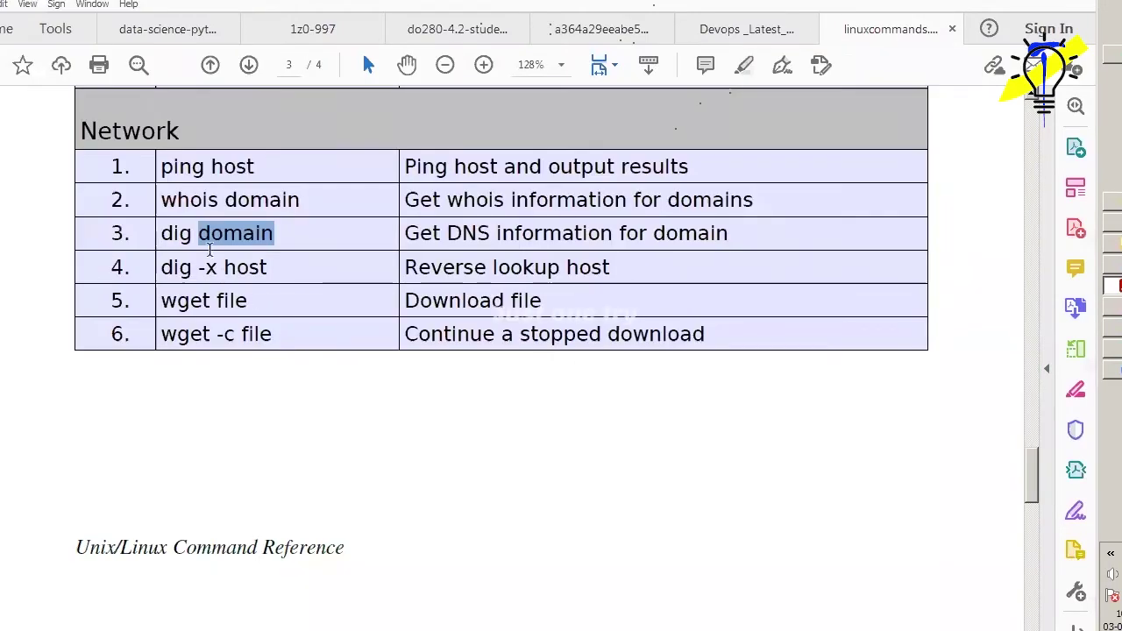
Select the whois and wget commands, scroll to the Shortcuts table and back to page 3.
left_click(191, 198)
triple_click(191, 198)
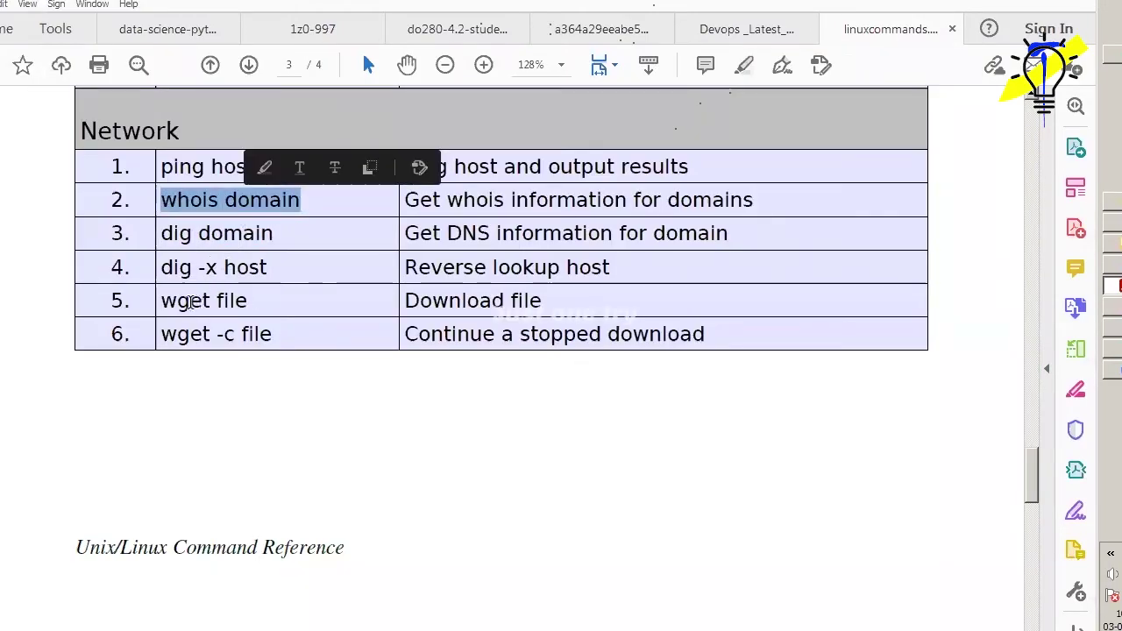
left_click_drag(190, 300, 217, 301)
left_click_drag(160, 334, 237, 334)
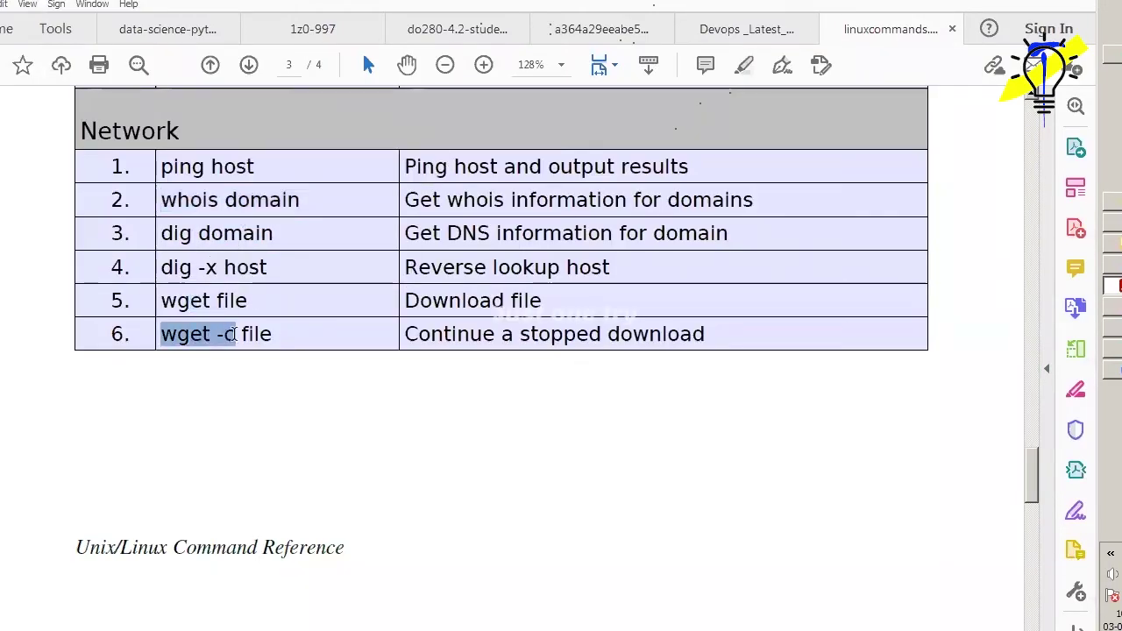
scroll(240, 375, "down", 3)
scroll(243, 377, "down", 4)
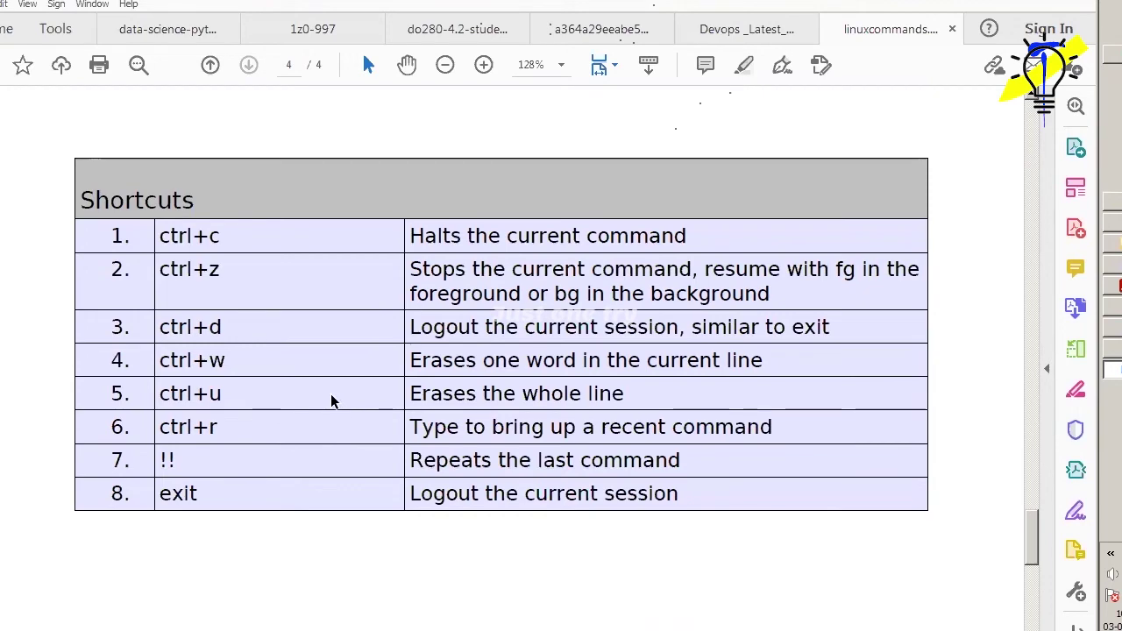
scroll(491, 444, "down", 3)
scroll(492, 444, "up", 8)
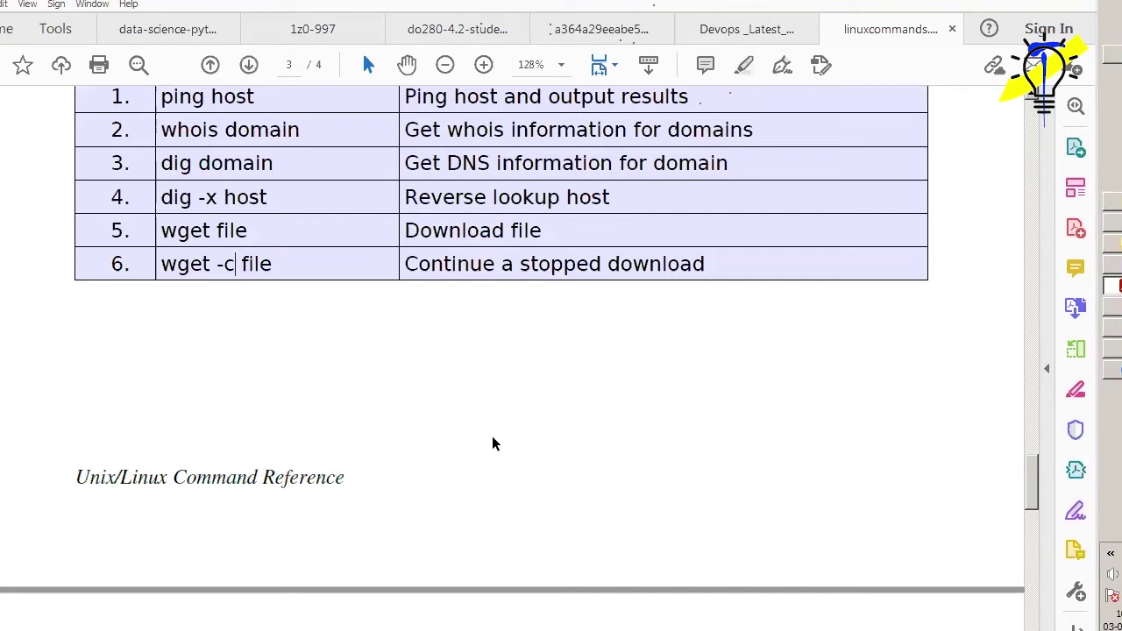
key("alt+Tab")
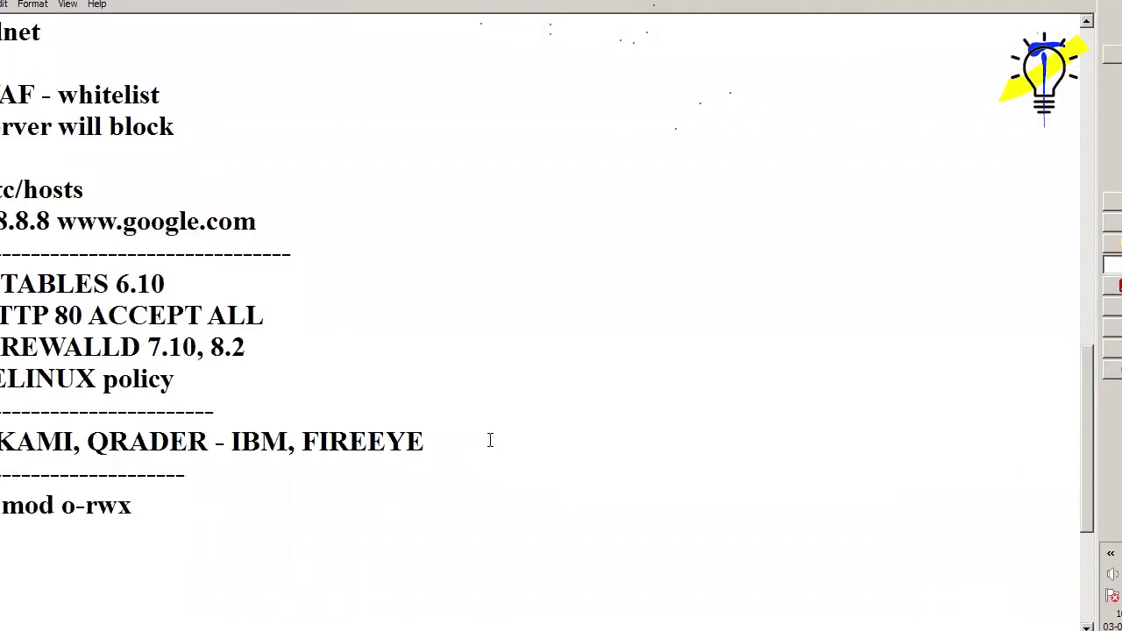
Add a dashed separator line at the end of the notes.
scroll(404, 448, "up", 12)
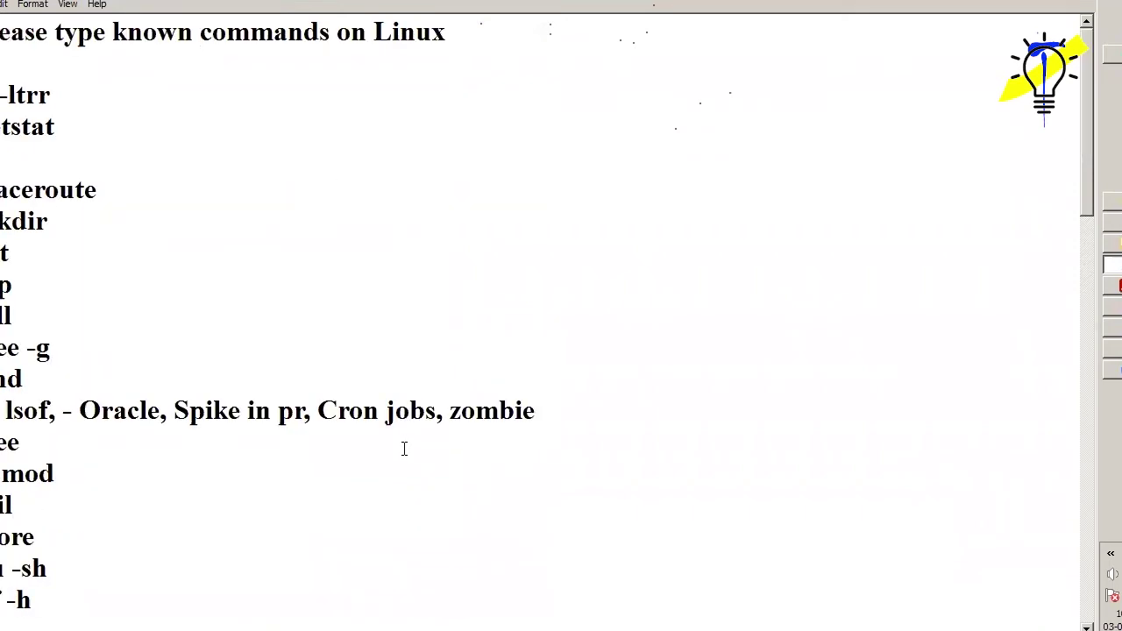
scroll(405, 448, "down", 15)
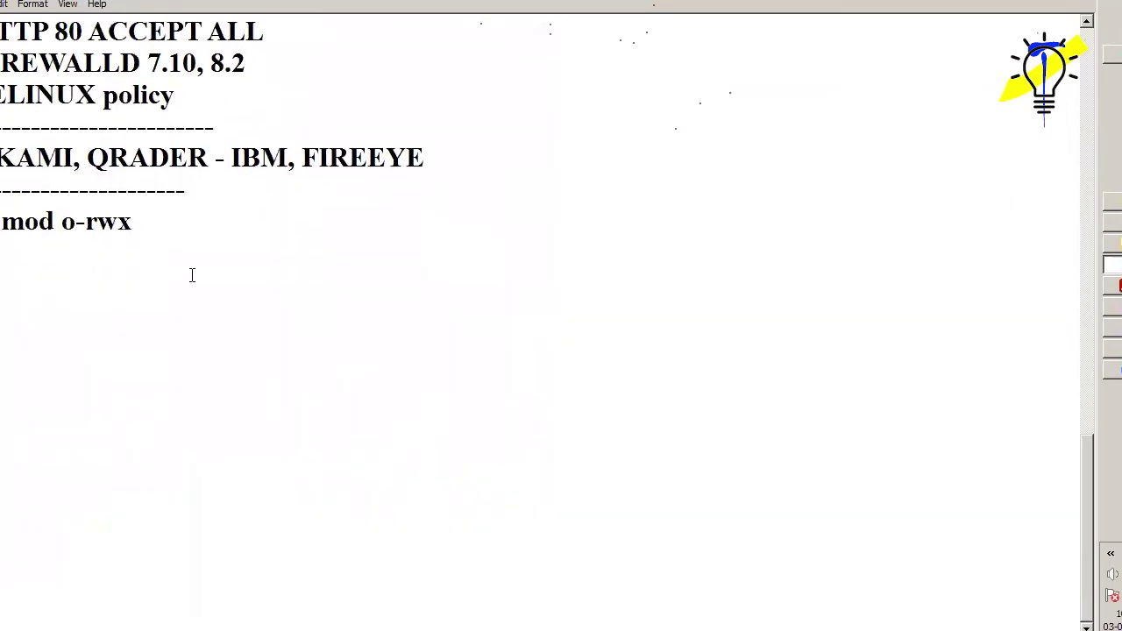
key("Return")
key("Return")
type("------------------------")
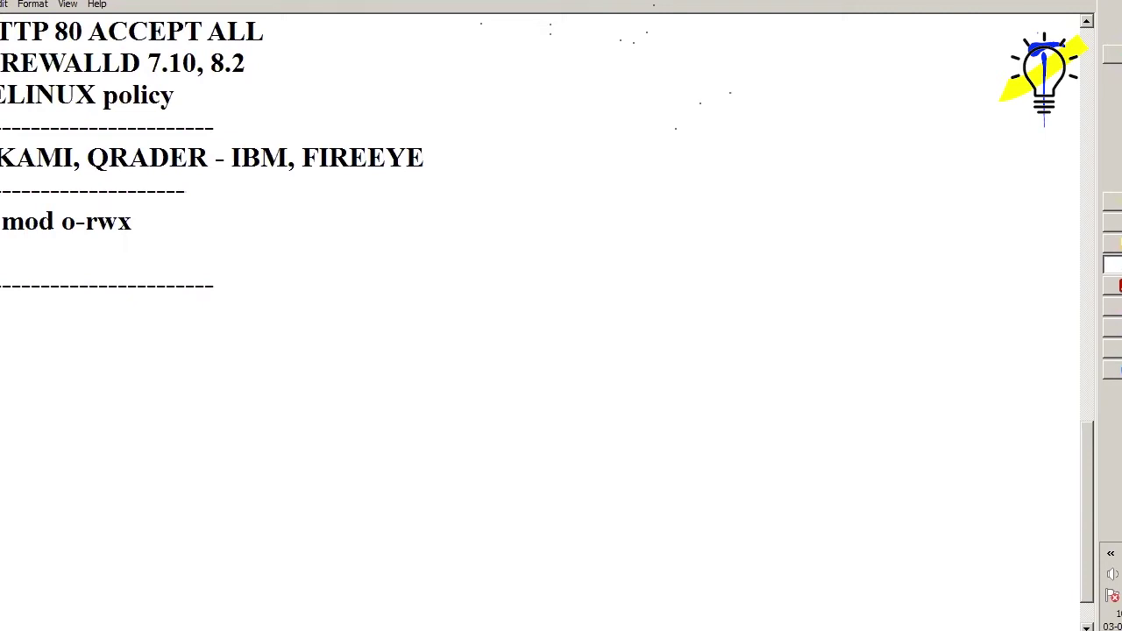
key("BackSpace")
key("BackSpace")
key("BackSpace")
key("Delete")
Type the 'Forward Proxy & Rev Proxy' line followed by another dashed line.
type("orward")
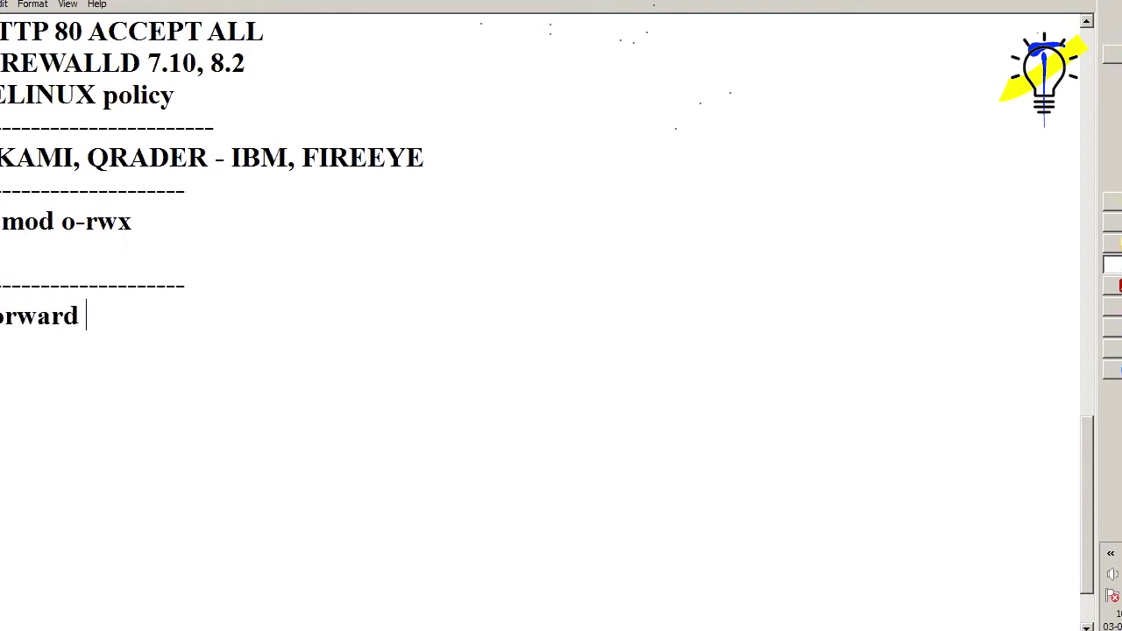
type(" Proxy ")
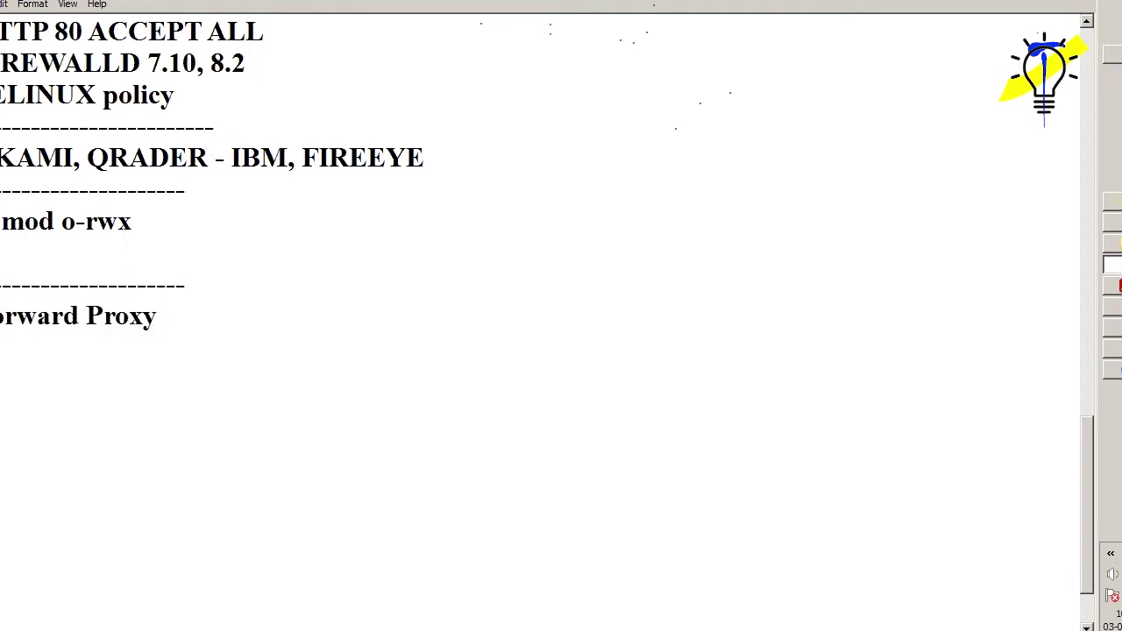
type("& Revesise")
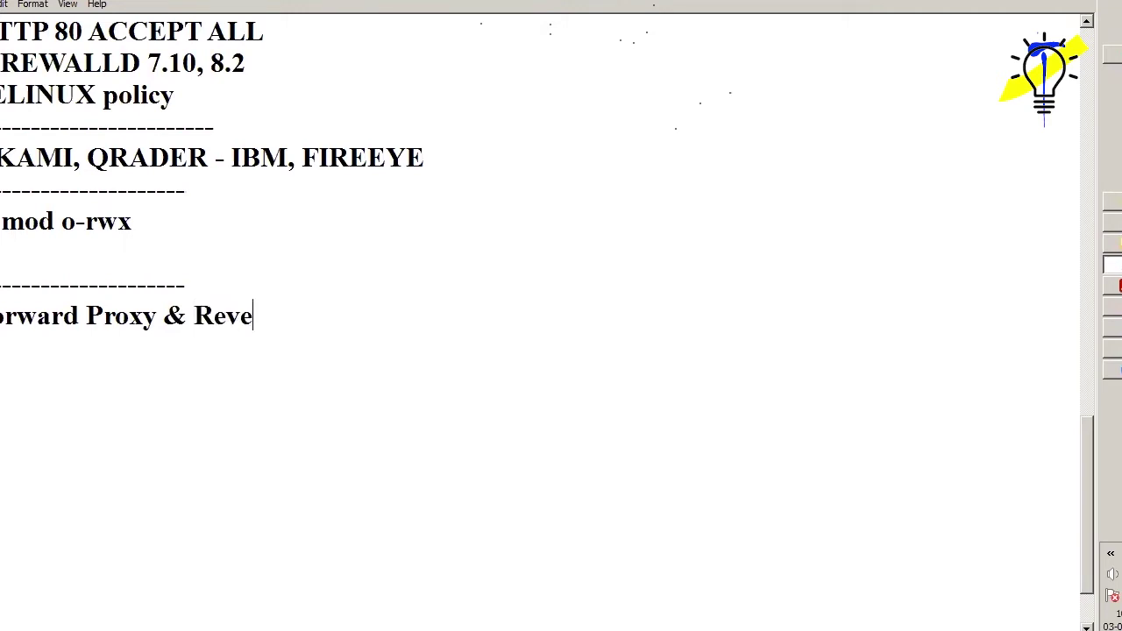
key("BackSpace")
key("BackSpace")
key("BackSpace")
key("BackSpace")
key("BackSpace")
type("Proxy")
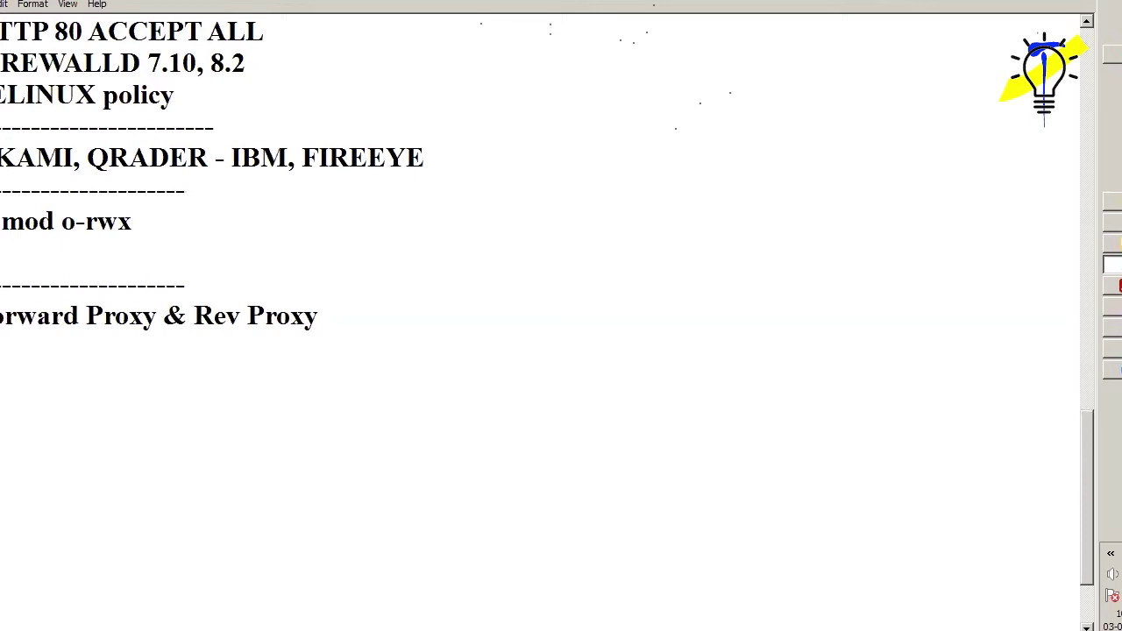
key("Return")
type("-------------------------")
Fix the spacing after the ampersand and append ', Firewalld' to the proxy line.
key("Up")
key("Delete")
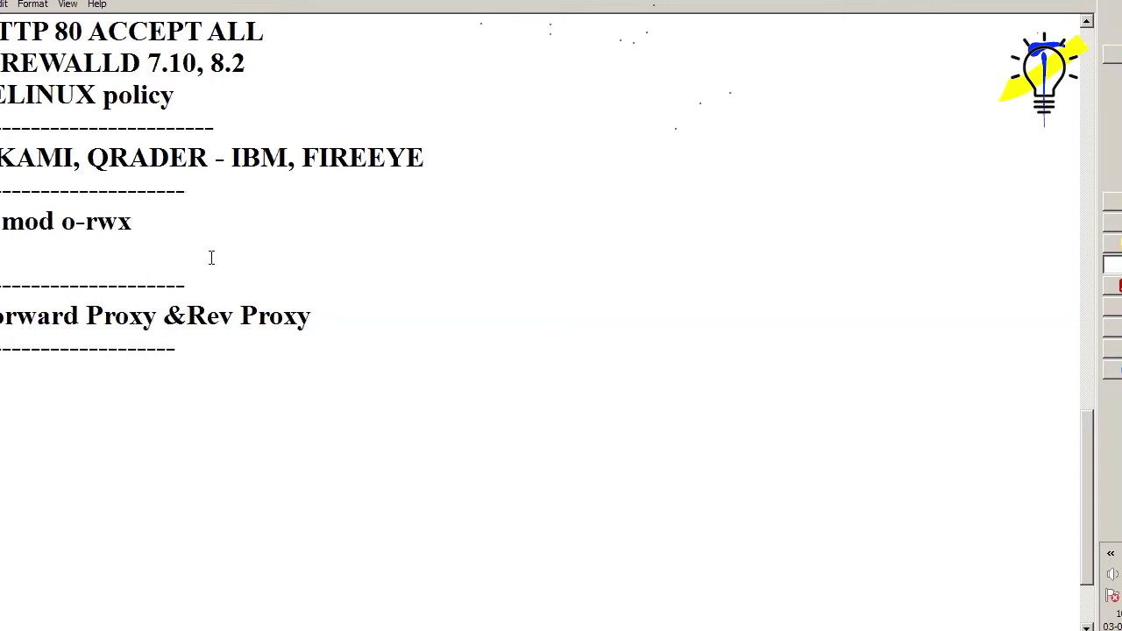
key("Delete")
type(",")
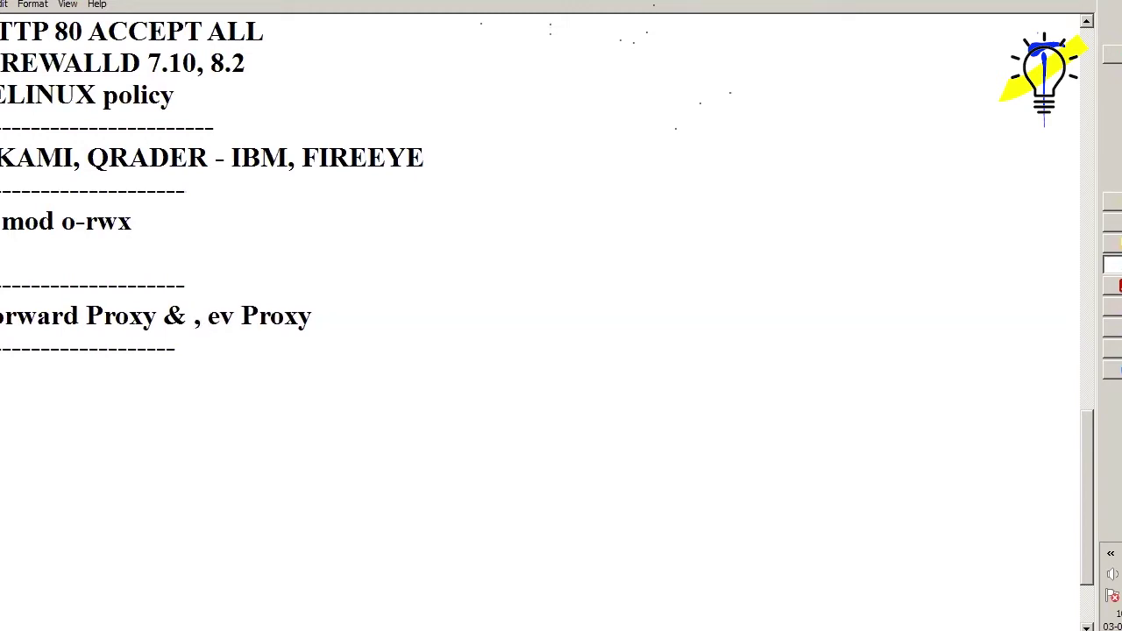
key("BackSpace")
key("BackSpace")
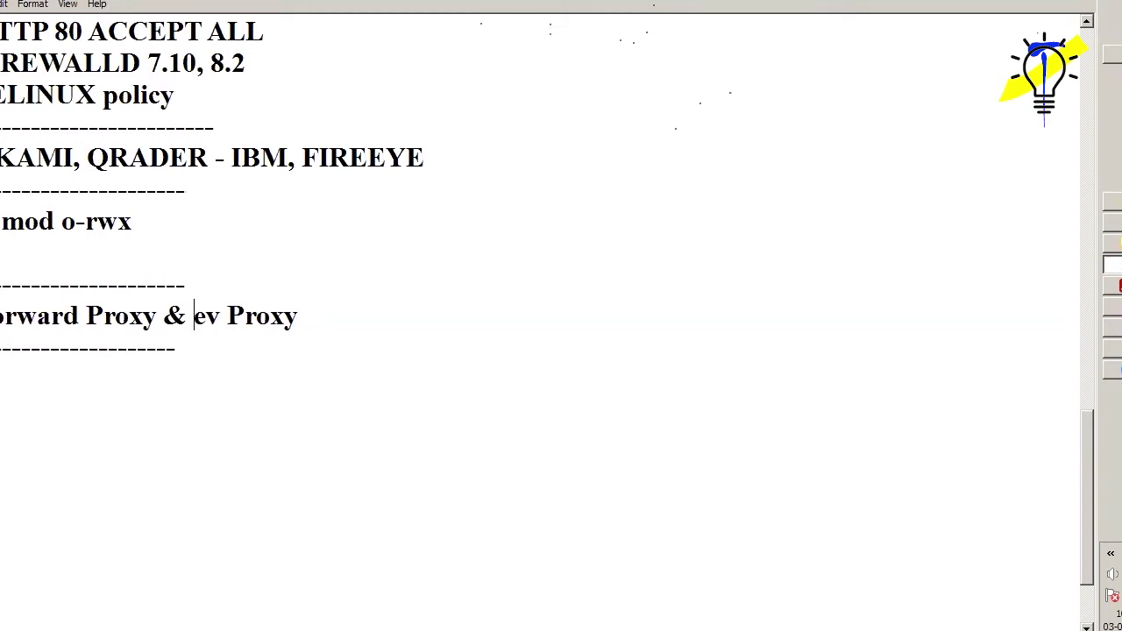
type("R")
type(", ")
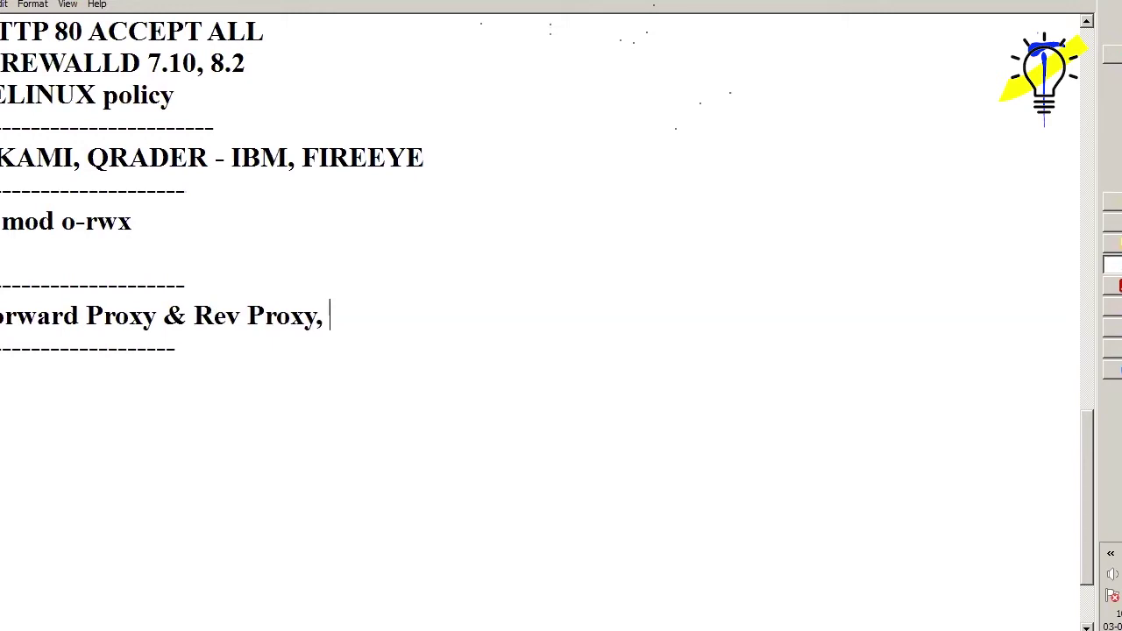
type("t")
key("BackSpace")
type("R")
key("BackSpace")
type("Firewalld")
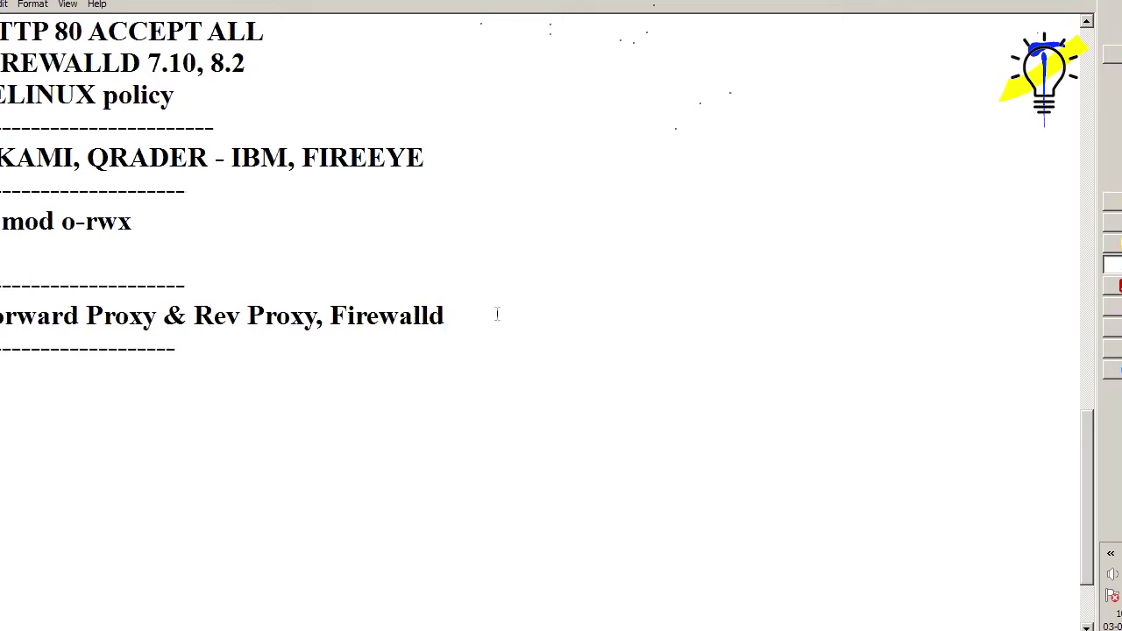
Add blank lines after the dashed separator below the proxy and Firewalld line.
left_click_drag(446, 316, 9, 323)
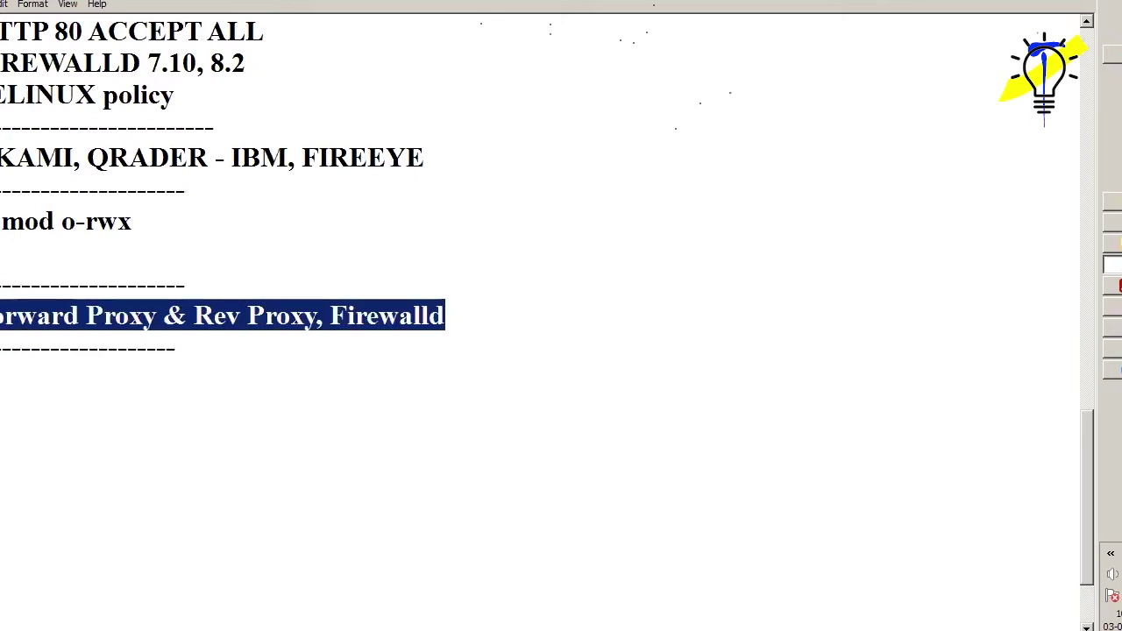
left_click(471, 316)
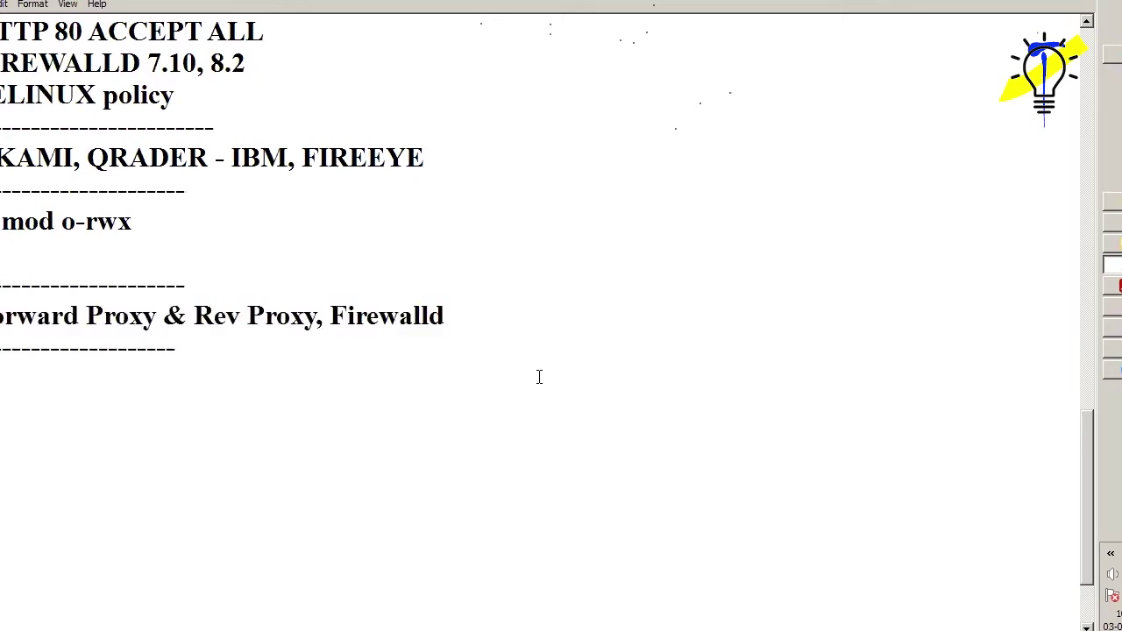
left_click_drag(466, 311, 9, 317)
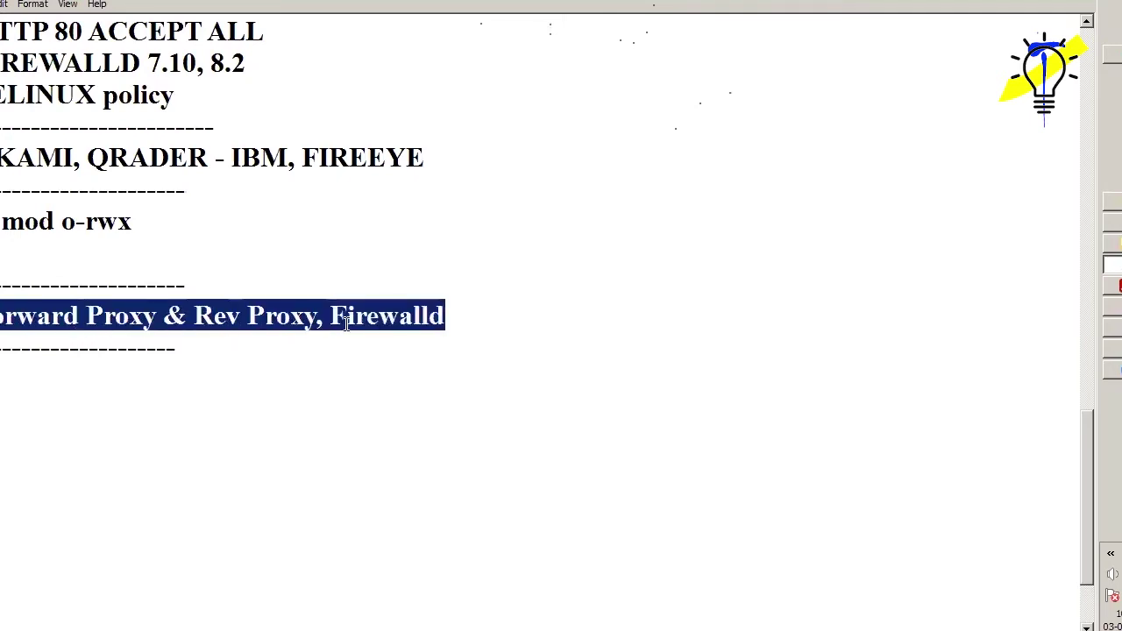
left_click(474, 309)
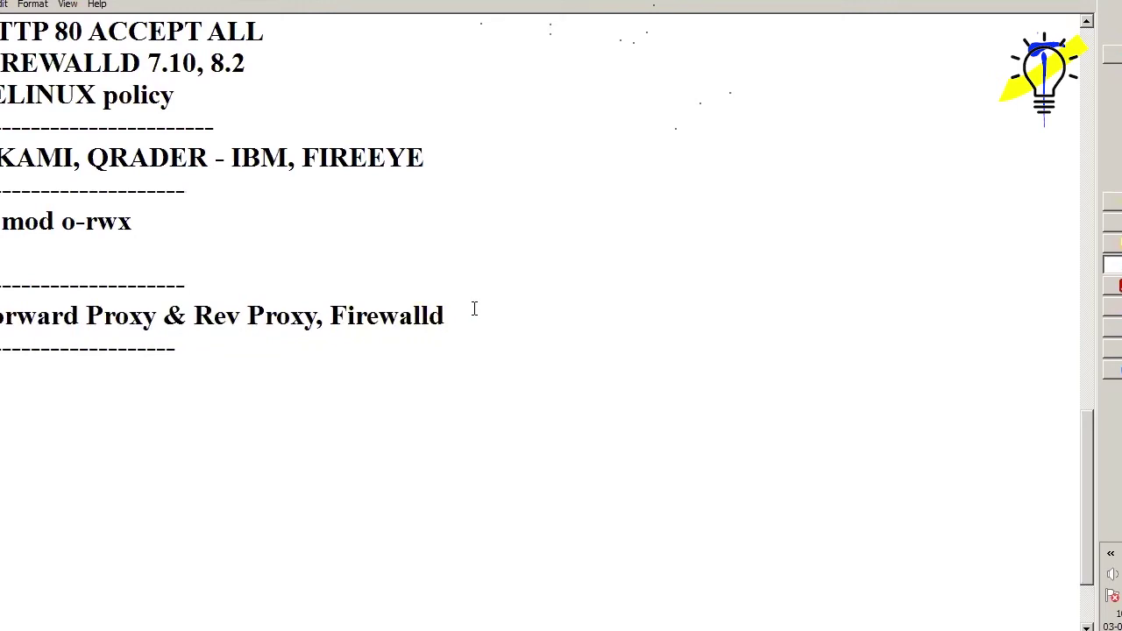
key("Down")
key("Return")
key("Return")
scroll(280, 396, "up", 15)
scroll(283, 395, "up", 5)
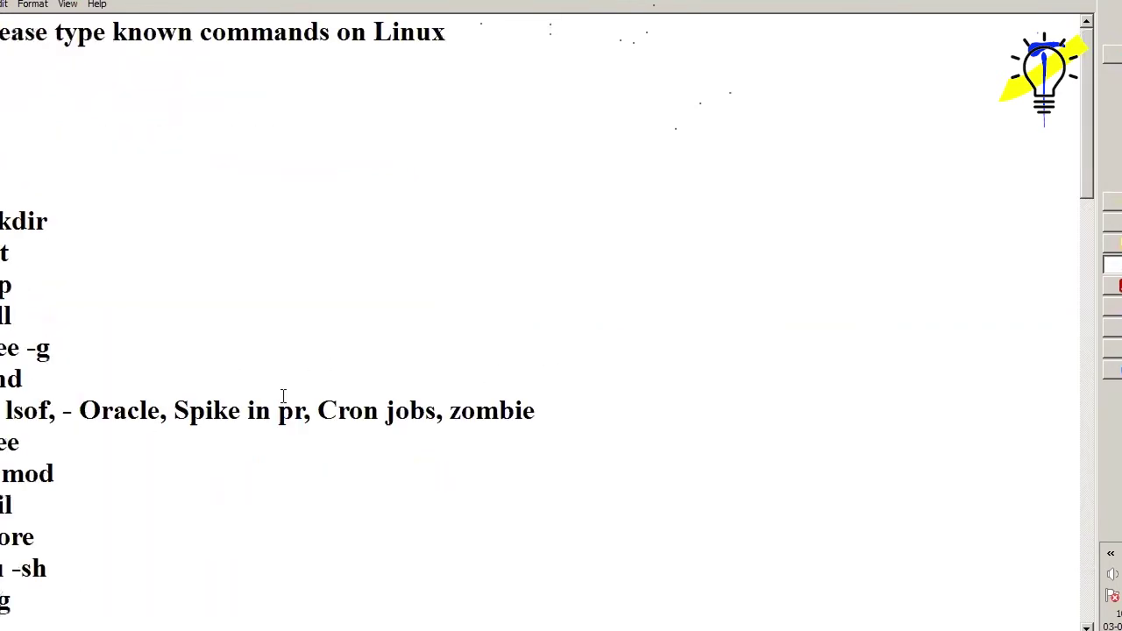
scroll(288, 396, "down", 15)
Open try.github.io in a new Chrome tab, then return to the Notepad notes.
left_click(1114, 54)
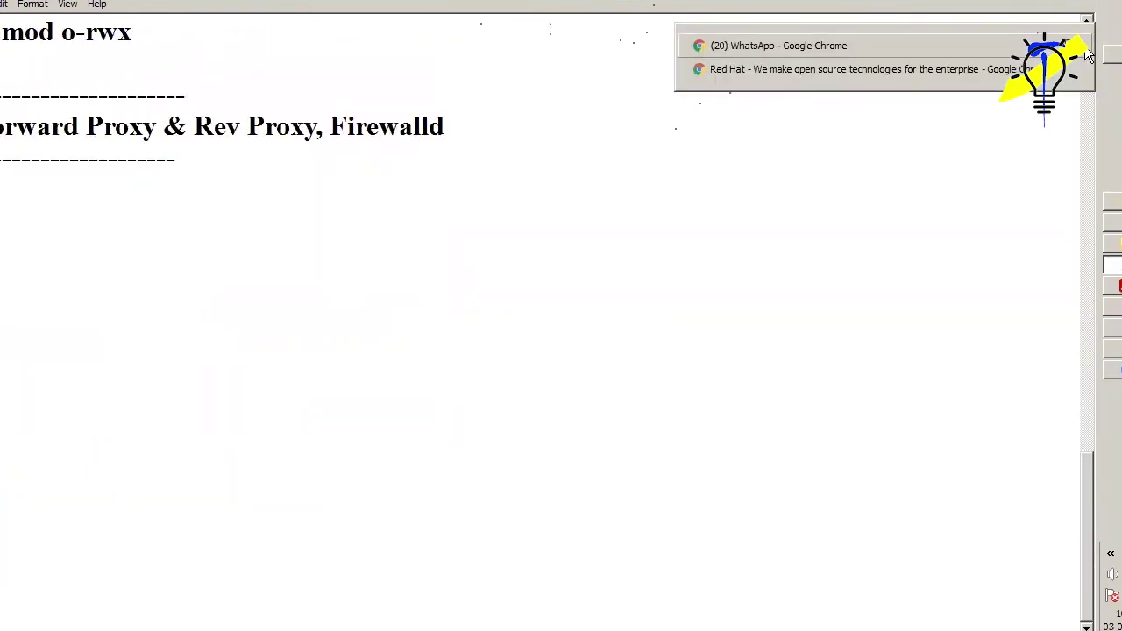
left_click(973, 70)
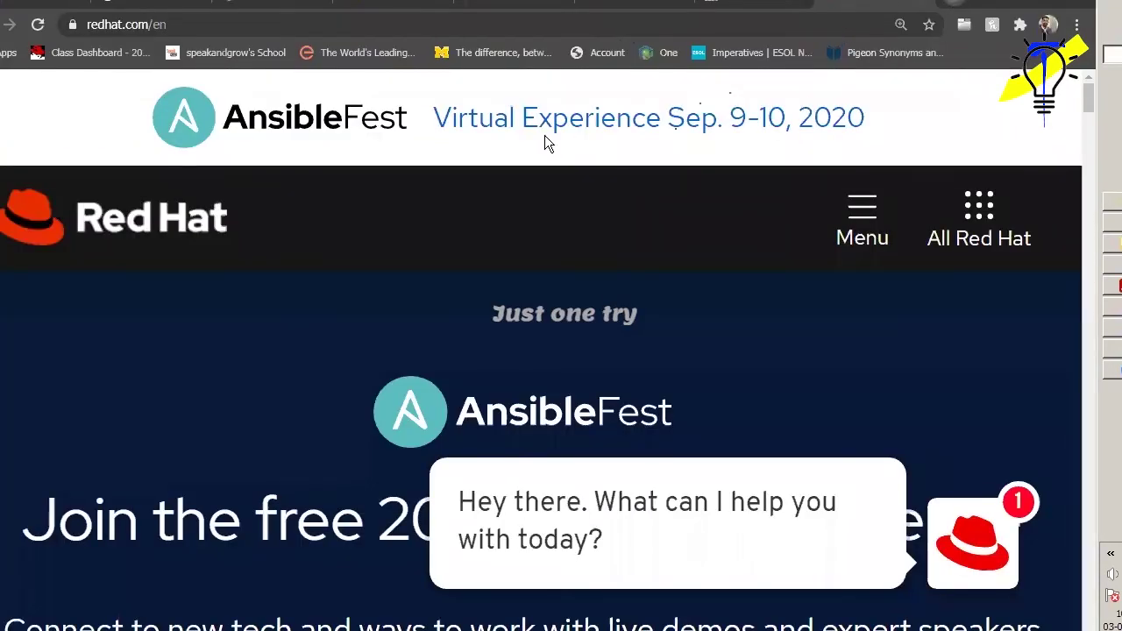
key("ctrl+t")
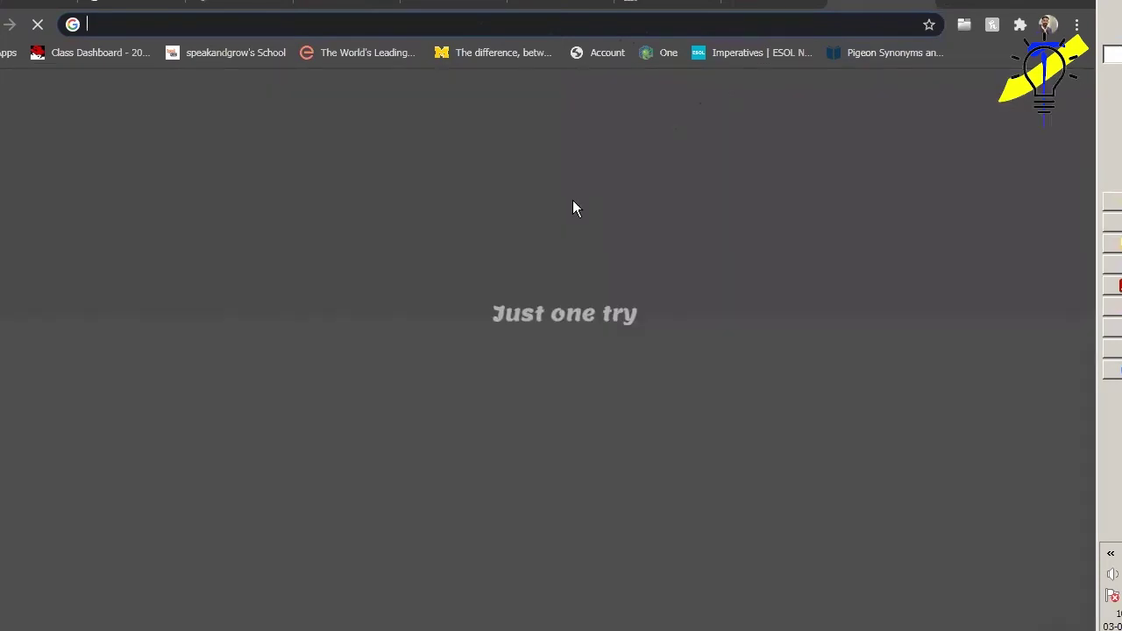
type("ytu")
key("BackSpace")
key("BackSpace")
key("BackSpace")
type("try")
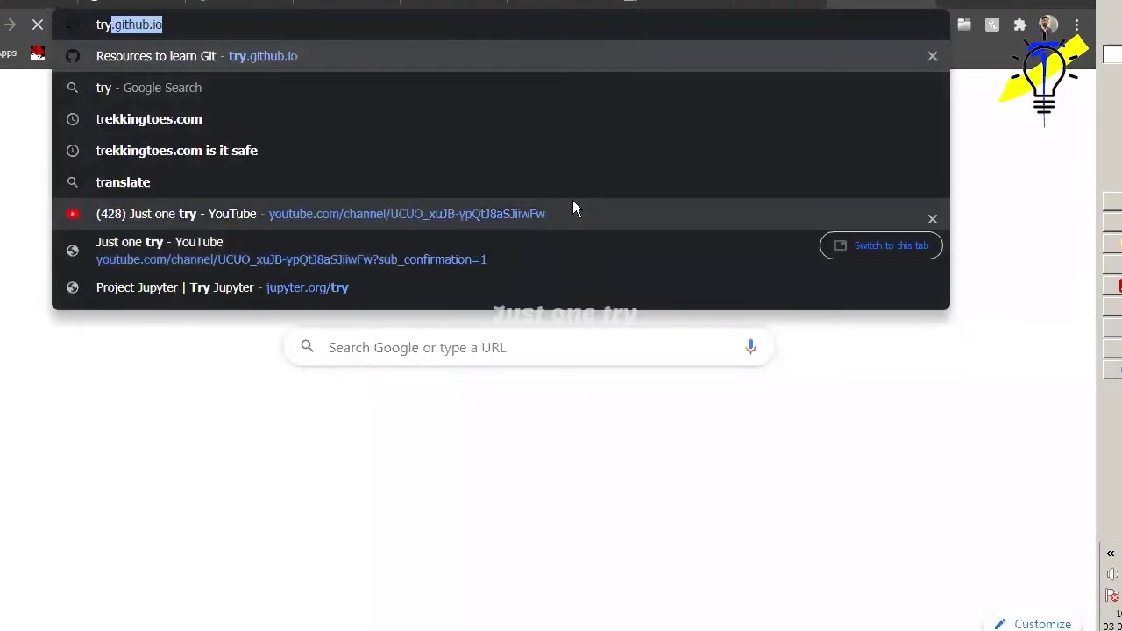
key("Return")
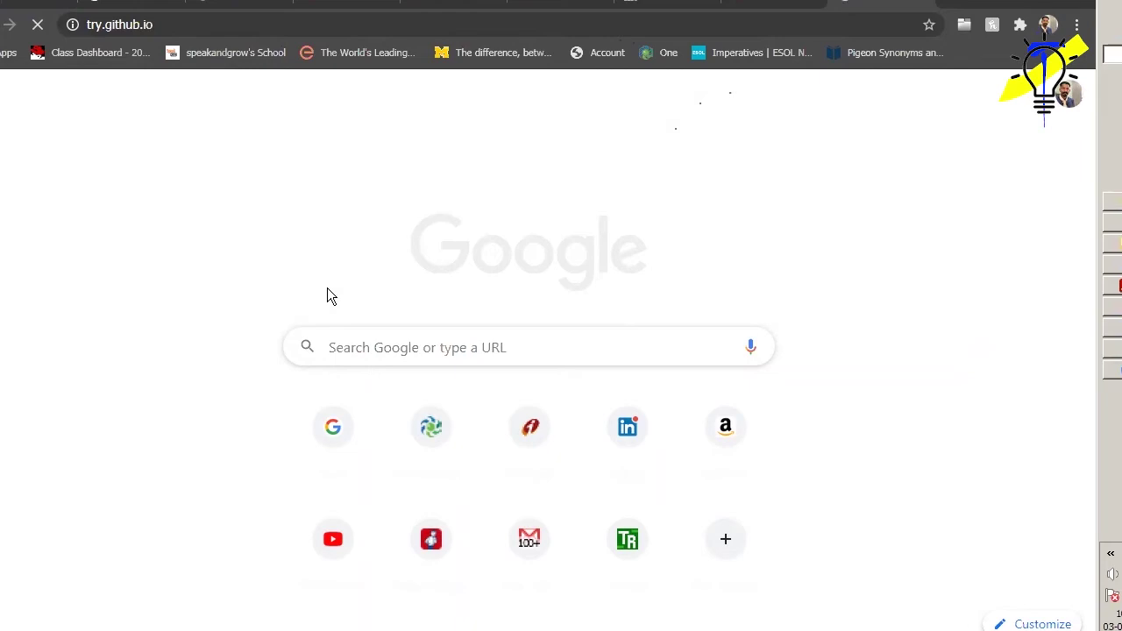
key("alt+Tab")
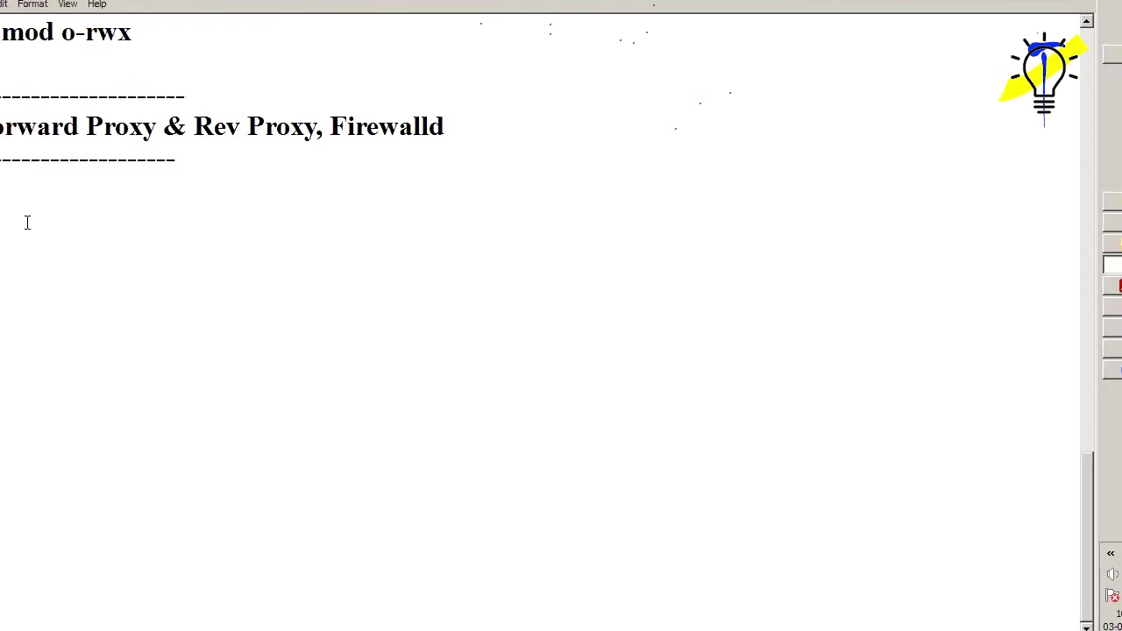
Add a 'github' heading with a dashed underline, then 'git add' and 'git commit' lines.
type("github")
key("Return")
type("---------")
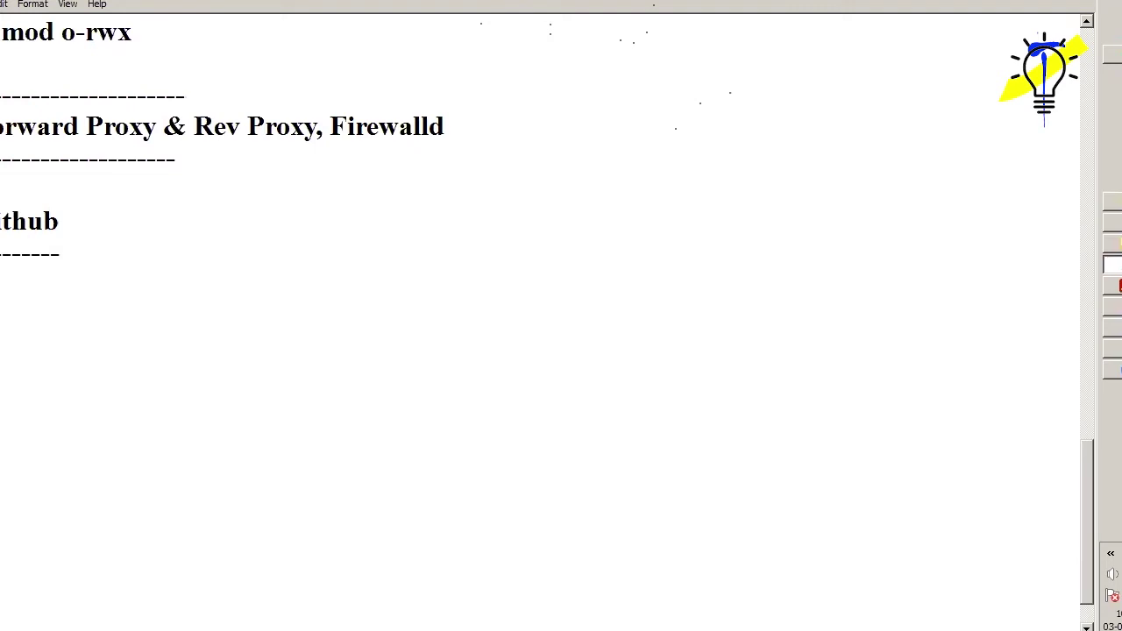
type("t add br")
key("BackSpace")
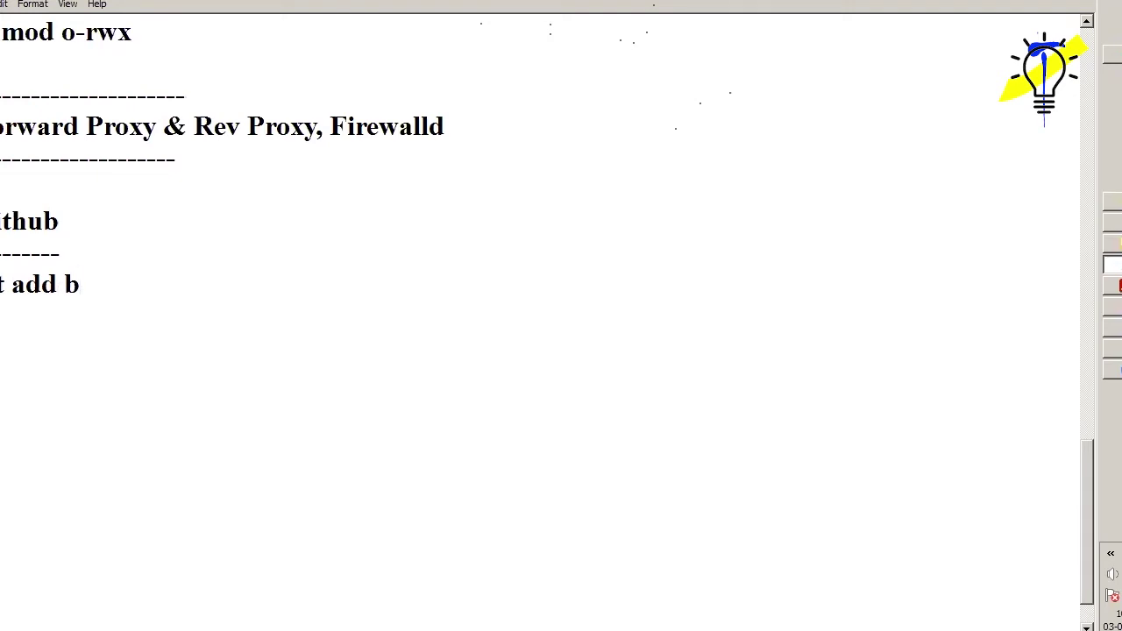
key("BackSpace")
key("Return")
type("t commit")
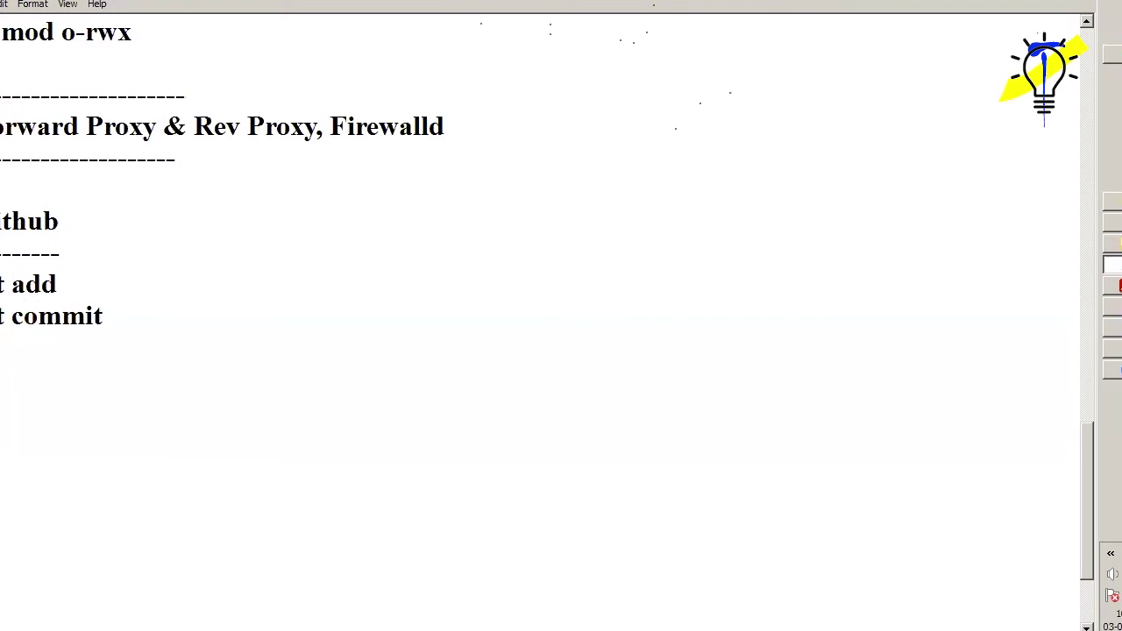
Type the lines 'git configre user', 'git configure email' and 'git configure io.color'.
key("Return")
key("Return")
type("git co")
type("nfig")
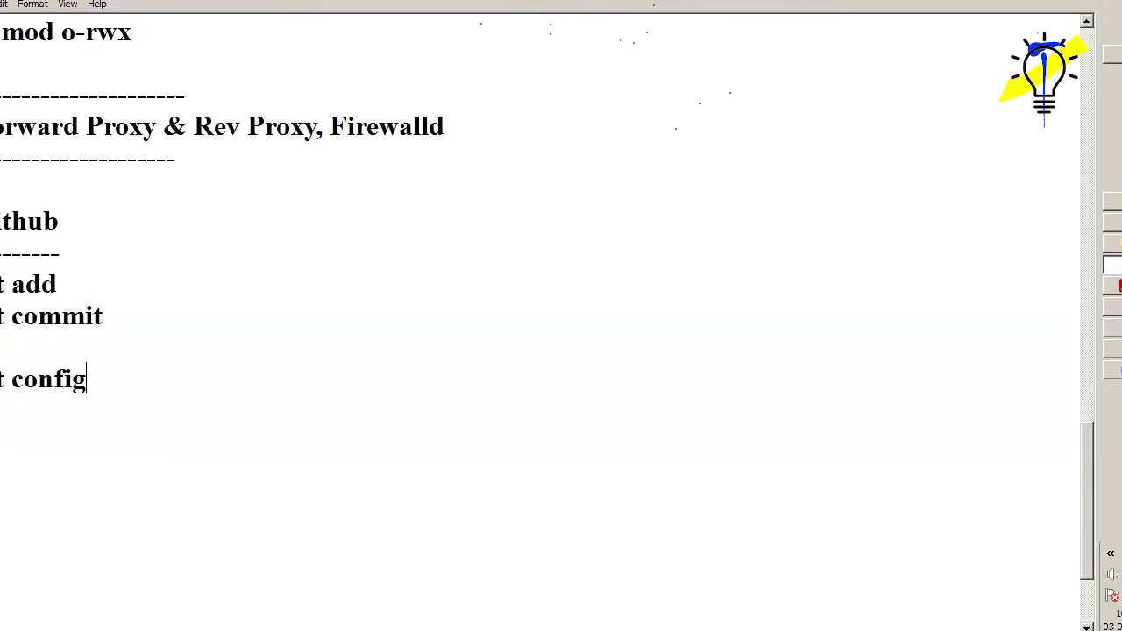
type("re user")
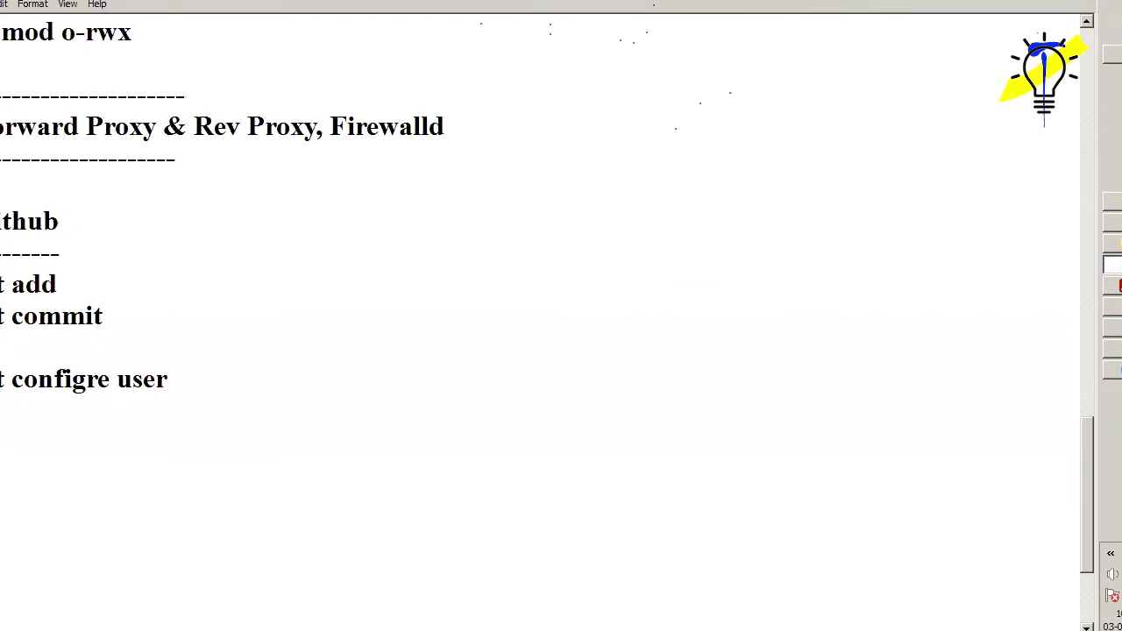
type("t configur")
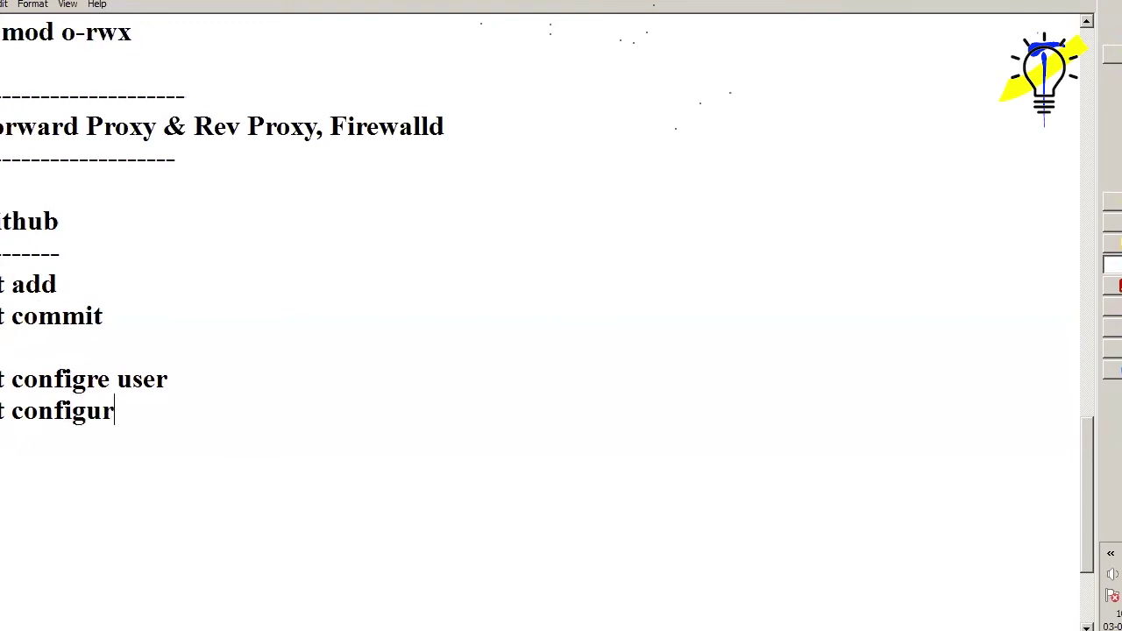
type("e email")
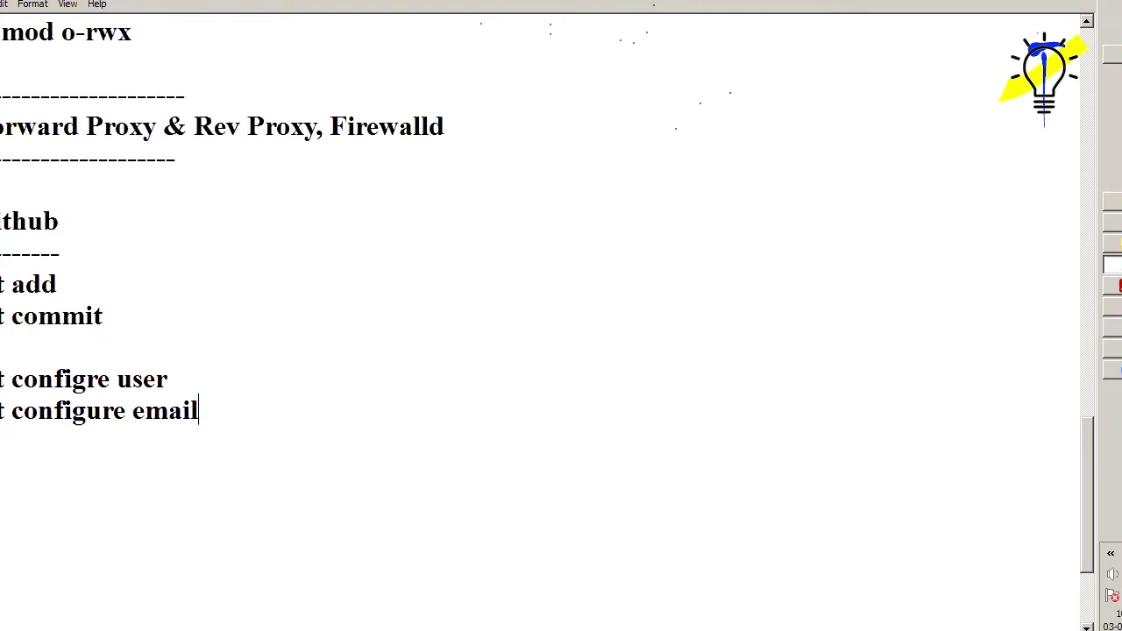
type("t configut")
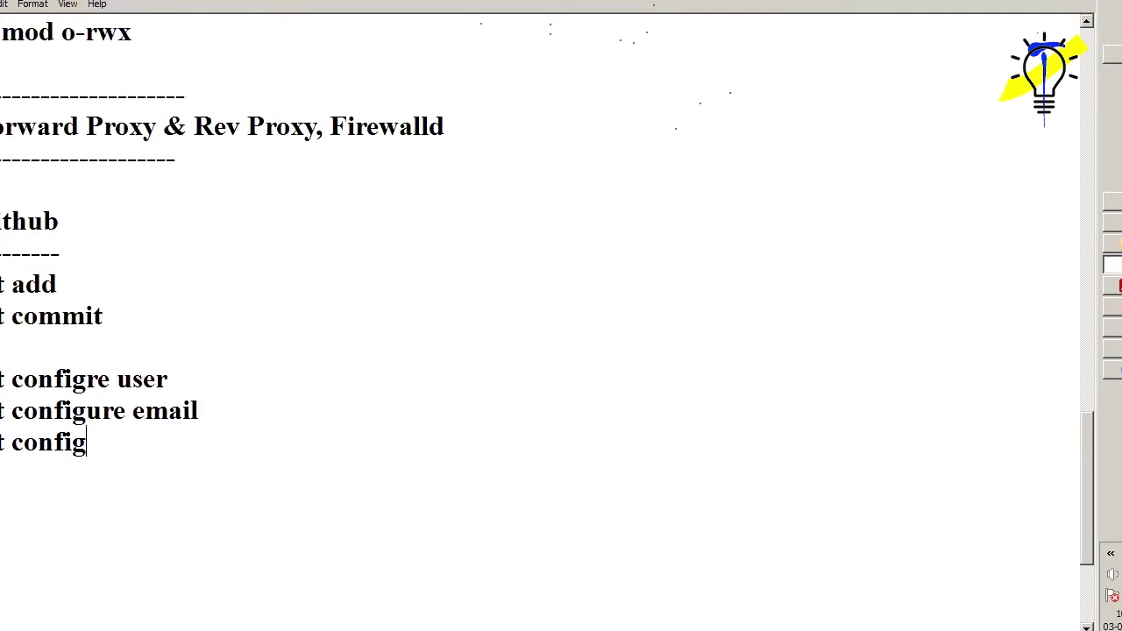
key("BackSpace")
type("re io.color")
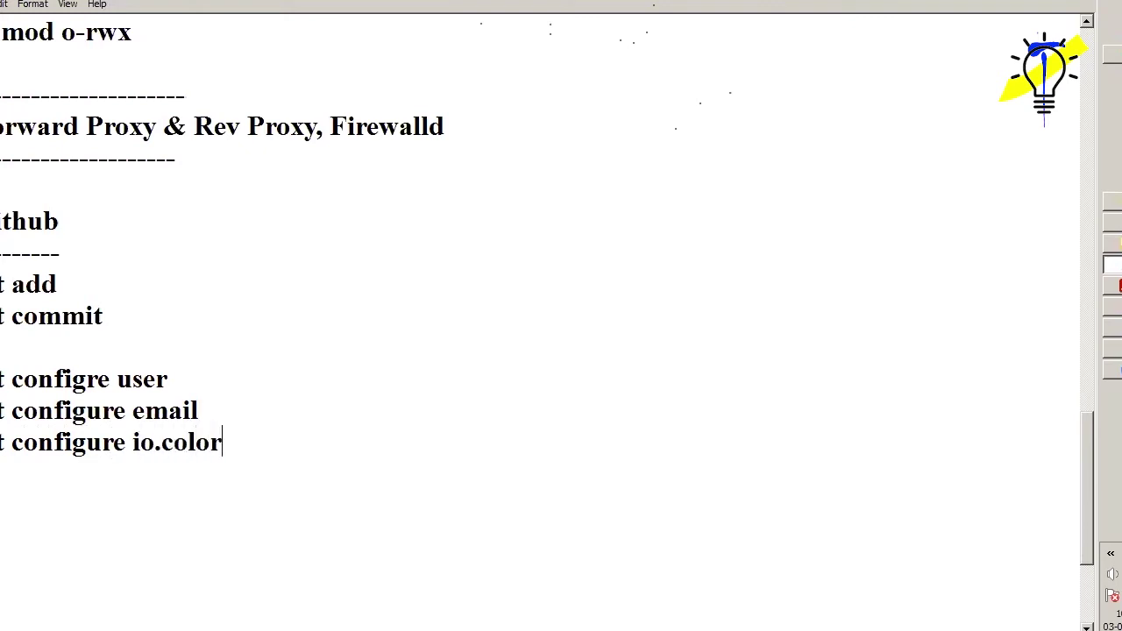
key("Return")
Type 'github push', 'github pull' and 'github merge' on separate lines.
type("thu")
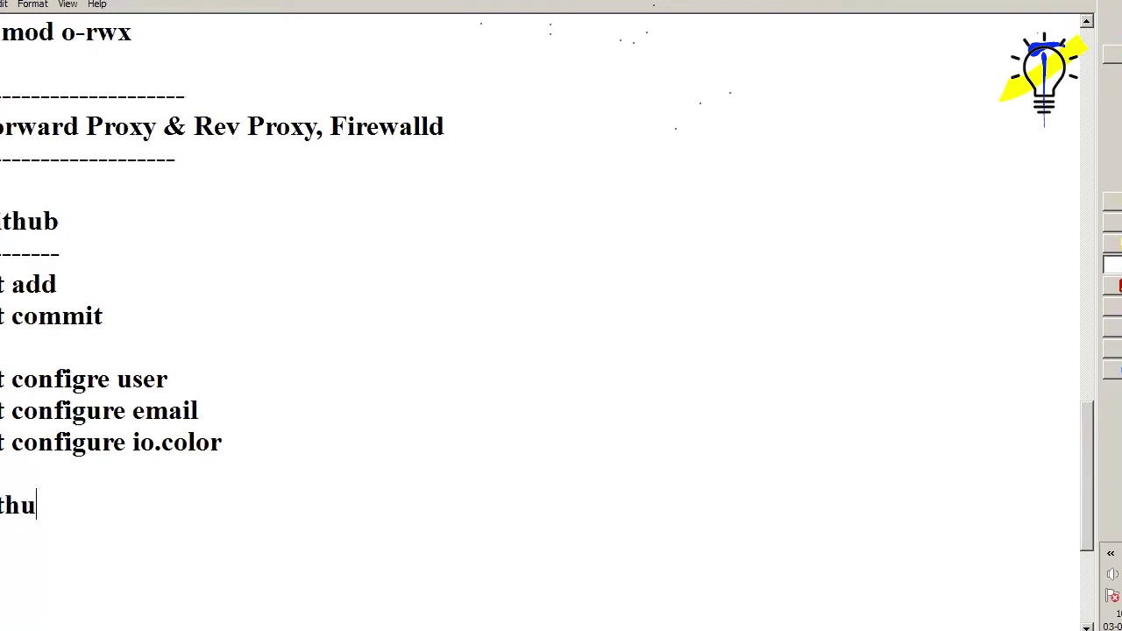
type("b push")
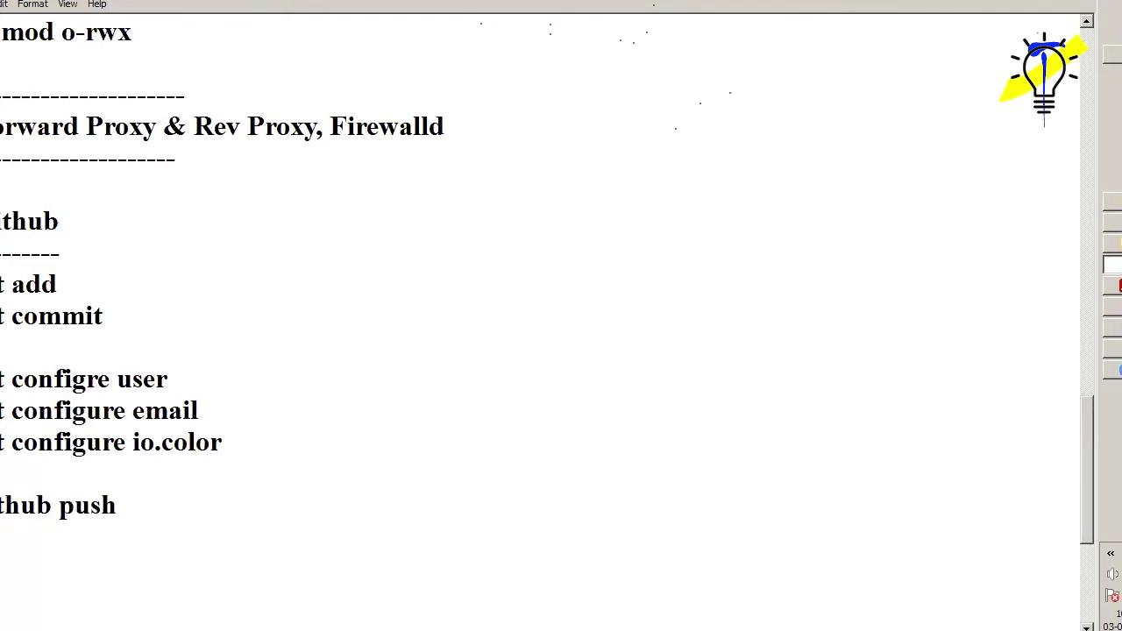
key("Return")
type("git")
type("hub")
type(" pul")
type("l")
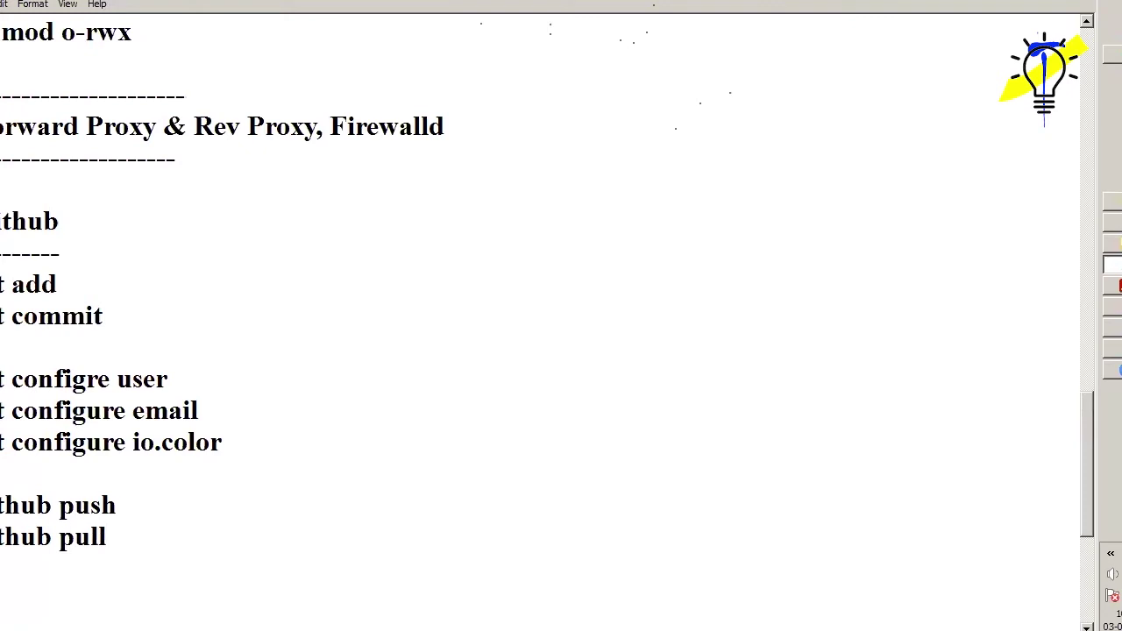
key("Return")
type("github m")
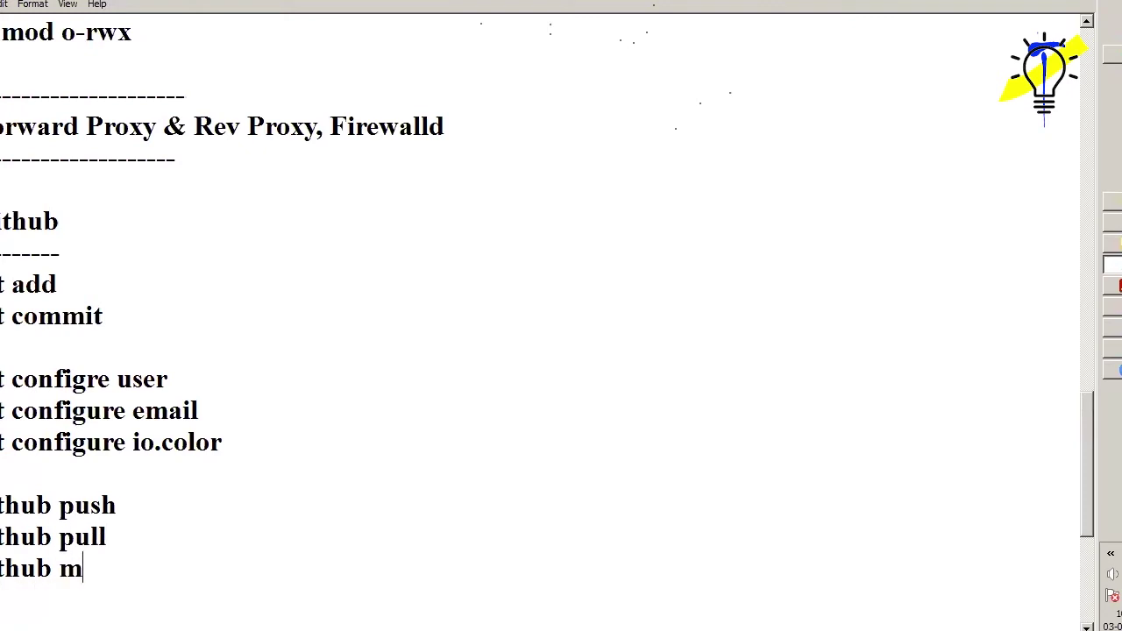
type("ercge")
key("BackSpace")
key("BackSpace")
key("BackSpace")
type("ge")
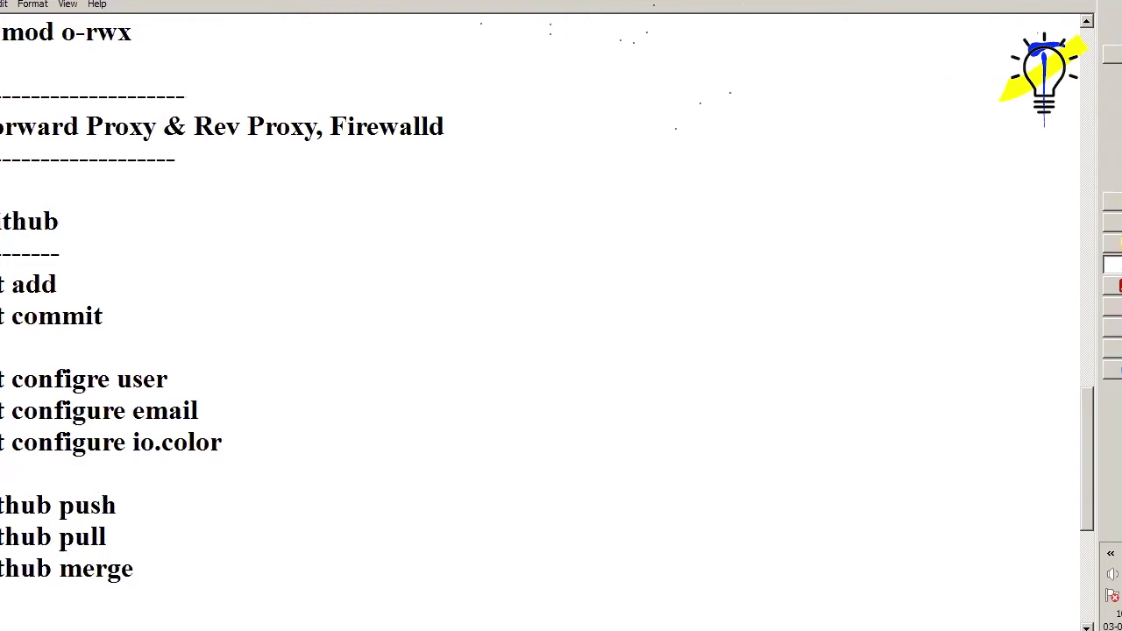
Add a 'git log' line below github merge.
left_click(160, 565)
key("Return")
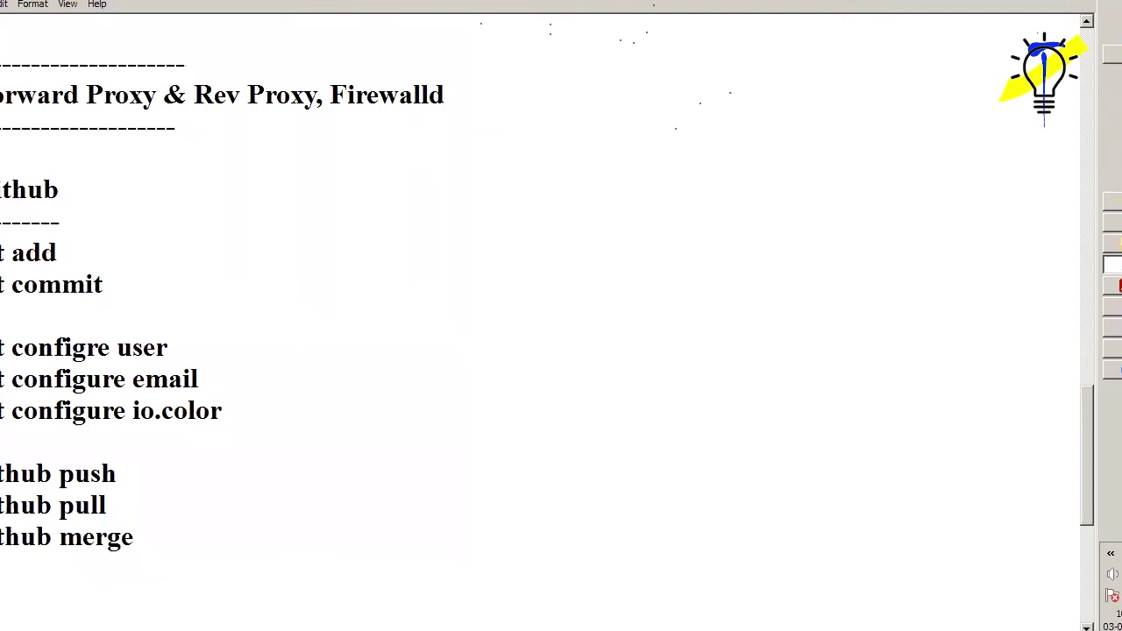
type("git lo")
type("g")
key("Return")
key("Return")
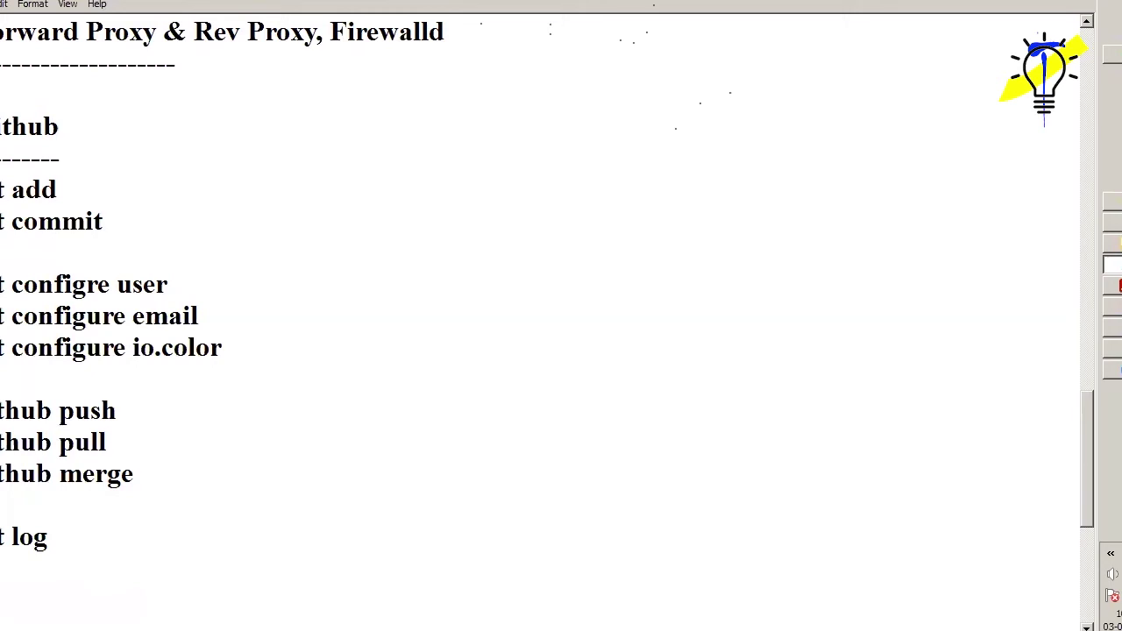
Add 'git init - .git' and 'git status' lines below the Github heading dashes.
left_click(86, 161)
key("Return")
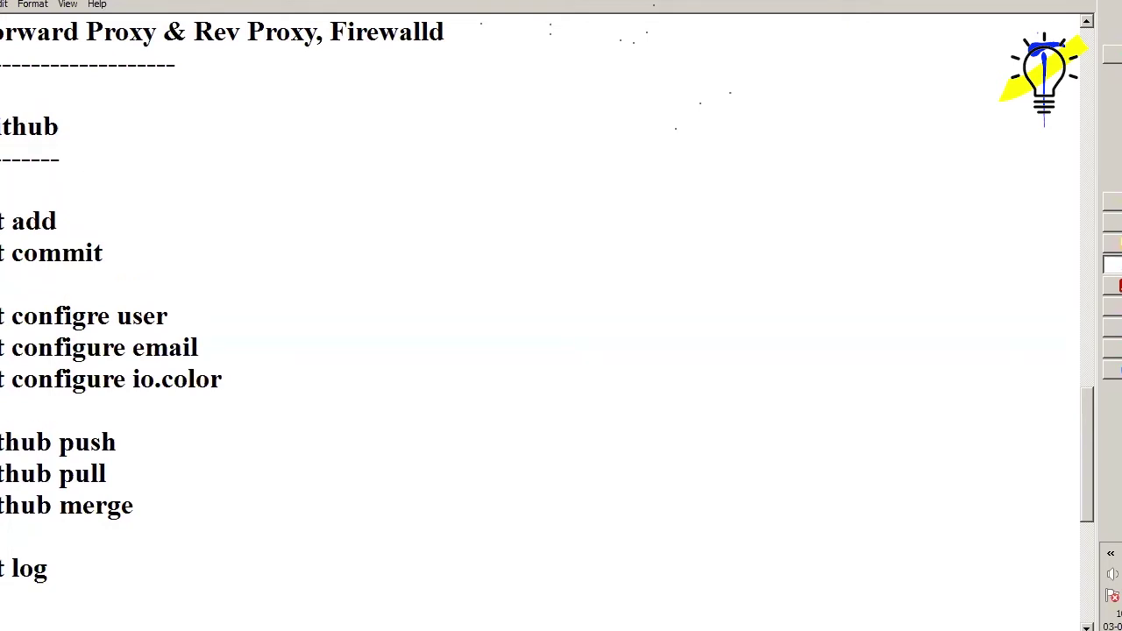
type("git initt")
key("BackSpace")
type("- .git")
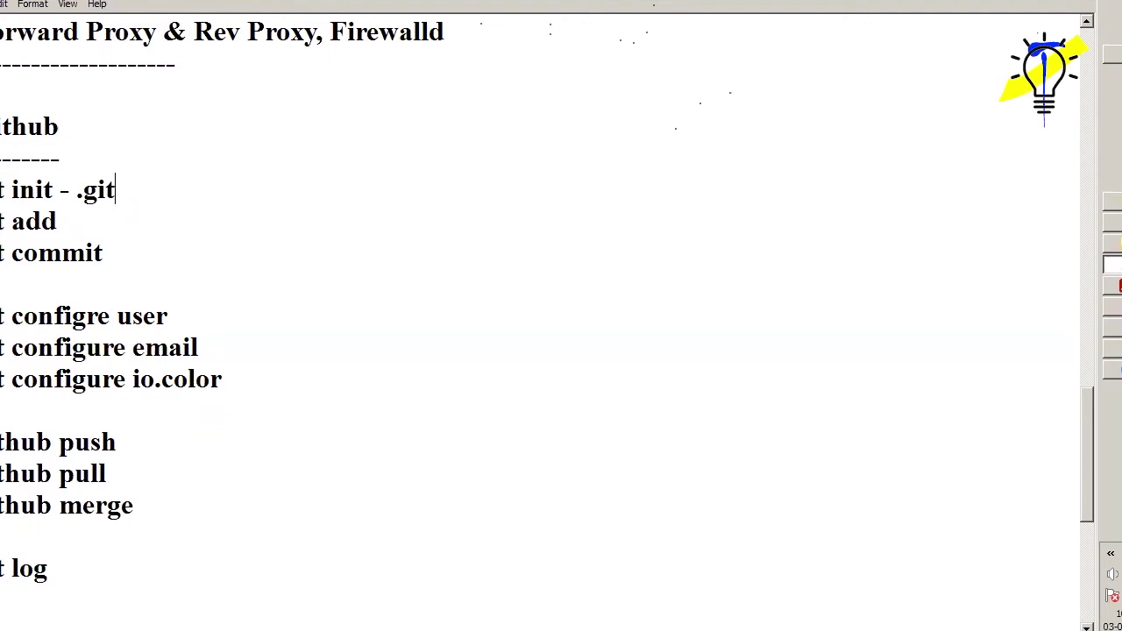
key("Return")
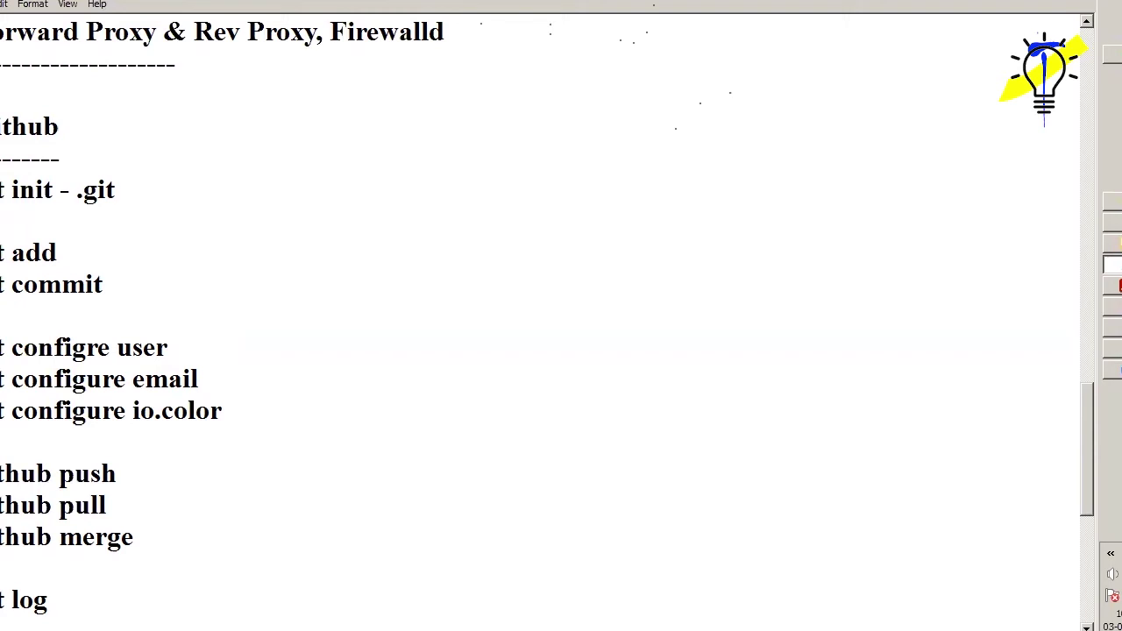
type("git s")
type("tatus")
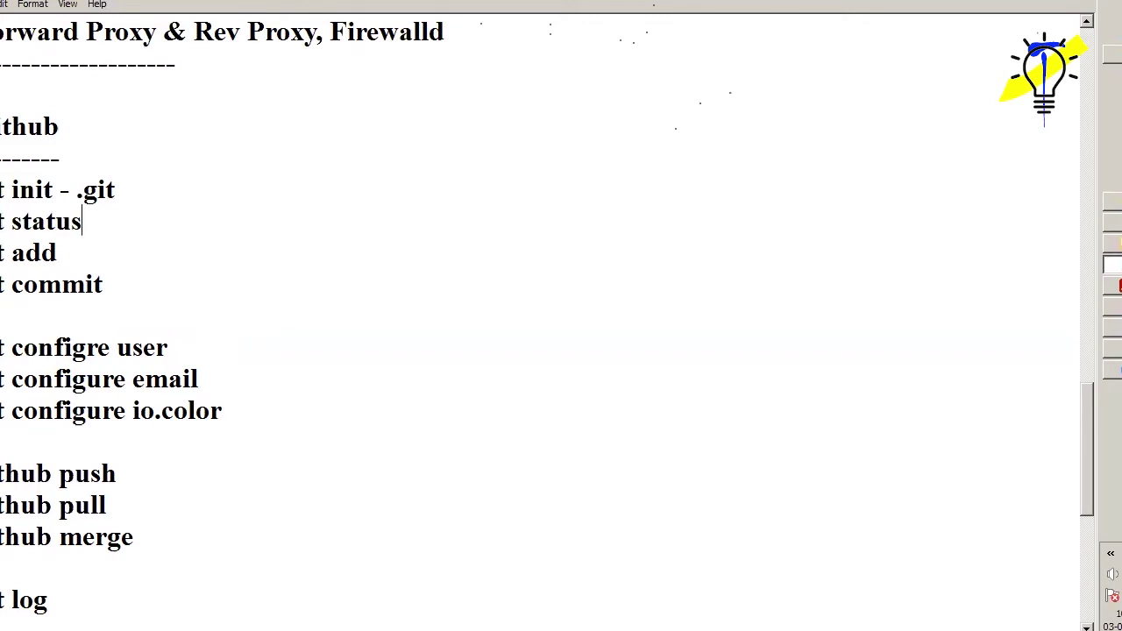
Add a 'git remote add' line after the git commit line.
key("Down")
key("Down")
key("End")
key("Return")
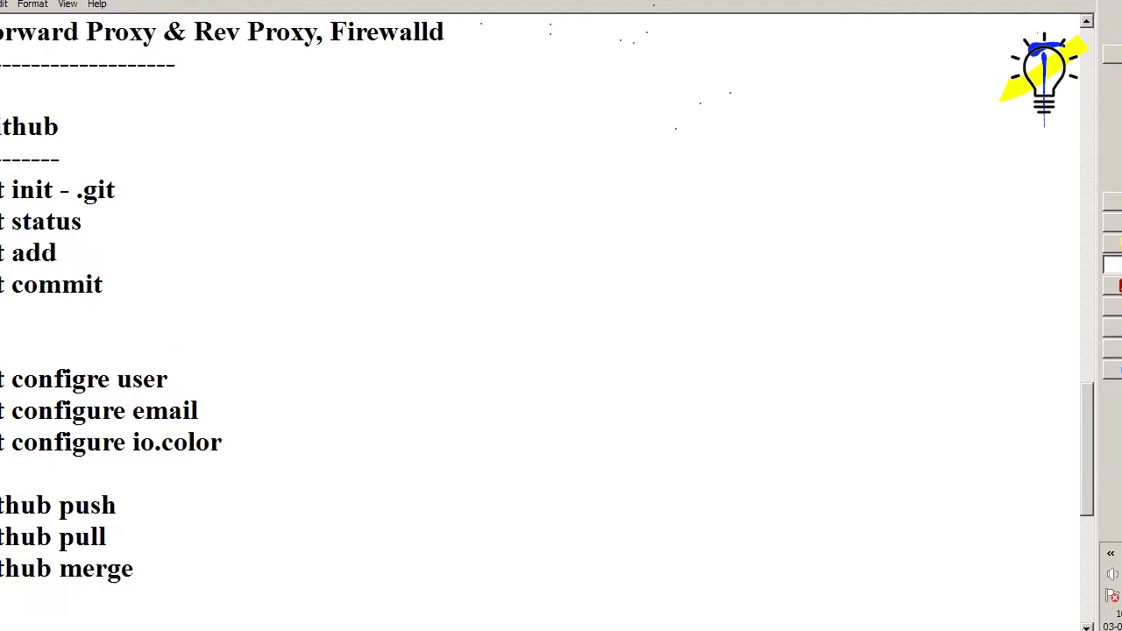
type("git remote ad")
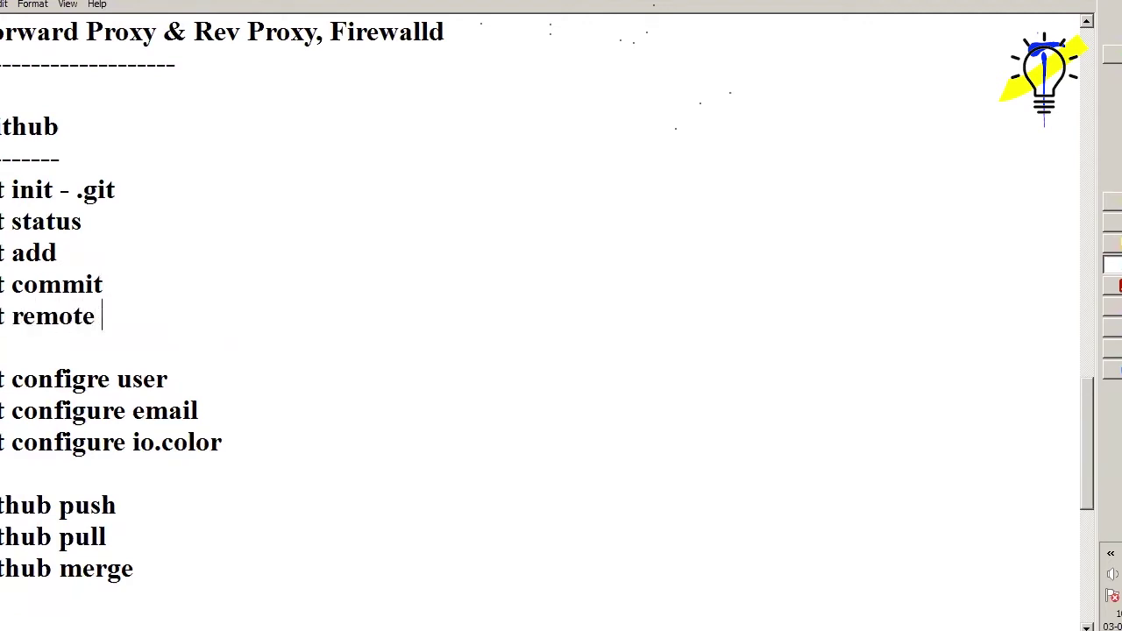
type("d")
Correct the two config lines to 'git config --global user.name' and '--global user.email'.
key("Down")
key("Down")
key("End")
key("BackSpace")
key("BackSpace")
key("BackSpace")
key("BackSpace")
key("BackSpace")
key("BackSpace")
key("BackSpace")
key("BackSpace")
key("BackSpace")
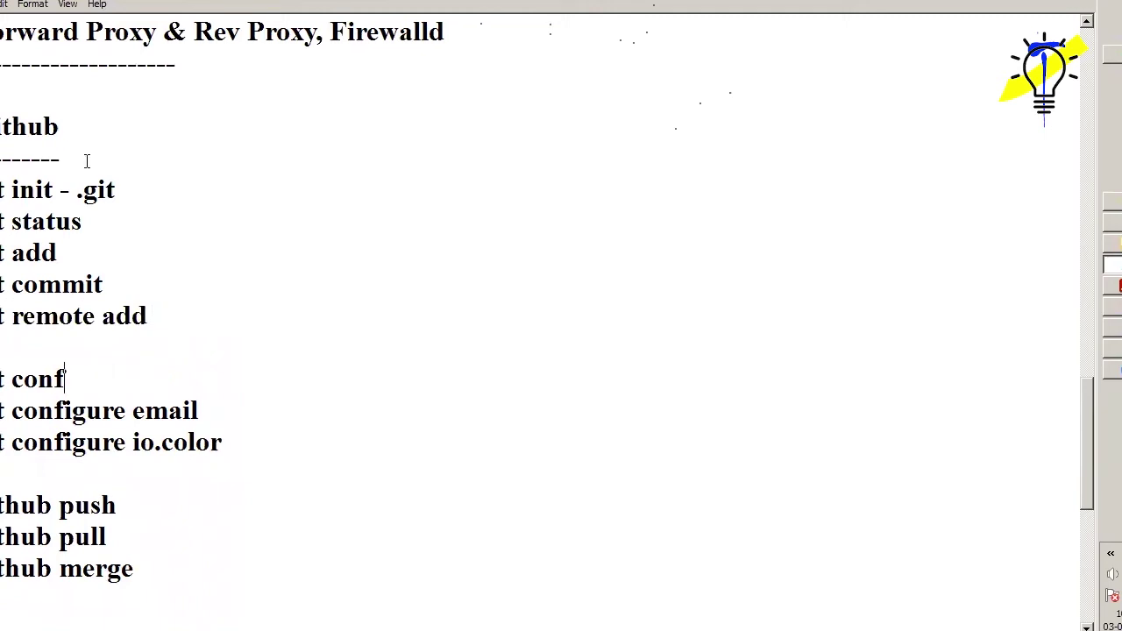
type("ig --global ")
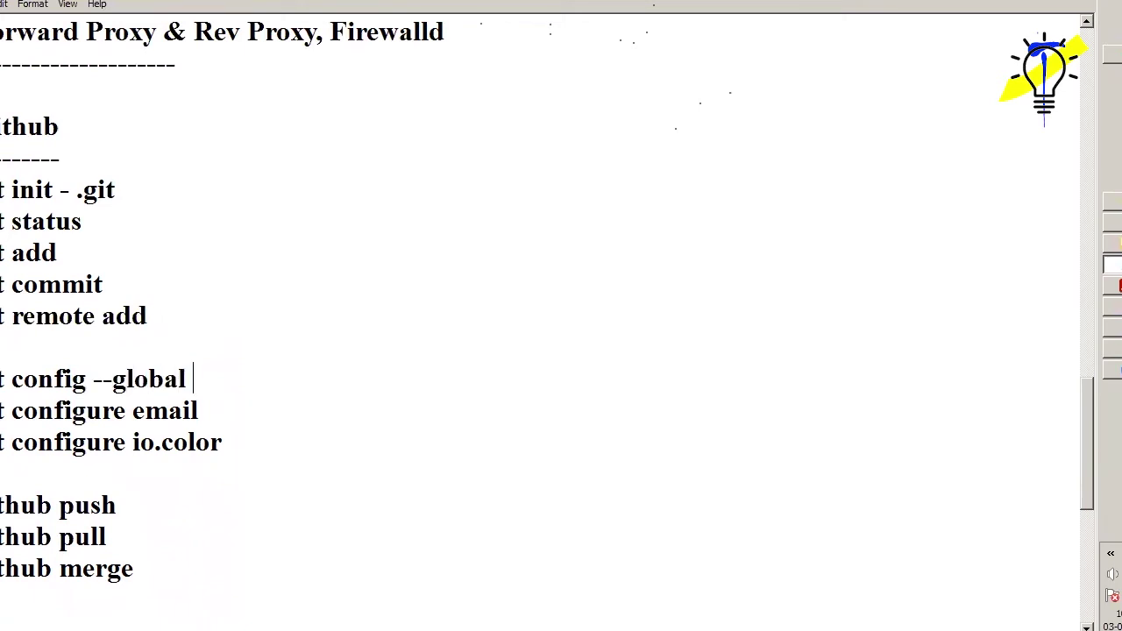
type("user.name")
key("Down")
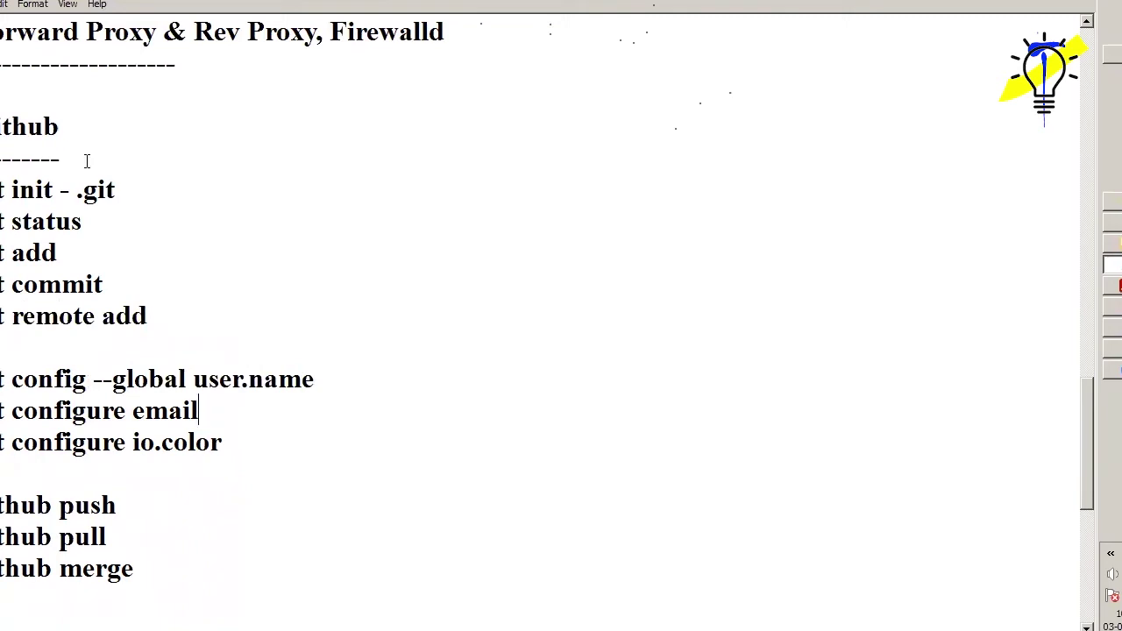
key("BackSpace")
key("BackSpace")
key("BackSpace")
key("BackSpace")
key("BackSpace")
key("BackSpace")
key("BackSpace")
key("BackSpace")
key("BackSpace")
key("BackSpace")
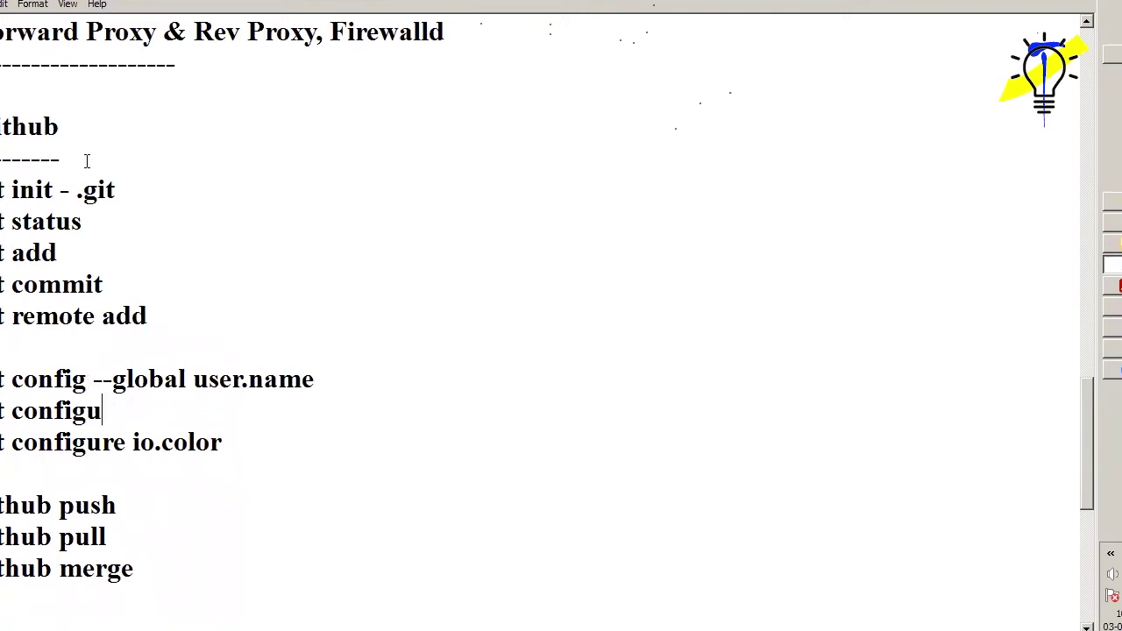
type("--gfl")
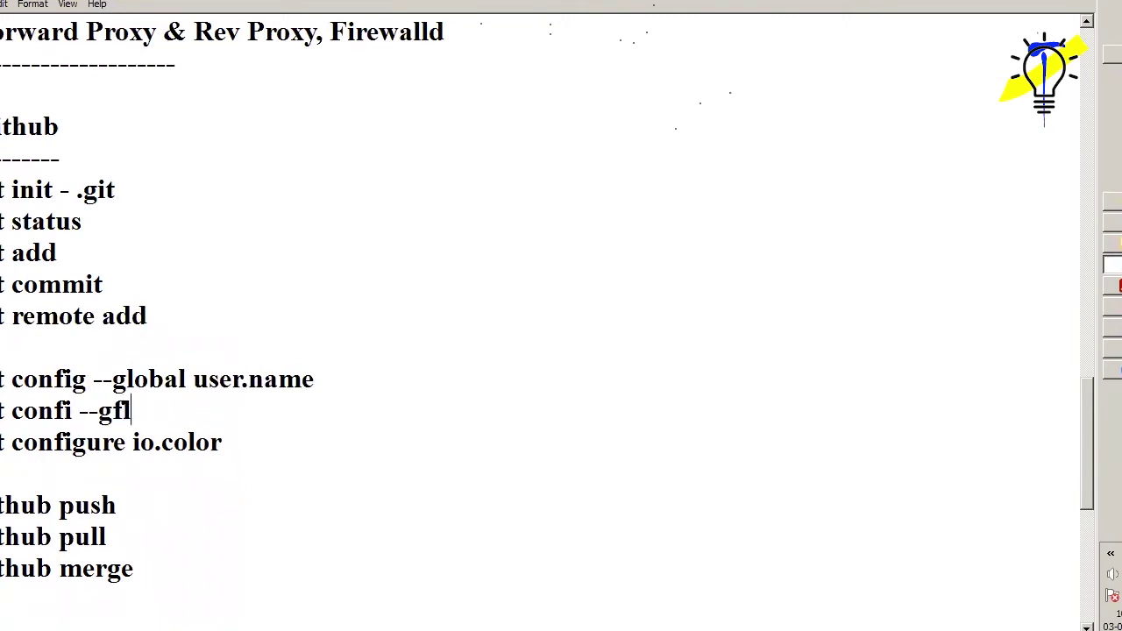
key("BackSpace")
key("BackSpace")
type("lobal")
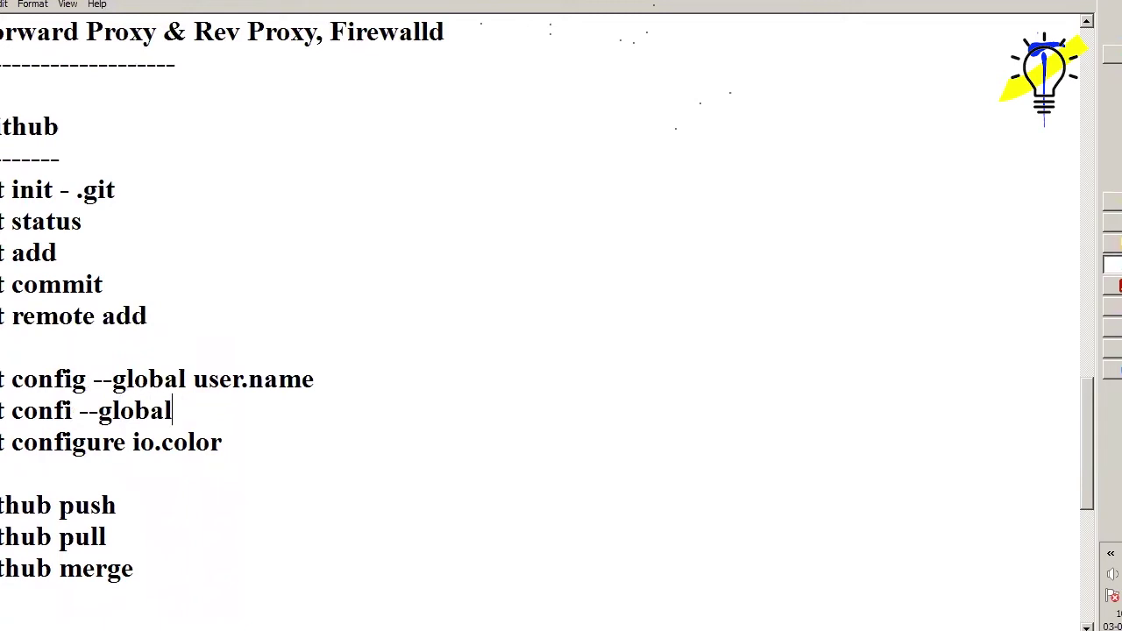
type(" user.ema")
type("il")
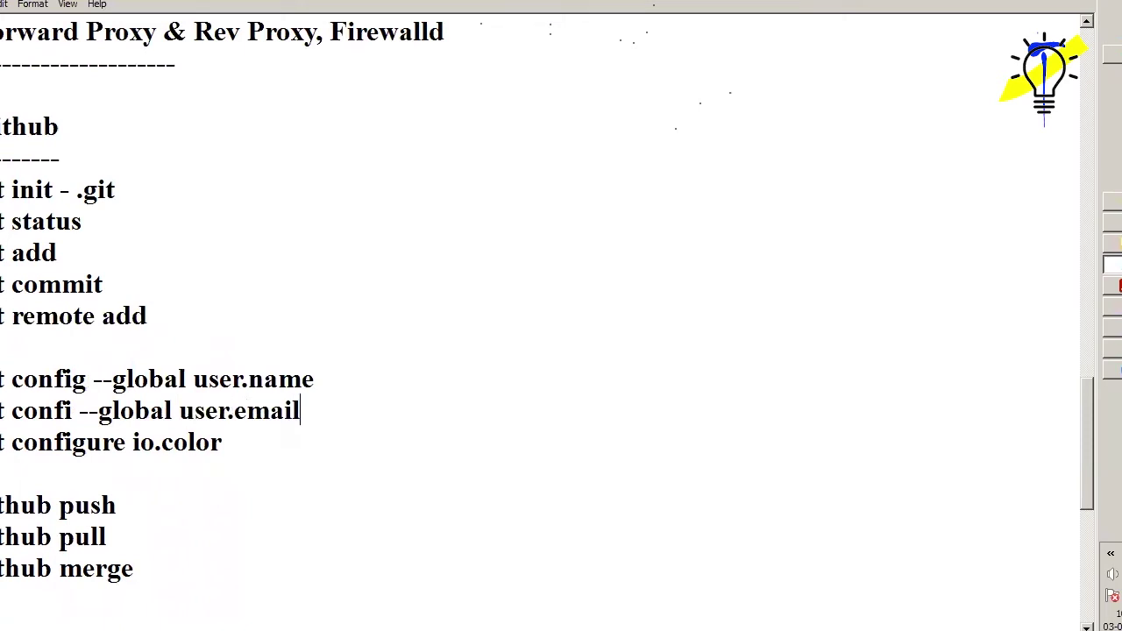
Delete the 'git configure io.color' line.
key("Down")
key("shift+Home")
key("BackSpace")
key("BackSpace")
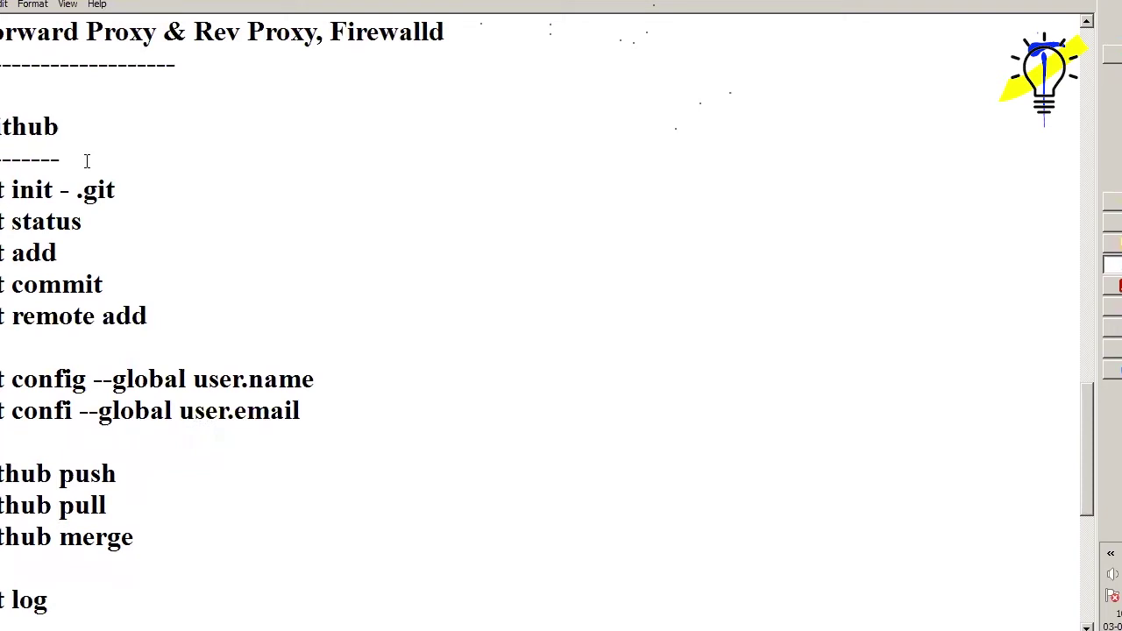
Change 'github' to 'git' on the push, pull and merge lines.
key("Right")
key("Right")
key("Right")
key("Right")
key("BackSpace")
key("BackSpace")
key("BackSpace")
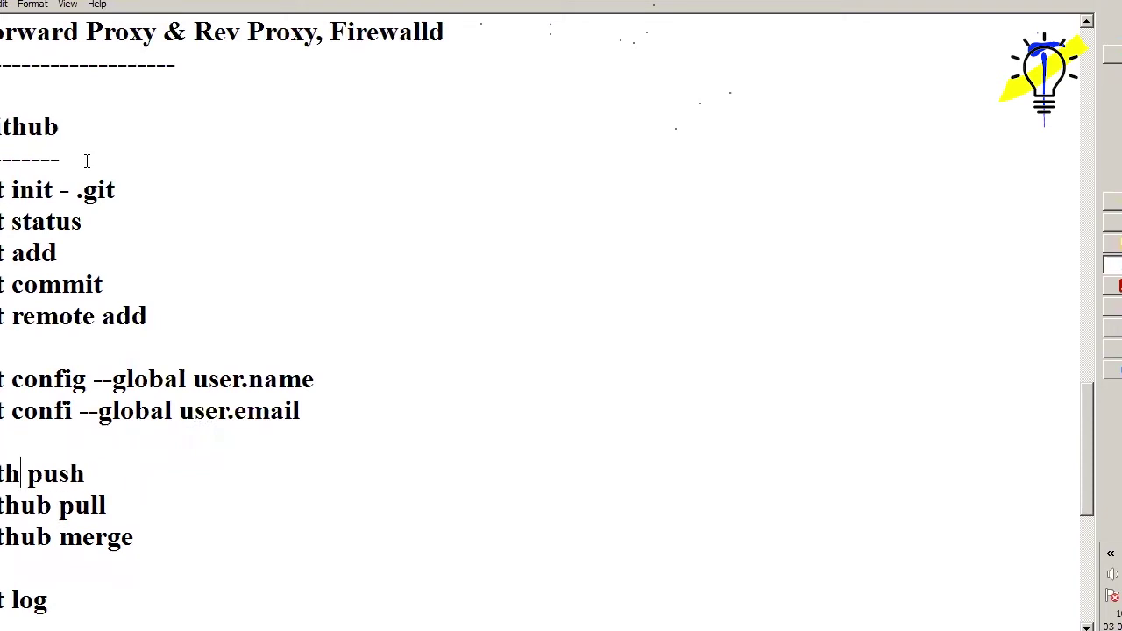
key("Down")
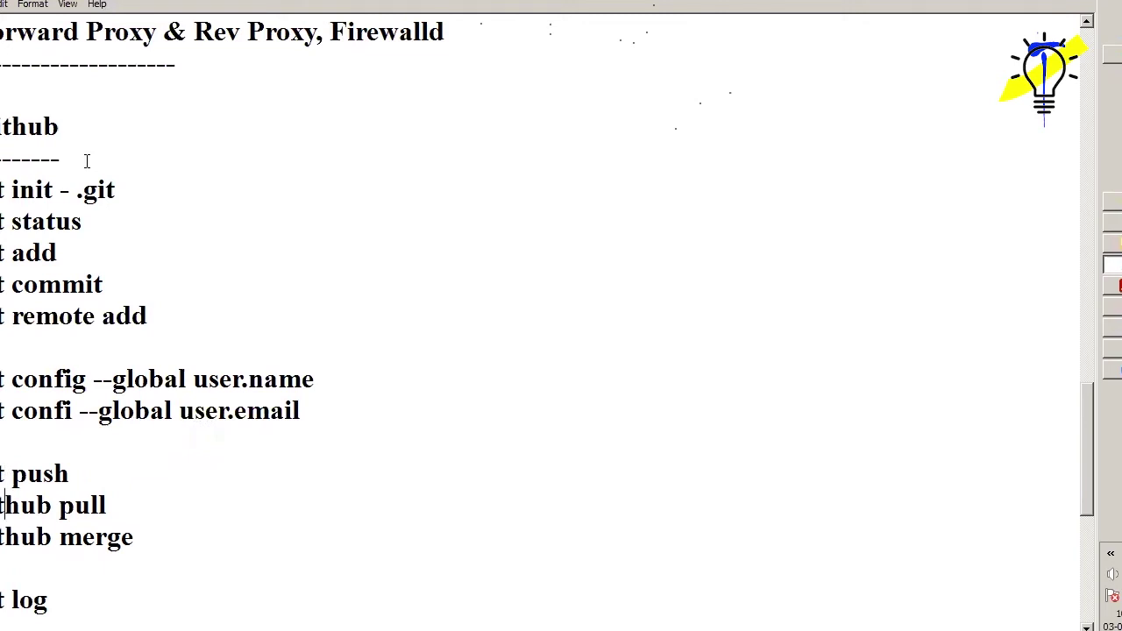
key("Delete")
key("Delete")
key("Delete")
key("Down")
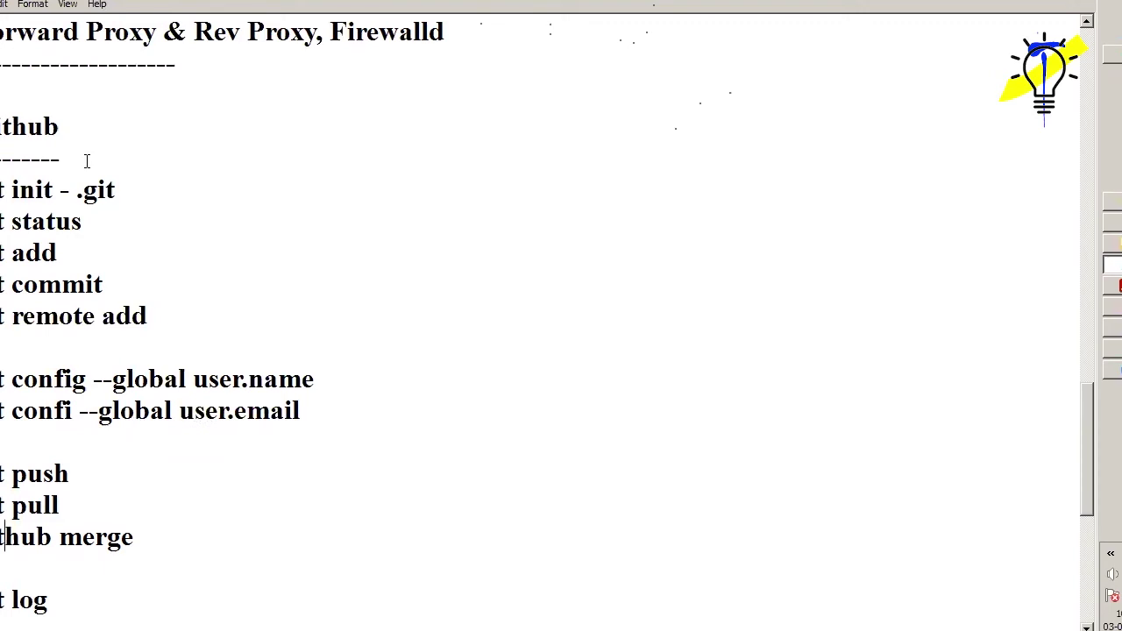
key("Delete")
key("Delete")
key("Delete")
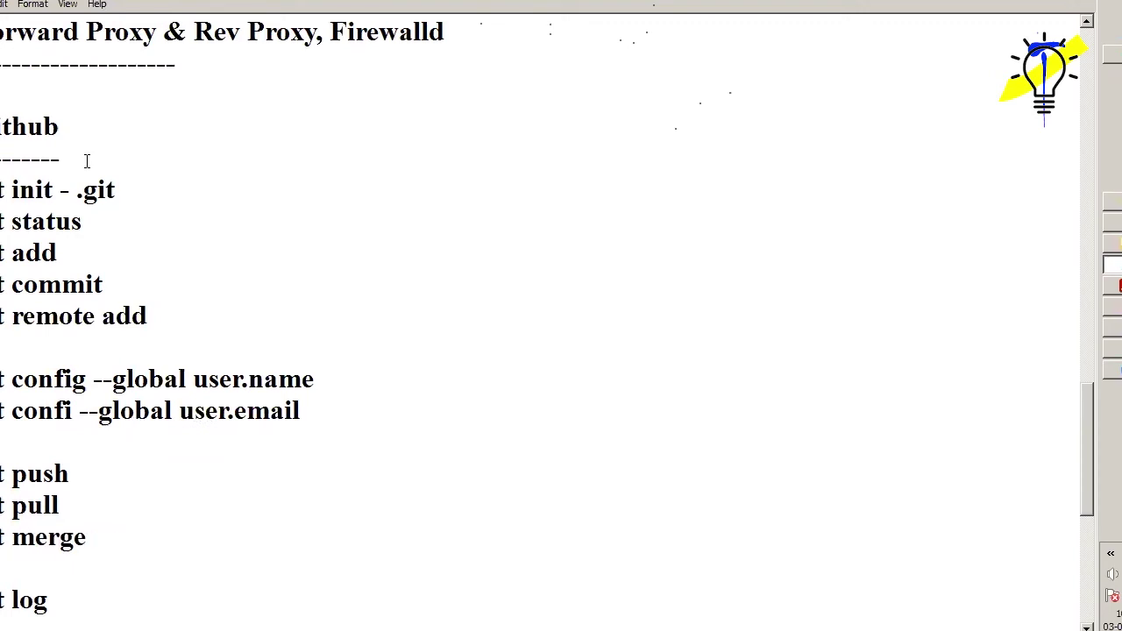
Add 'git reset', 'git rebase' and 'git cherrypick' lines below git log.
key("Return")
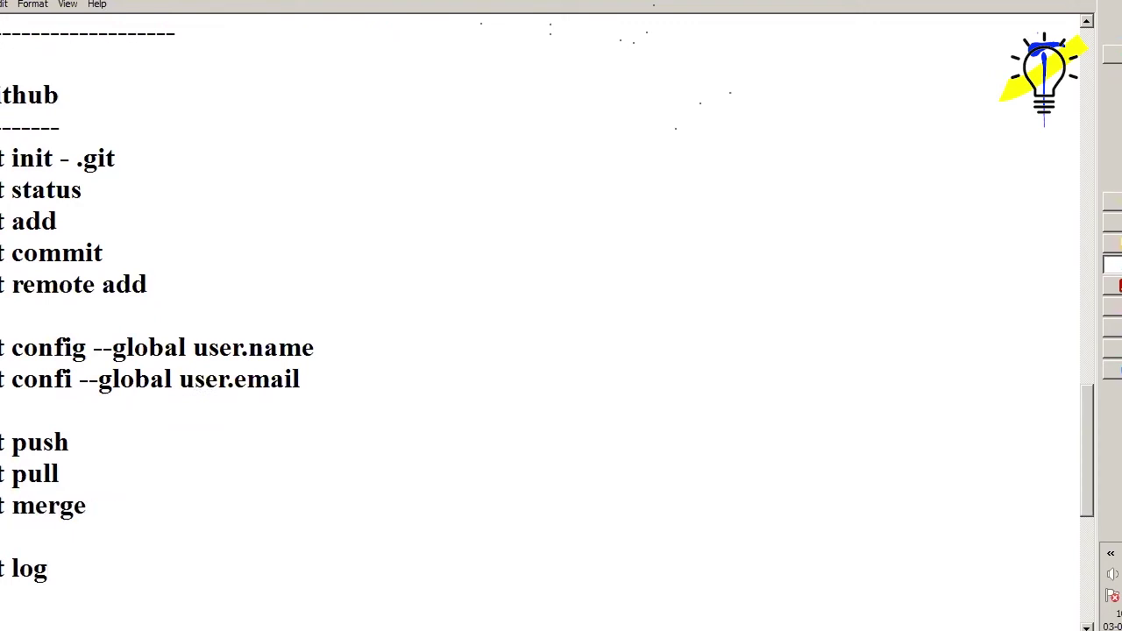
type("git resrty")
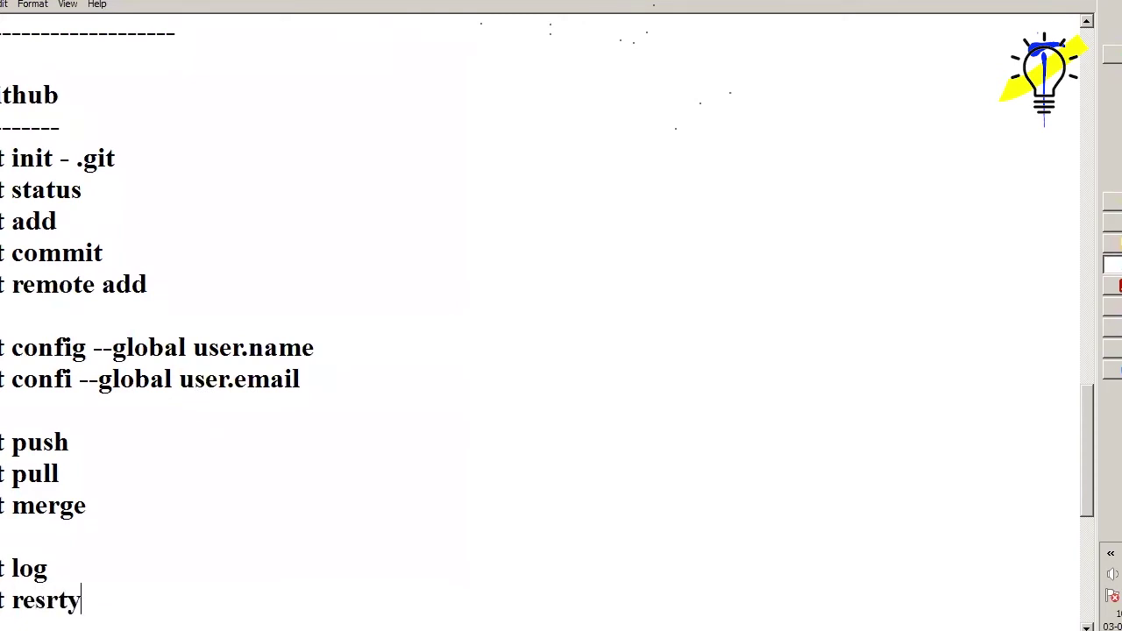
key("BackSpace")
key("BackSpace")
key("BackSpace")
type("et")
key("Return")
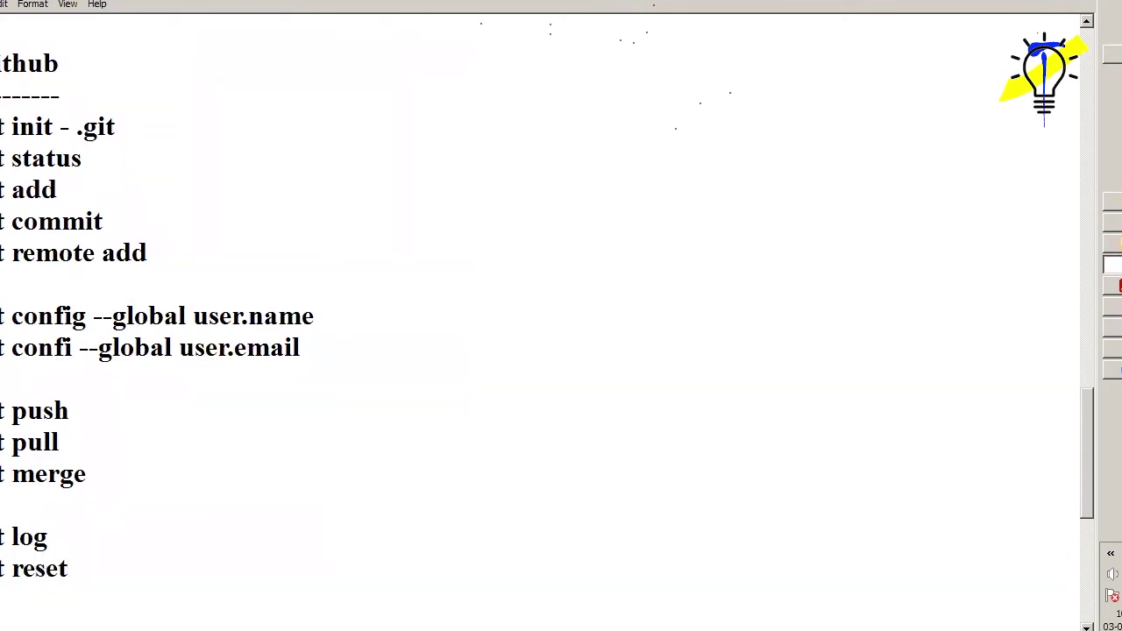
type("git rebase")
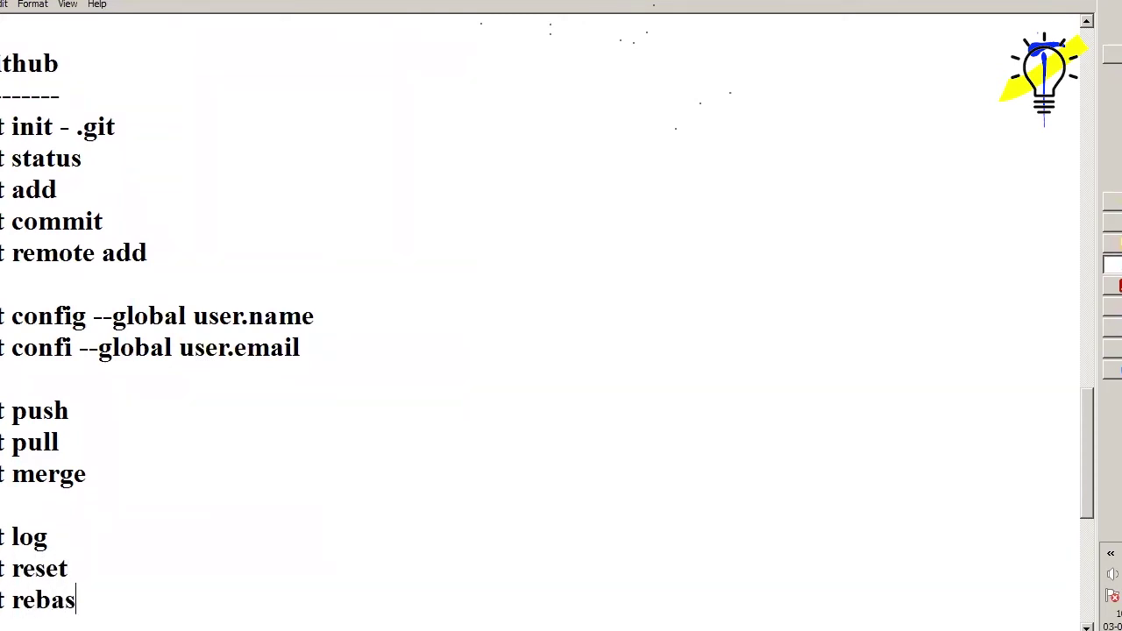
key("Return")
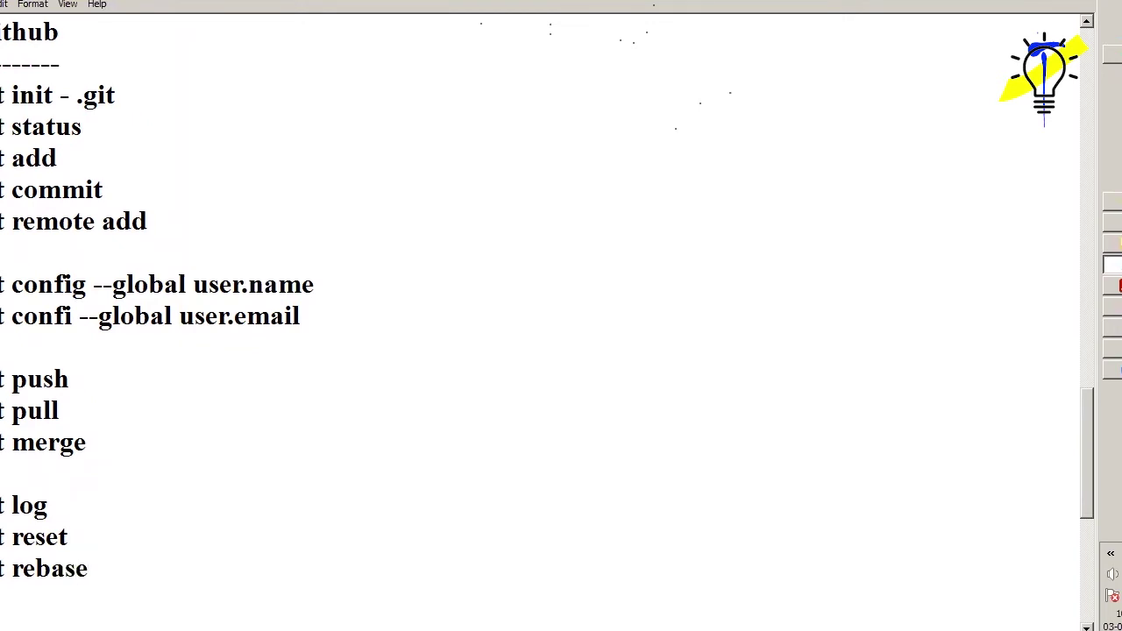
type("git cherry")
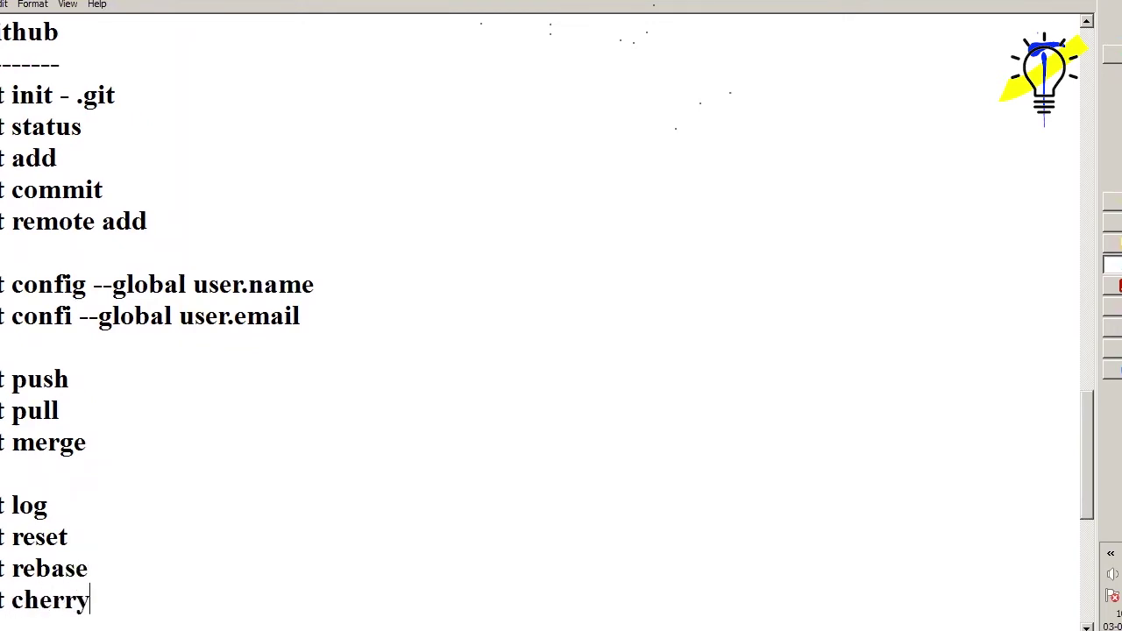
type("pick")
key("Return")
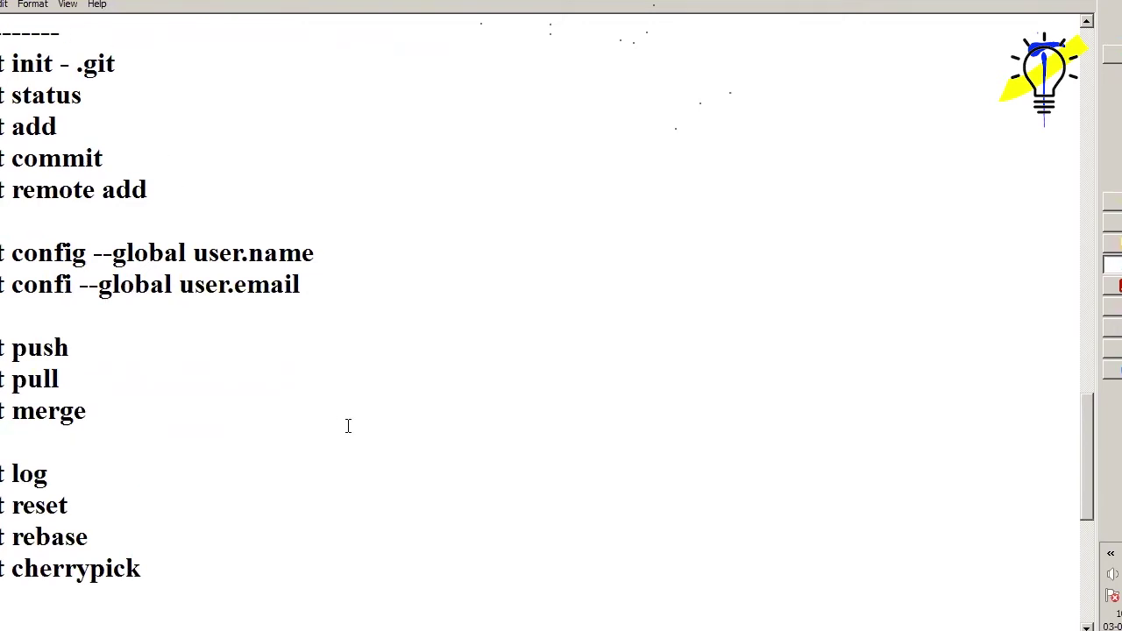
left_click(188, 184)
Add 'git checkout', 'git branch' and 'git branch -d' lines after git remote add.
key("Return")
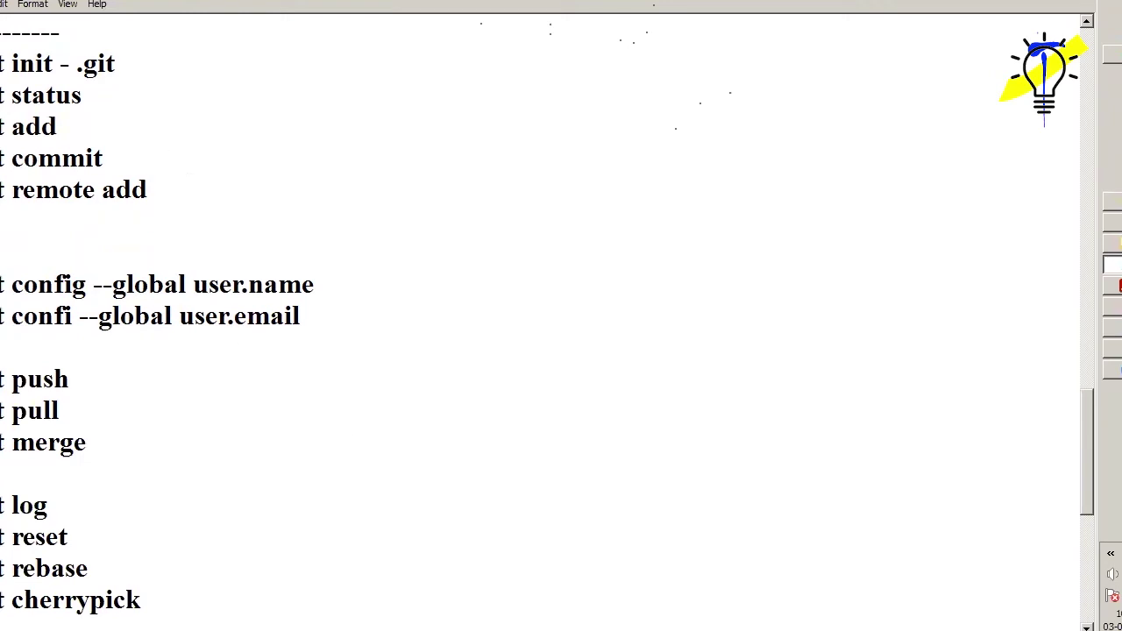
type("git c")
type("heckout")
key("Return")
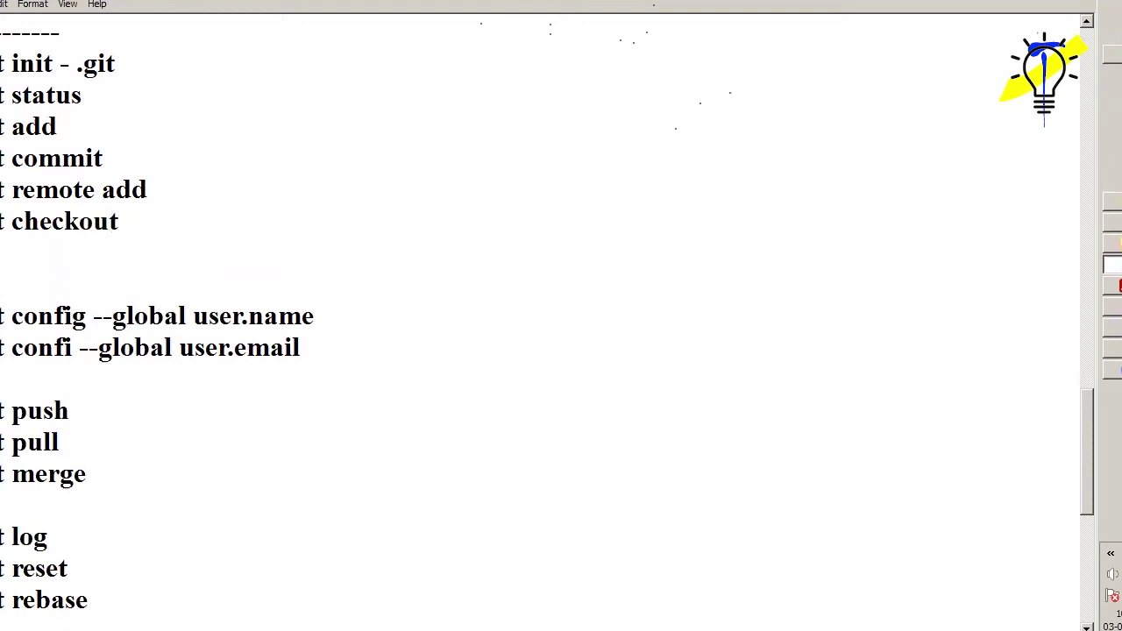
type("git bra")
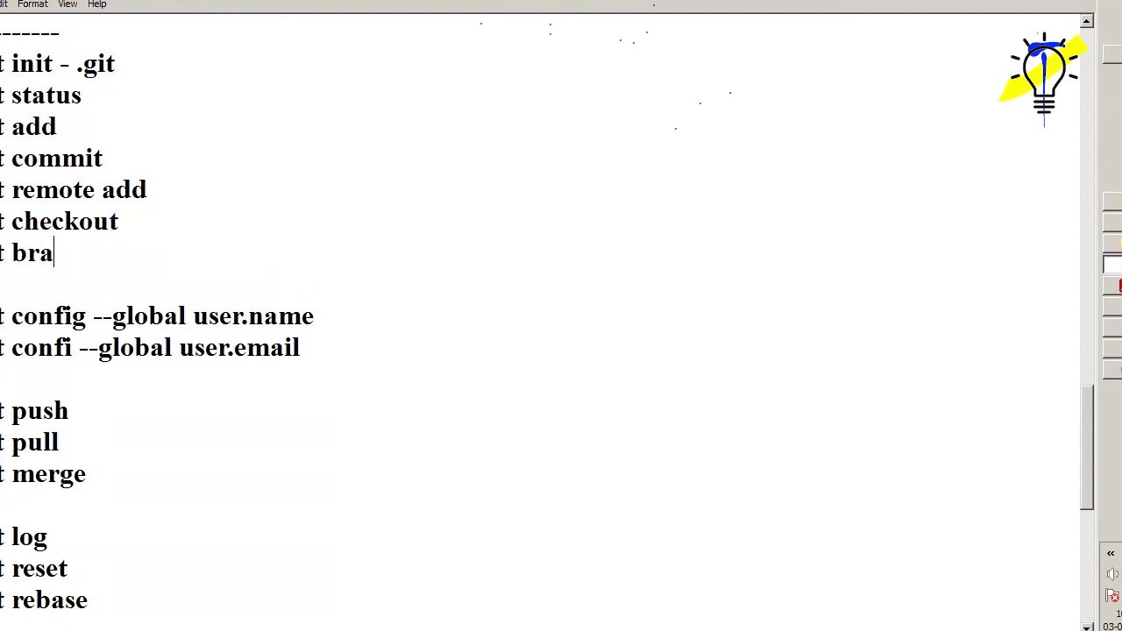
type("nch")
key("Return")
type("git branch")
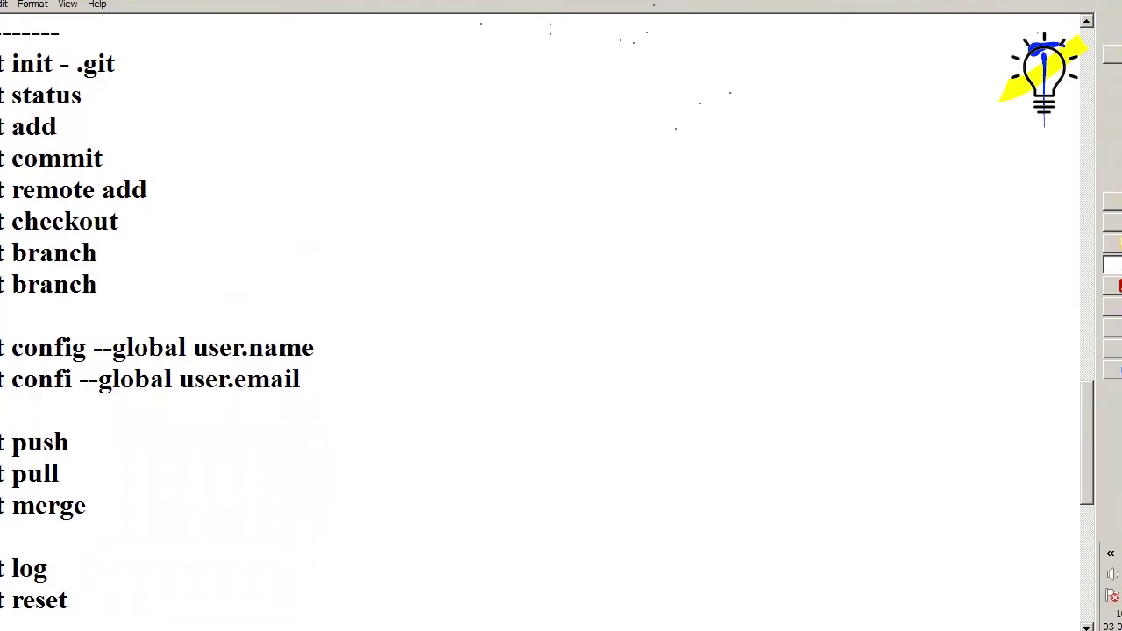
type(" -d")
key("Return")
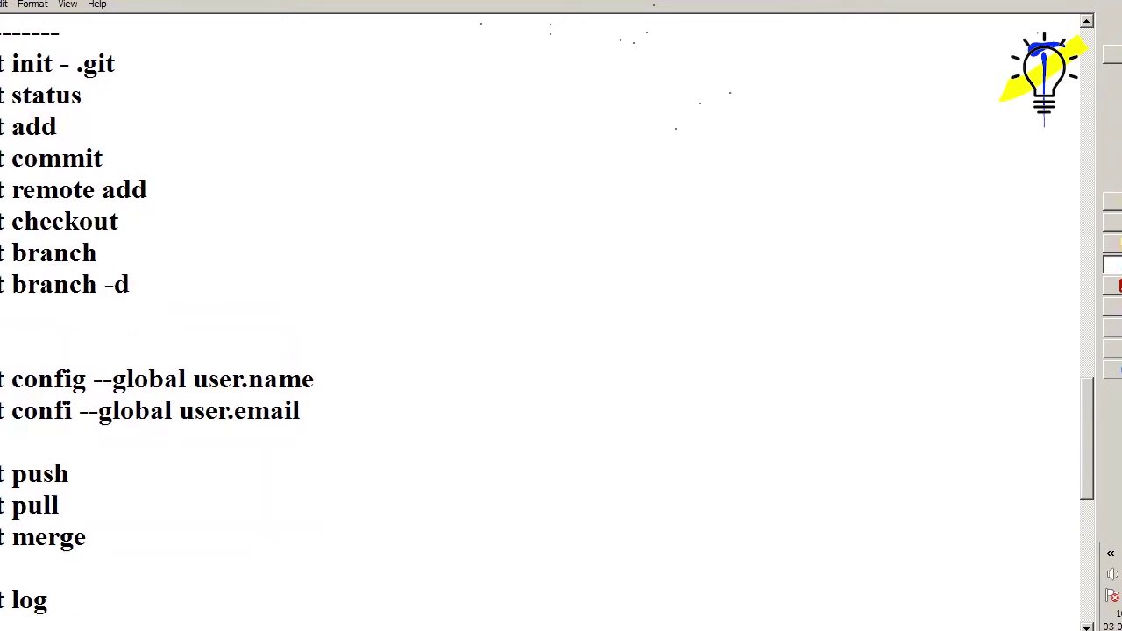
key("BackSpace")
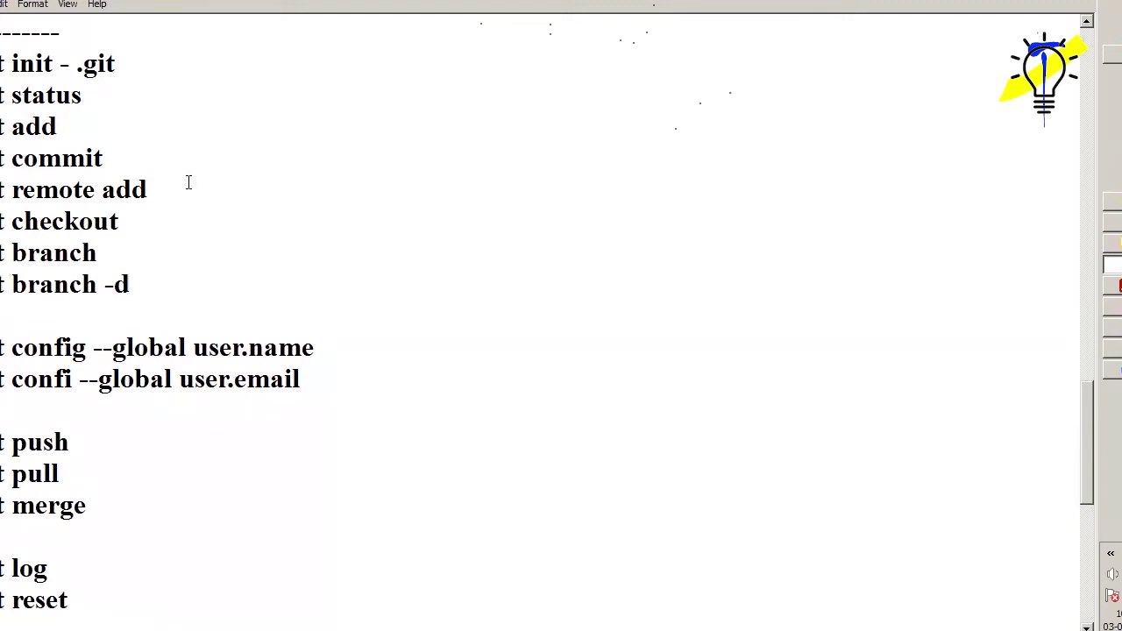
Add 'git fetch' after git push and 'show' after log, then retype reset and rebase.
key("Return")
type("git fetch")
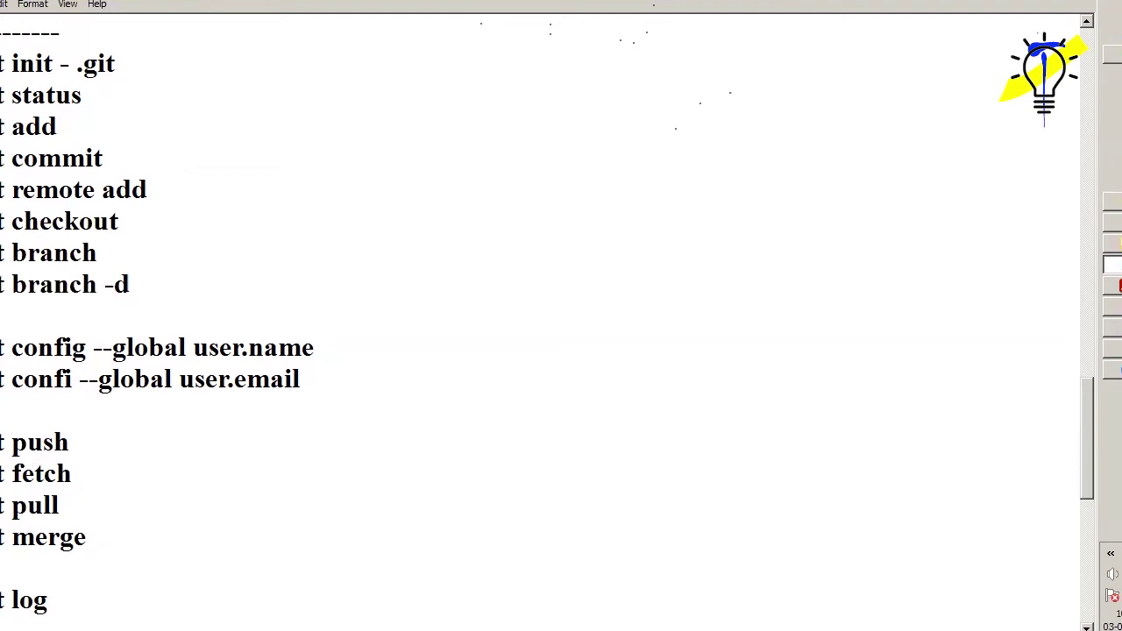
key("Down")
key("Down")
key("Down")
key("Down")
key("Down")
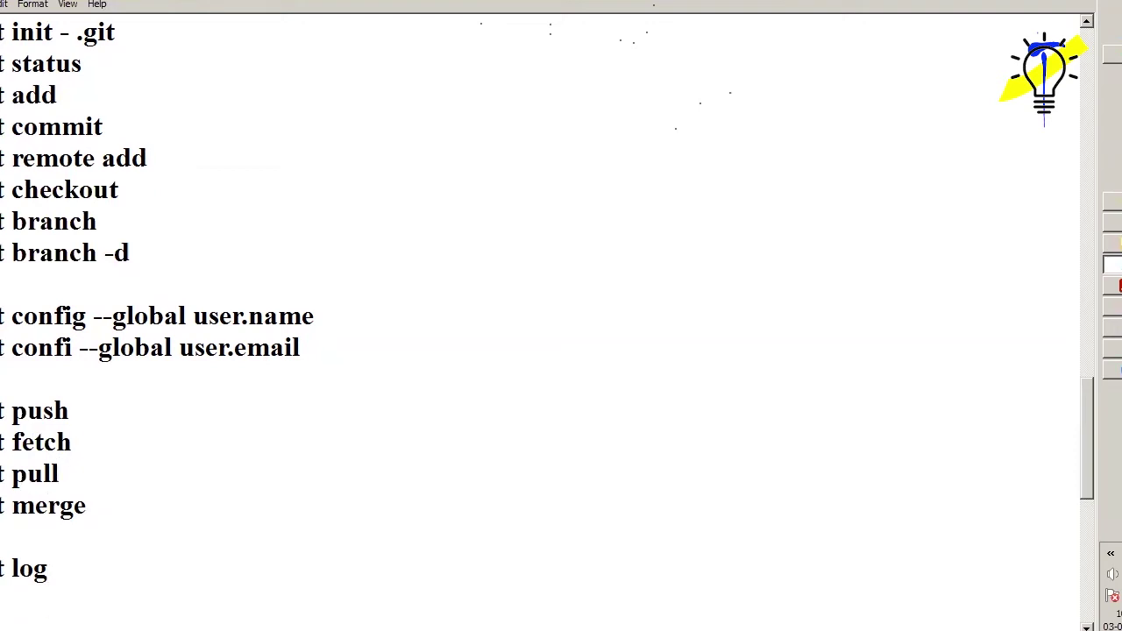
type("showe")
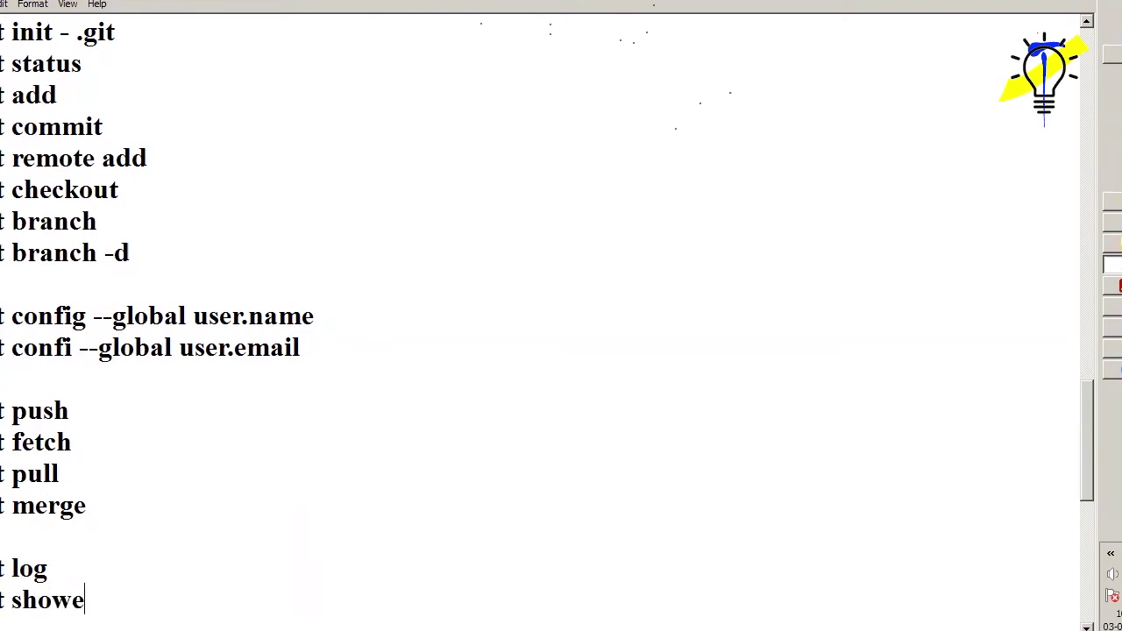
key("BackSpace")
key("Down")
type("reset")
key("Down")
type("rebase")
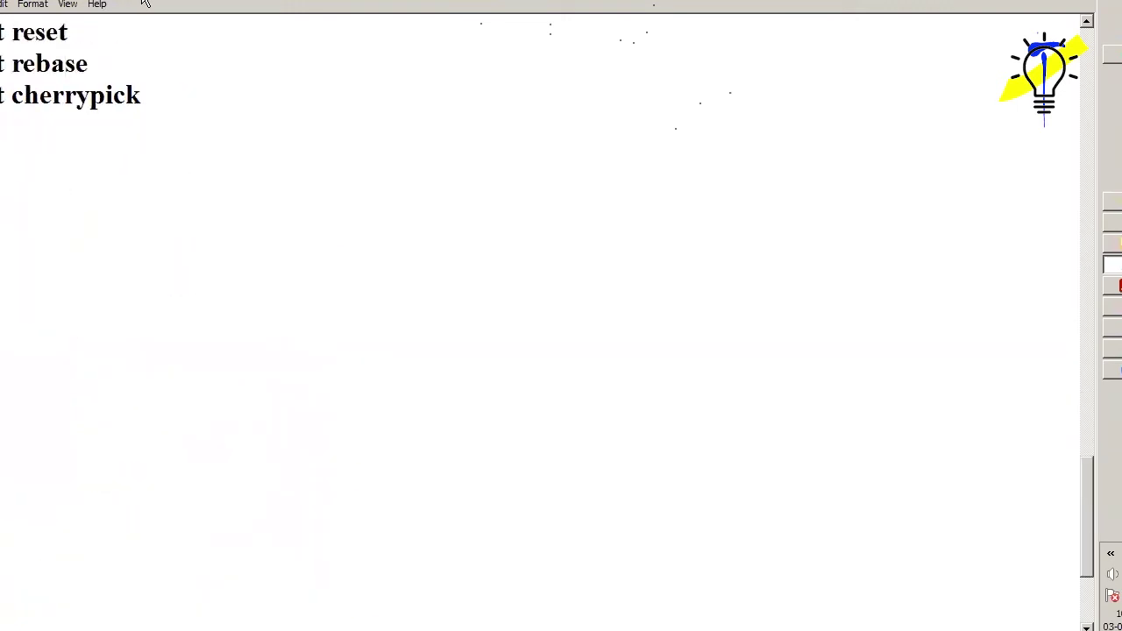
Switch to the Chrome window showing try.github.io's Resources to learn Git page.
key("alt+Tab")
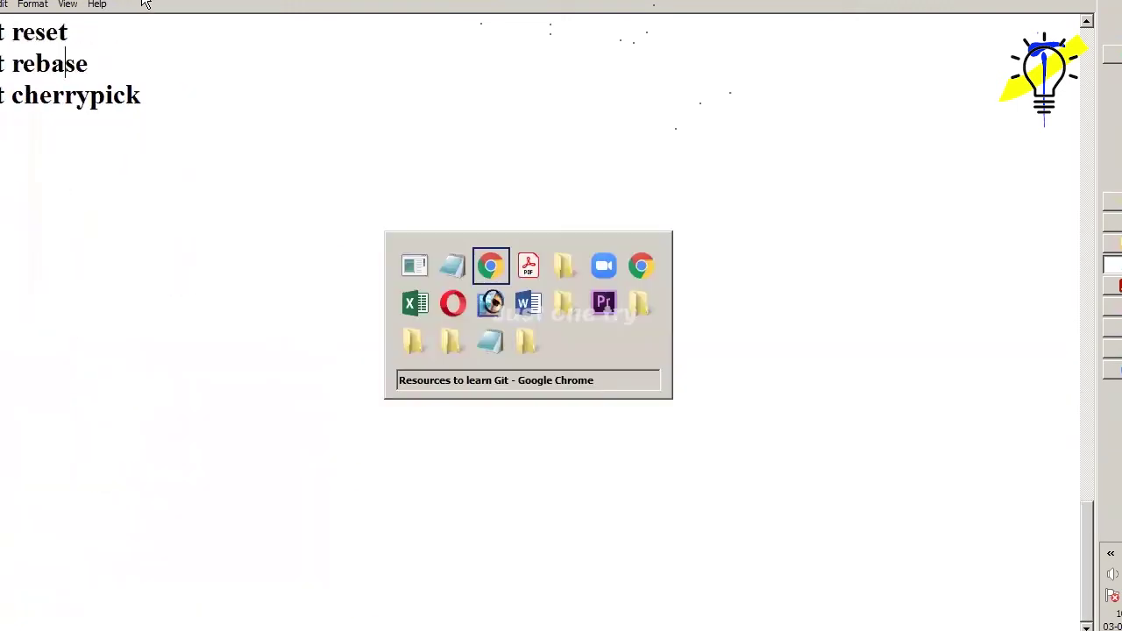
key("alt+Tab")
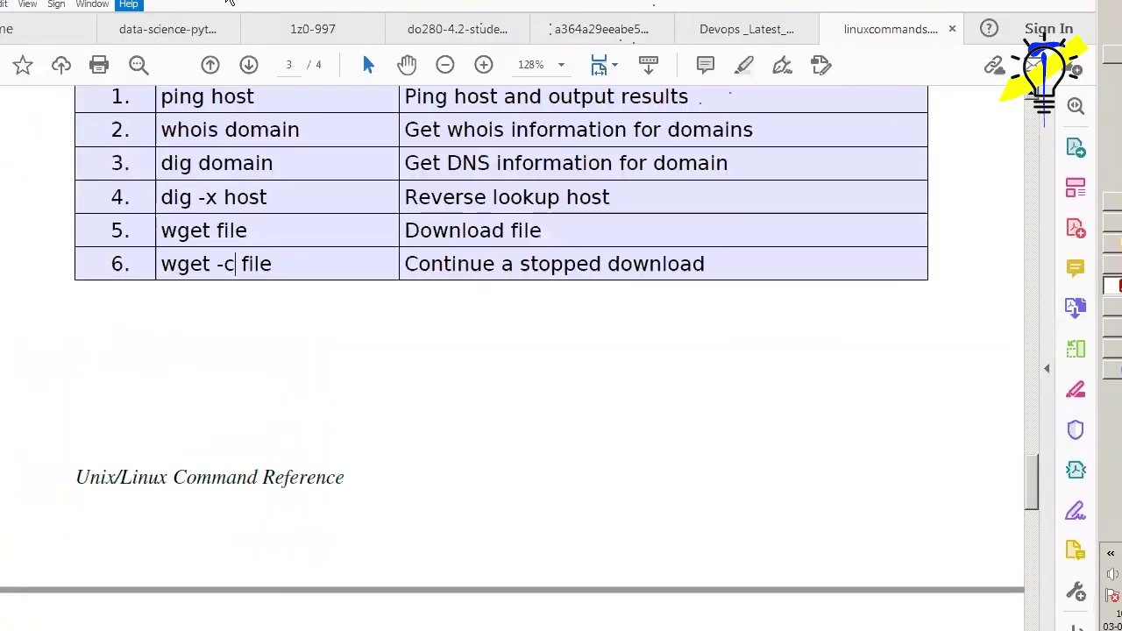
key("alt+Tab")
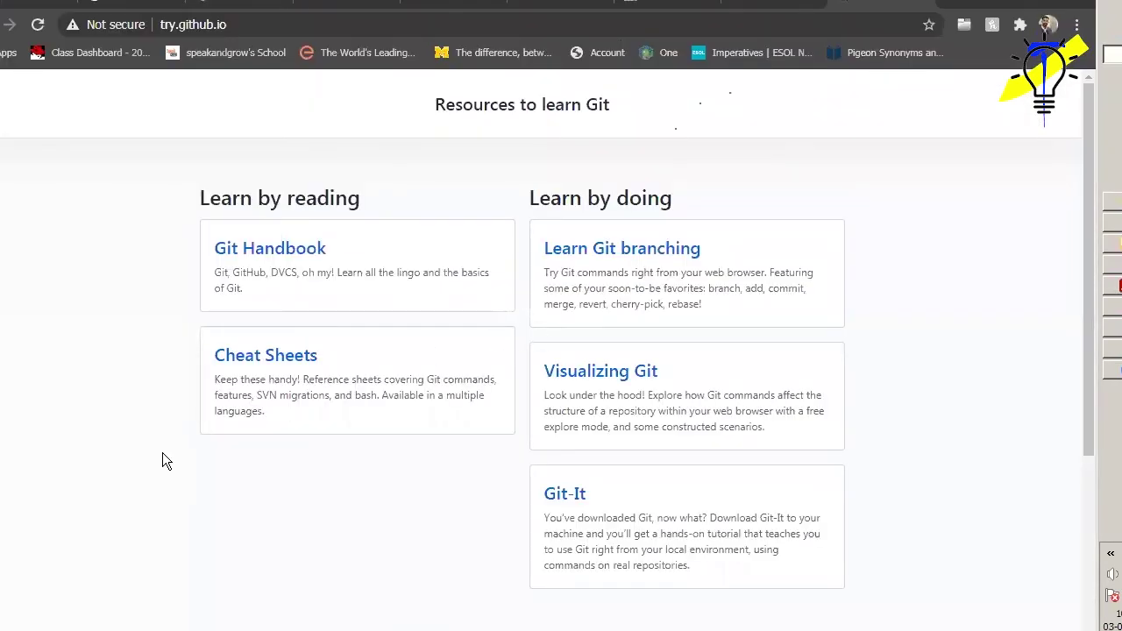
Open the English PDF of the Using Git cheat sheet from the Cheat Sheets page.
left_click(248, 359)
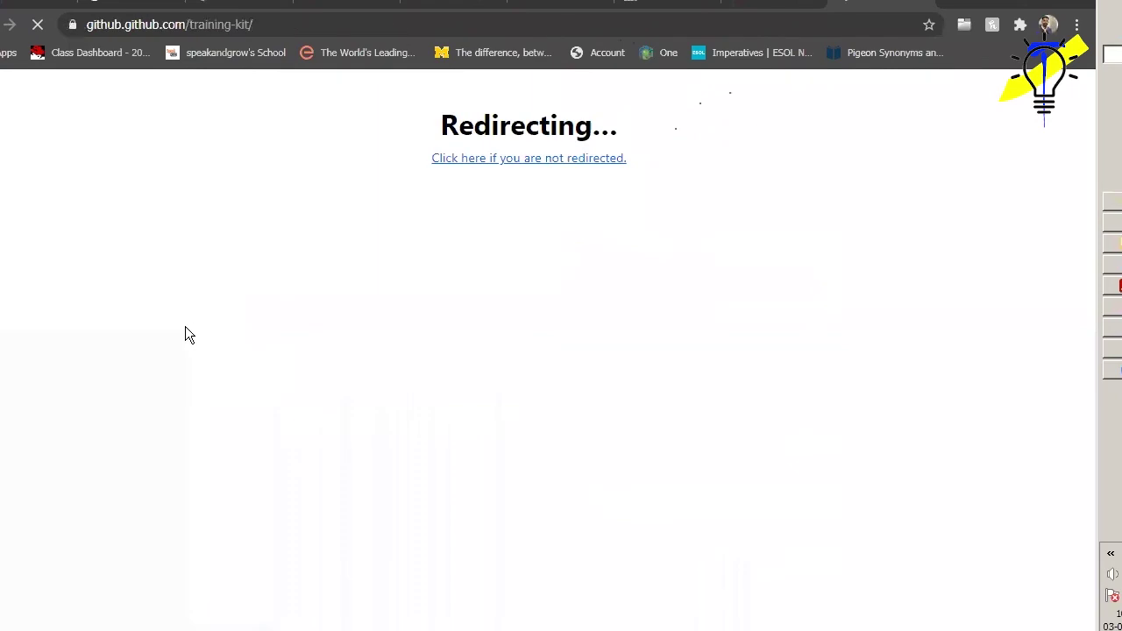
scroll(398, 344, "down", 3)
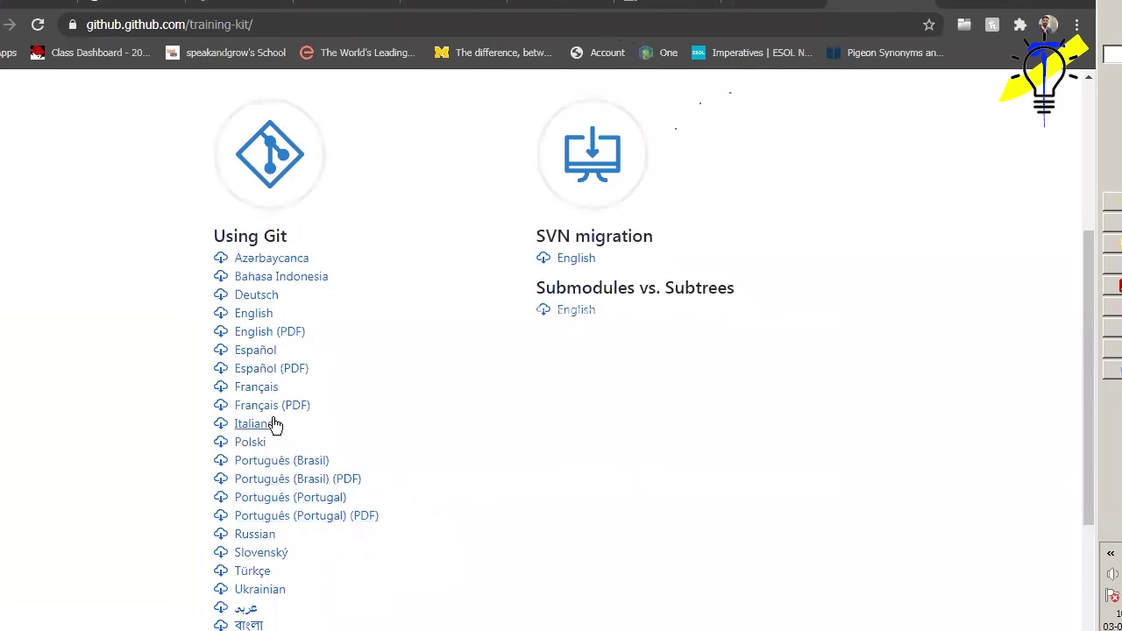
left_click(272, 333)
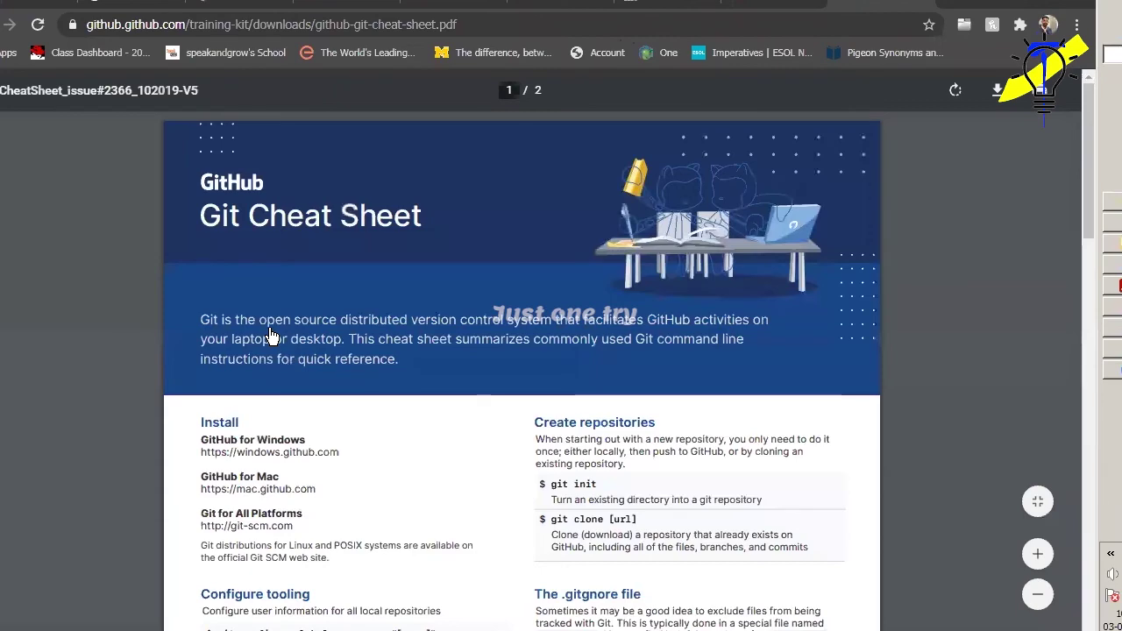
Scroll through the Git cheat sheet PDF, briefly highlighting git config, then return to Notepad.
scroll(476, 593, "down", 3)
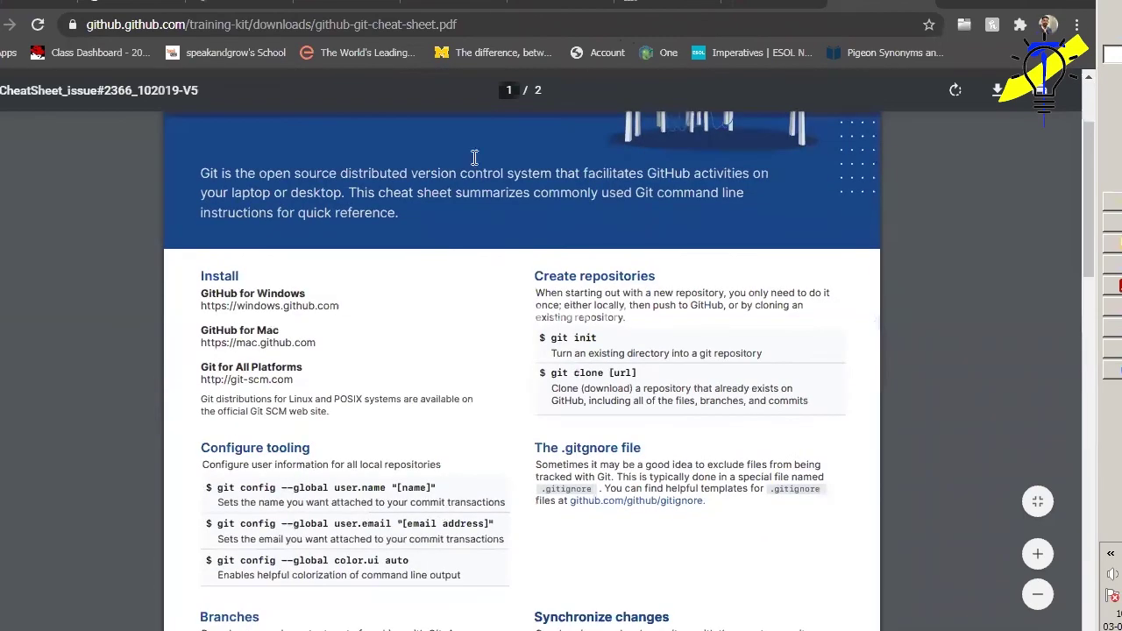
left_click(502, 33)
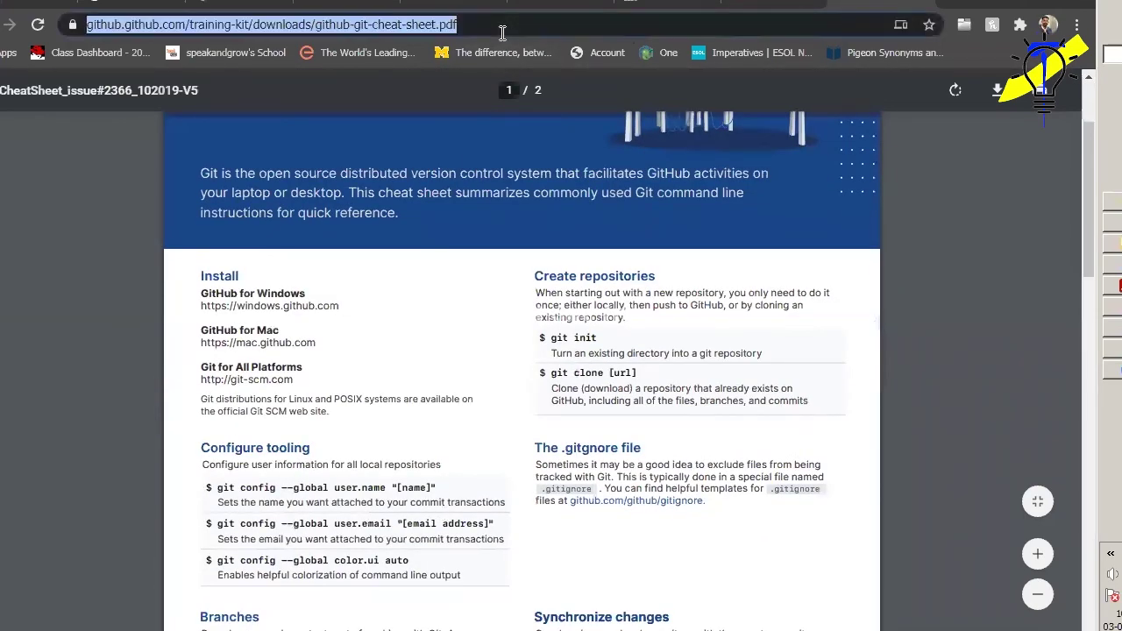
left_click(467, 618)
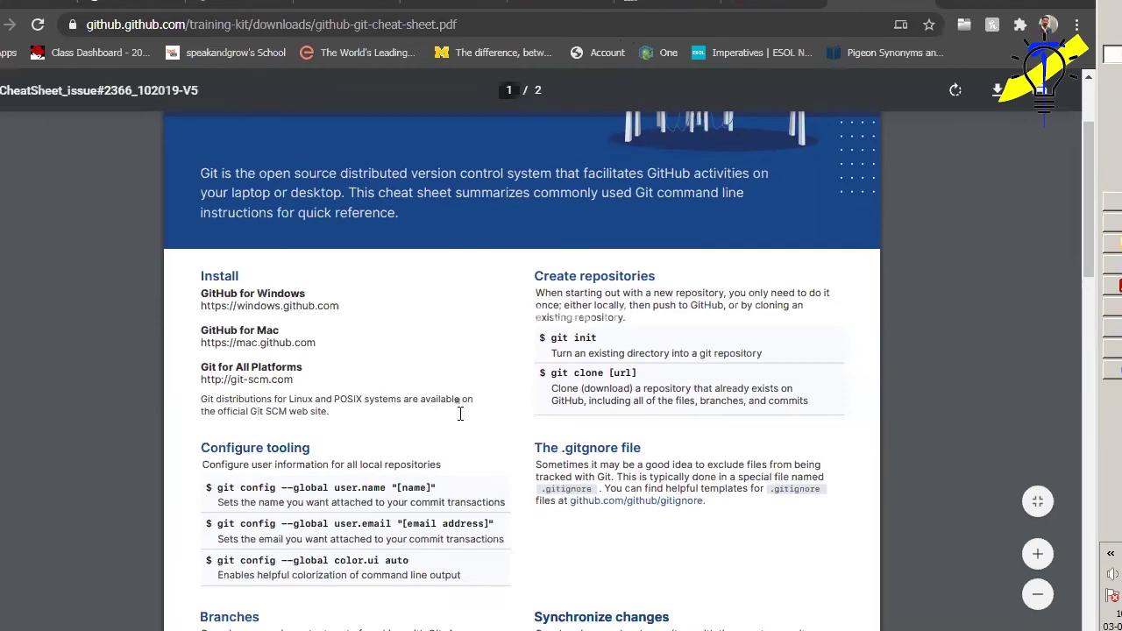
scroll(460, 414, "down", 3)
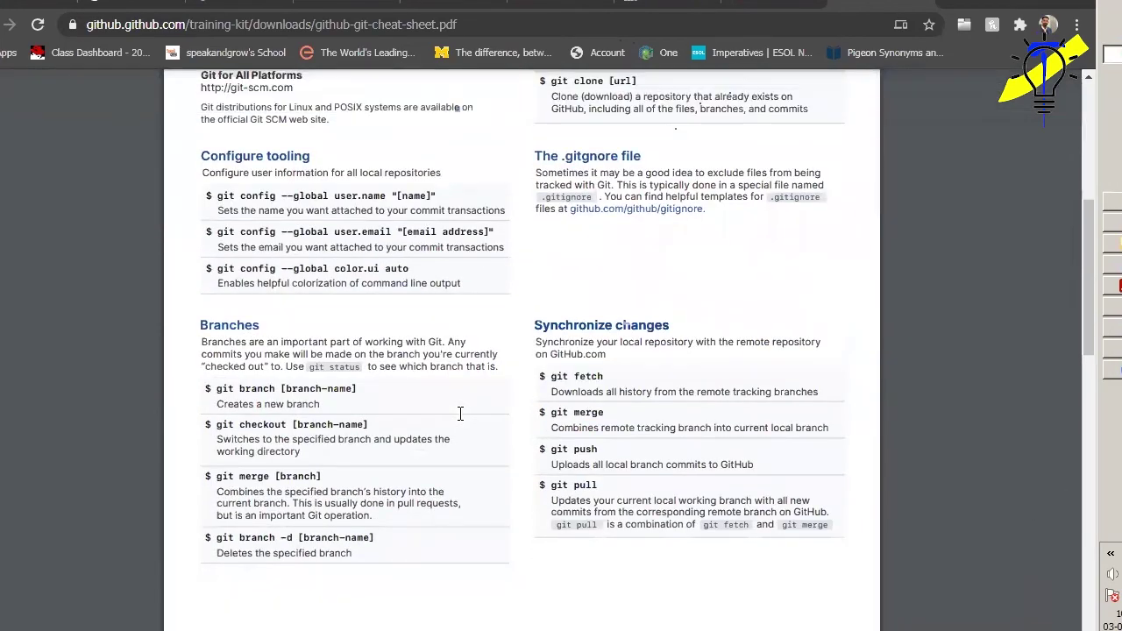
scroll(460, 414, "up", 2)
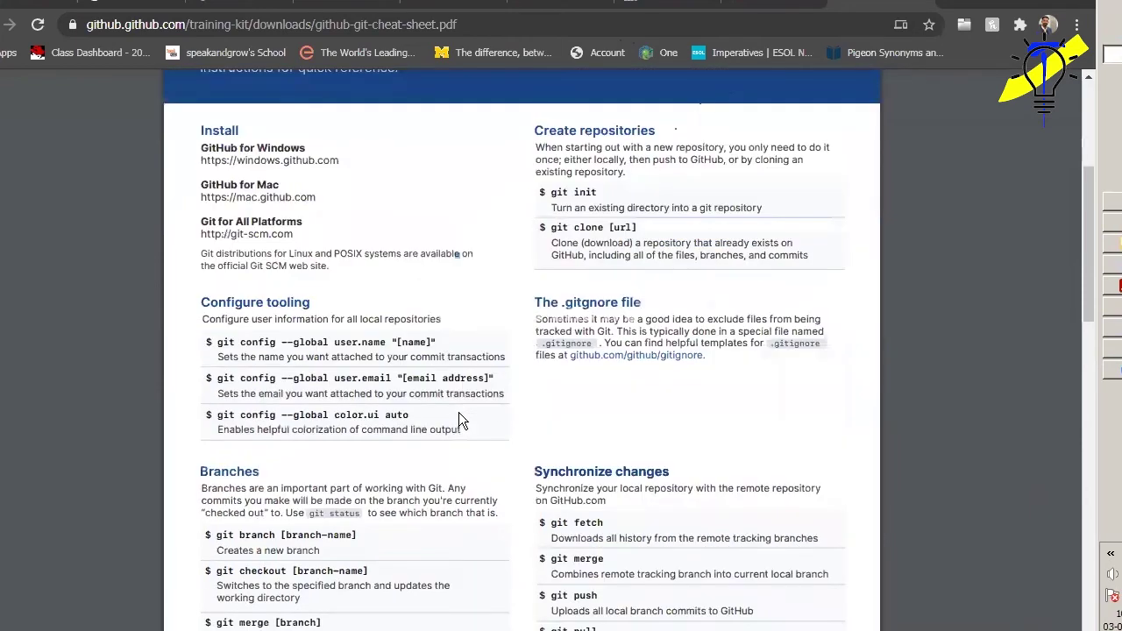
scroll(460, 414, "down", 2)
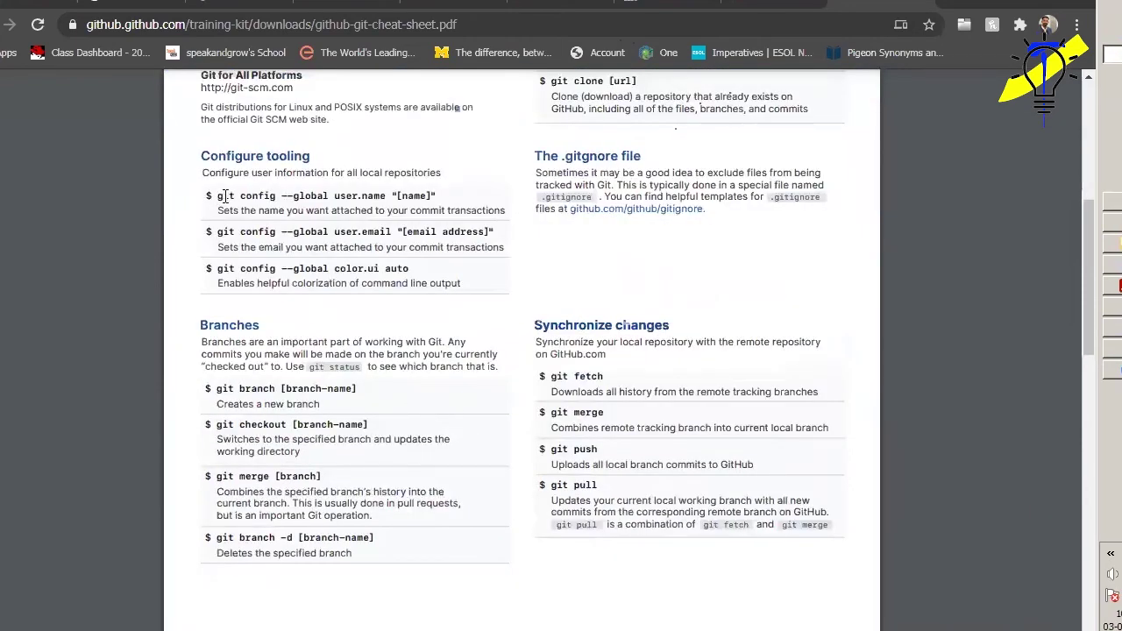
left_click_drag(218, 196, 282, 196)
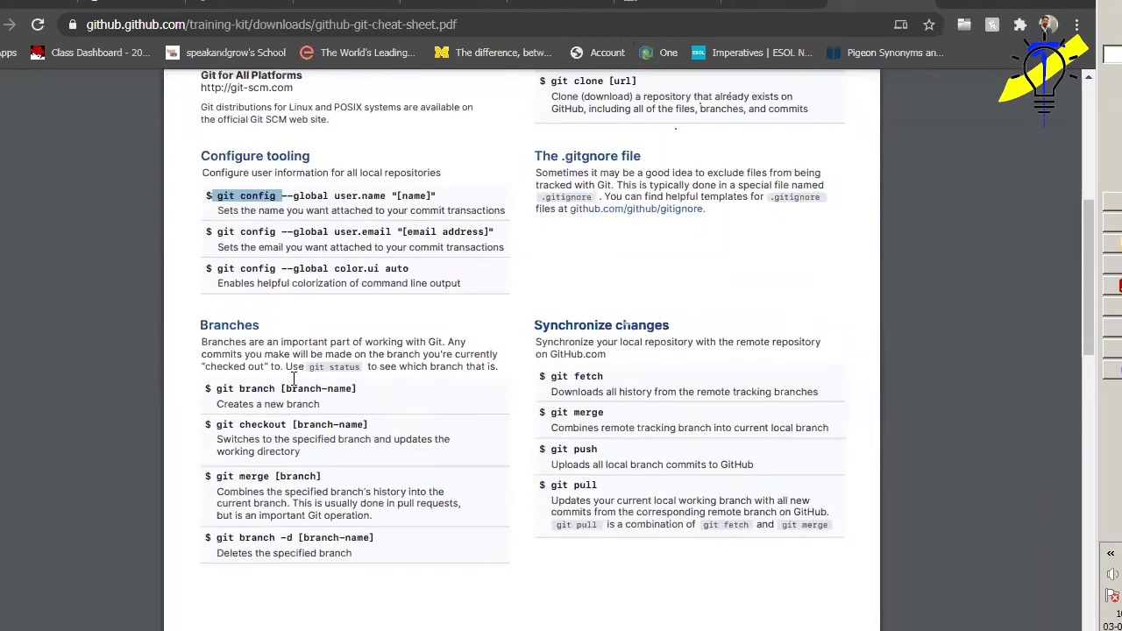
left_click(292, 198)
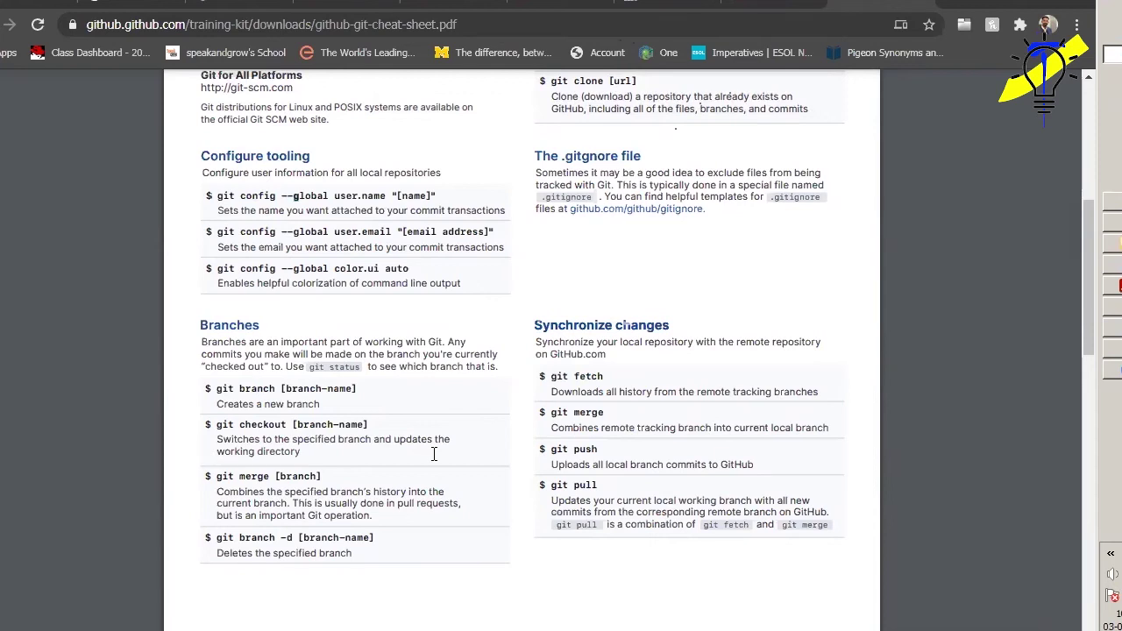
key("alt+Tab")
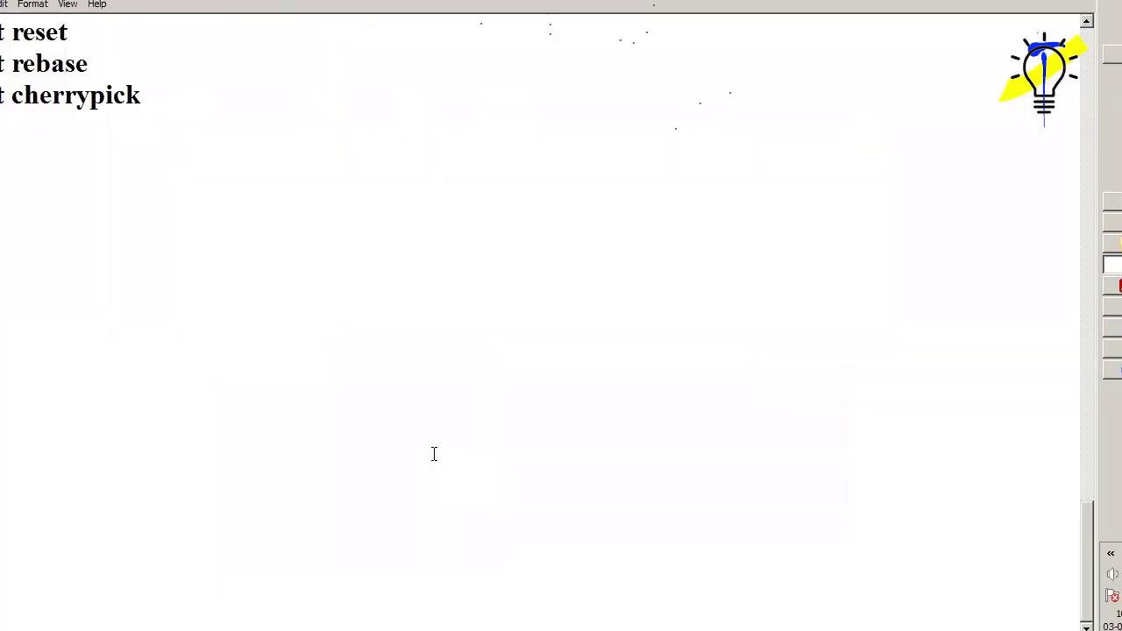
Add a blank line and then a 'github' line below git cherrypick.
key("End")
key("Return")
key("Return")
type("github")
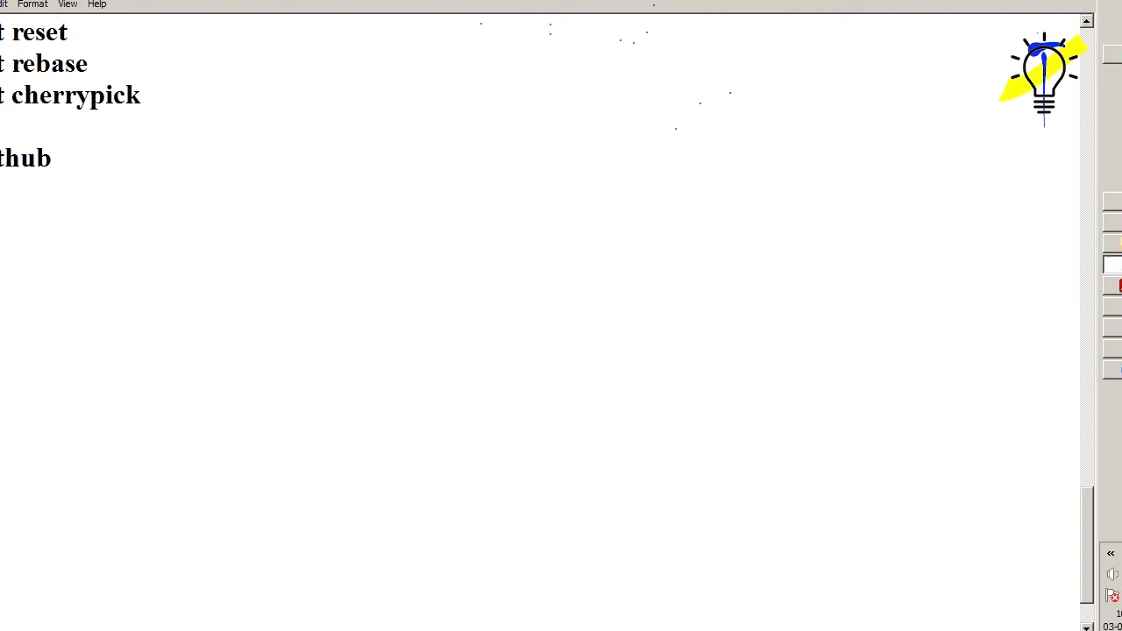
Type the 'version of code control' description below github, correcting typos like 'contoll'.
type("sro")
key("BackSpace")
key("BackSpace")
type("ion")
key("BackSpace")
key("BackSpace")
key("BackSpace")
key("BackSpace")
key("BackSpace")
type("rsion of c")
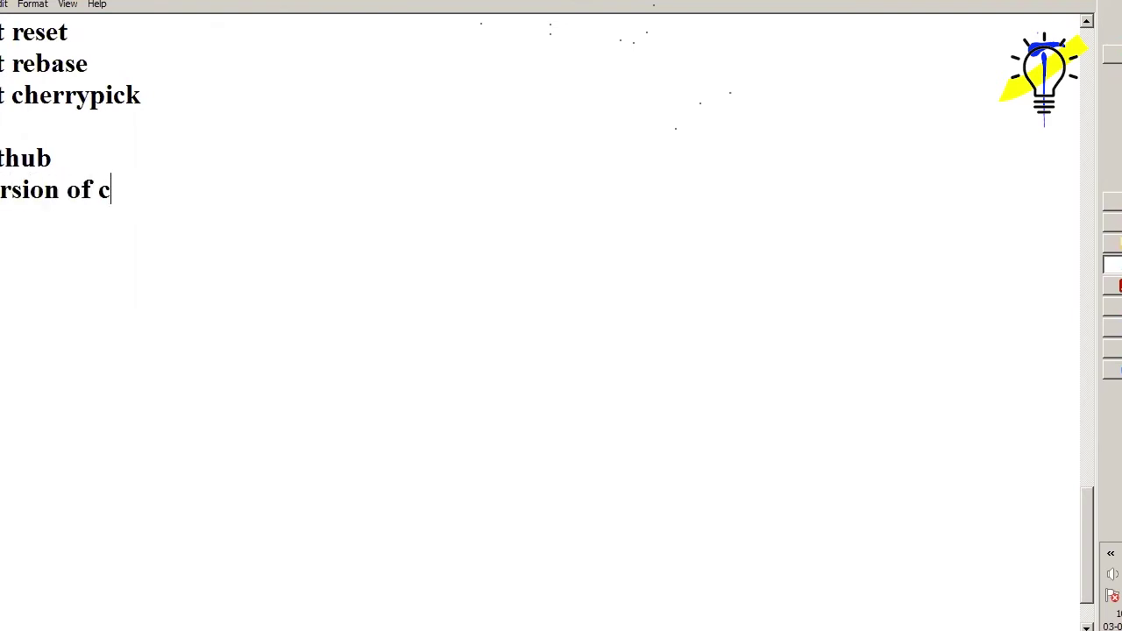
type("ode contol")
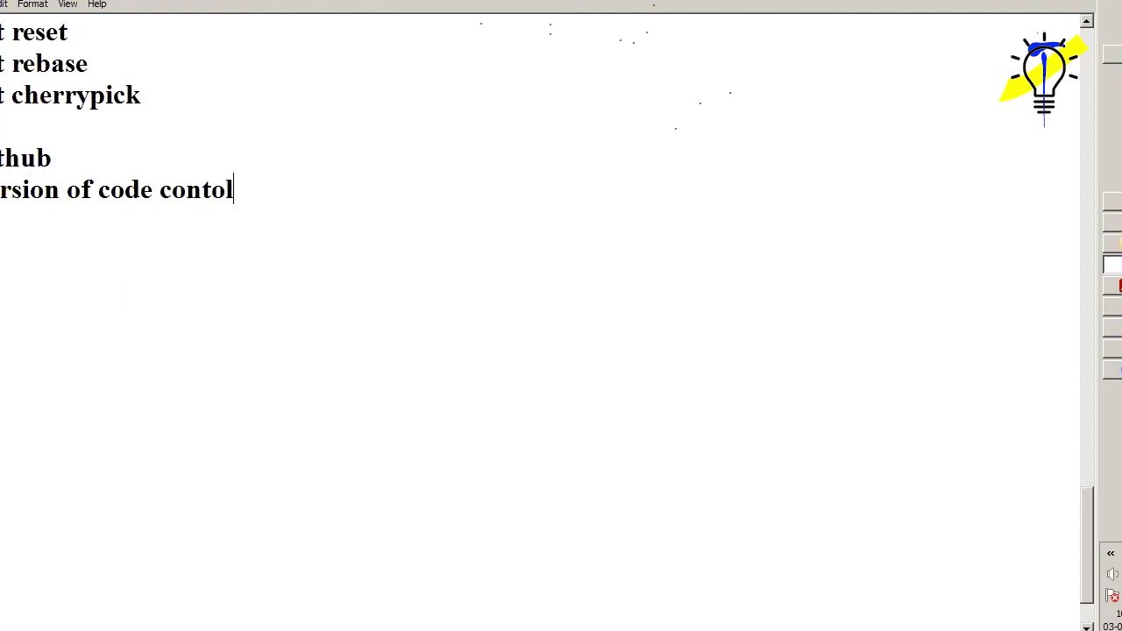
type("l")
key("BackSpace")
key("BackSpace")
key("BackSpace")
type("rol")
Launch mspaint from the Win+R Run dialog to get a blank Paint canvas.
key("super+r")
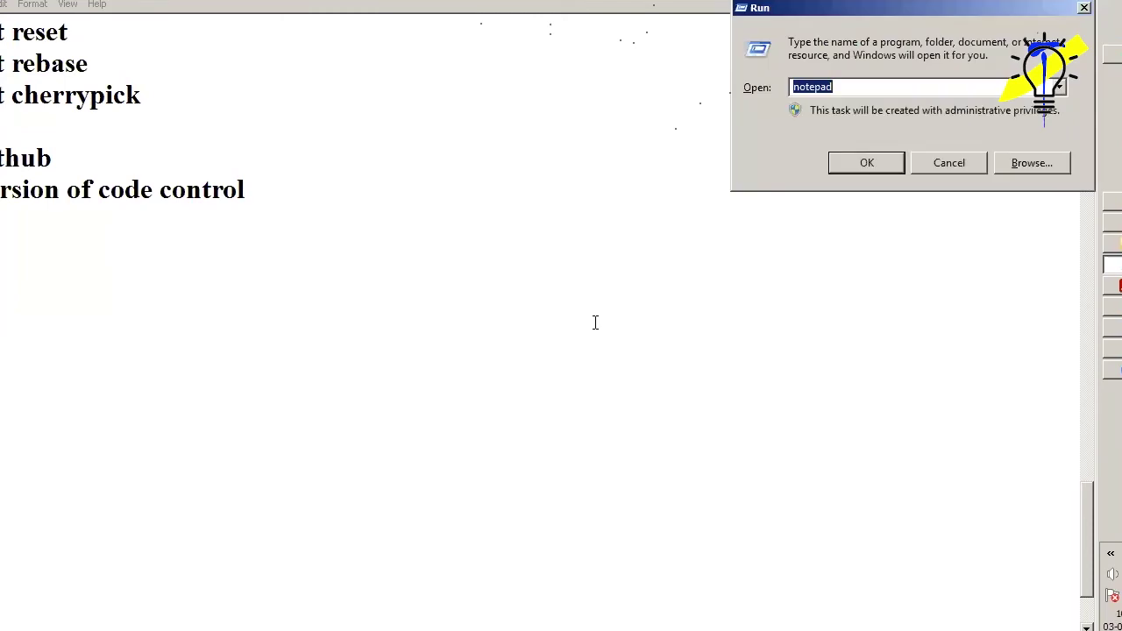
type("m")
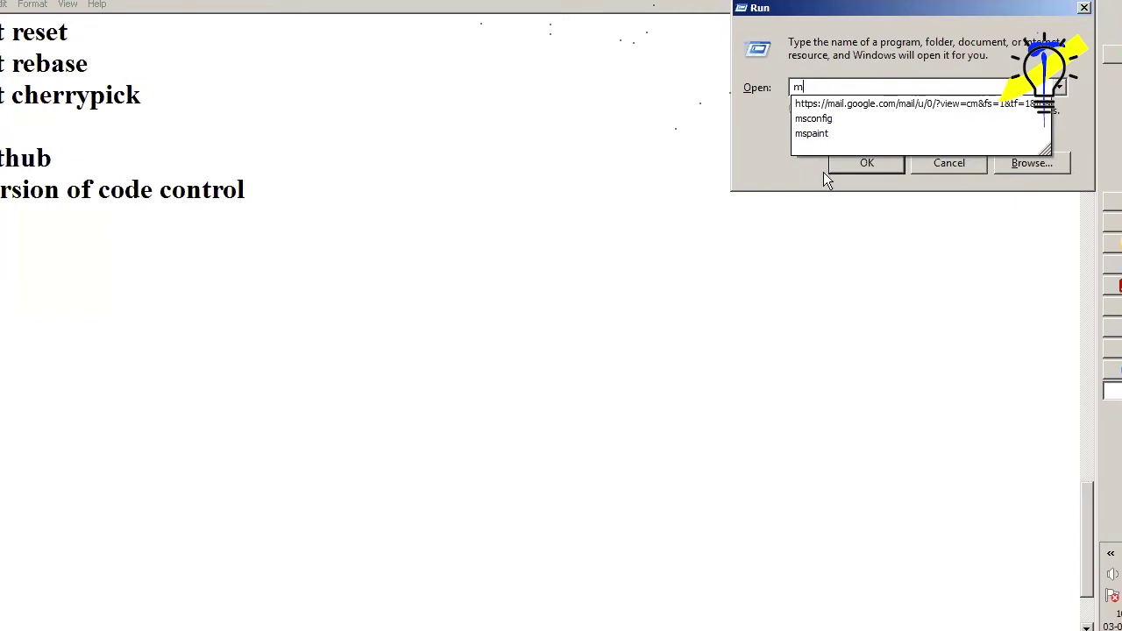
left_click(809, 136)
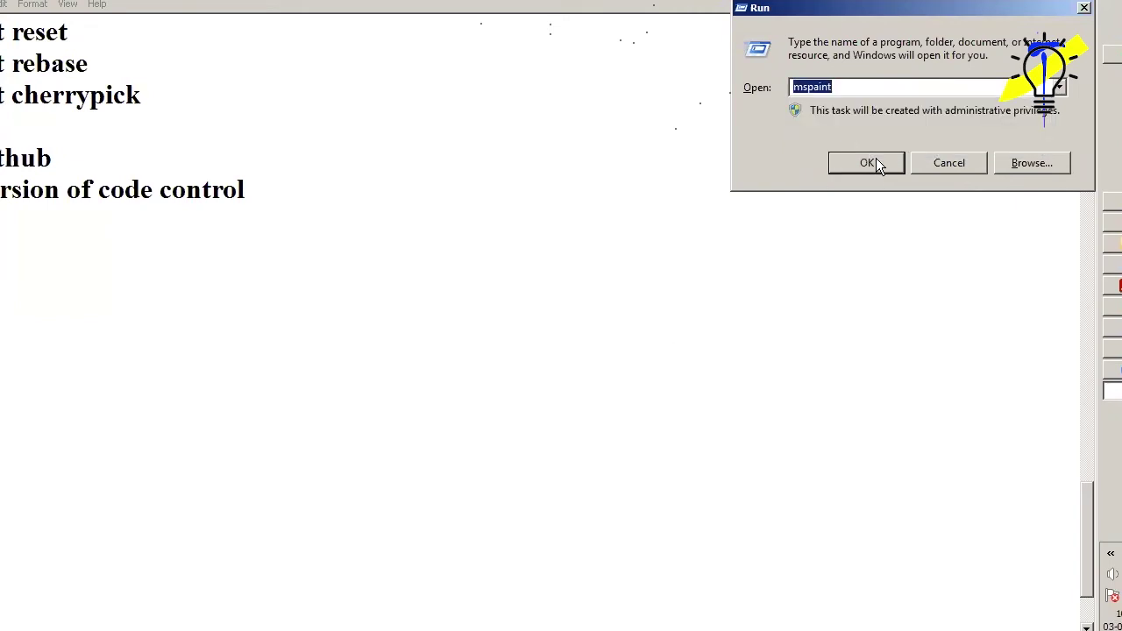
left_click(876, 161)
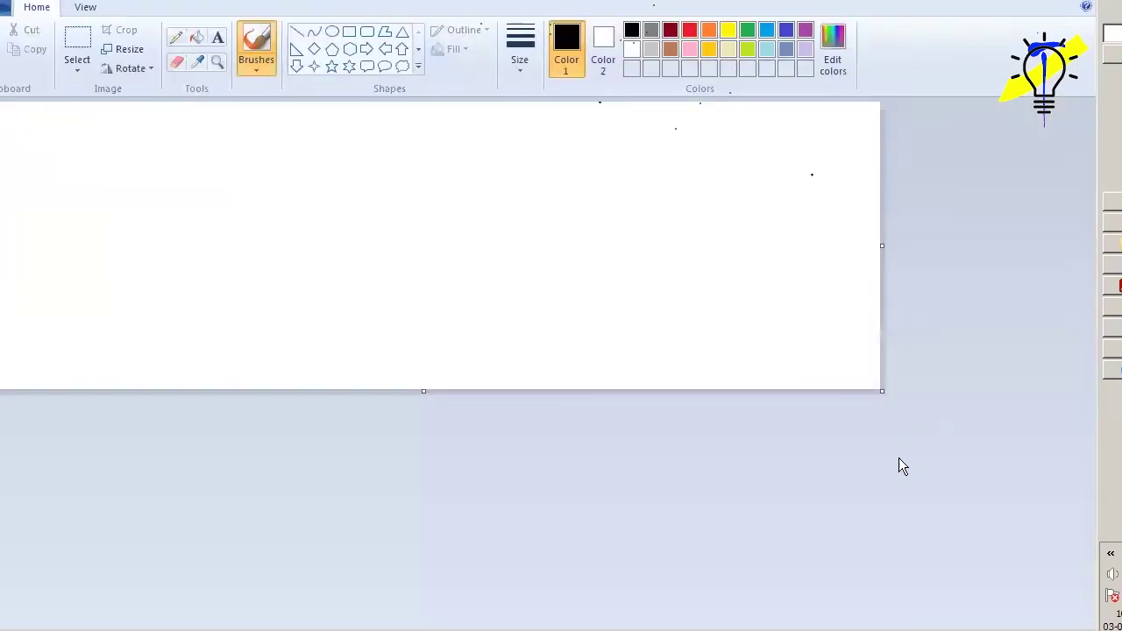
Enlarge the canvas and draw an outlined rectangle near its top left.
left_click_drag(882, 390, 988, 580)
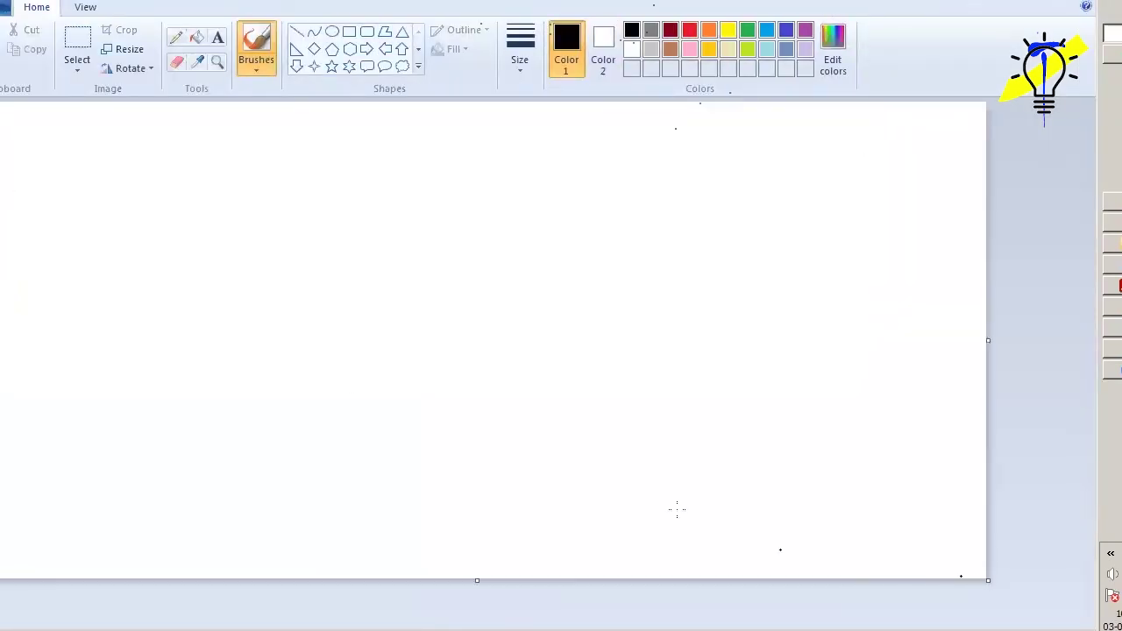
left_click(349, 31)
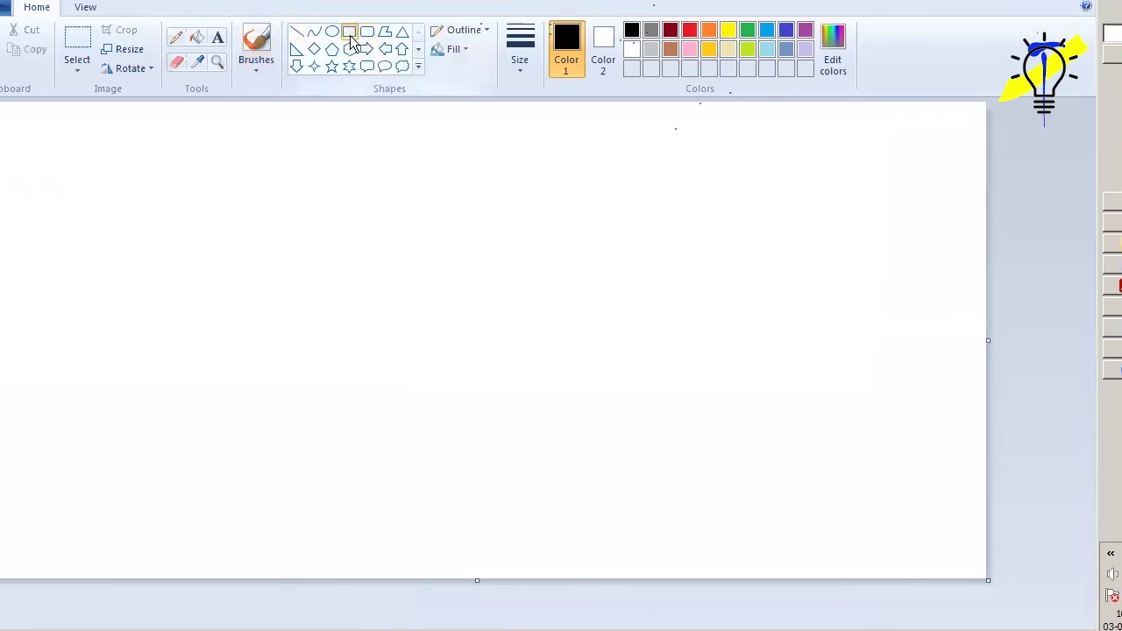
mouse_move(119, 177)
left_mouse_down()
mouse_move(201, 271)
mouse_move(284, 255)
left_mouse_up()
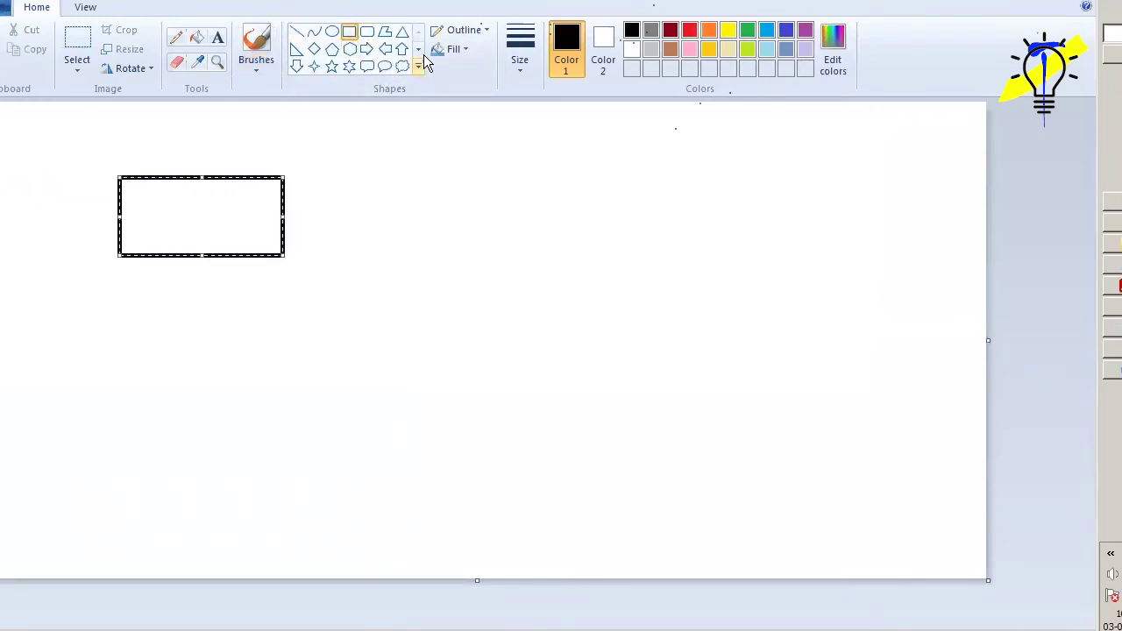
left_click(355, 156)
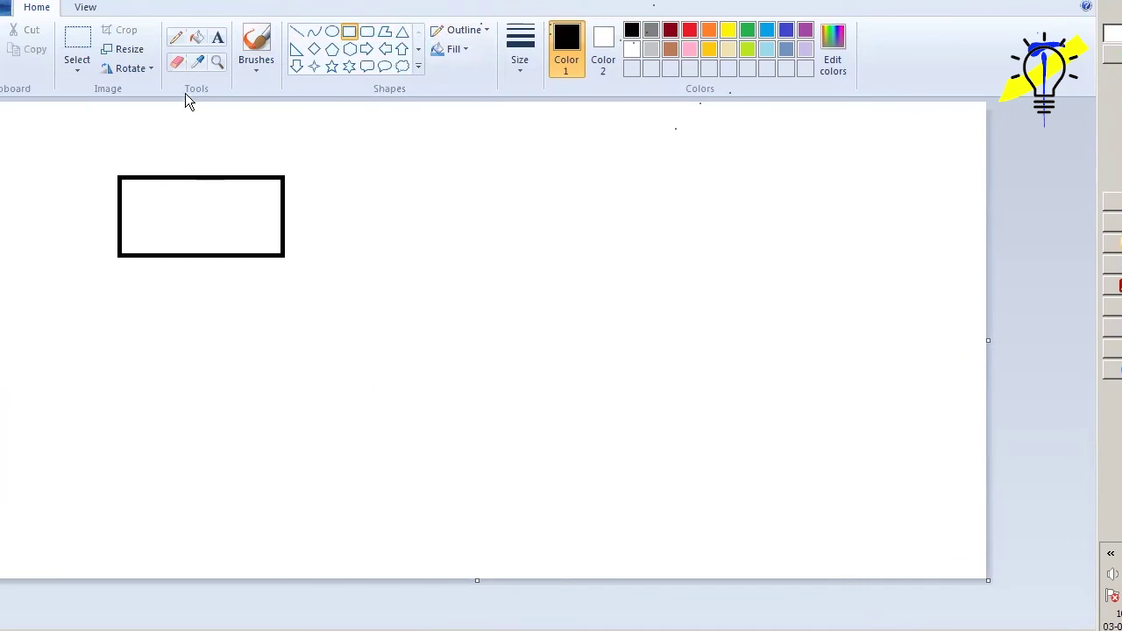
Draw four ovals of varying sizes, three along the bottom and a larger one top right.
left_click(331, 32)
left_click_drag(23, 365, 63, 453)
left_click_drag(178, 343, 223, 410)
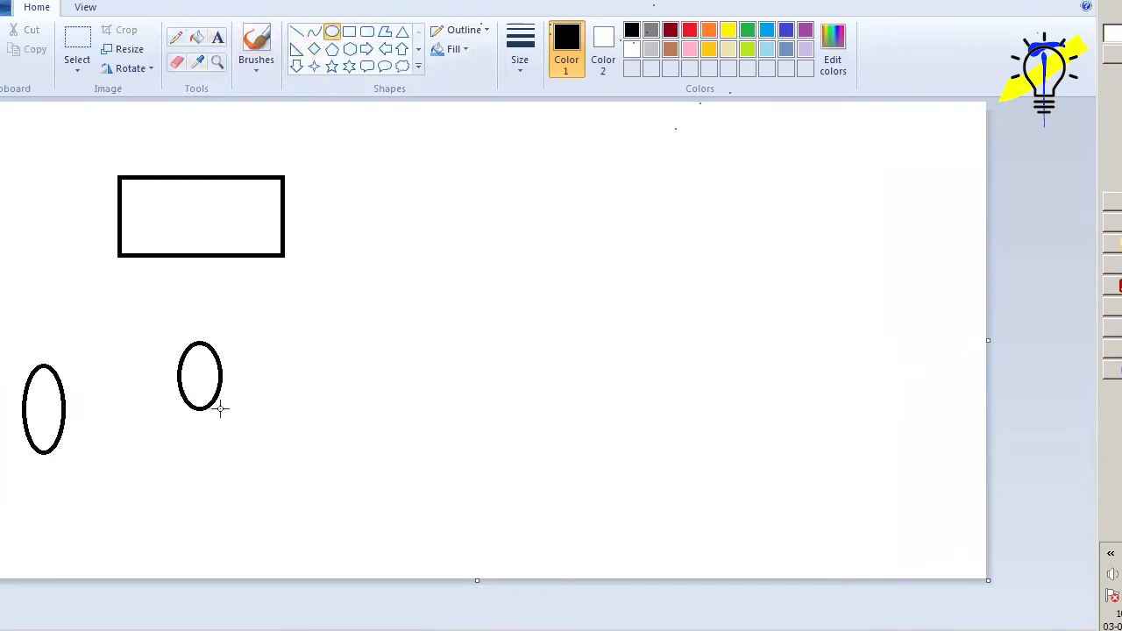
left_click_drag(377, 293, 422, 352)
left_click(614, 225)
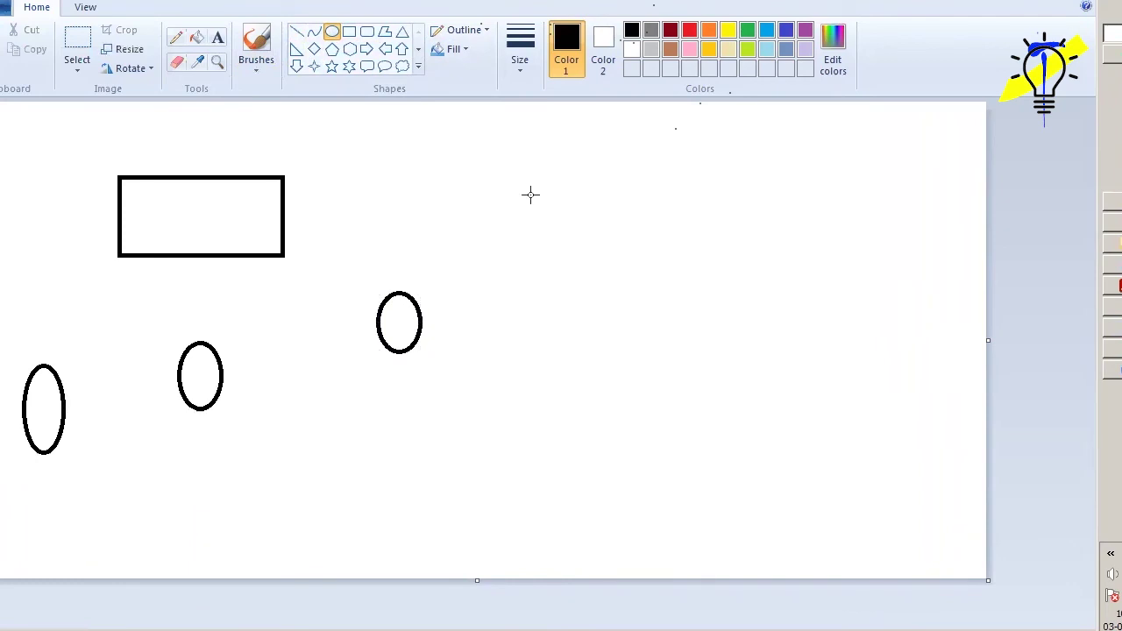
left_click_drag(529, 193, 637, 280)
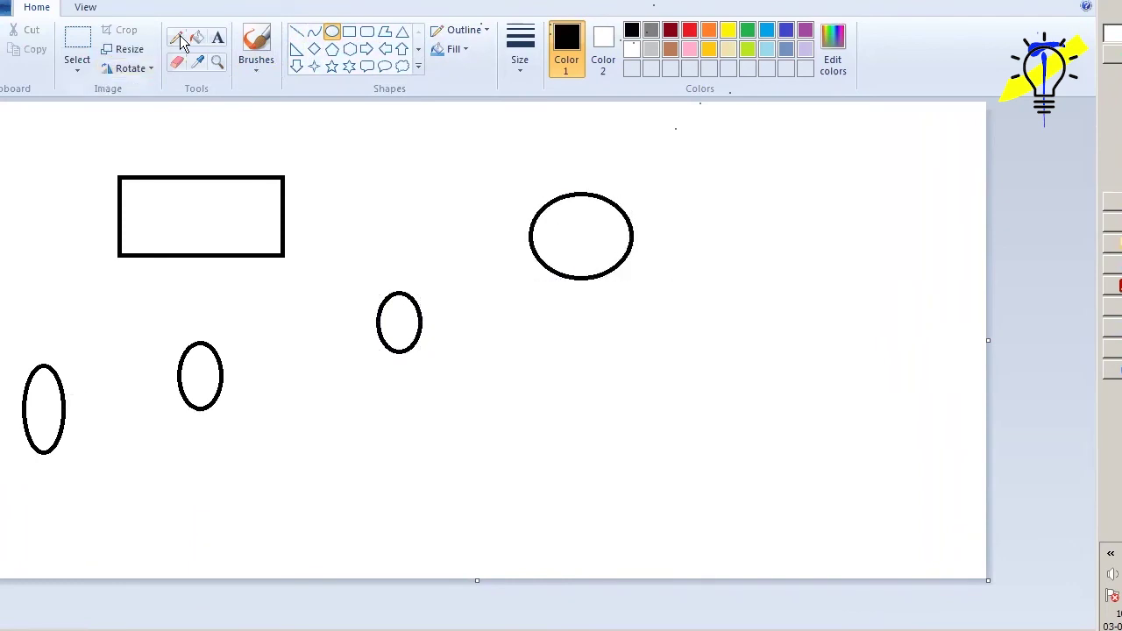
left_click(218, 37)
Label the two left ovals 'IN' and 'can' underneath.
left_click(38, 475)
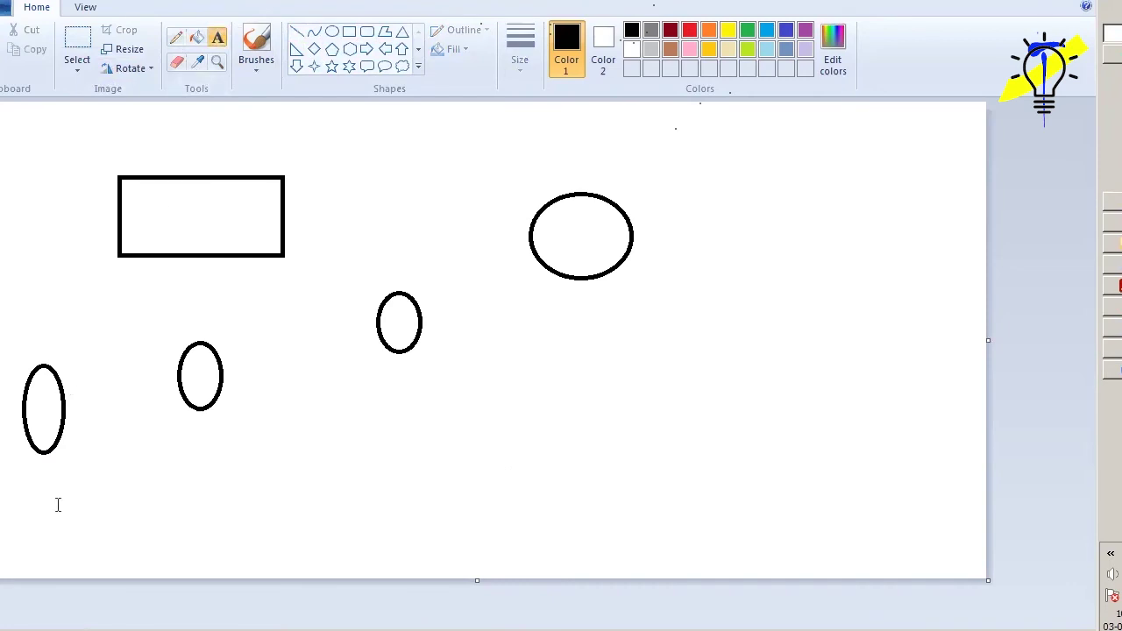
type("IN")
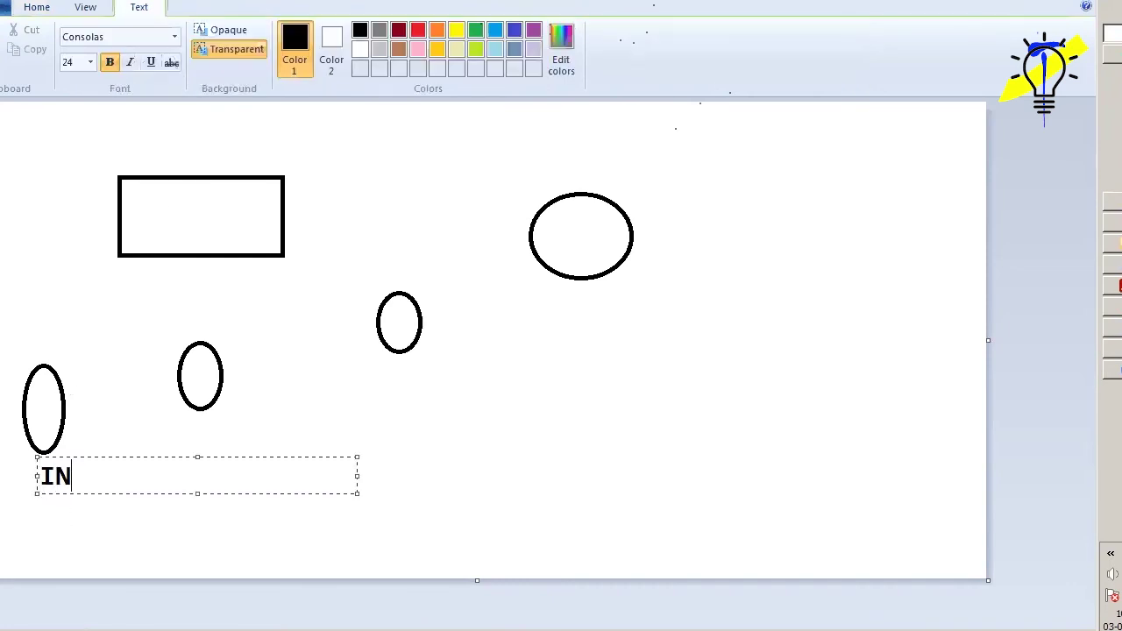
left_click(210, 429)
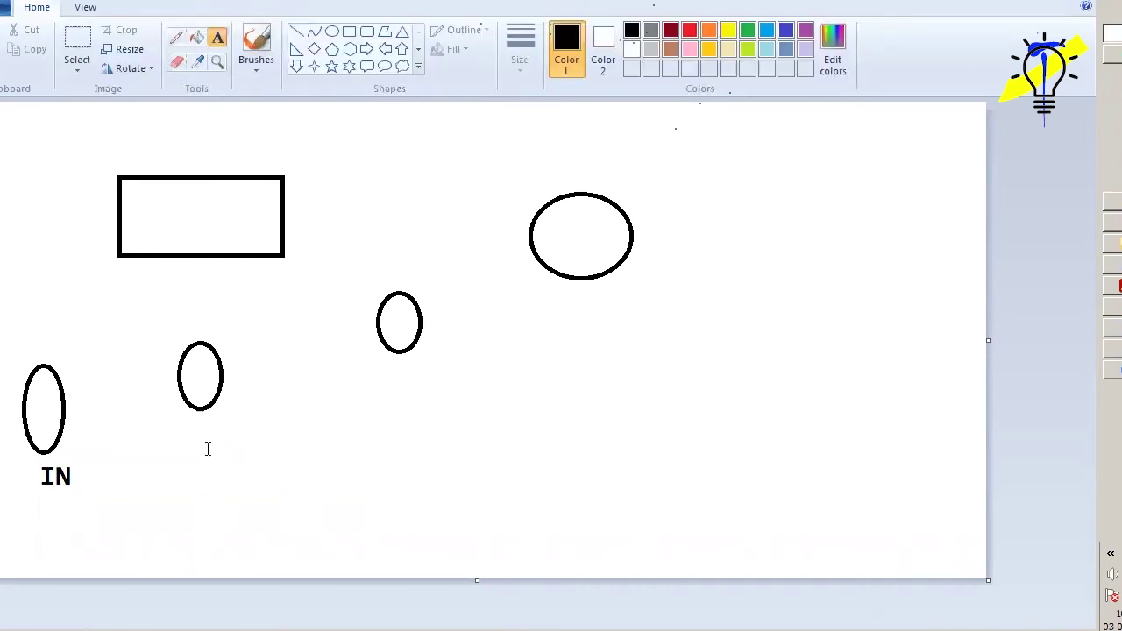
left_click(207, 447)
type("BA")
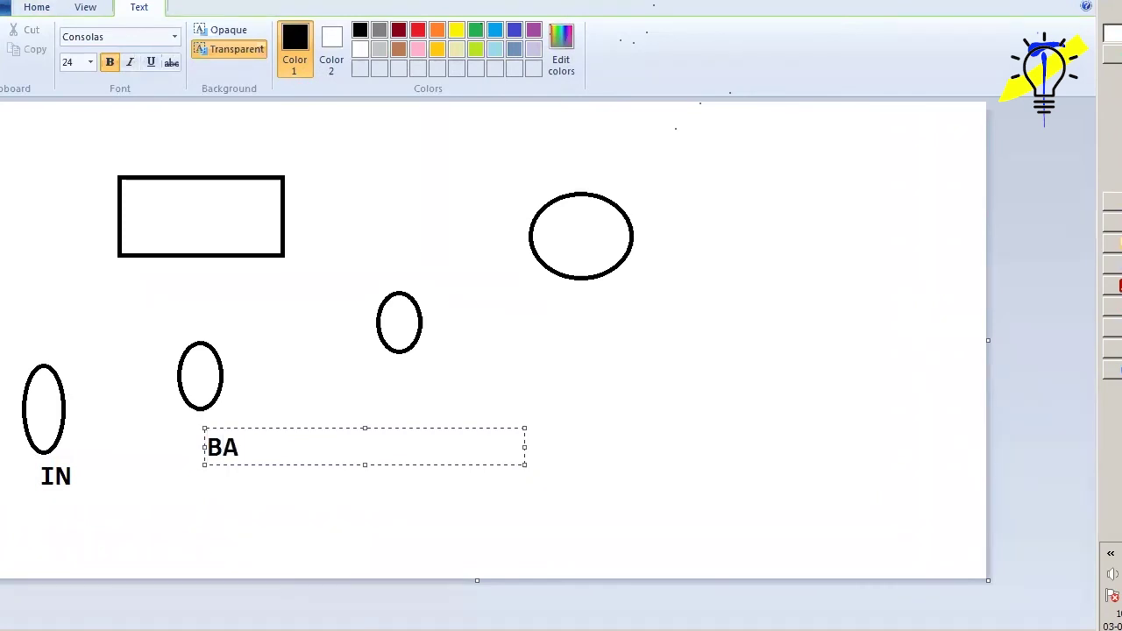
key("BackSpace")
key("BackSpace")
type("can")
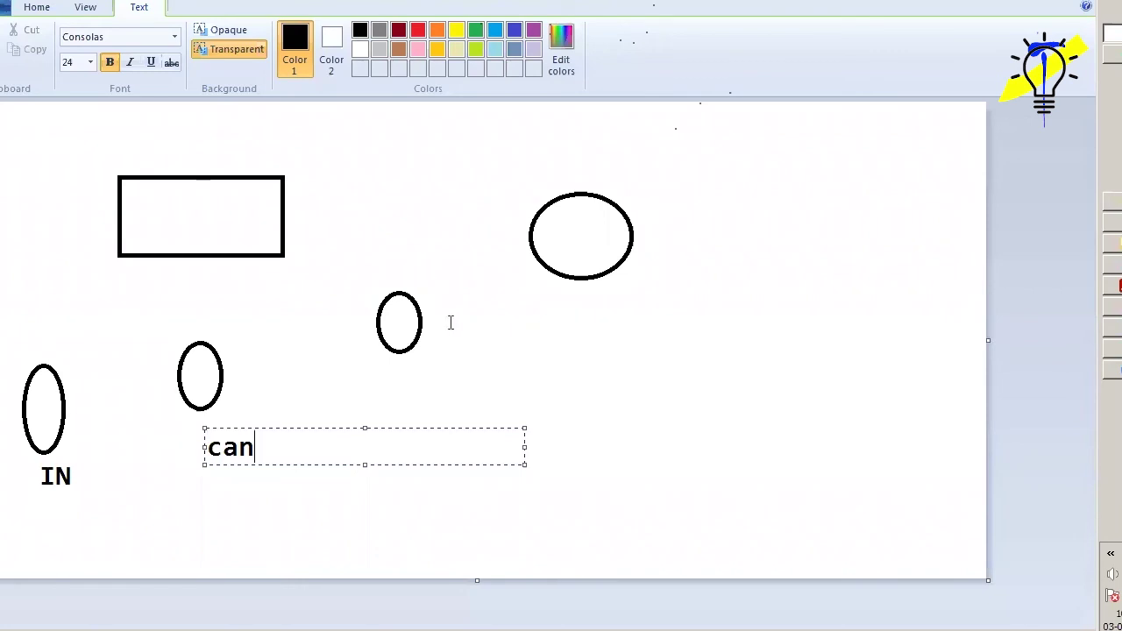
left_click(451, 323)
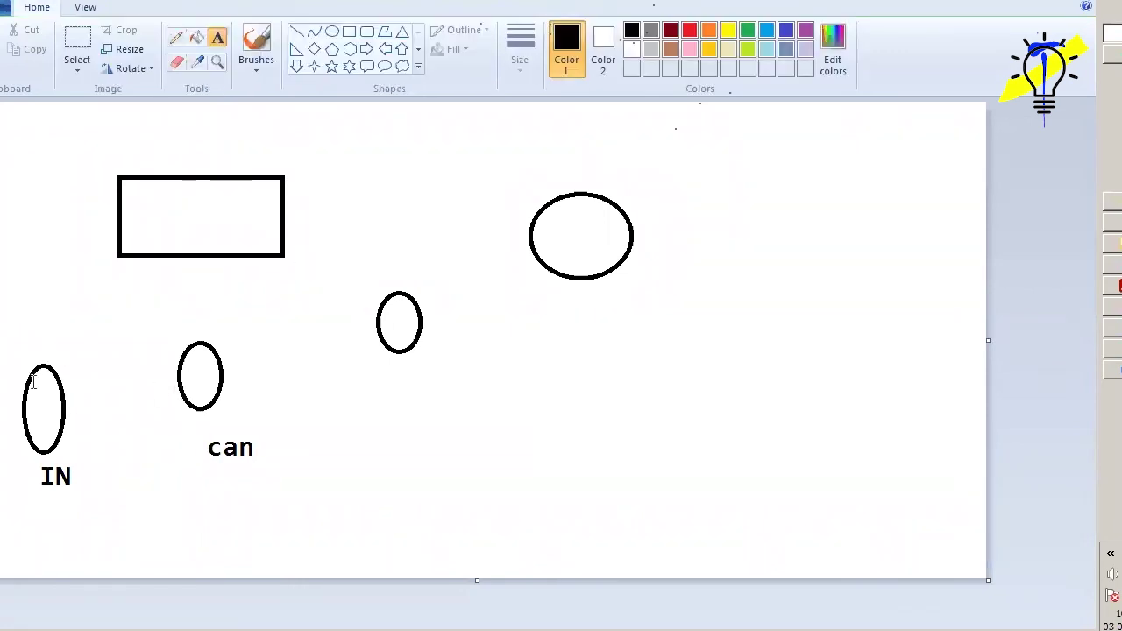
Write 'SEC PROJ' inside the rectangle and 'TCS COM' above it.
left_click(146, 191)
type("SEC")
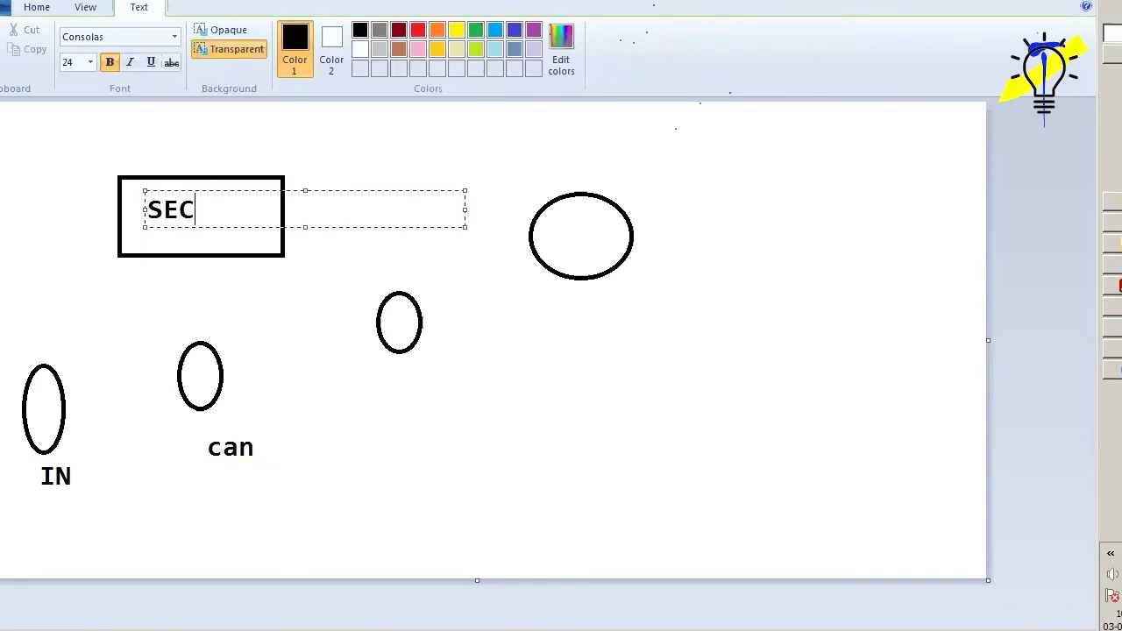
type(" PROJ")
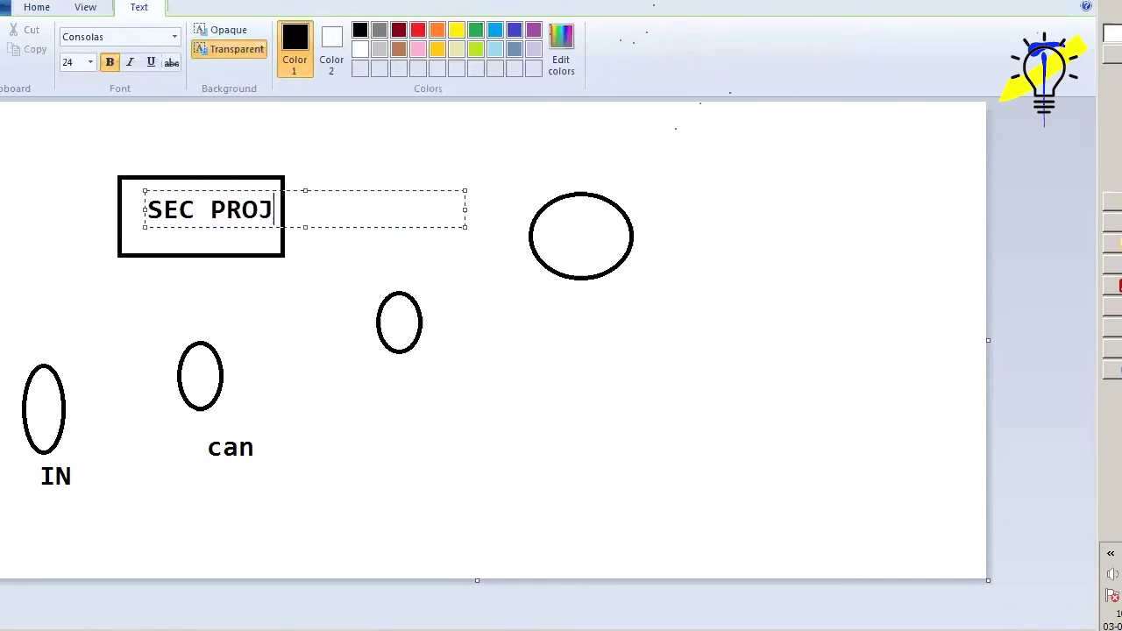
left_click(155, 150)
left_click(157, 149)
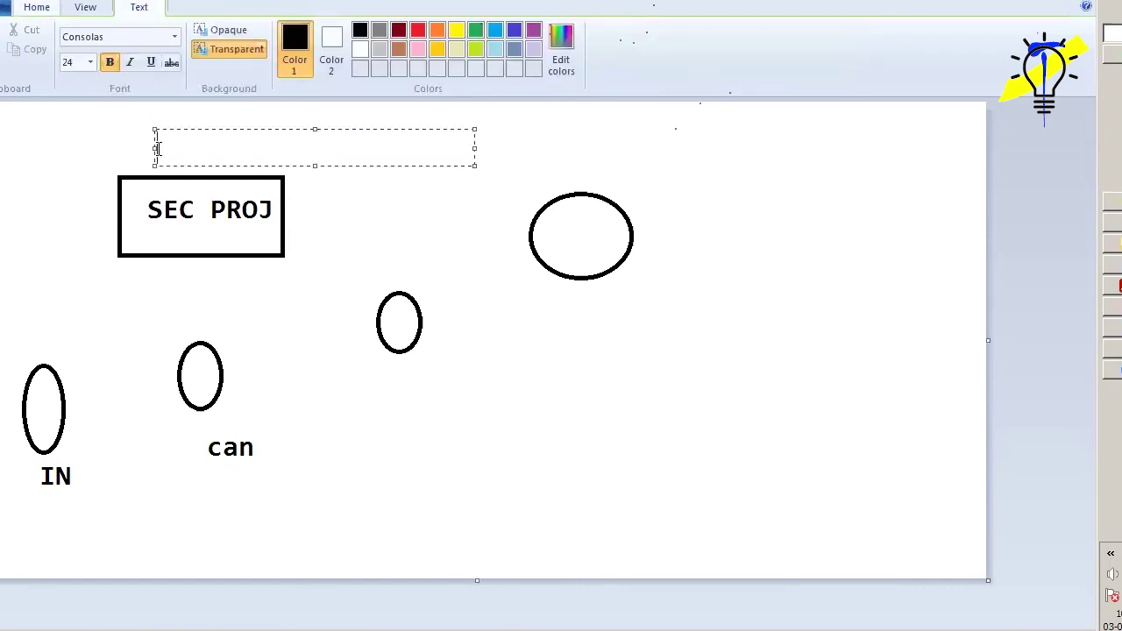
type("tc")
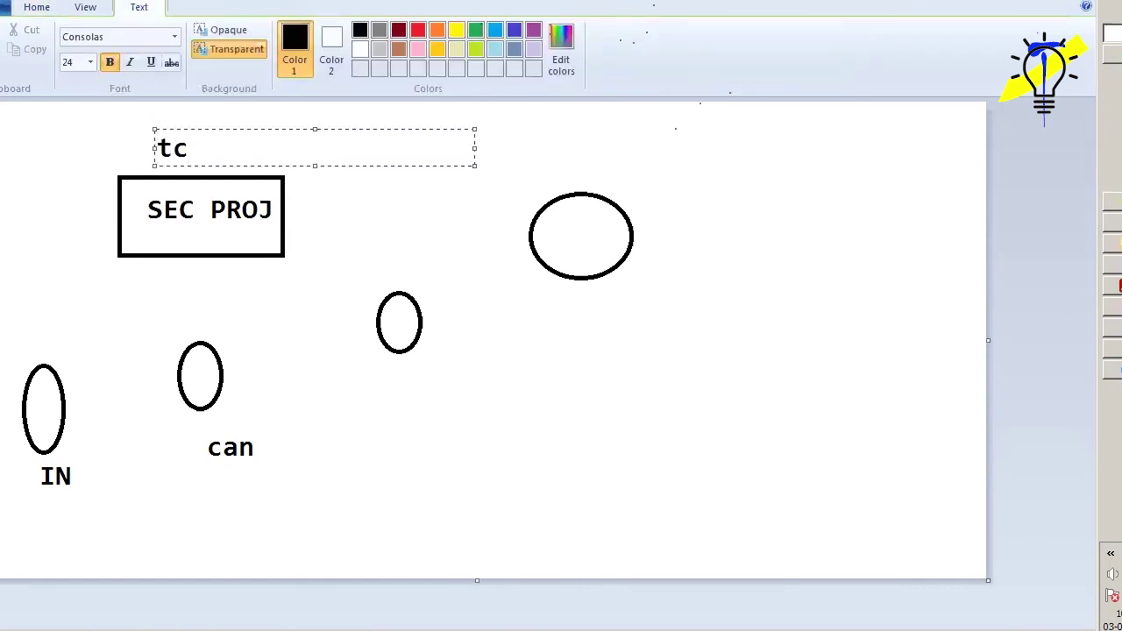
key("BackSpace")
key("BackSpace")
type("TCS COMAP")
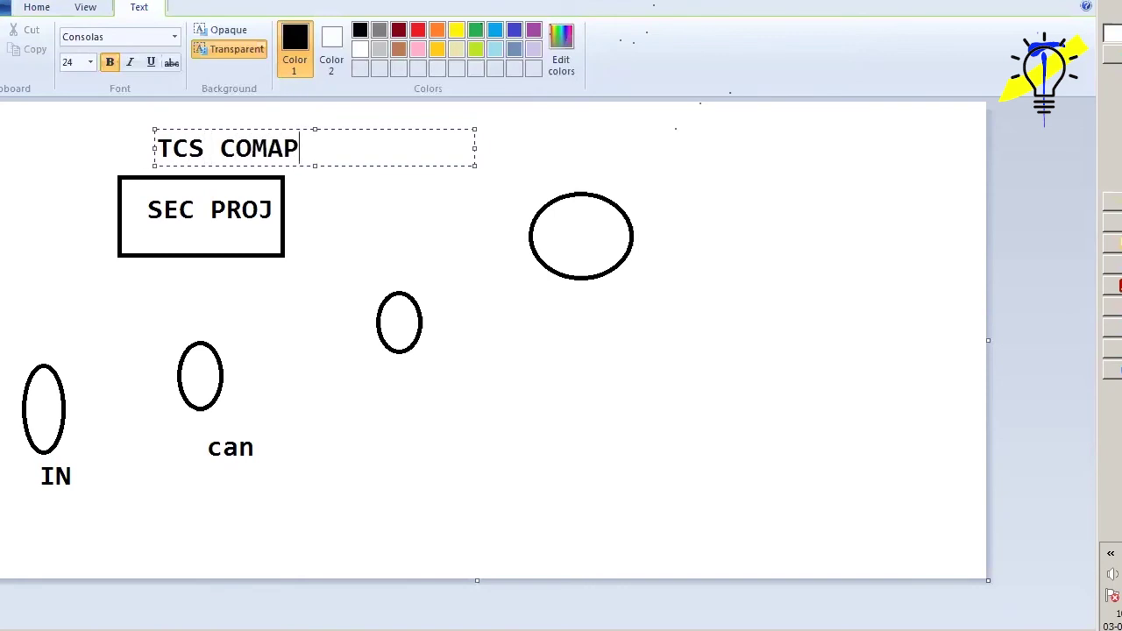
key("BackSpace")
key("BackSpace")
left_click(263, 227)
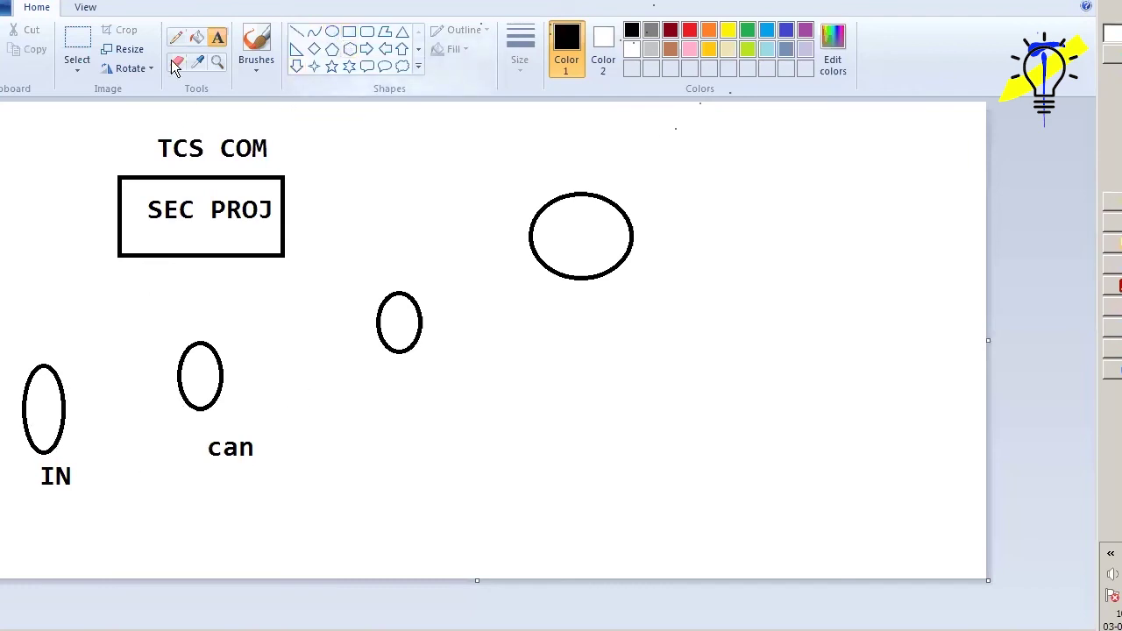
Draw straight lines from the SEC PROJ box to each of the four ovals.
left_click(297, 31)
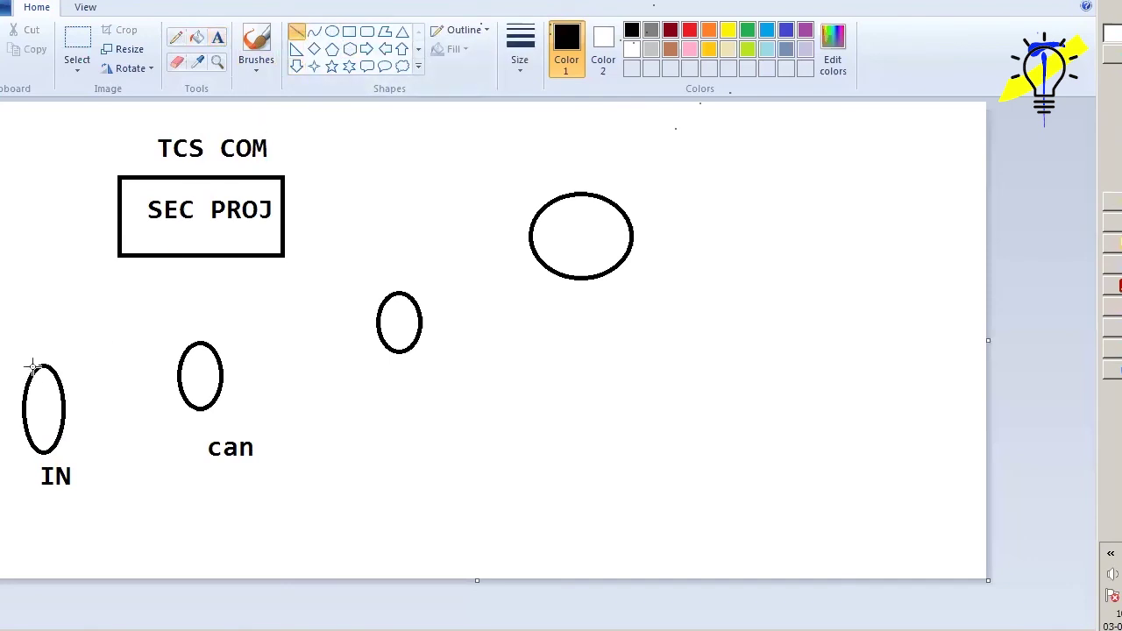
left_click_drag(31, 367, 177, 249)
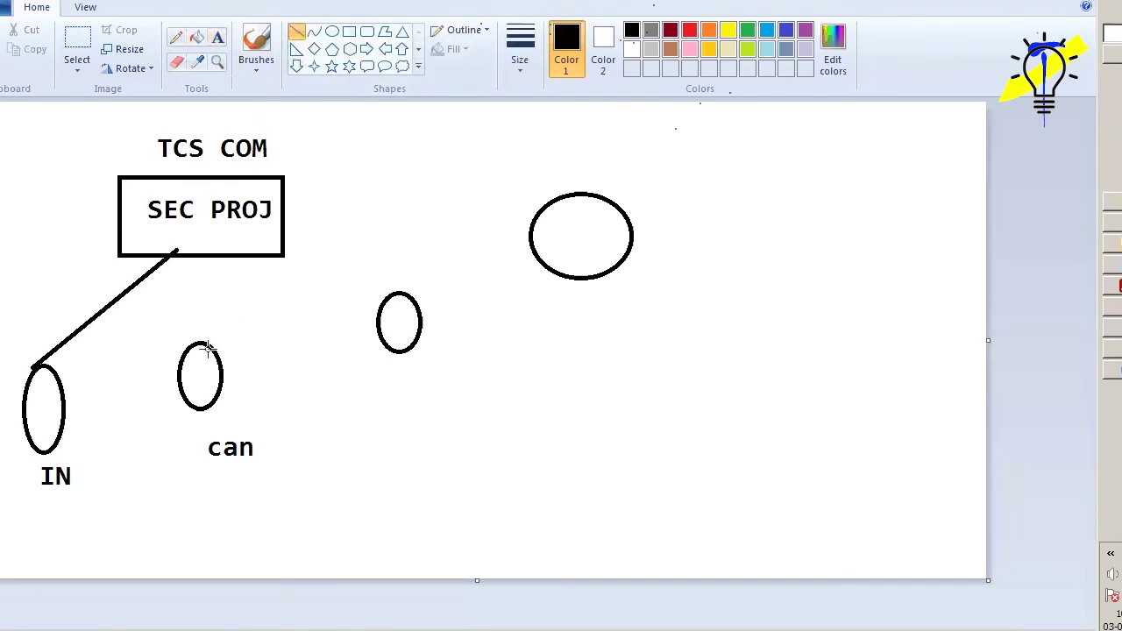
left_click_drag(208, 342, 176, 251)
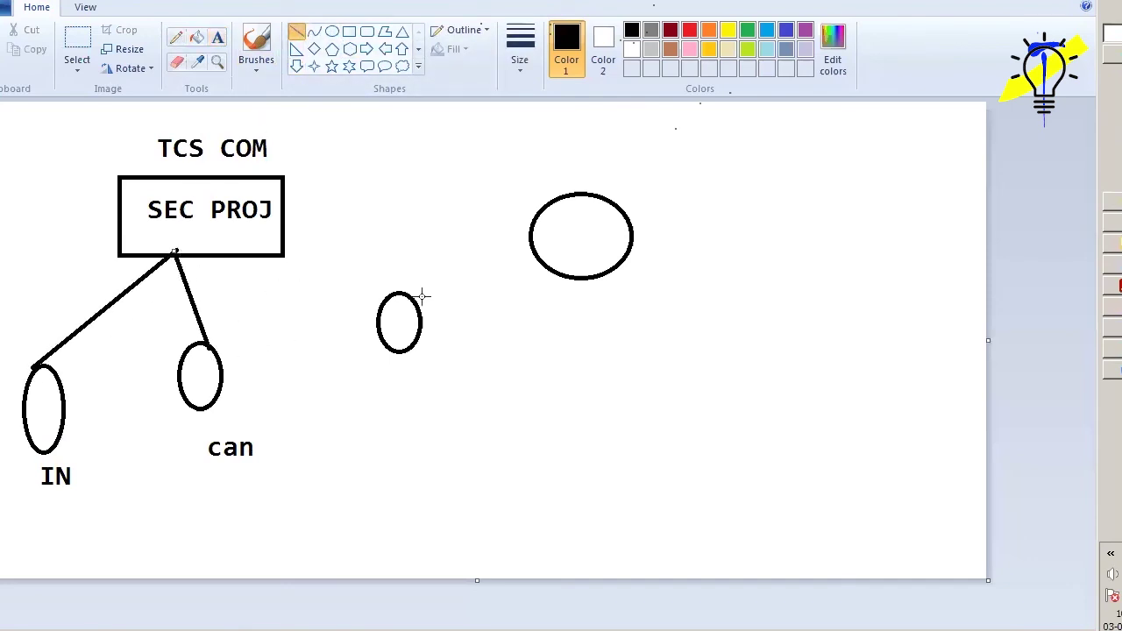
left_click_drag(396, 291, 175, 252)
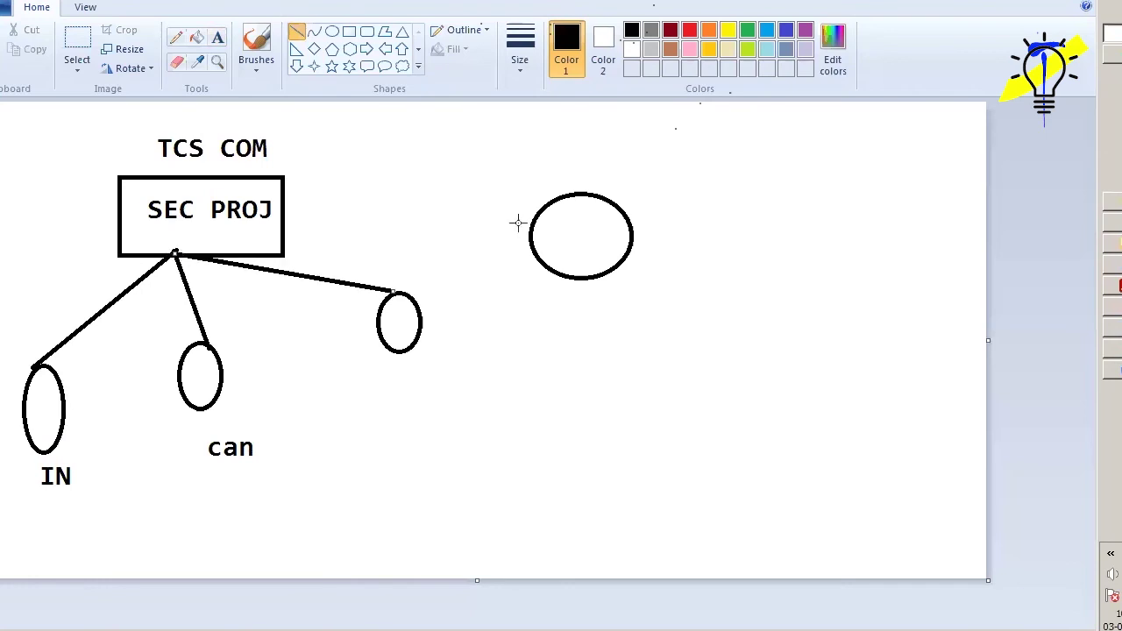
left_click_drag(533, 216, 176, 252)
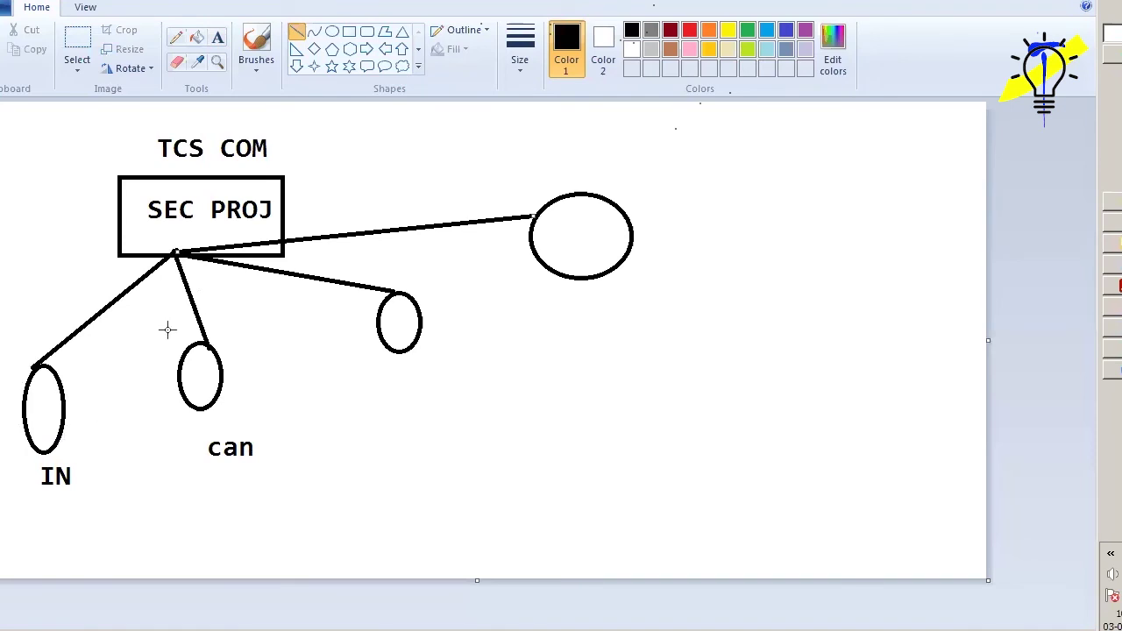
Undo a stray line and draw a rectangle around the IN oval and its label.
left_click_drag(1, 530, 69, 537)
key("ctrl+z")
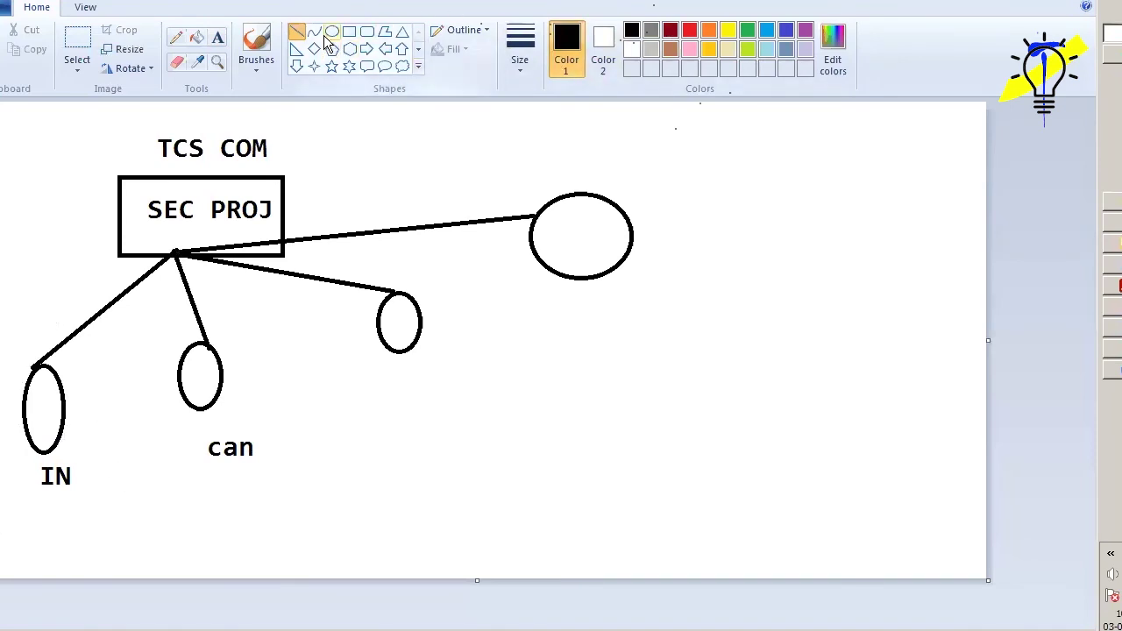
left_click(349, 31)
mouse_move(1, 354)
left_mouse_down()
mouse_move(63, 506)
mouse_move(116, 530)
left_mouse_up()
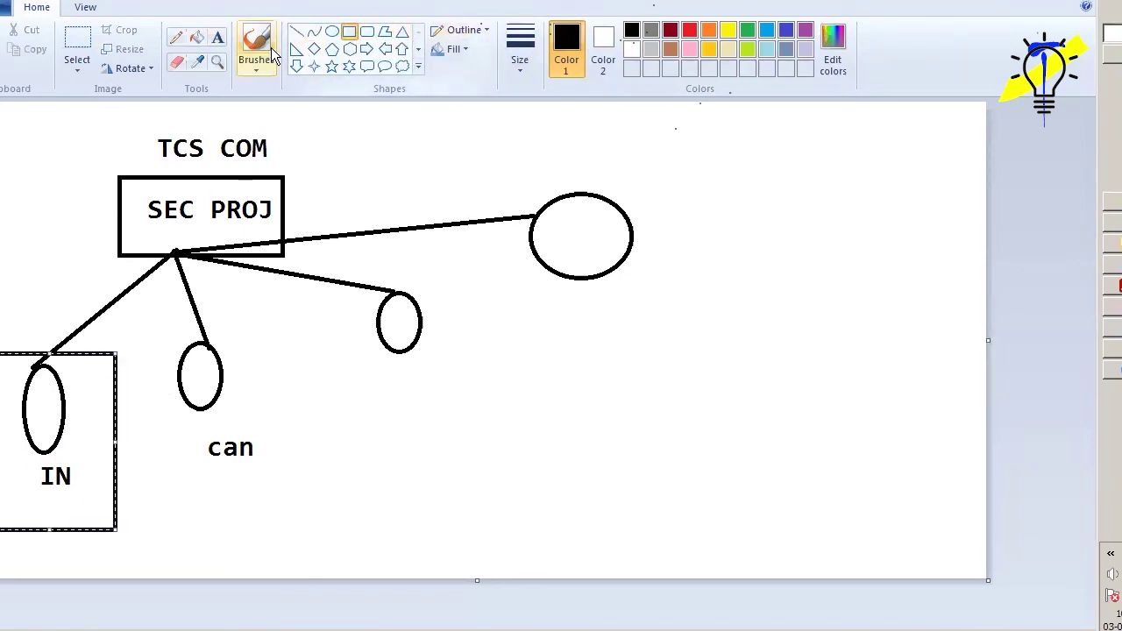
Add the number 20 under the IN label.
left_click(224, 43)
left_click(32, 521)
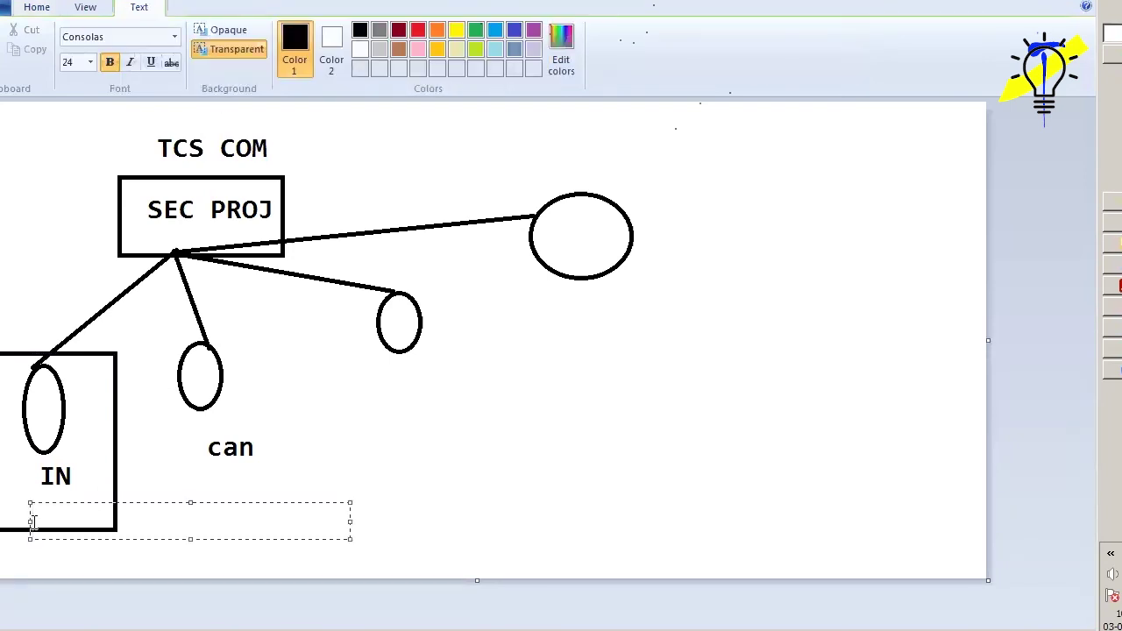
type("20")
left_click(261, 422)
Draw rectangles around the can oval, the middle oval and the right oval.
left_click(349, 32)
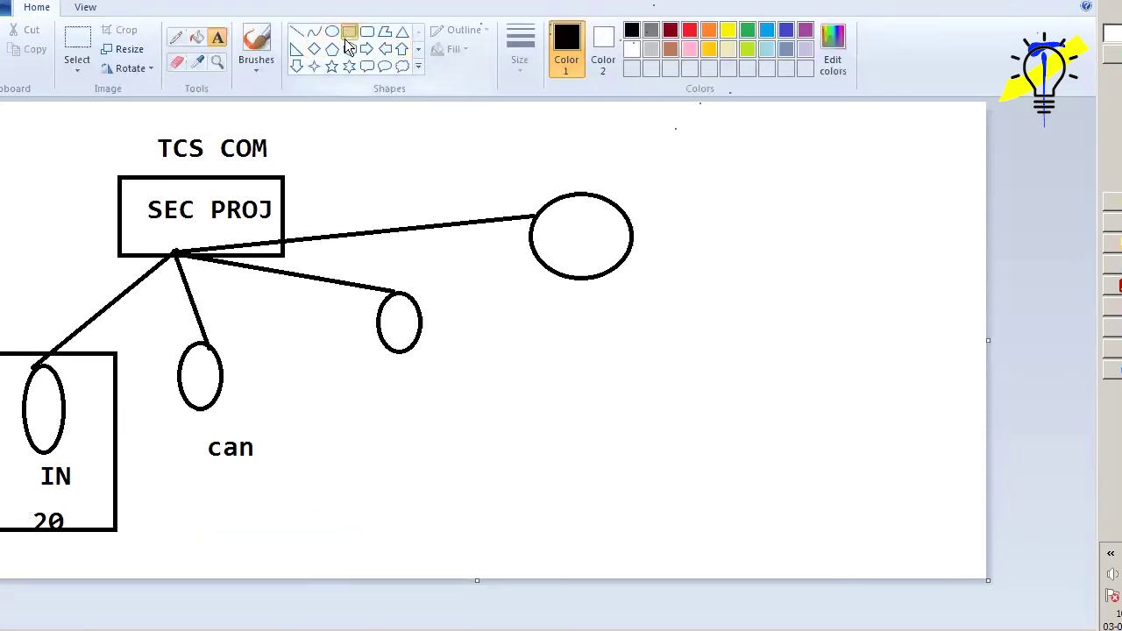
left_click_drag(161, 343, 281, 494)
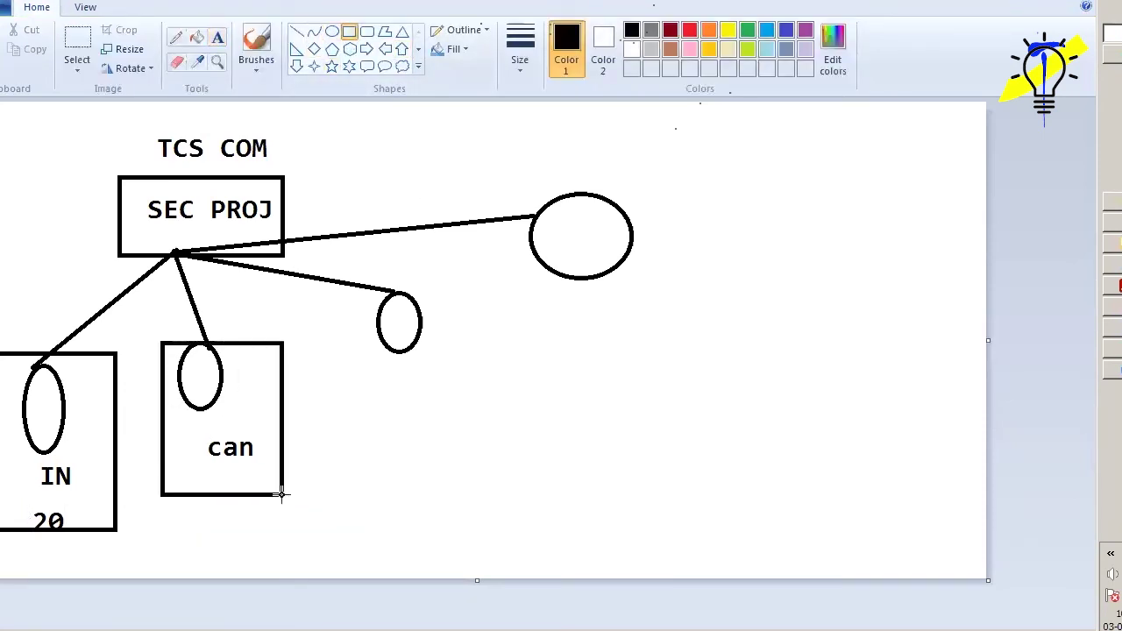
left_click(373, 322)
left_click_drag(348, 284, 477, 456)
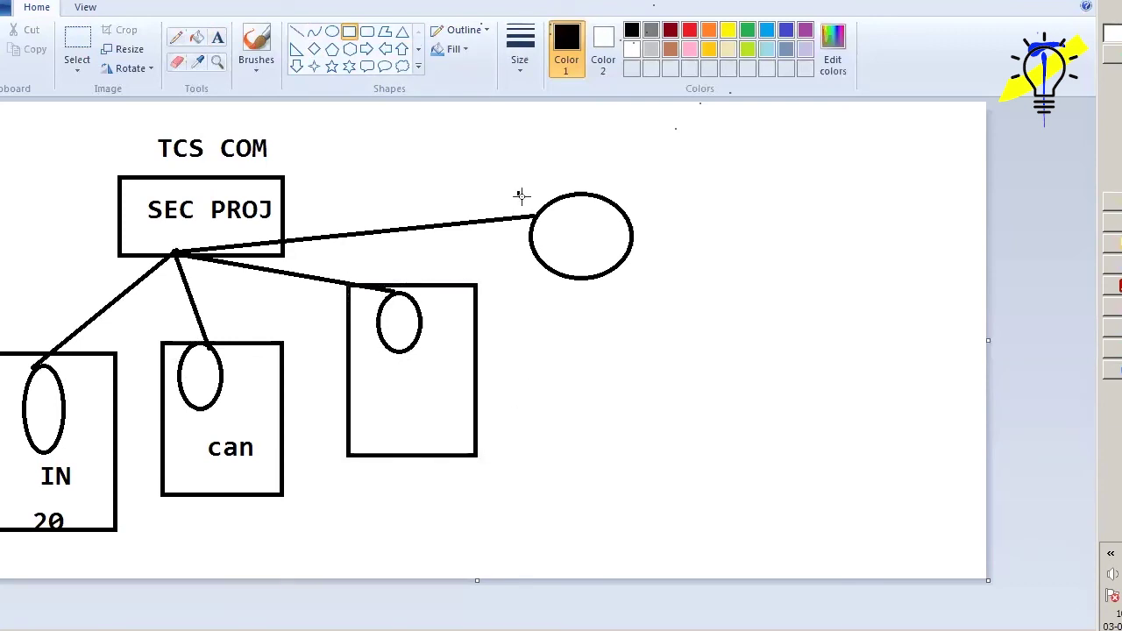
left_click_drag(518, 192, 654, 355)
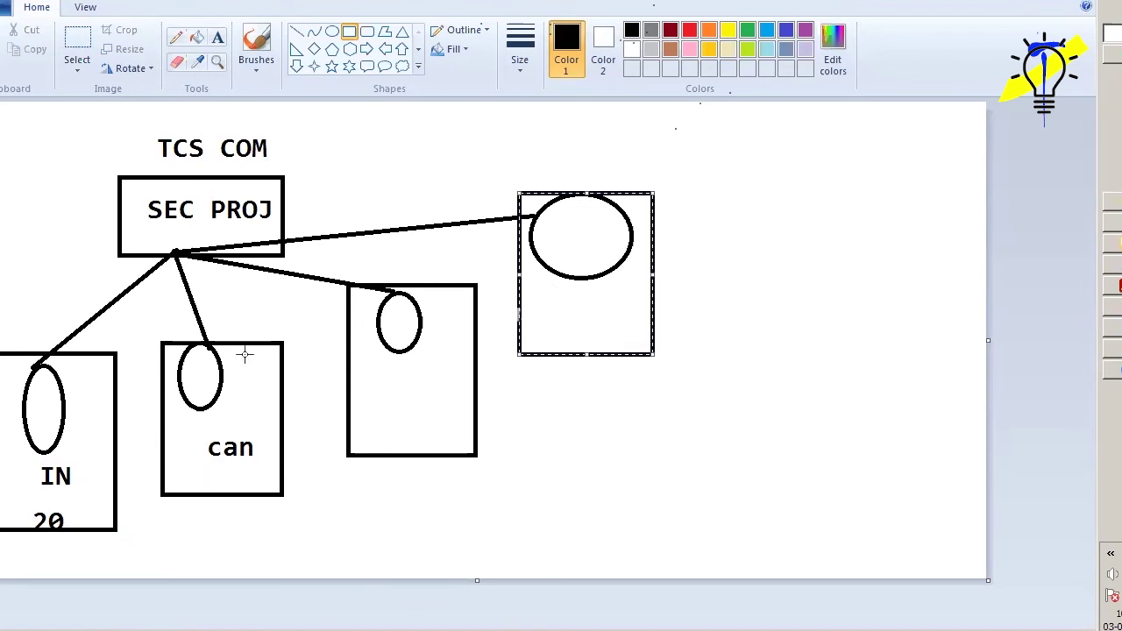
Add the numbers 1, 3 and 10 in the can, middle and right boxes.
left_click(218, 39)
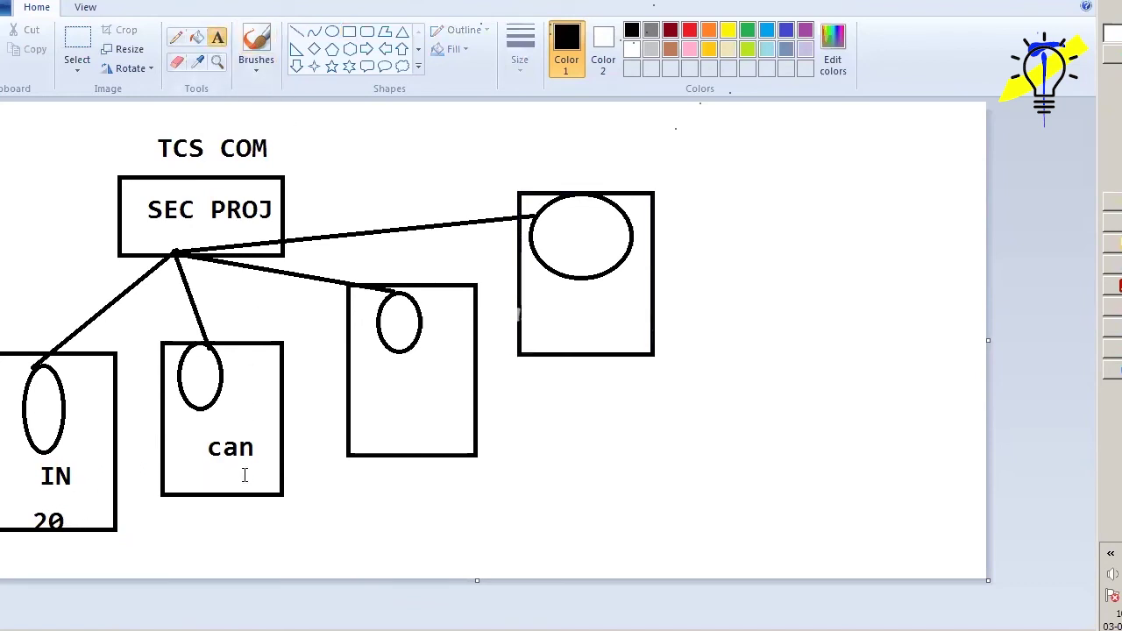
left_click(245, 475)
type("1")
left_click(336, 461)
left_click(419, 431)
type("3")
left_click(556, 362)
left_click(575, 322)
type("10")
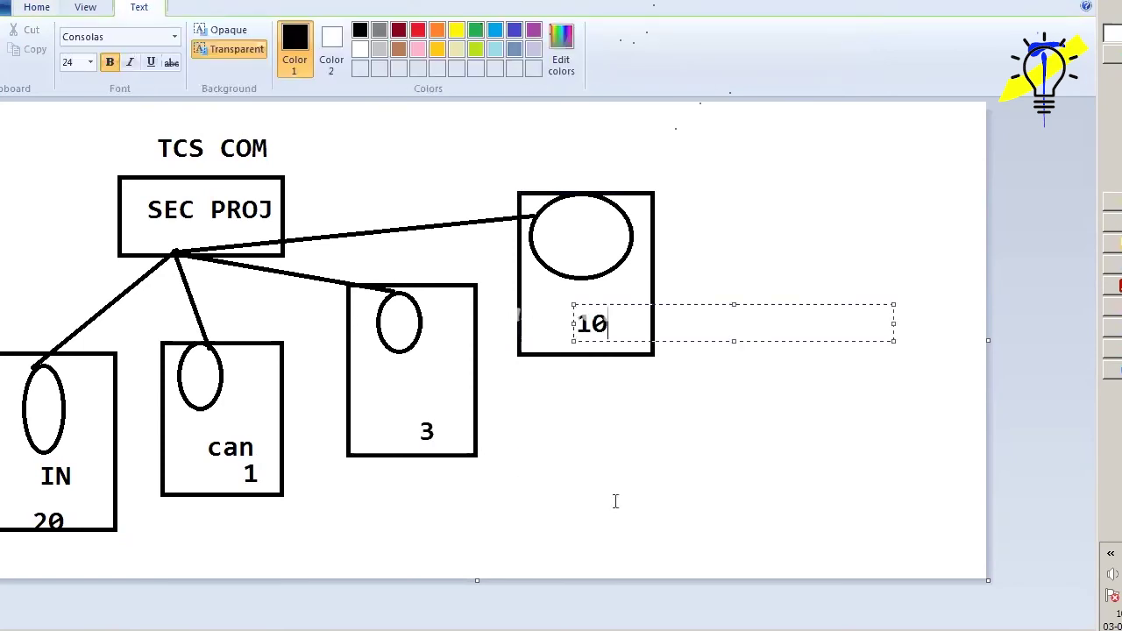
left_click(408, 456)
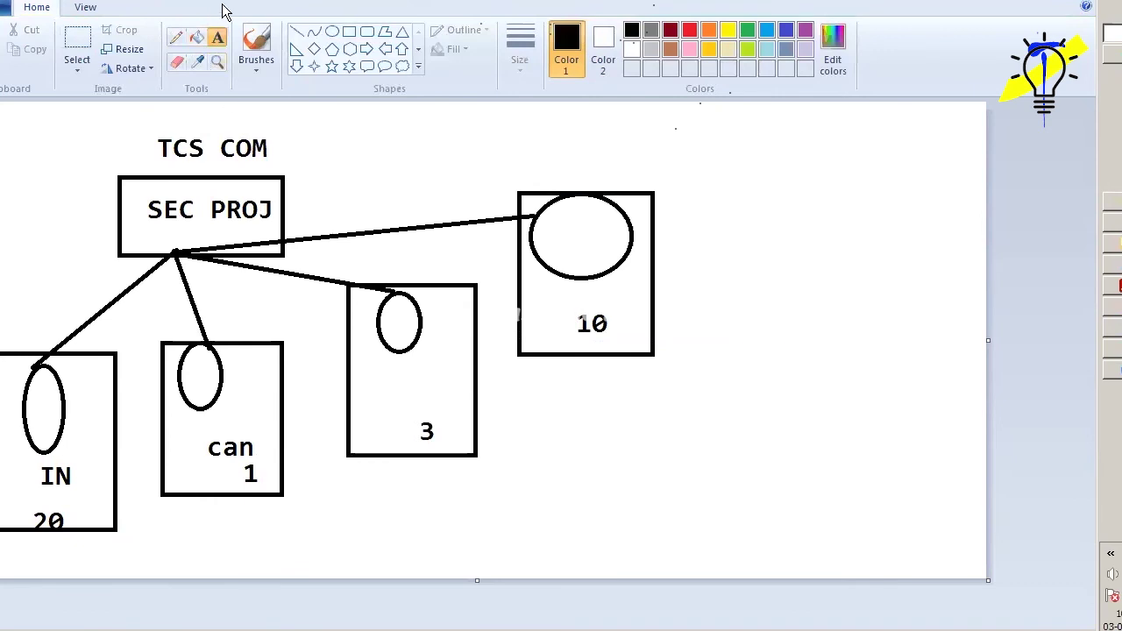
Fill the IN box with green.
left_click(194, 40)
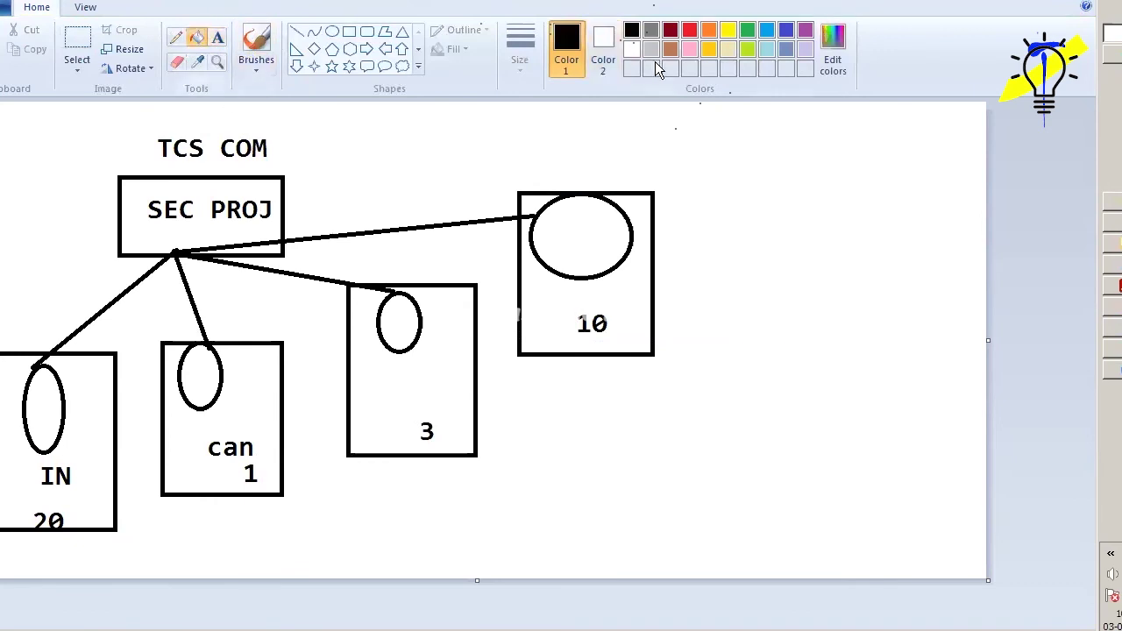
left_click(746, 32)
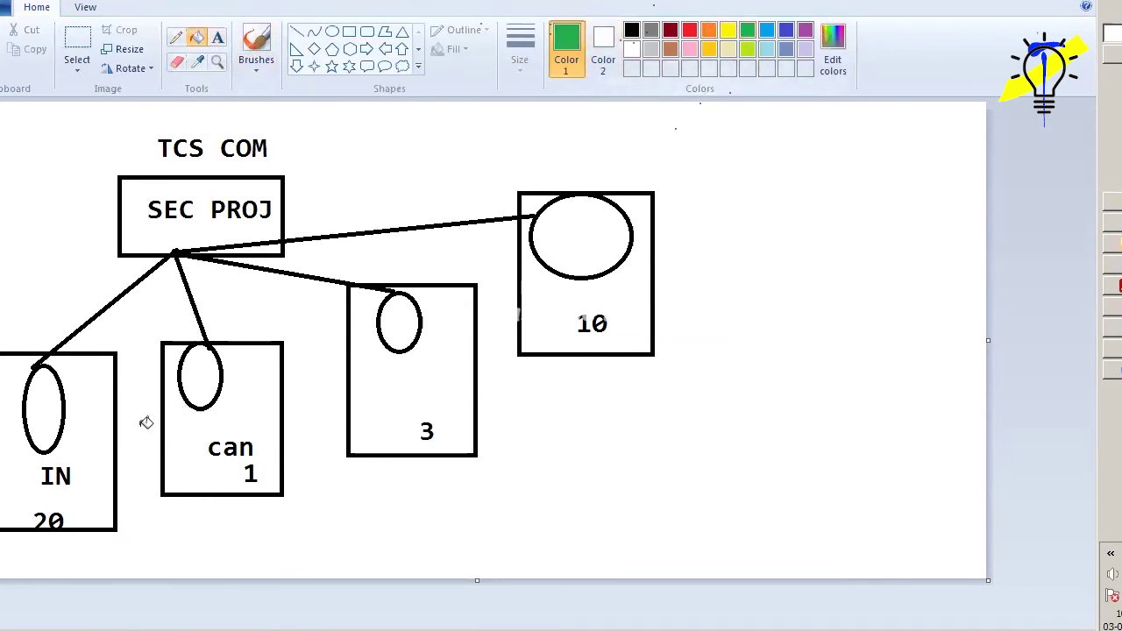
left_click(75, 396)
Colour the boxes: can yellow, 3 blue, 10 dark red, SEC PROJ gold.
left_click(728, 32)
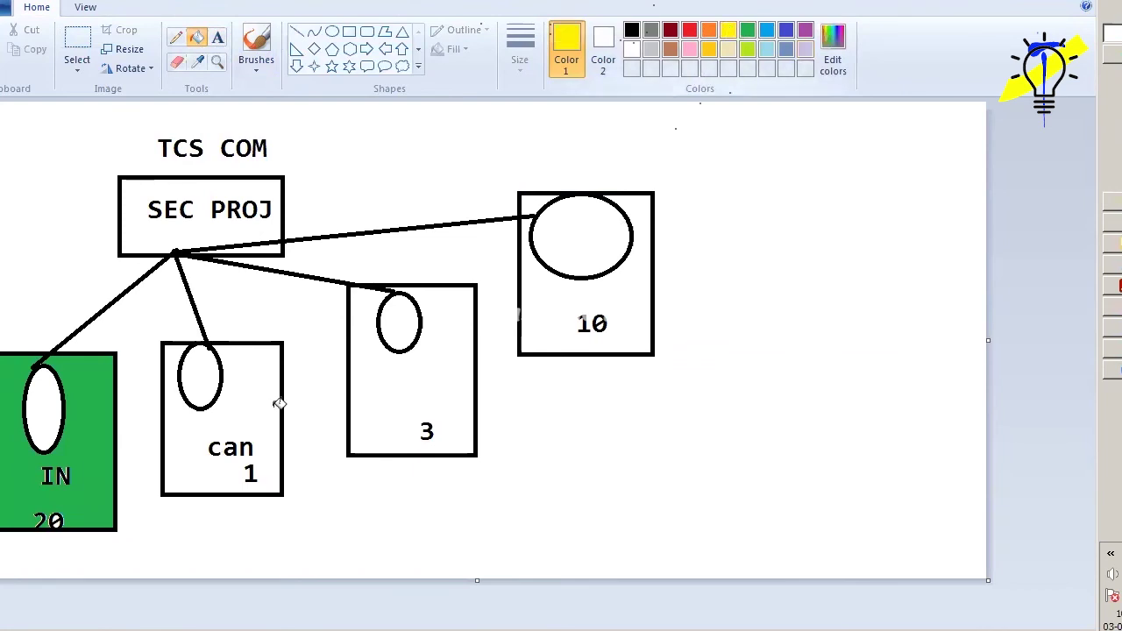
left_click(272, 401)
left_click(768, 32)
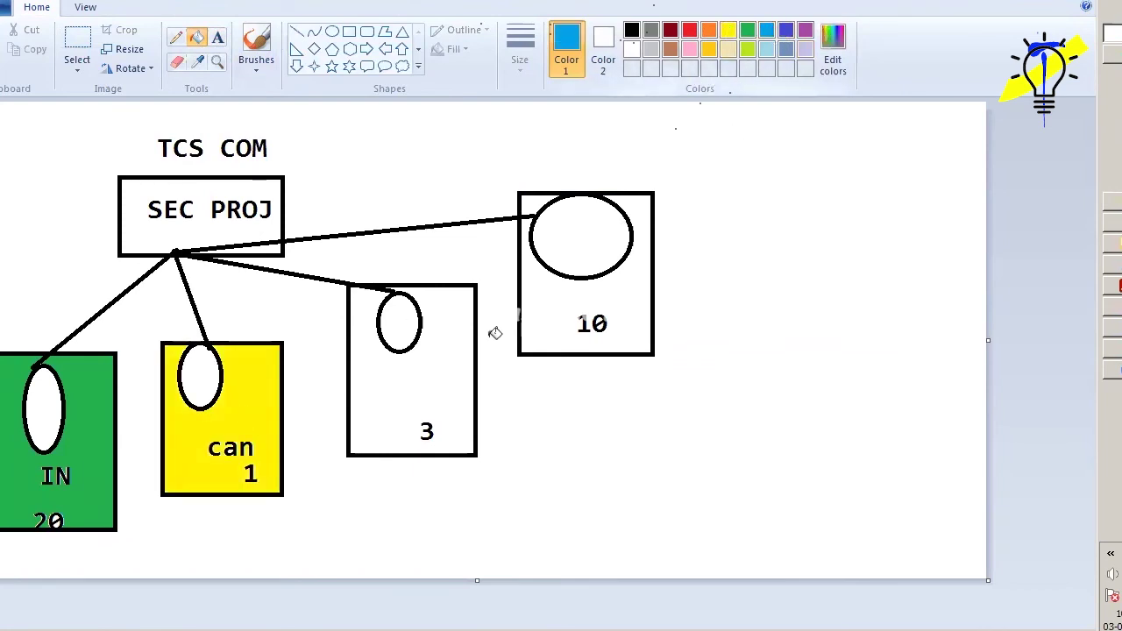
left_click(443, 387)
left_click(670, 32)
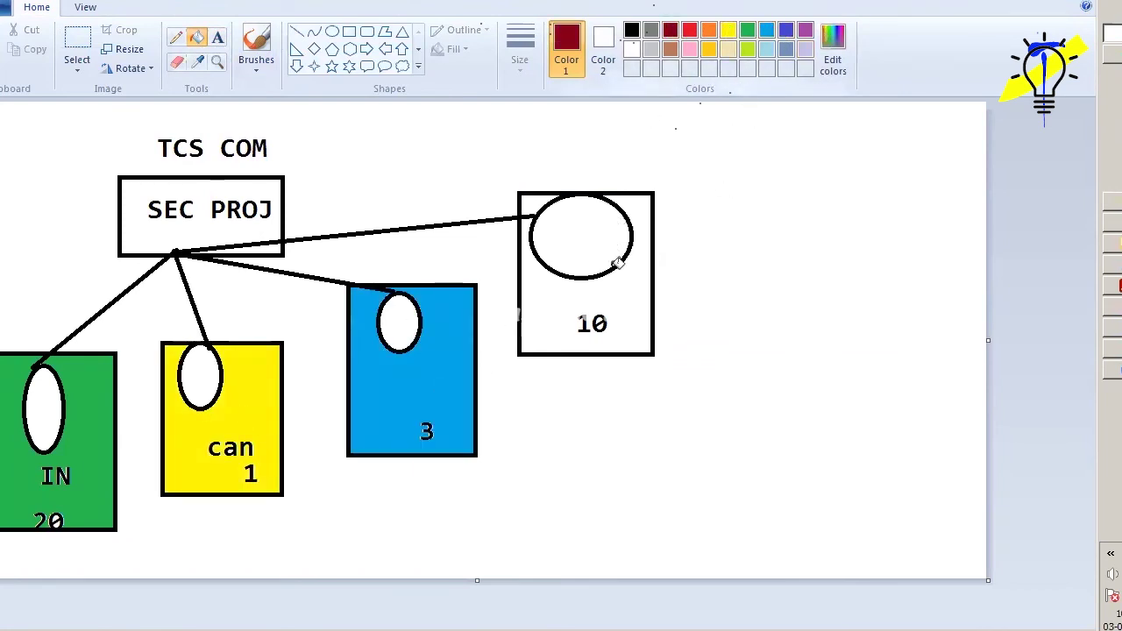
left_click(616, 261)
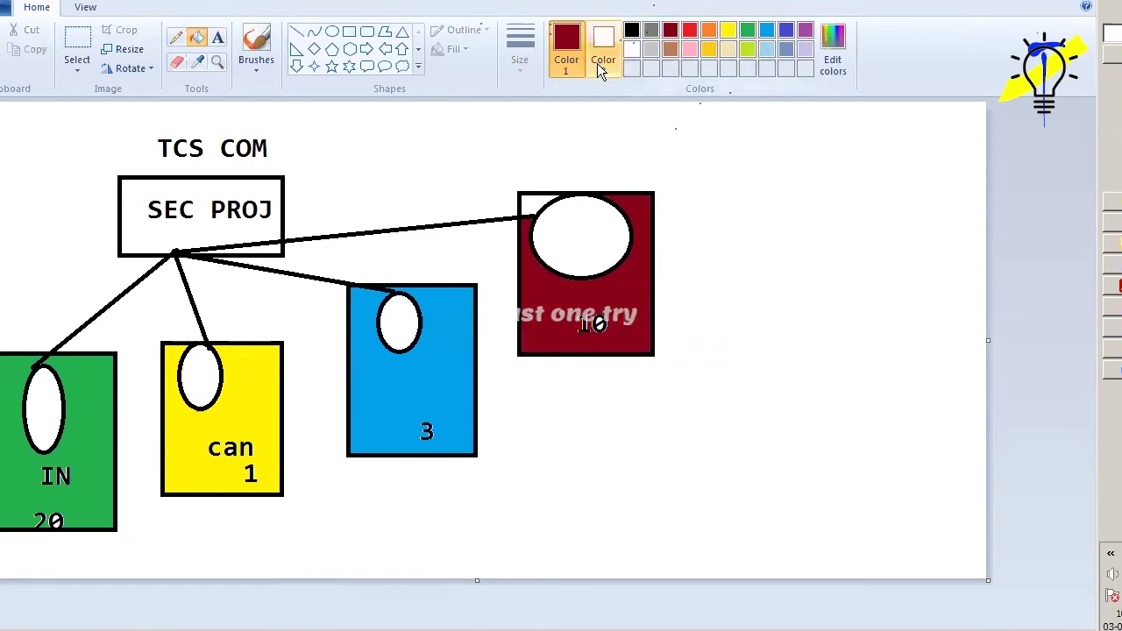
left_click(631, 31)
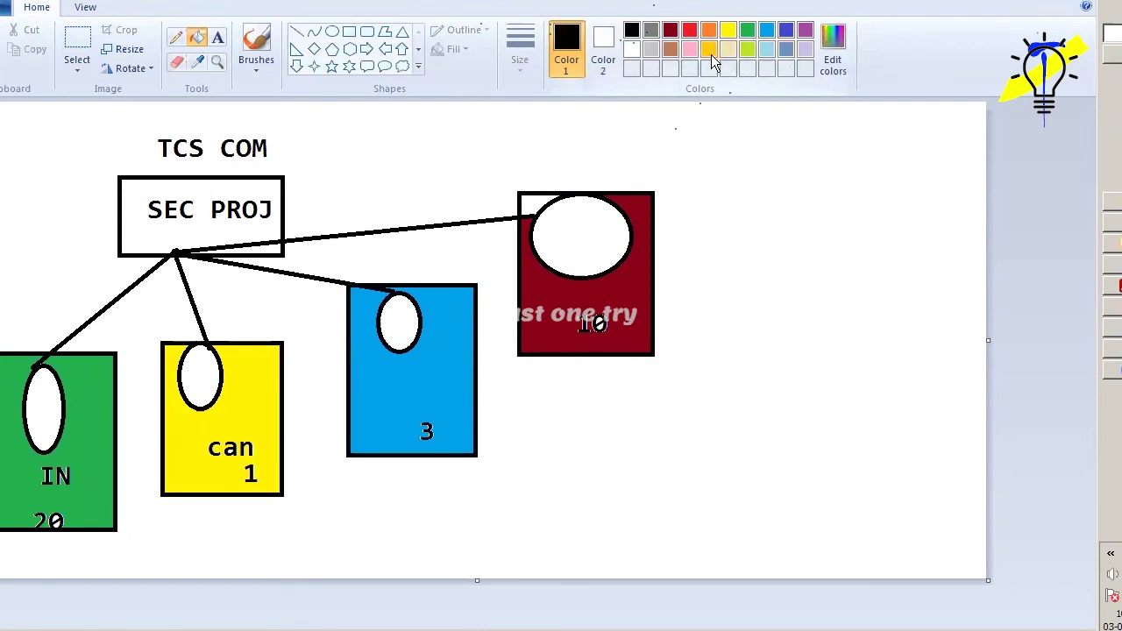
left_click(710, 49)
left_click(210, 202)
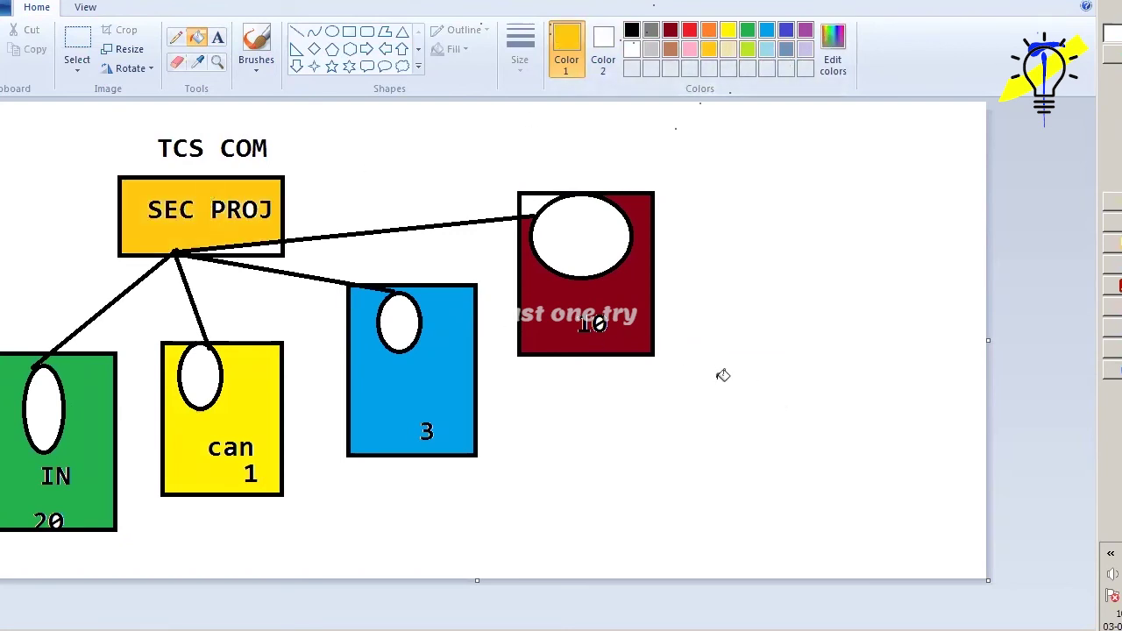
left_click(284, 241)
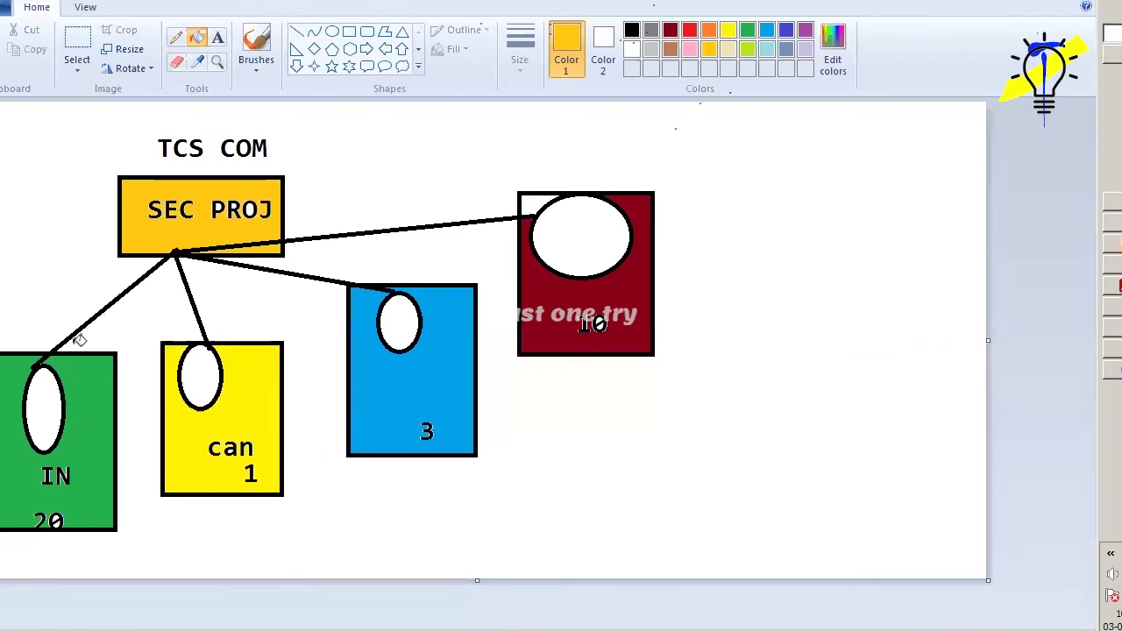
Add a black 'REPO' label beside TCS COM.
left_click(219, 41)
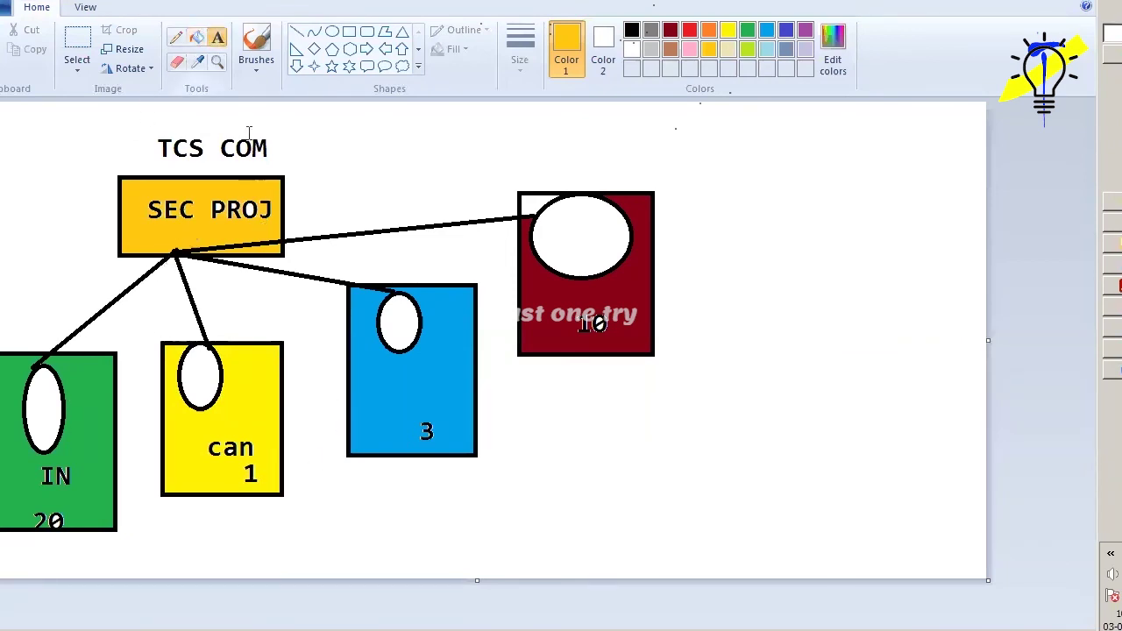
left_click(306, 149)
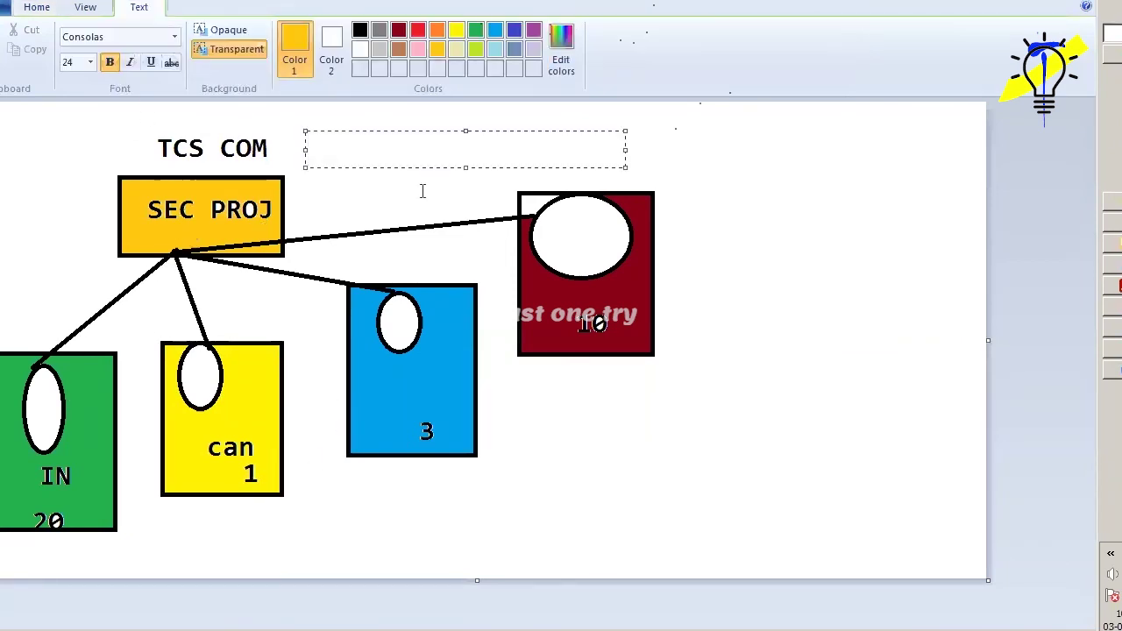
type("REPO")
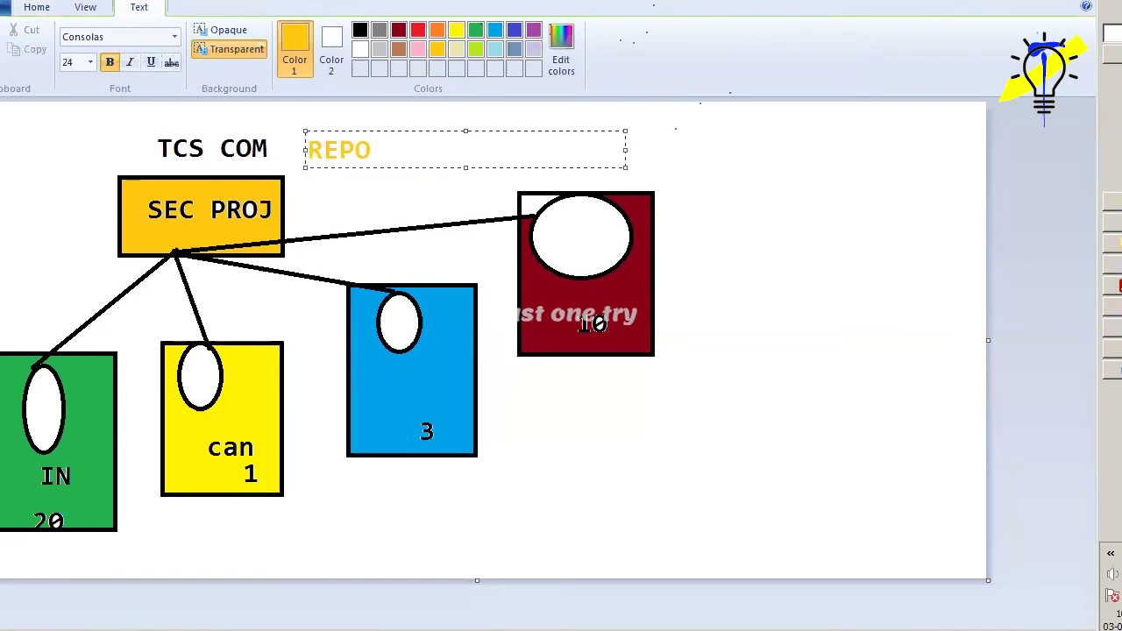
key("ctrl+a")
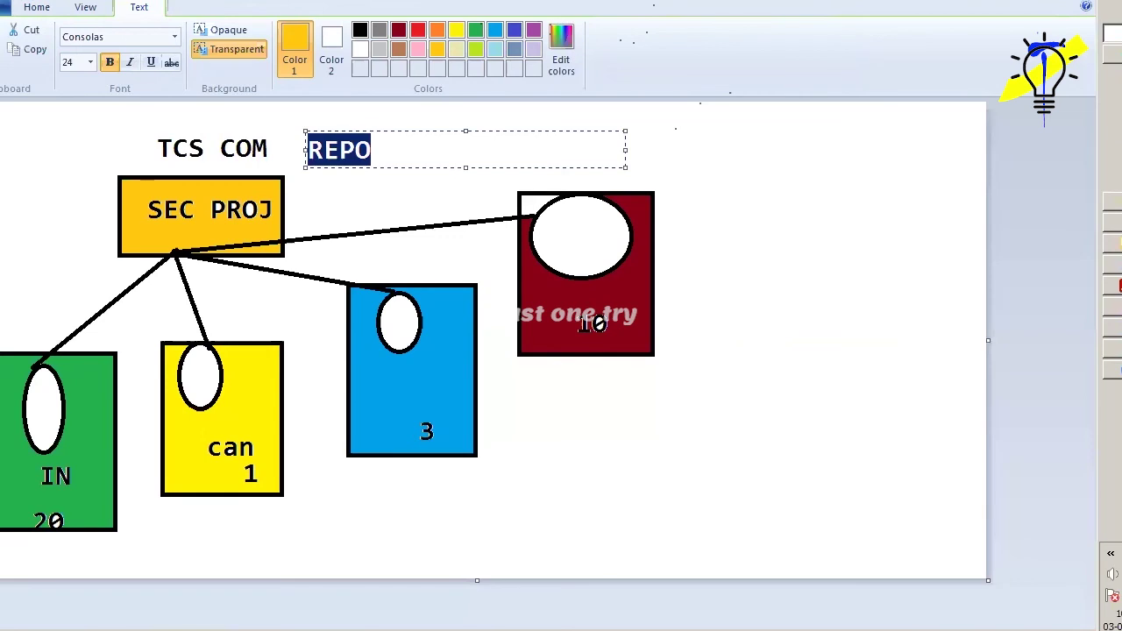
left_click(359, 30)
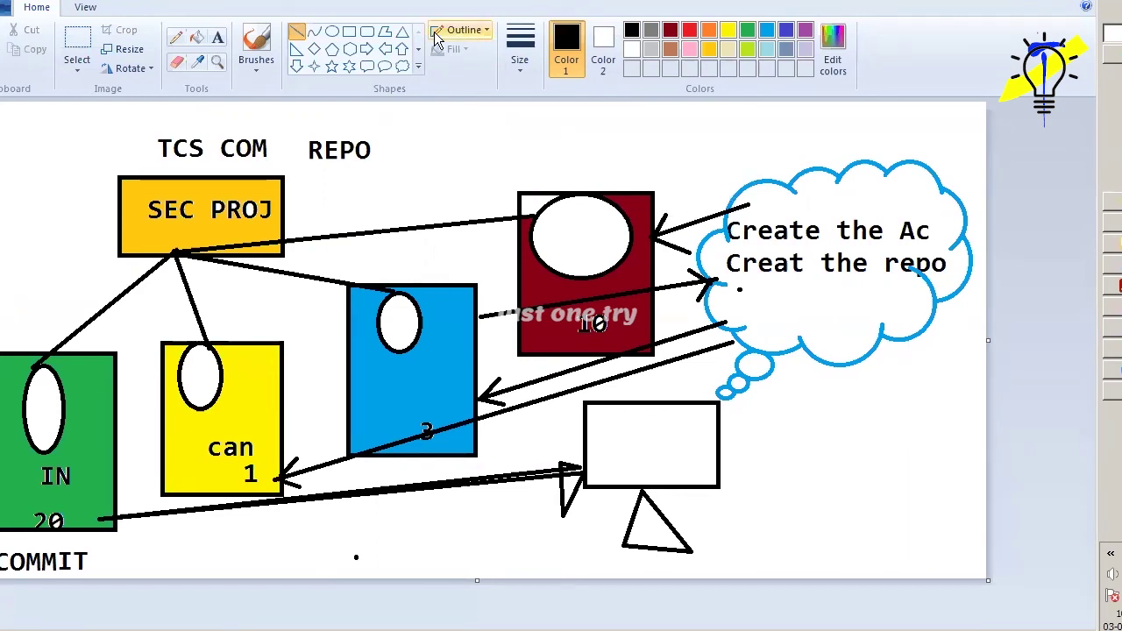
Fill the thought cloud green, replacing an accidental black fill.
left_click(196, 37)
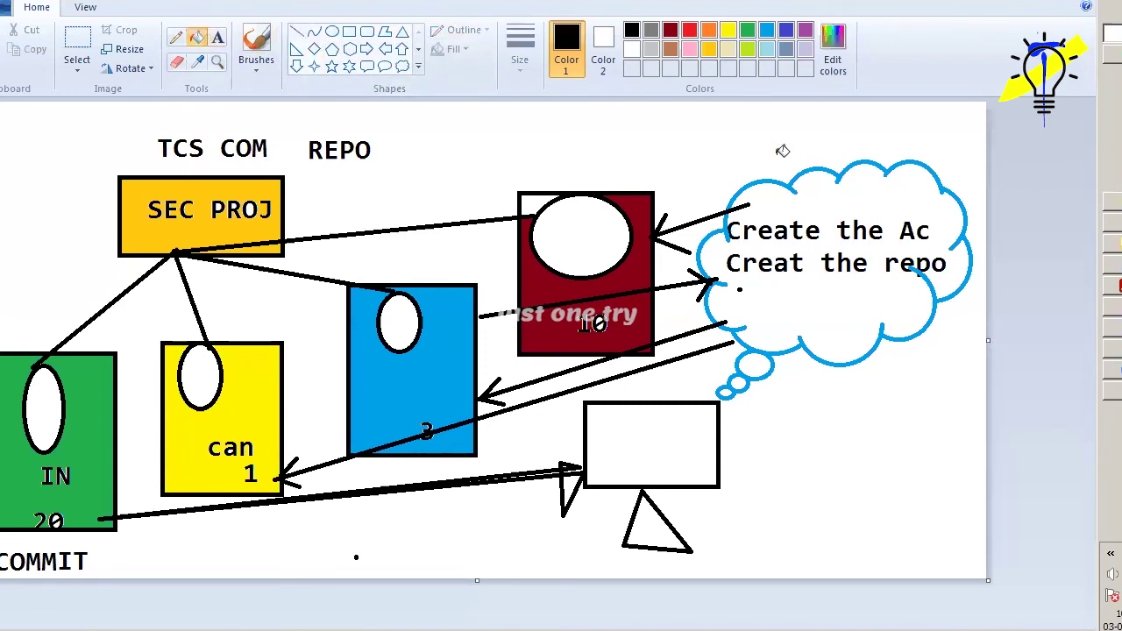
left_click(898, 184)
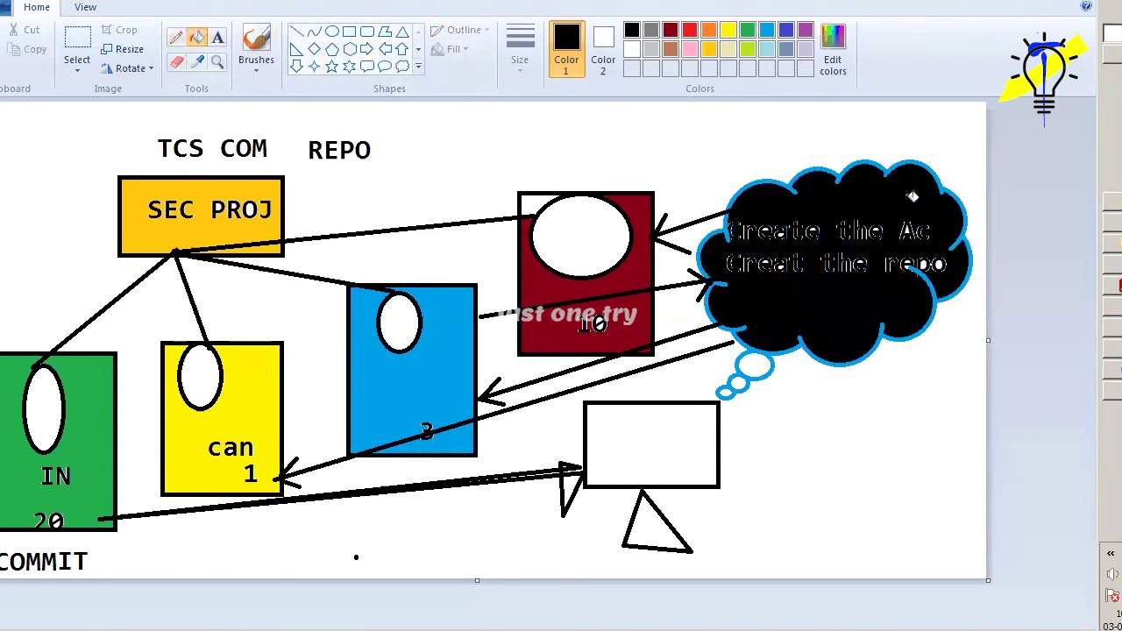
key("ctrl+z")
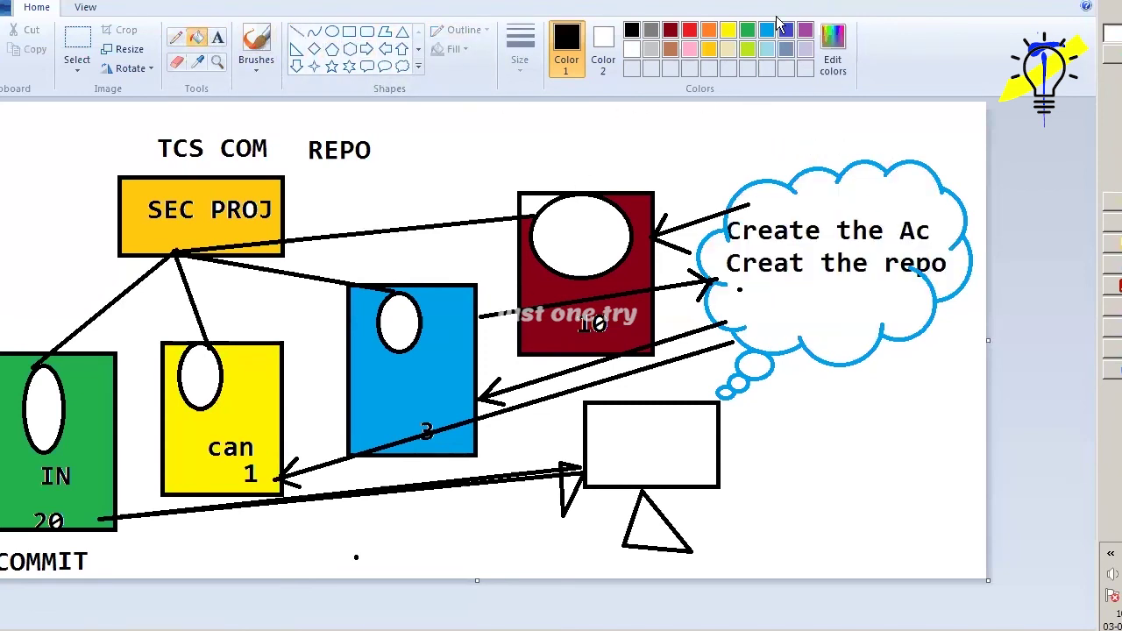
left_click(747, 31)
left_click(772, 316)
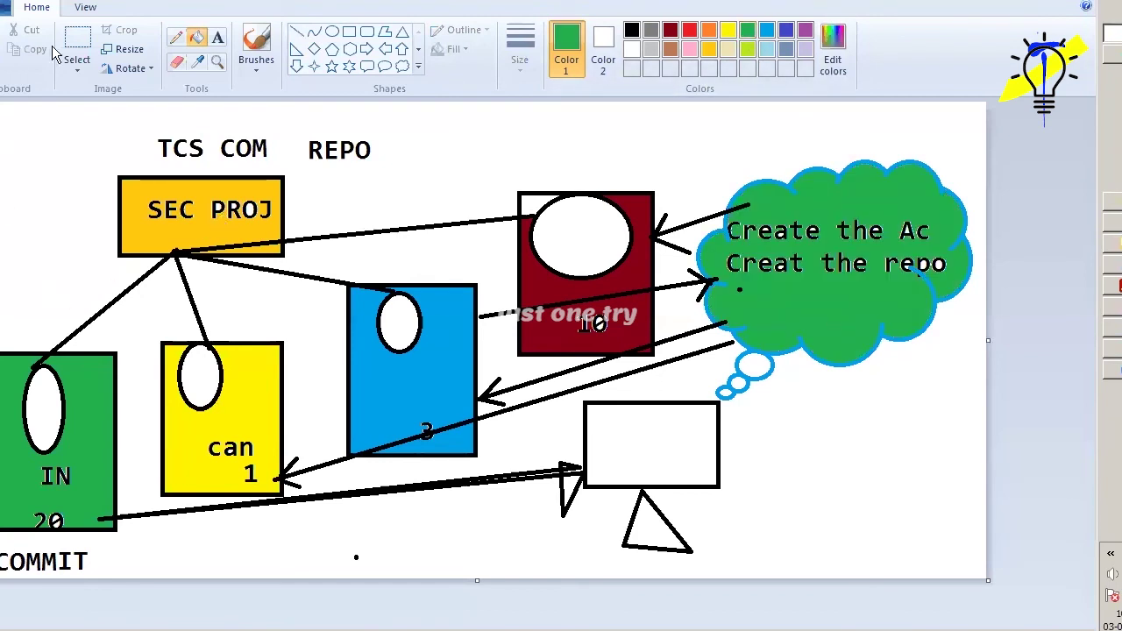
Add a green 'Github' label above the thought cloud.
left_click(218, 39)
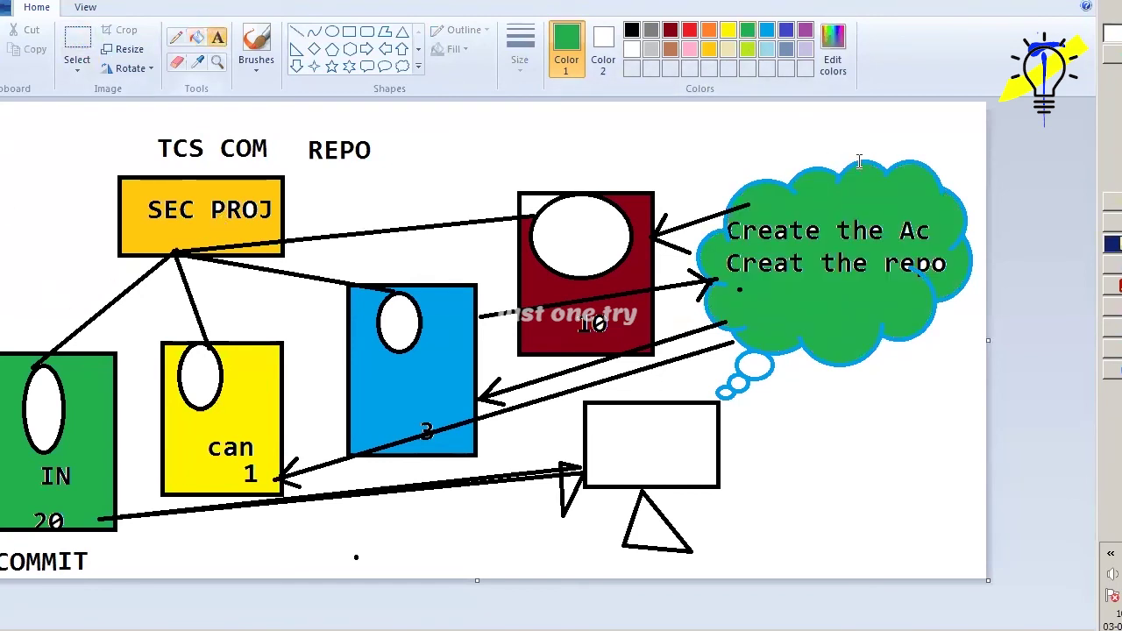
left_click(818, 127)
type("Github")
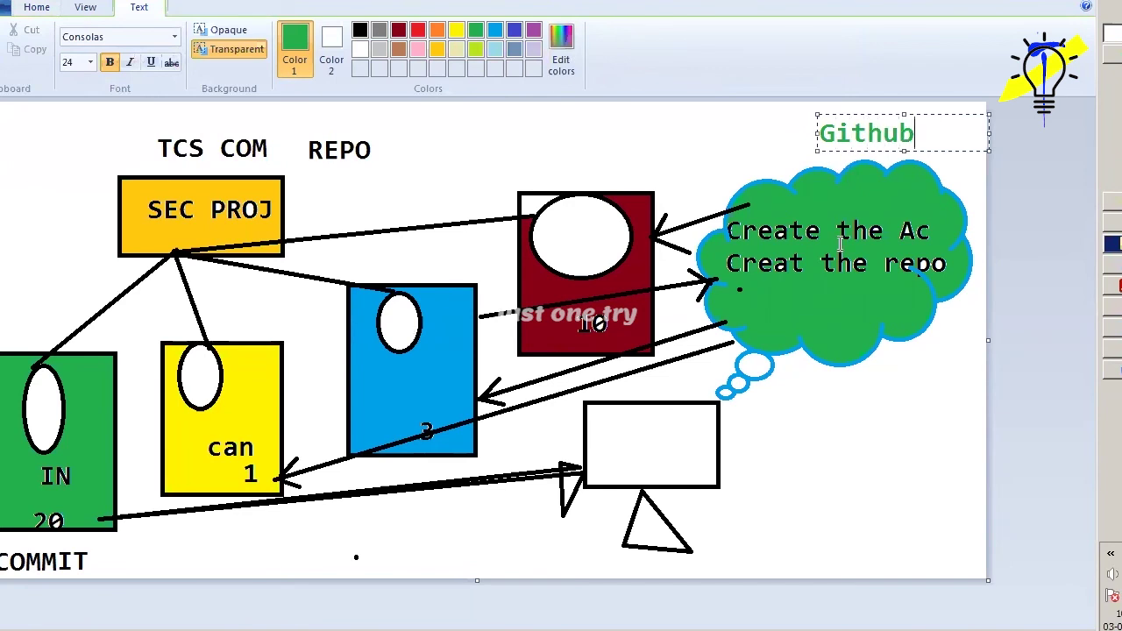
left_click(844, 466)
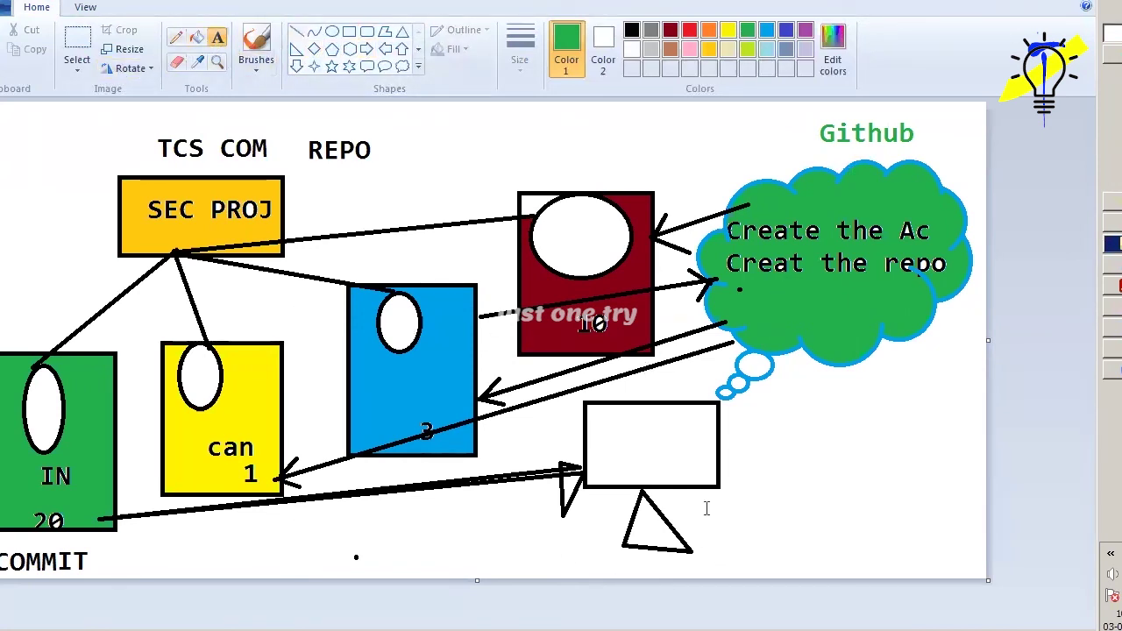
Type a black list beside the monitor shape: eclipse, pycharm, linux on separate lines.
left_click(763, 405)
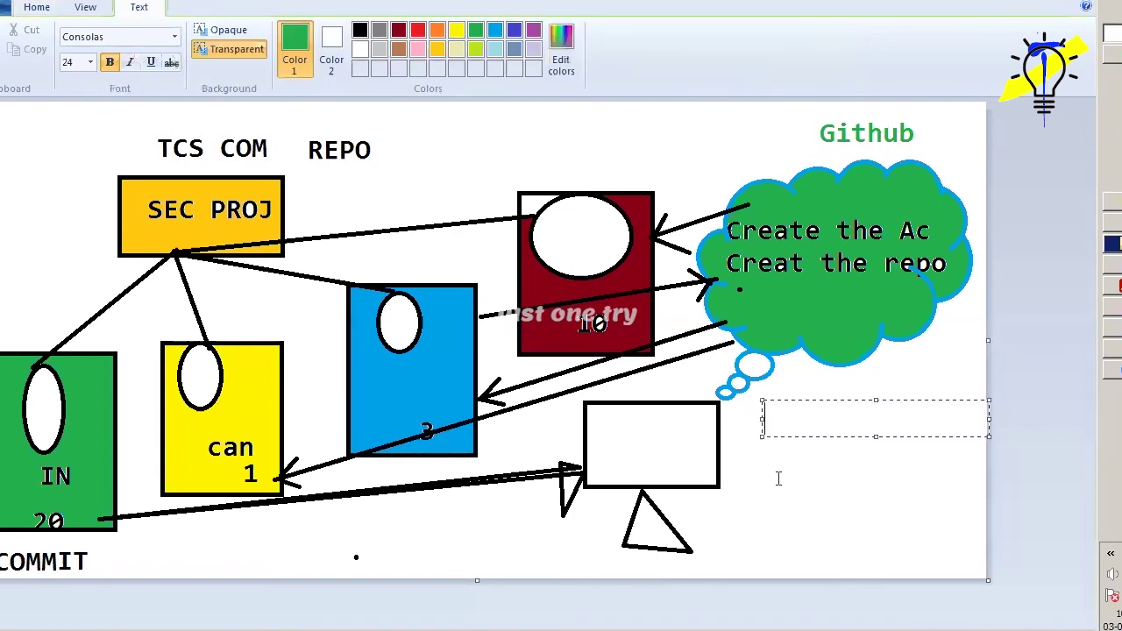
type("e")
key("BackSpace")
left_click(360, 30)
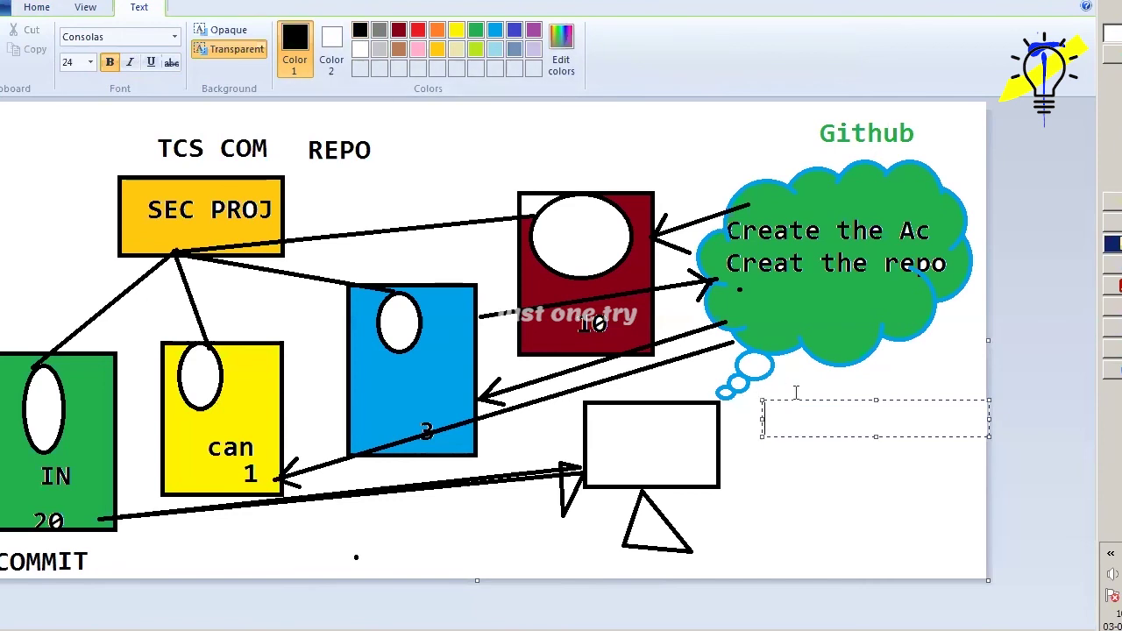
type("eclipse")
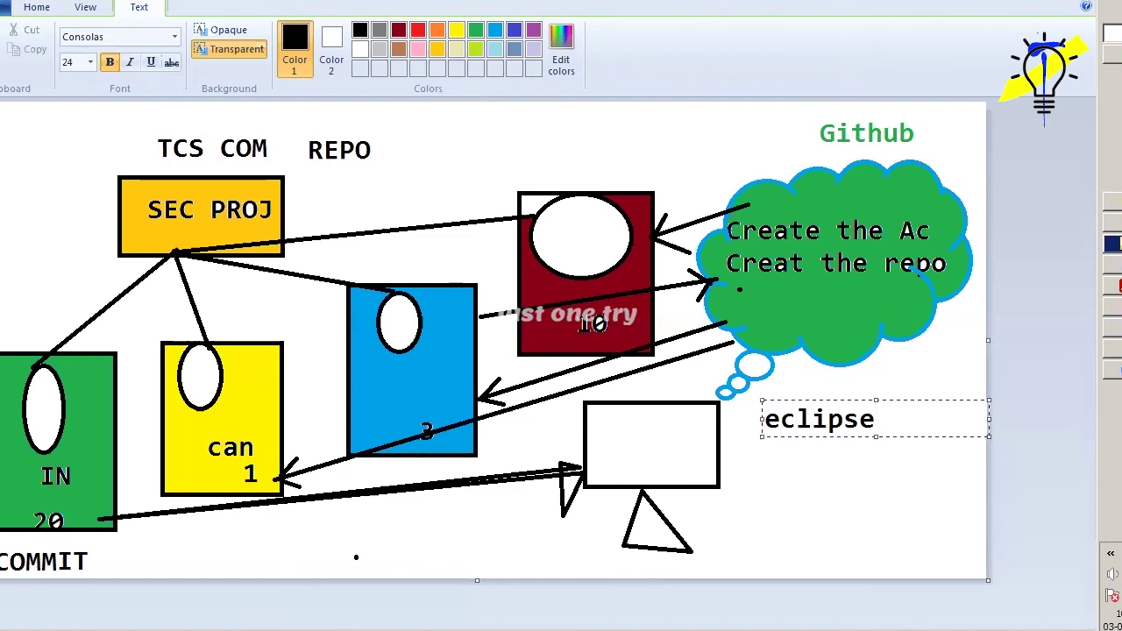
key("Return")
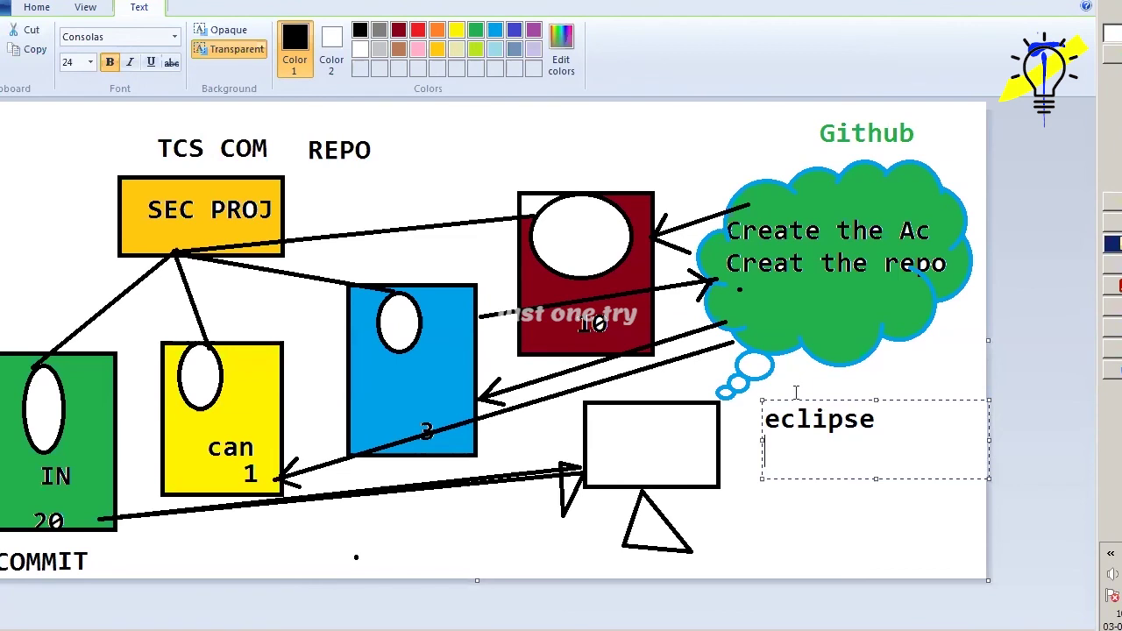
type("pychar")
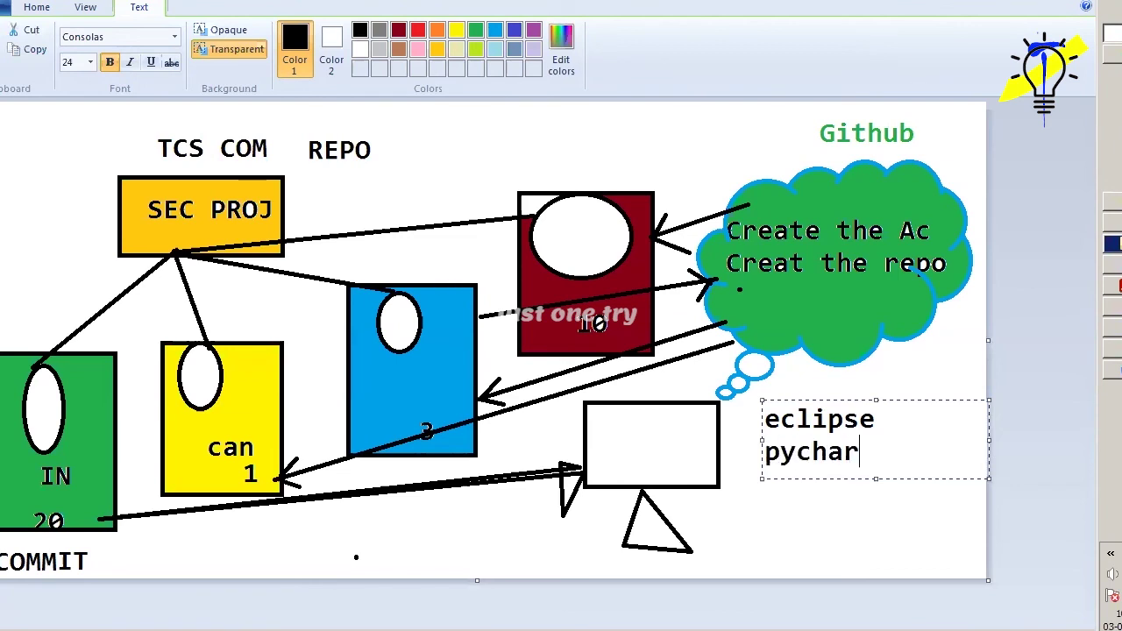
type("m")
key("Return")
type("linux")
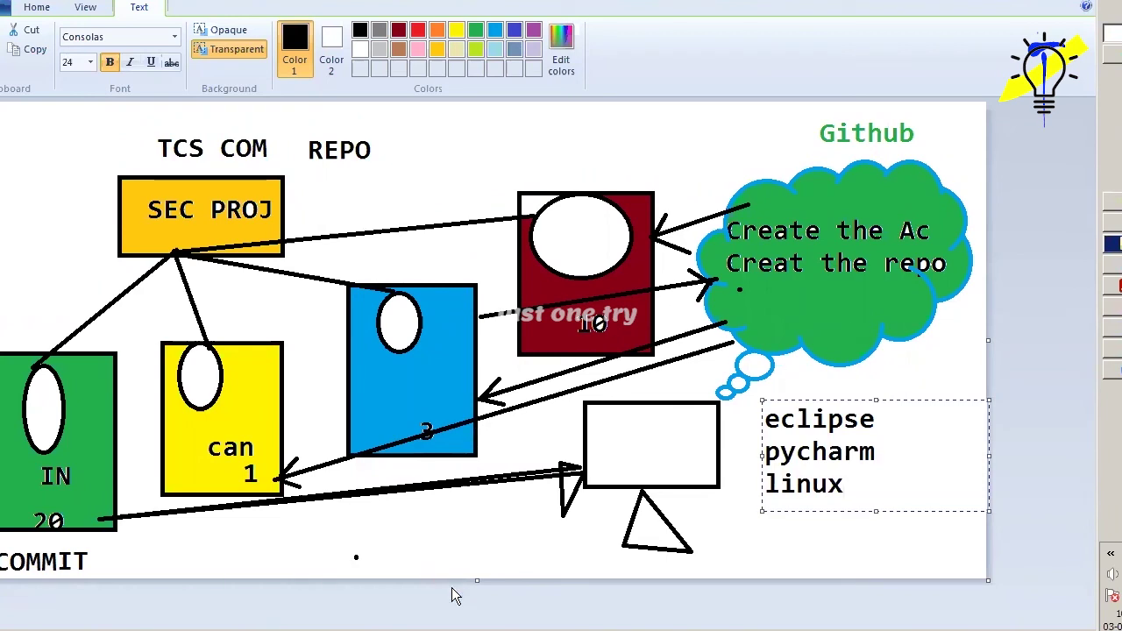
left_click(522, 537)
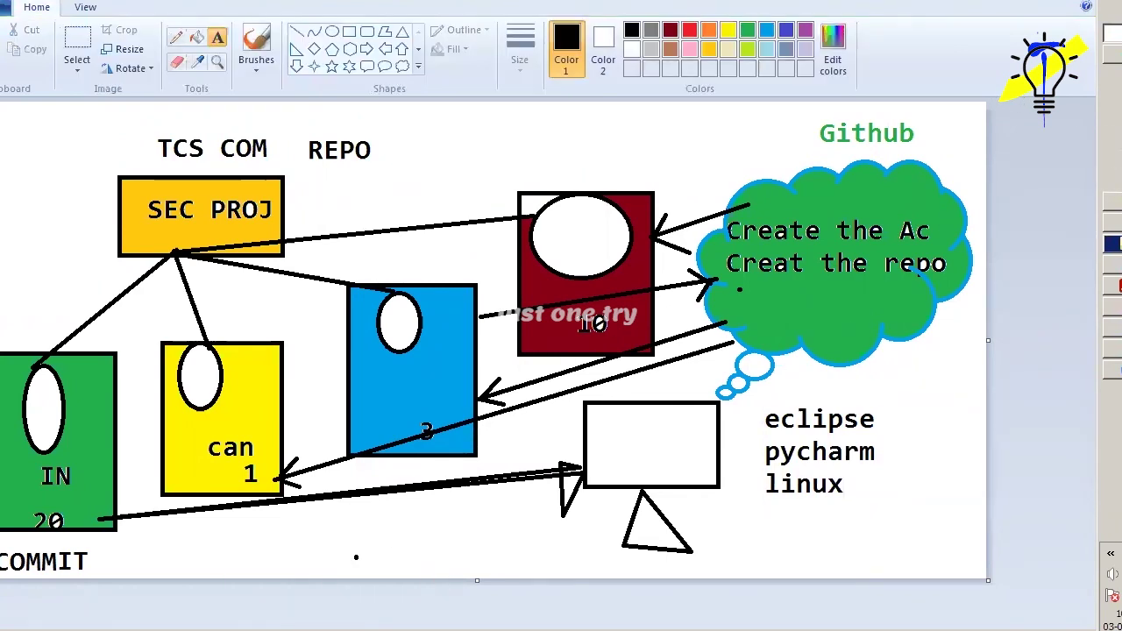
Browse from Linux_Basic up to the ##DevOps Github folder and open 1.png.
right_click(1109, 277)
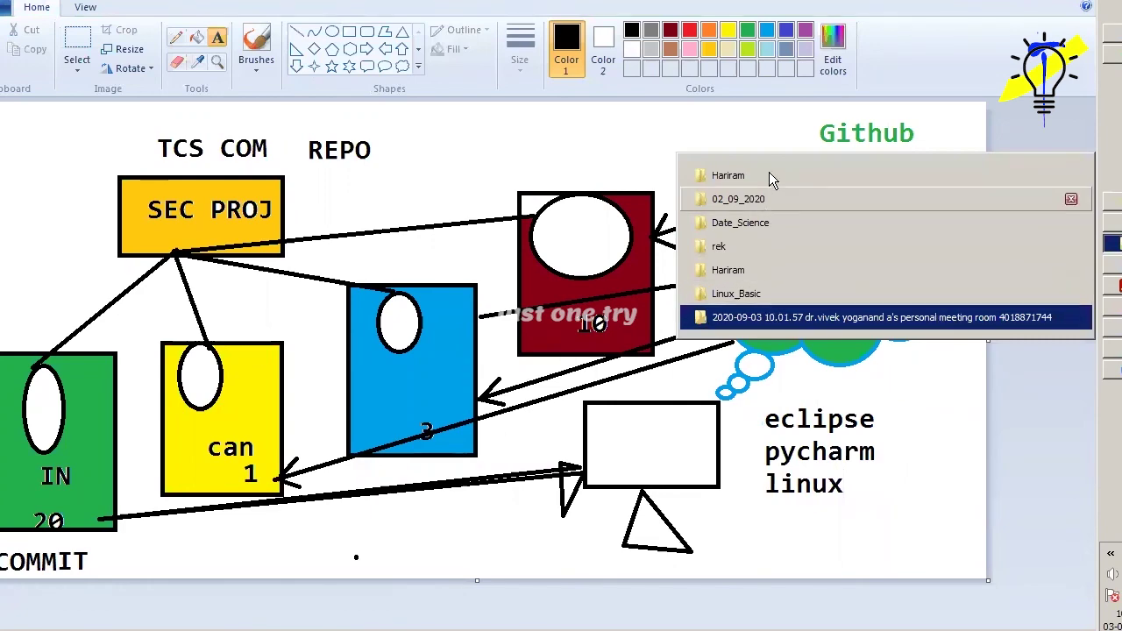
left_click(758, 293)
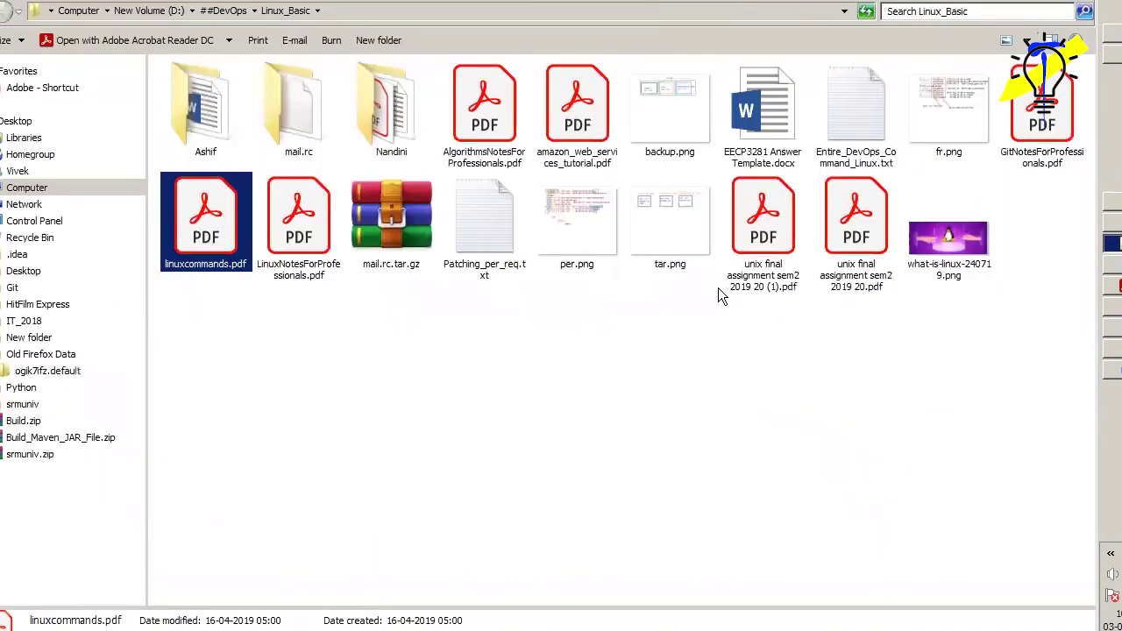
left_click(211, 18)
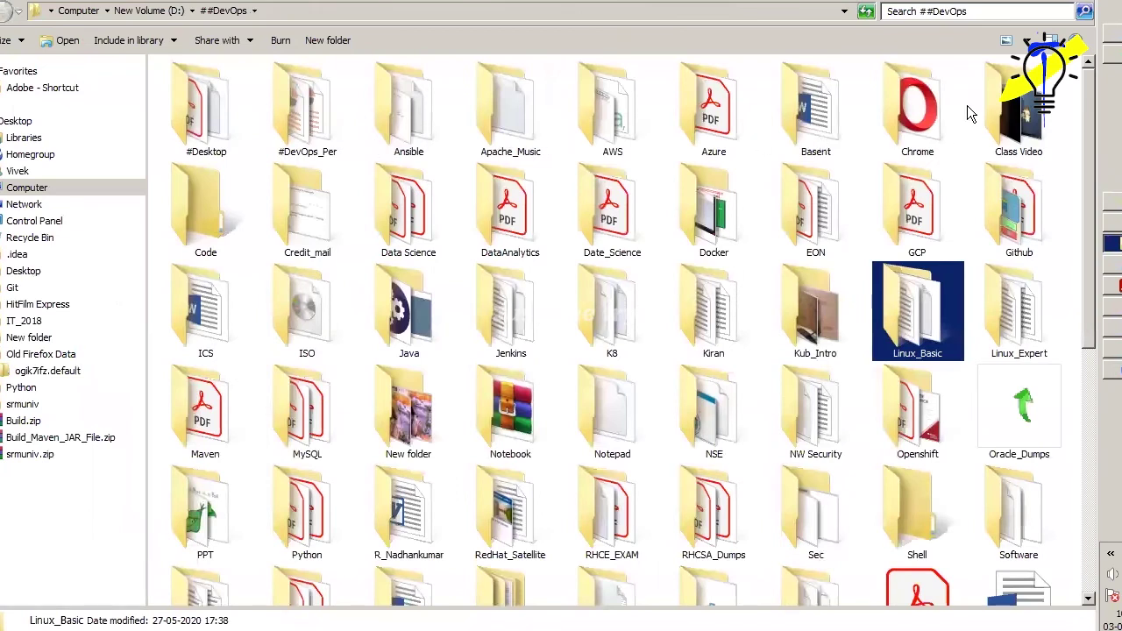
left_click(279, 211)
key("g")
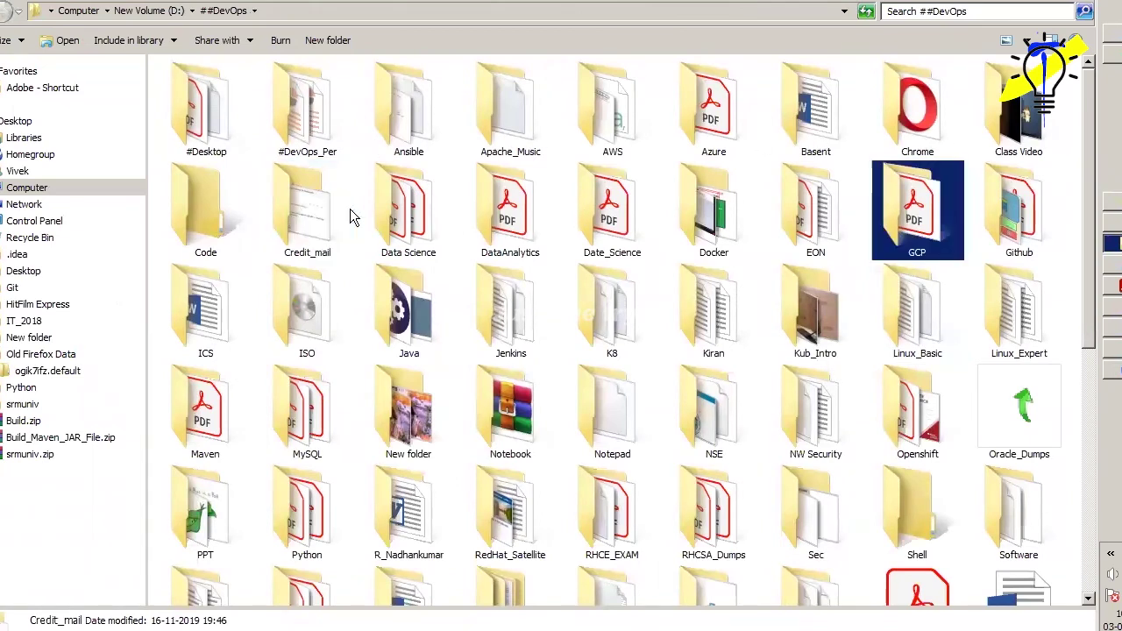
double_click(1009, 233)
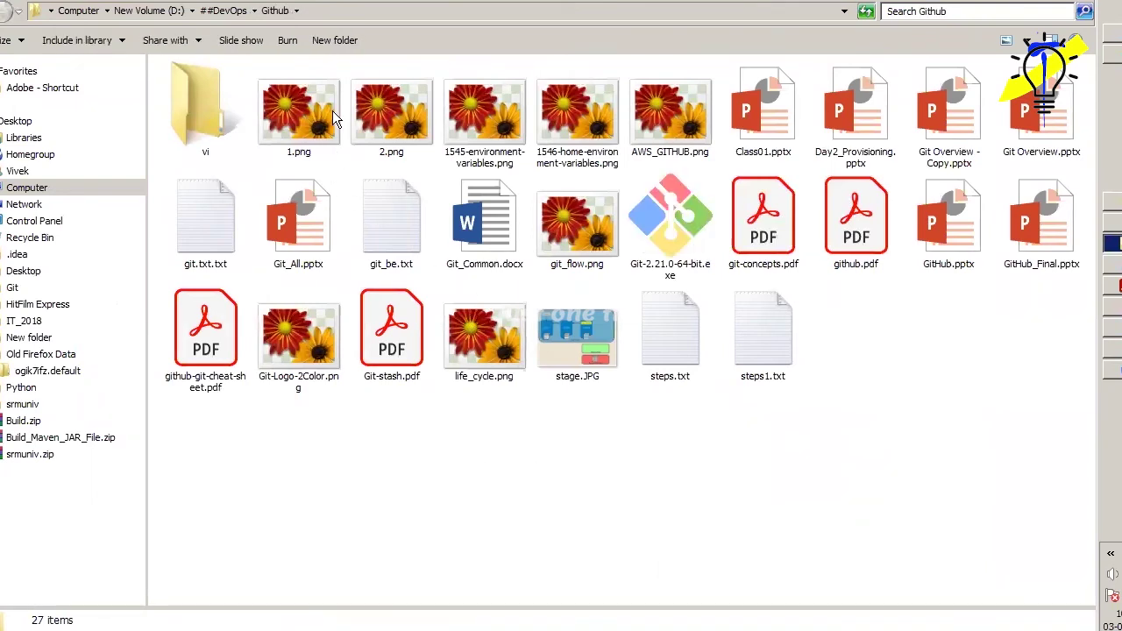
left_click(329, 138)
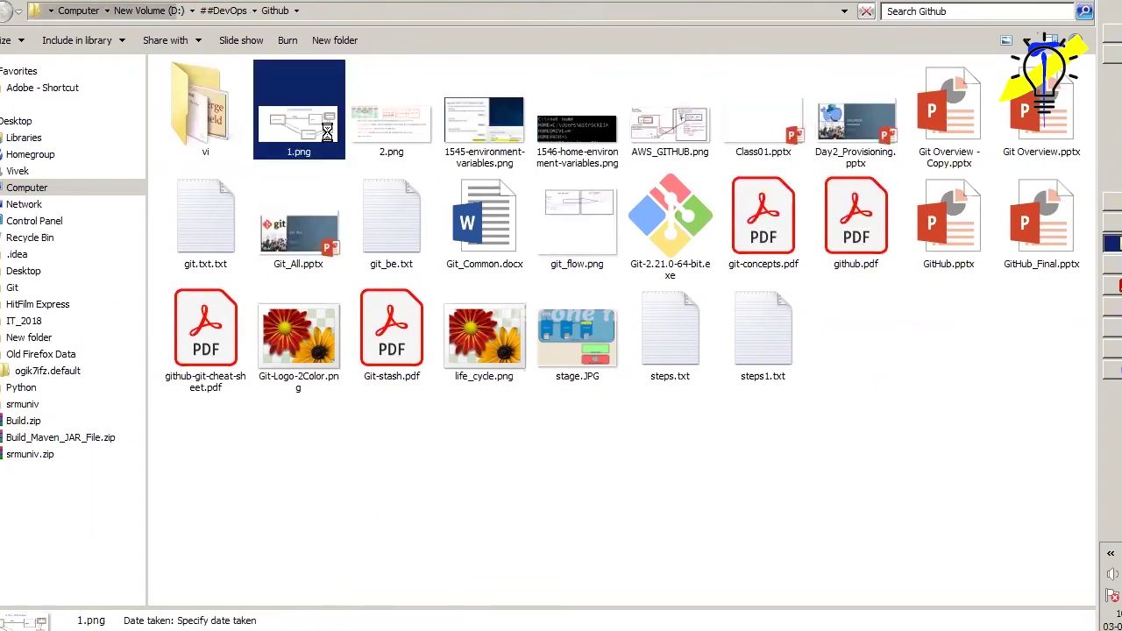
double_click(330, 137)
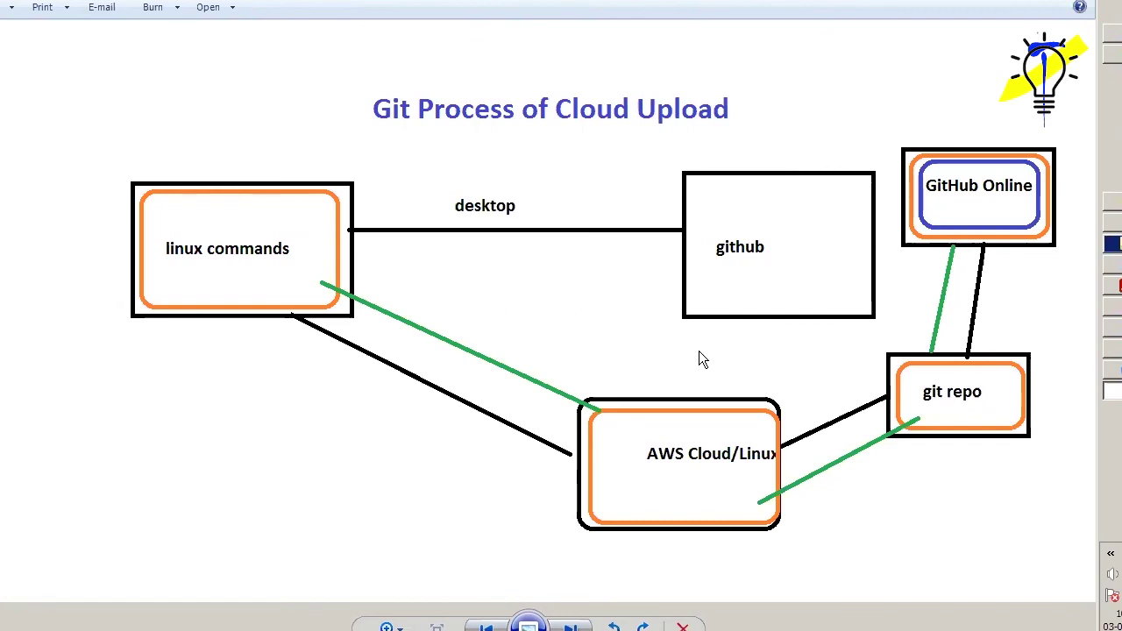
Reopen 1.png in Photo Viewer and cycle through the open windows with Alt+Tab.
left_click(1070, 3)
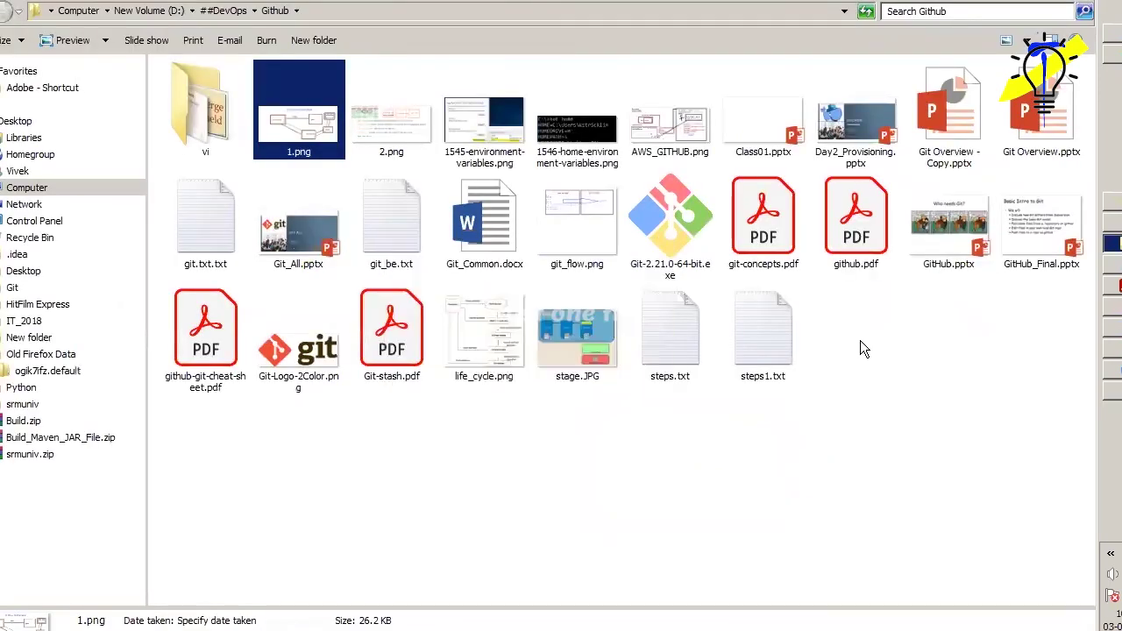
key("Return")
key("alt+Tab")
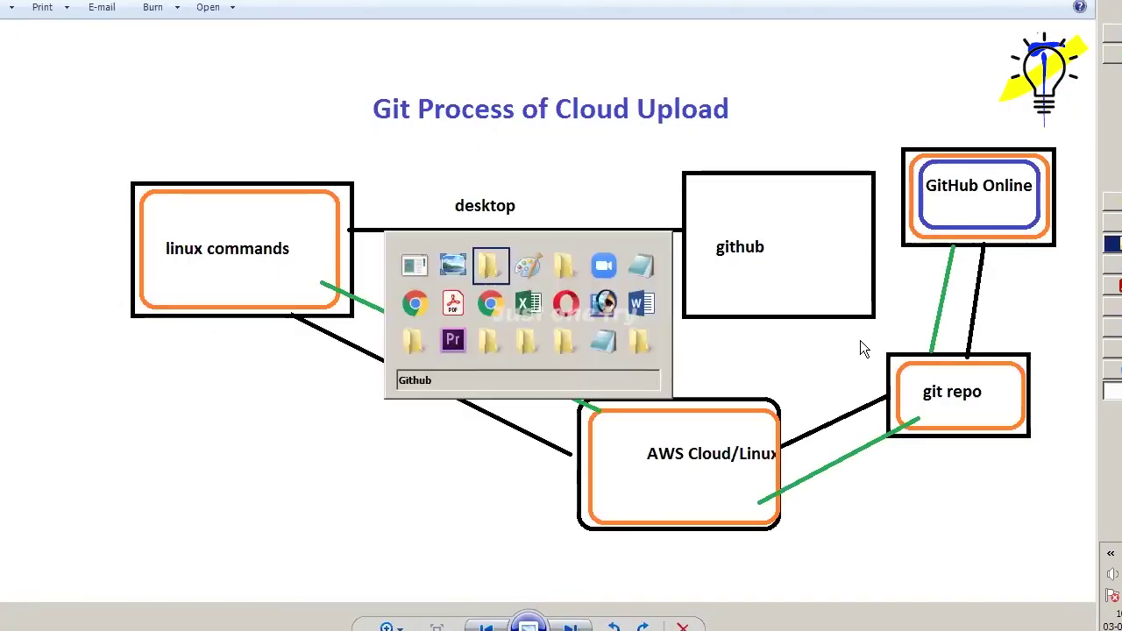
key("alt+Tab")
key("alt+Tab")
key("alt+Tab")
key("alt+Tab")
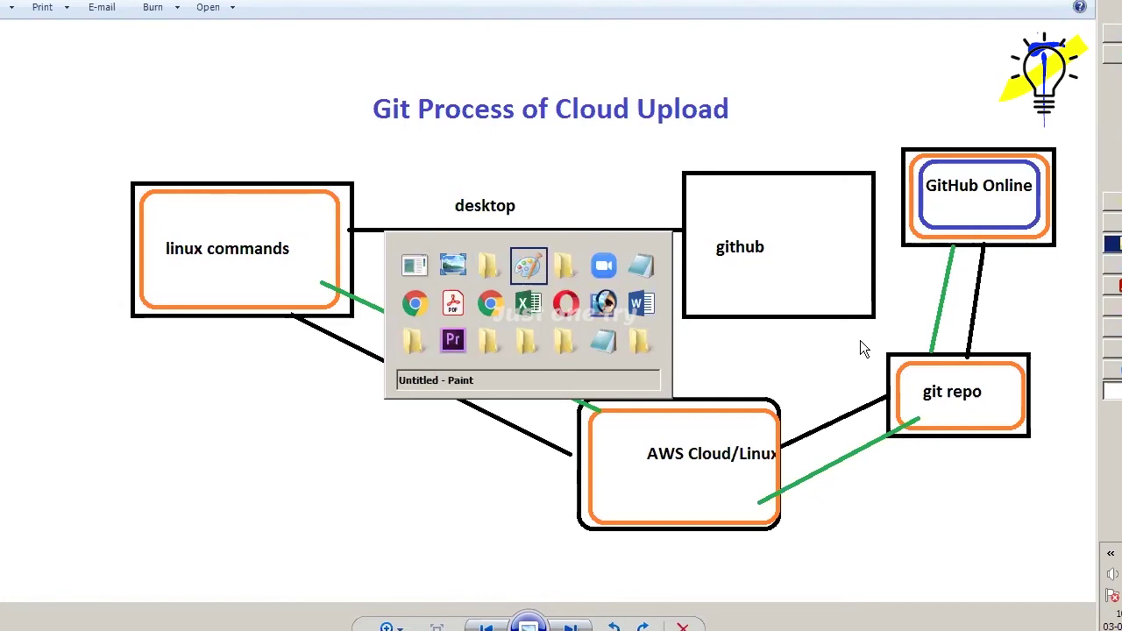
Paste the github-git-cheat-sheet.pdf training-kit link at the end of the Notepad notes.
scroll(614, 254, "up", 7)
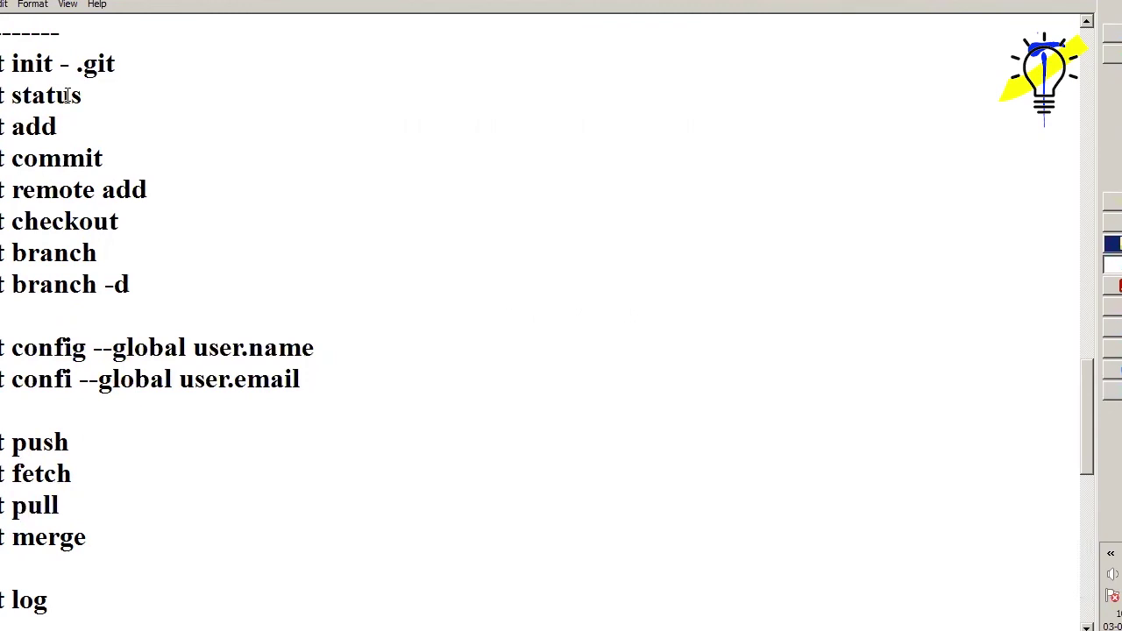
scroll(202, 548, "down", 10)
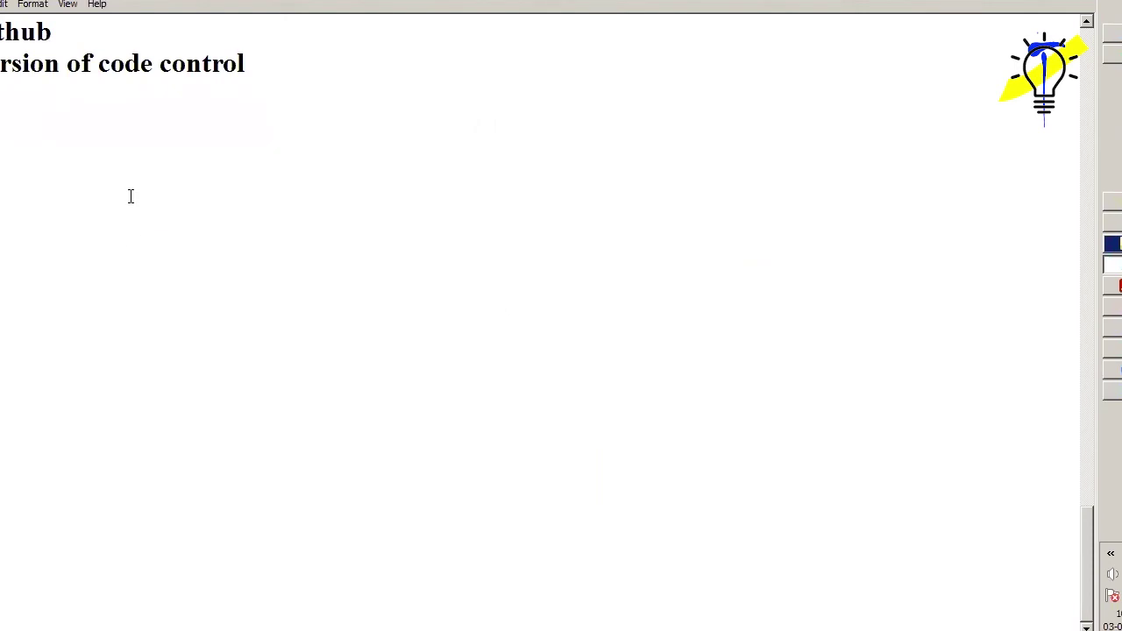
type("https://github.github.com/training-kit/downloads/github-git-cheat-sheet.pdf")
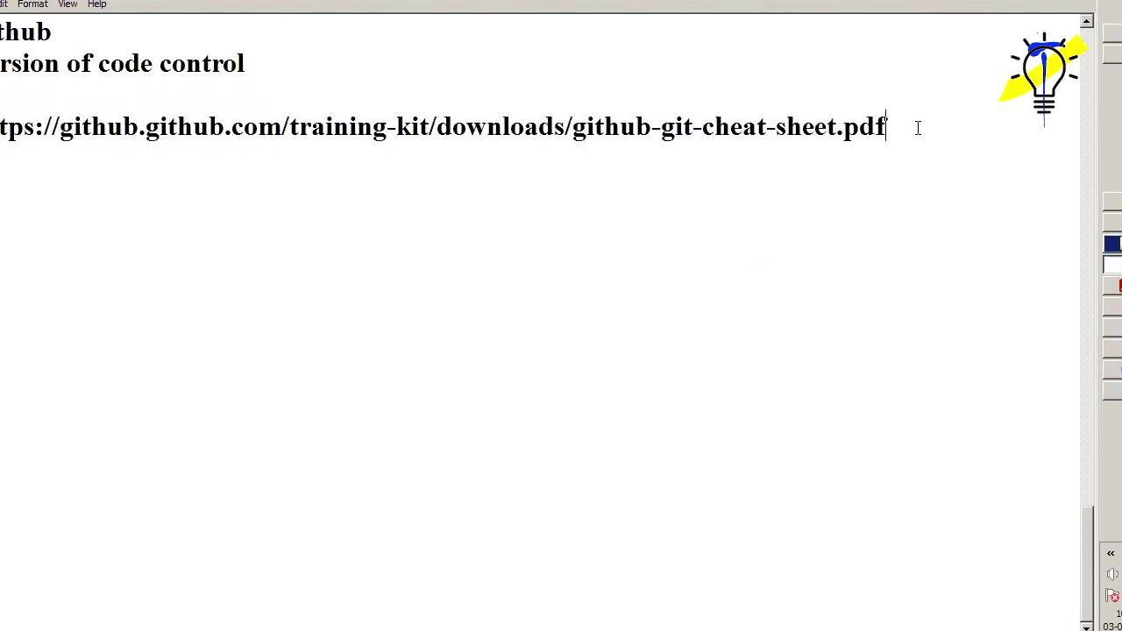
left_click_drag(917, 126, 2, 126)
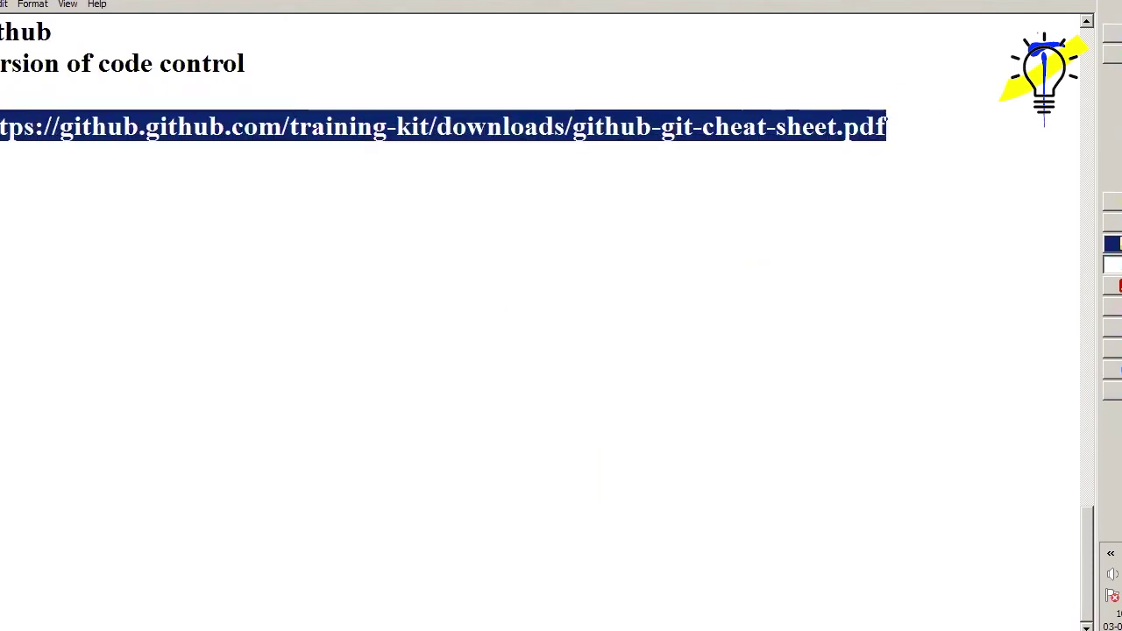
left_click(226, 245)
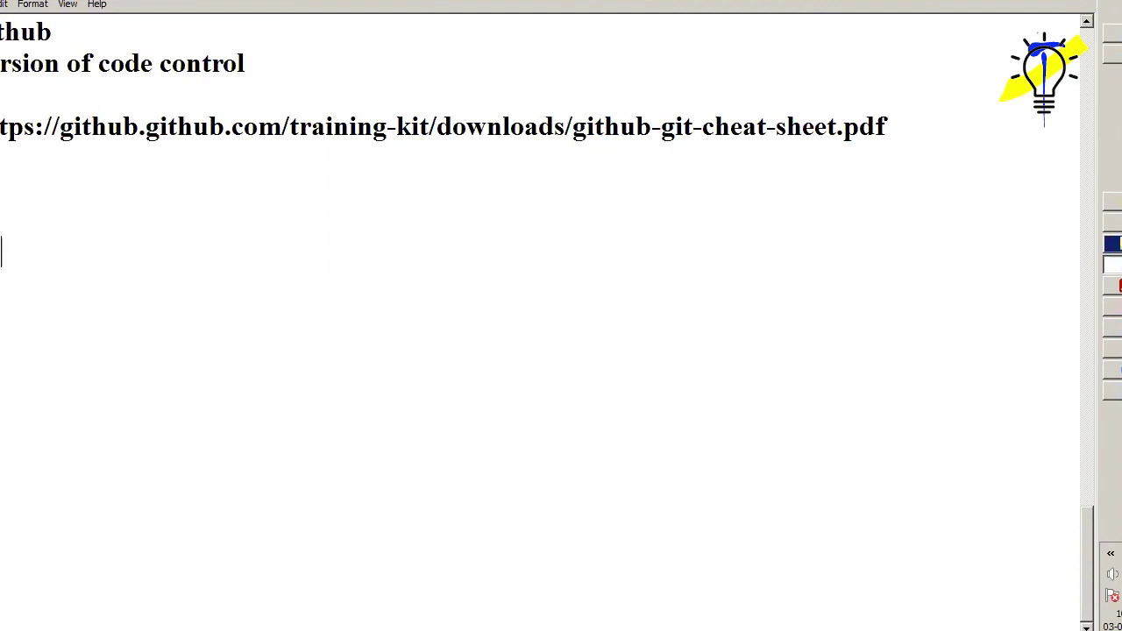
Add 'Read the Commands' and 'Create the Github Account' lines under the cheat-sheet link, removing the blank line.
type("Read the ")
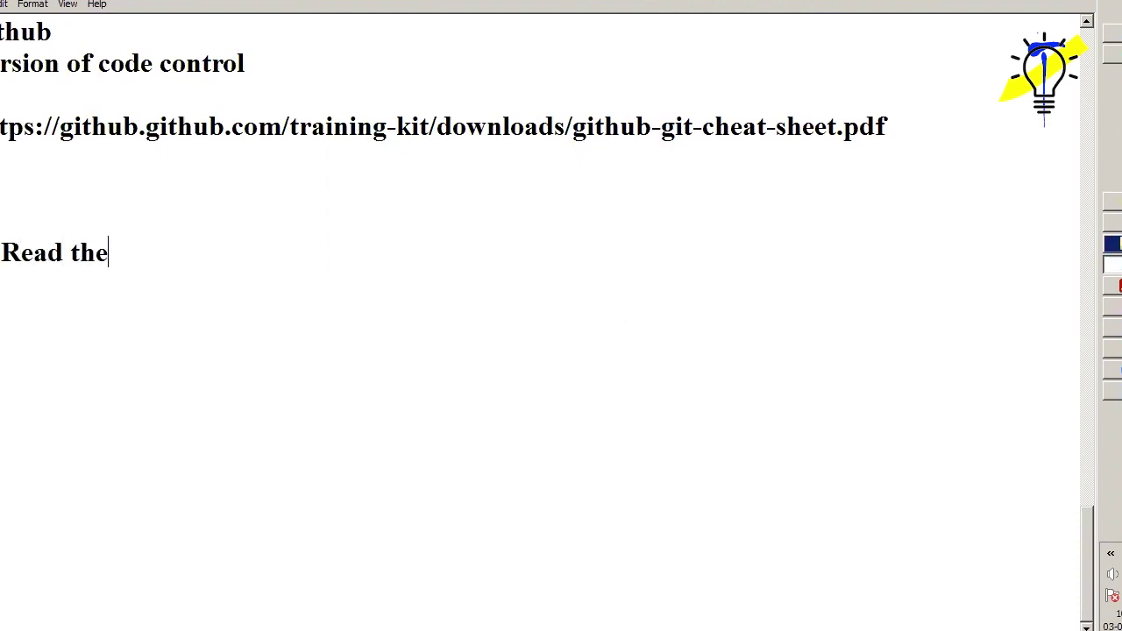
type("Commands")
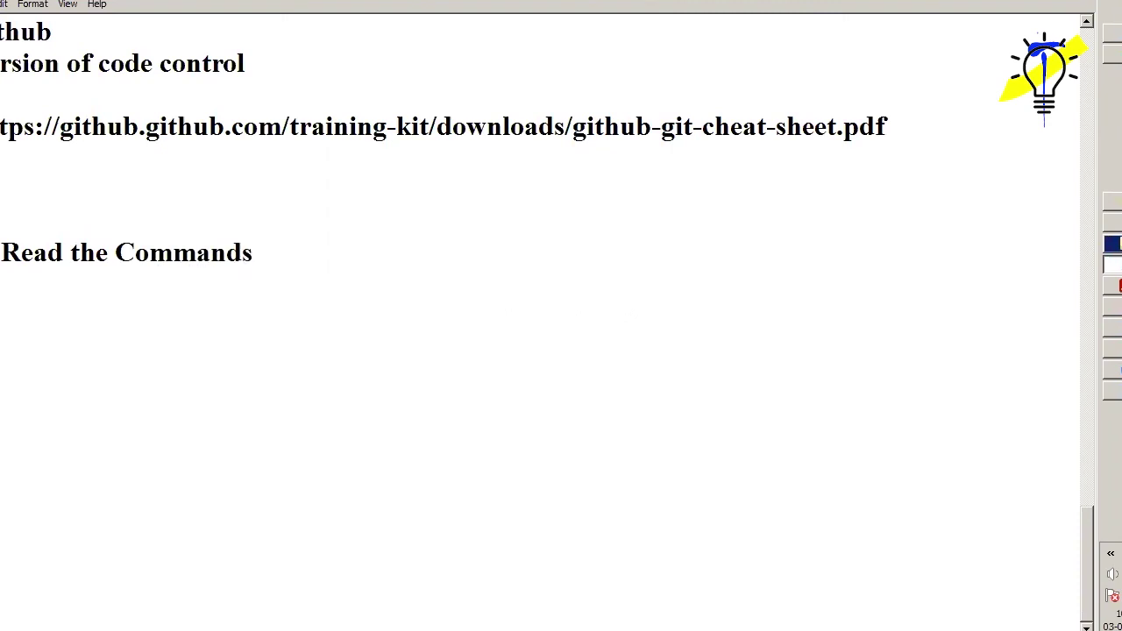
key("Return")
type("Create ")
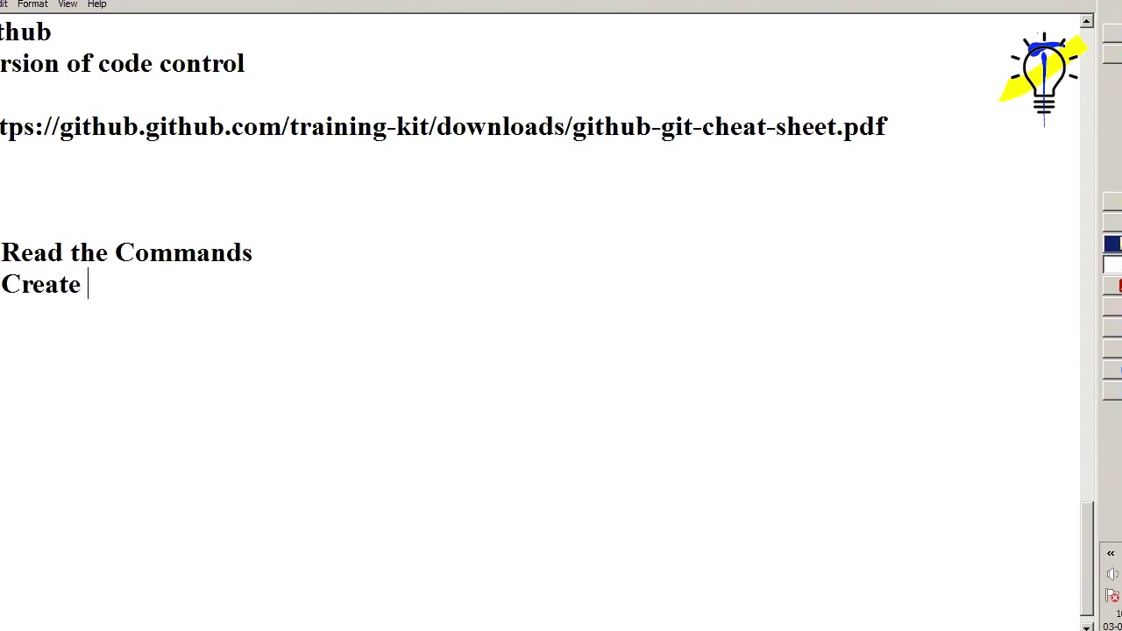
type("the Githu")
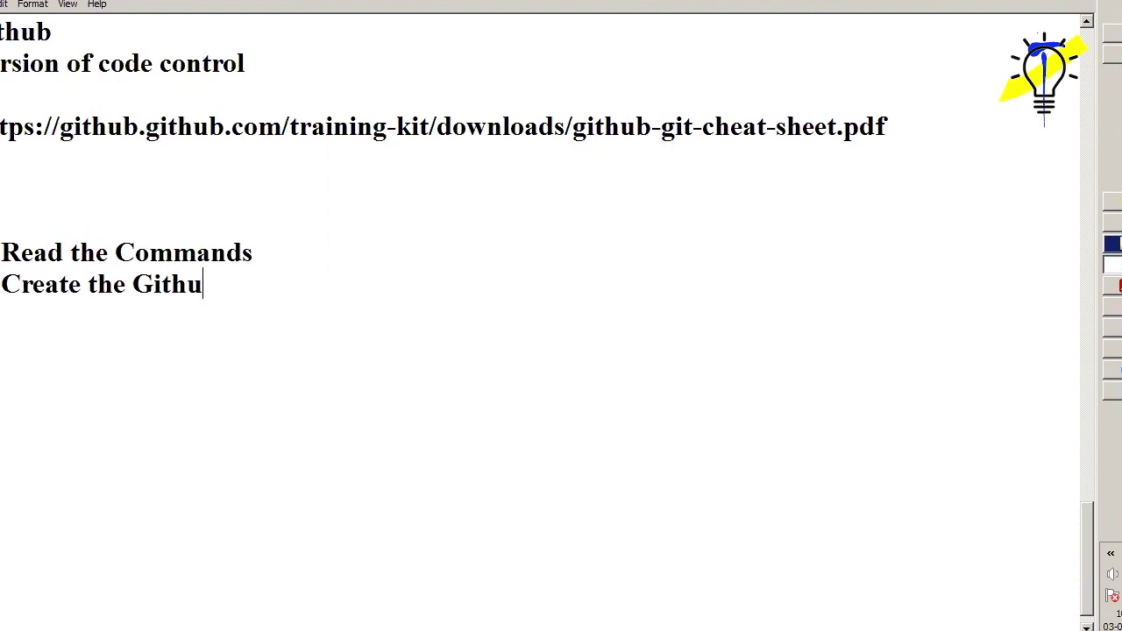
type("b Account")
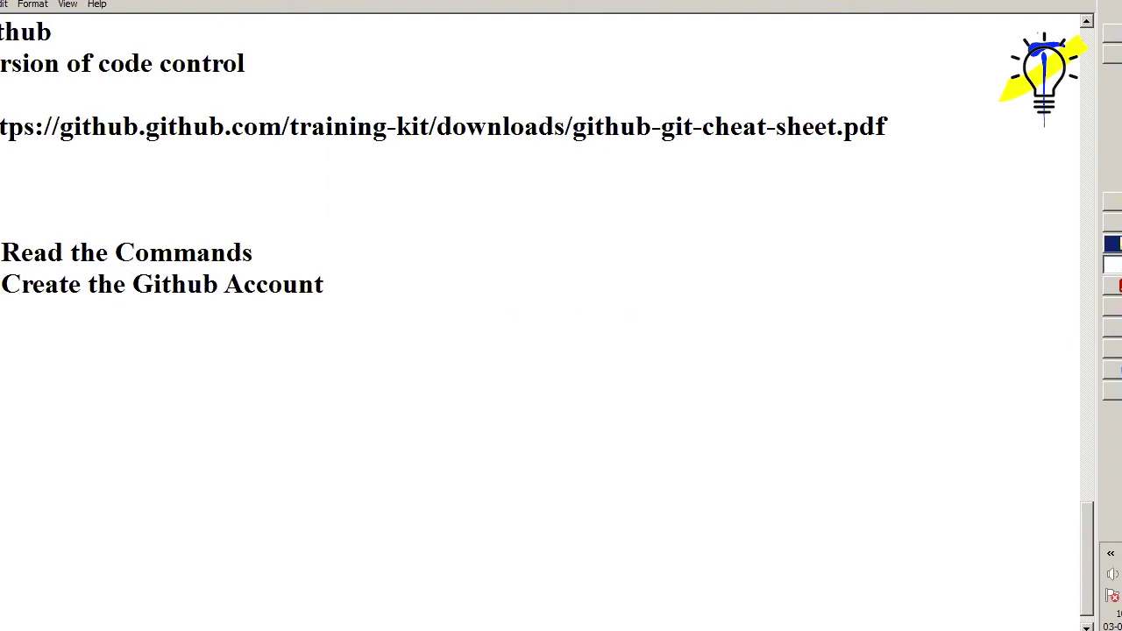
key("Return")
key("BackSpace")
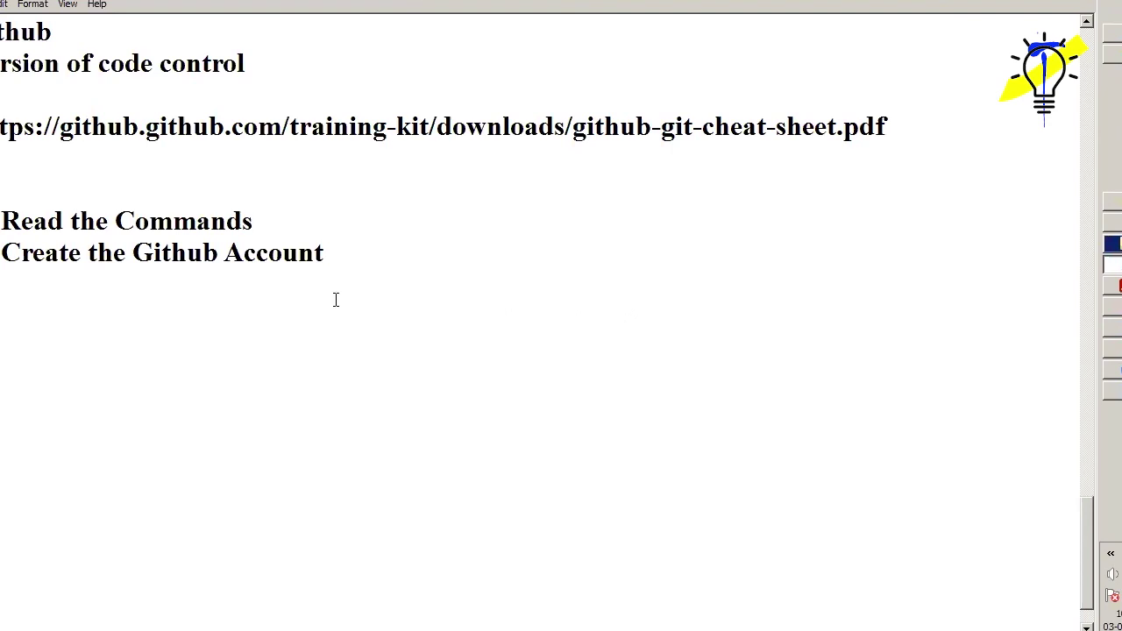
Bring the cheat-sheet Chrome window forward and load google.com in a new tab.
left_click(1111, 79)
left_click(937, 69)
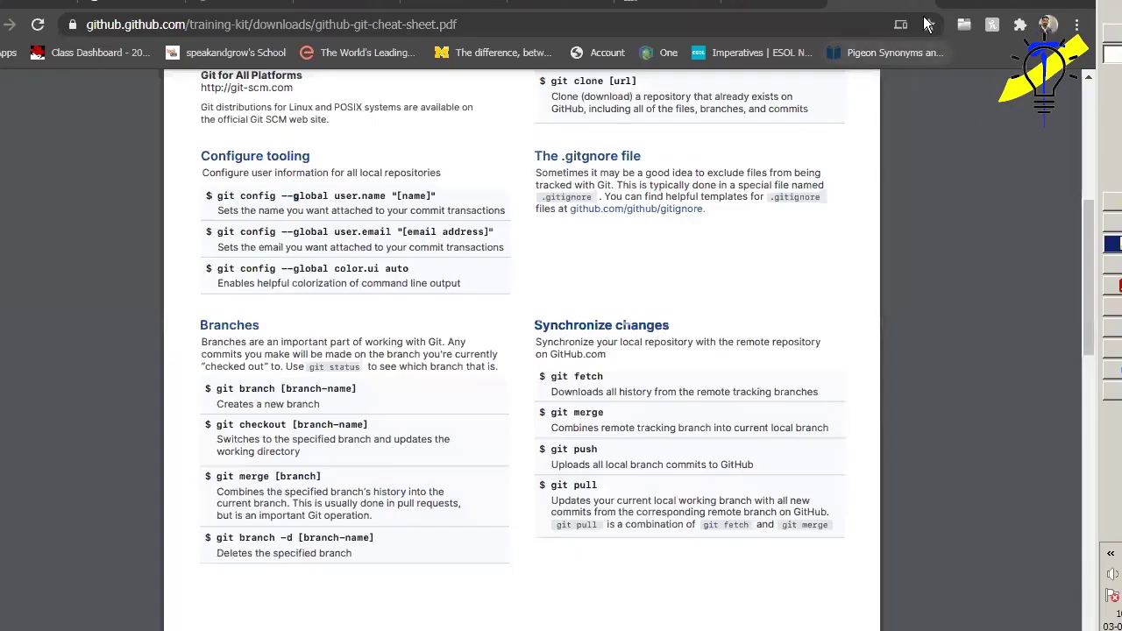
left_click(951, 2)
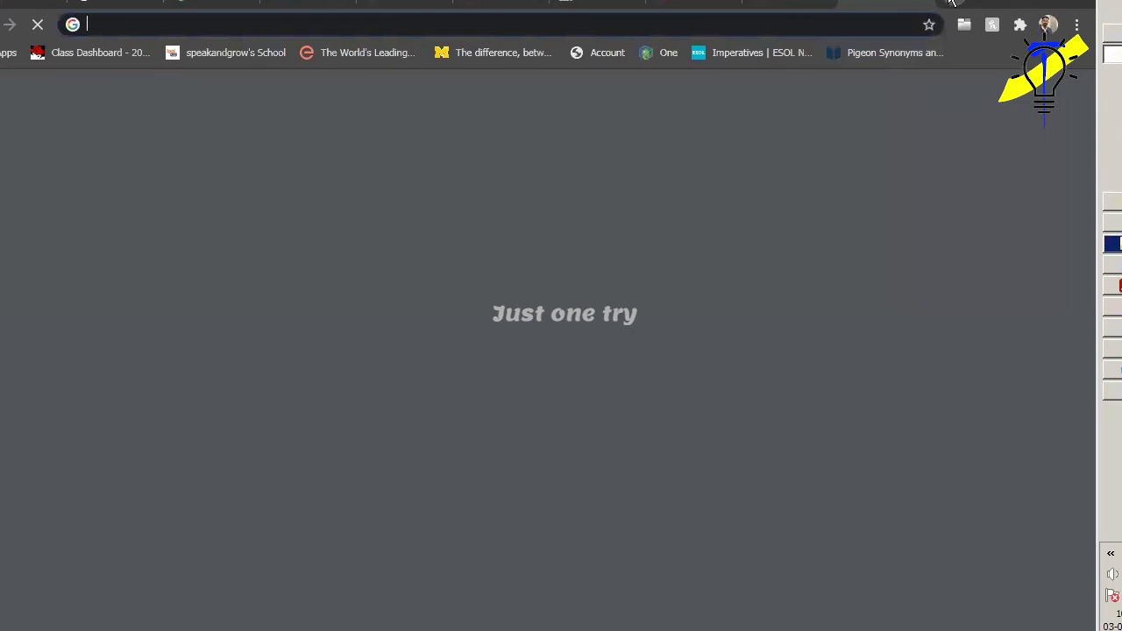
type("go")
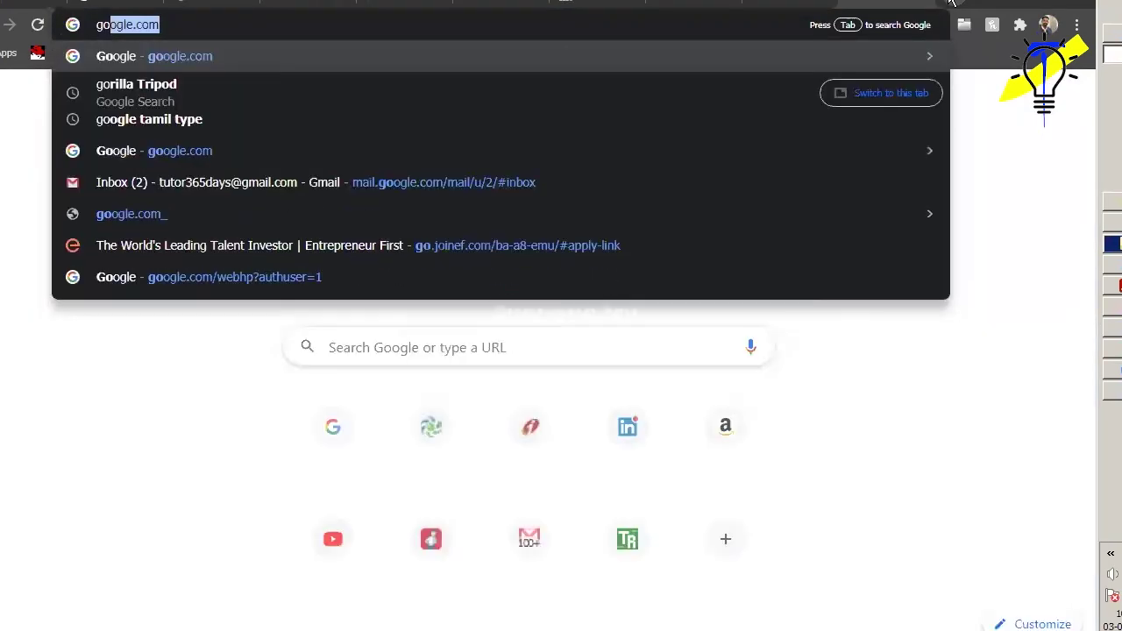
key("BackSpace")
key("BackSpace")
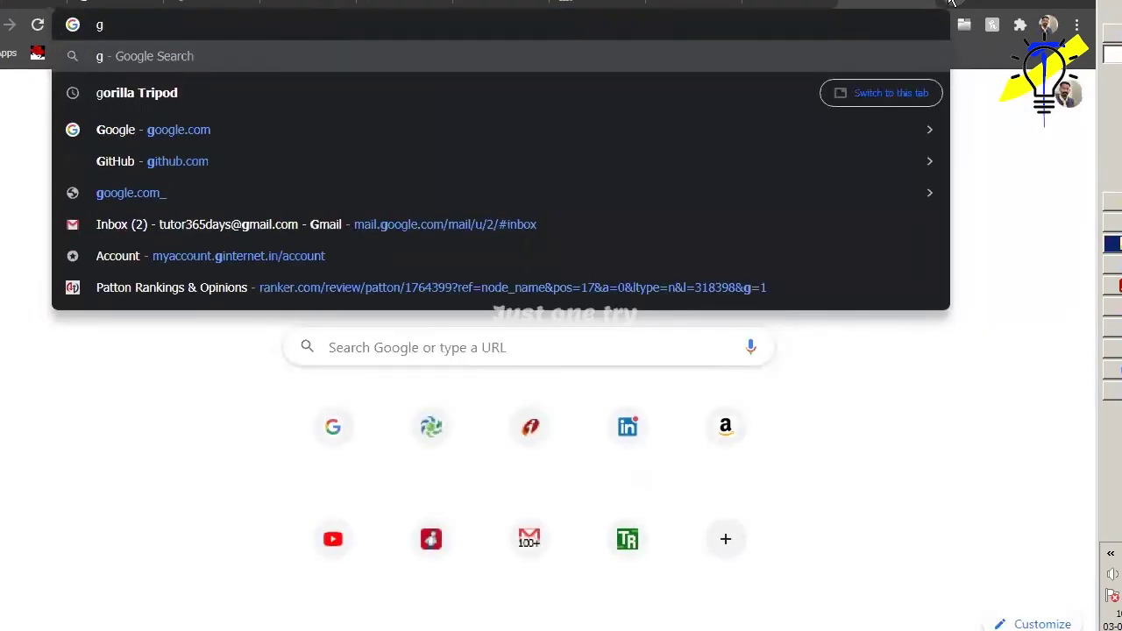
key("Down")
key("Down")
key("Return")
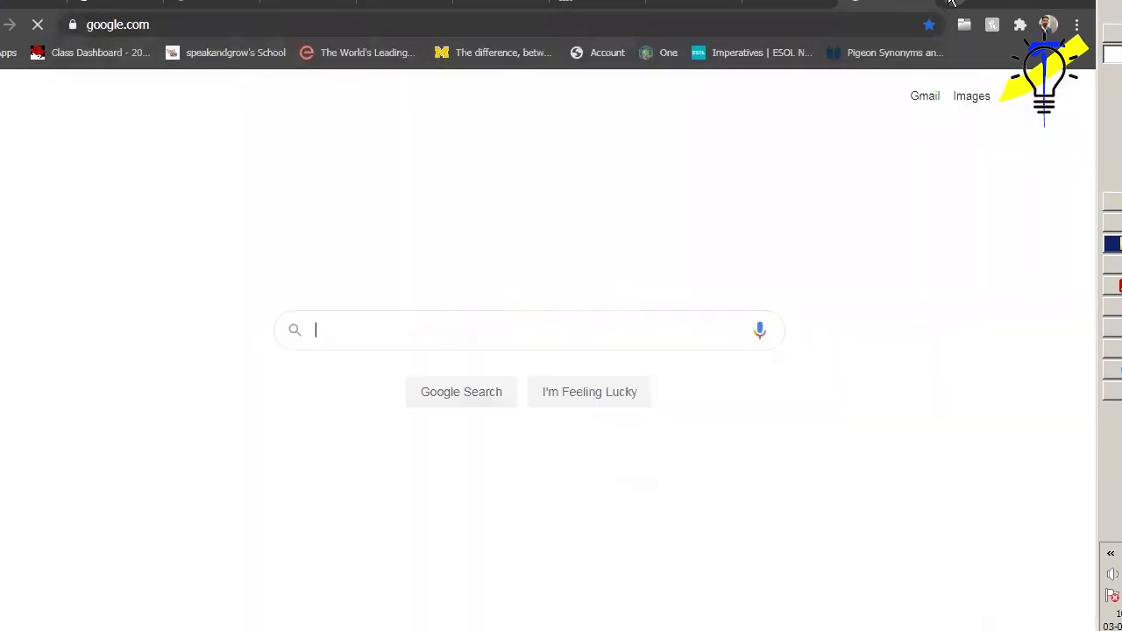
Search Google for 'git and github difference'.
type("git an")
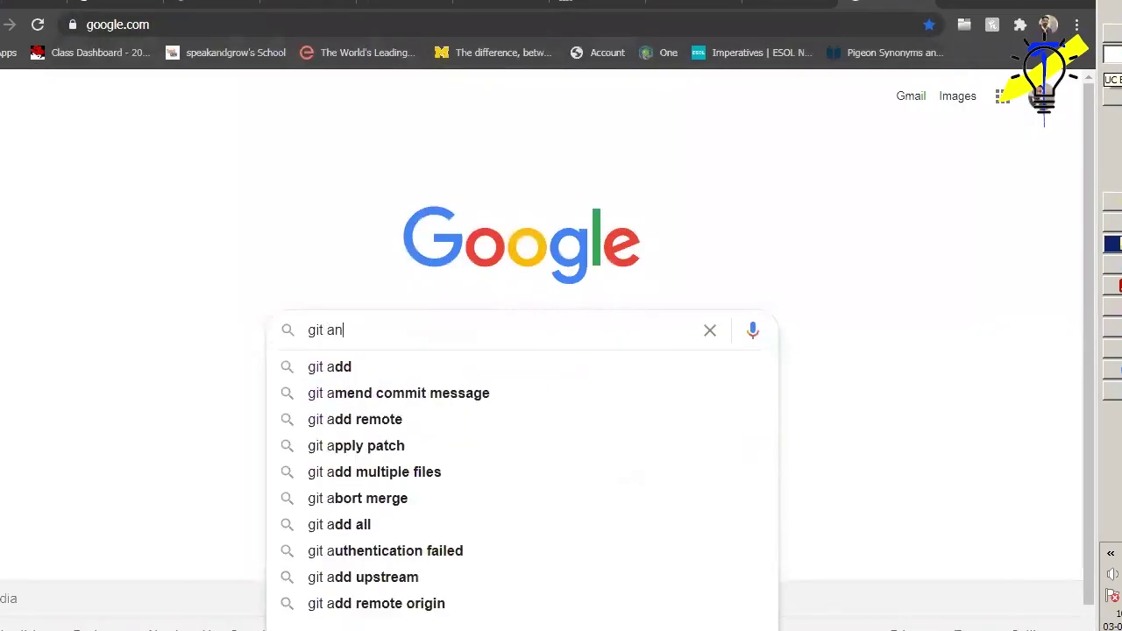
type("d git")
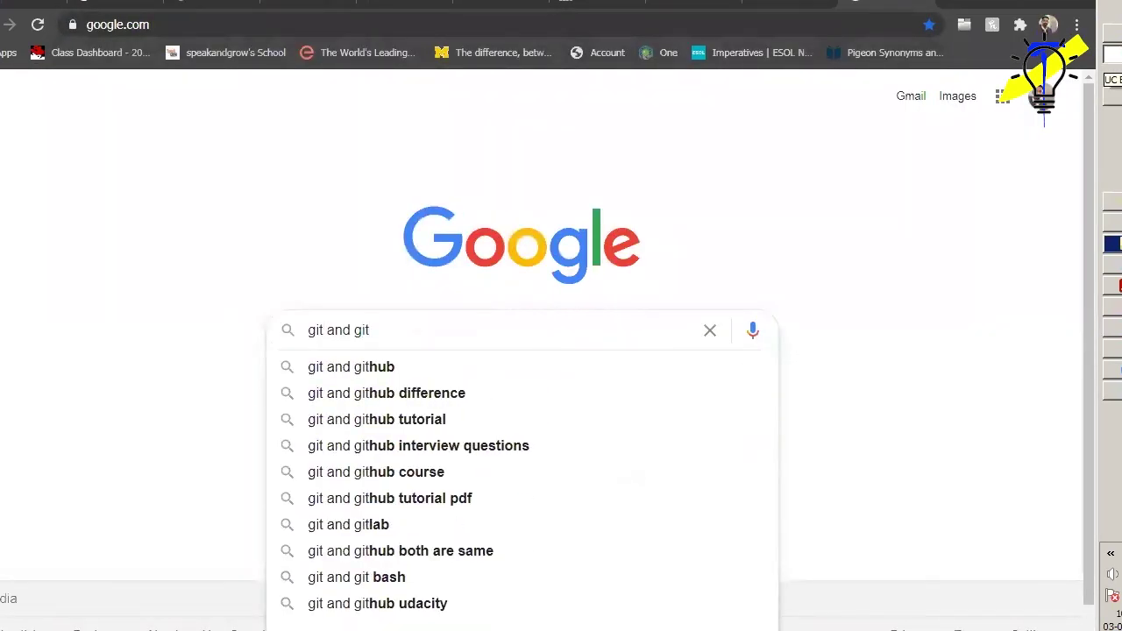
key("Down")
key("Down")
key("Return")
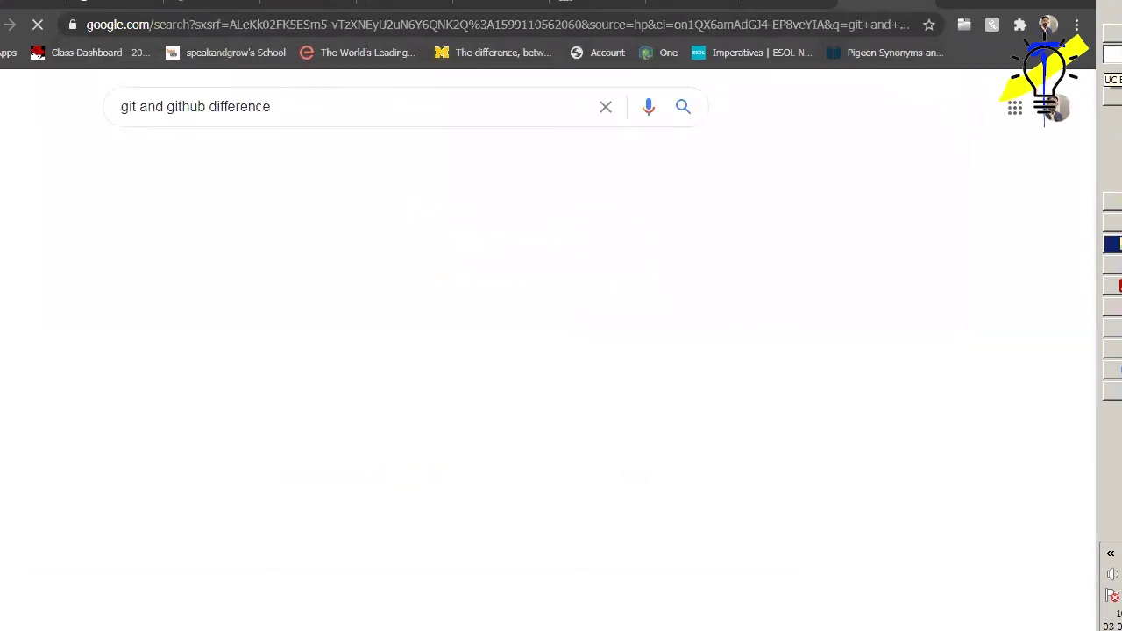
Read the featured snippet, highlighting the Git definition, 'Git repositories' and the word GitHub.
scroll(276, 213, "down", 2)
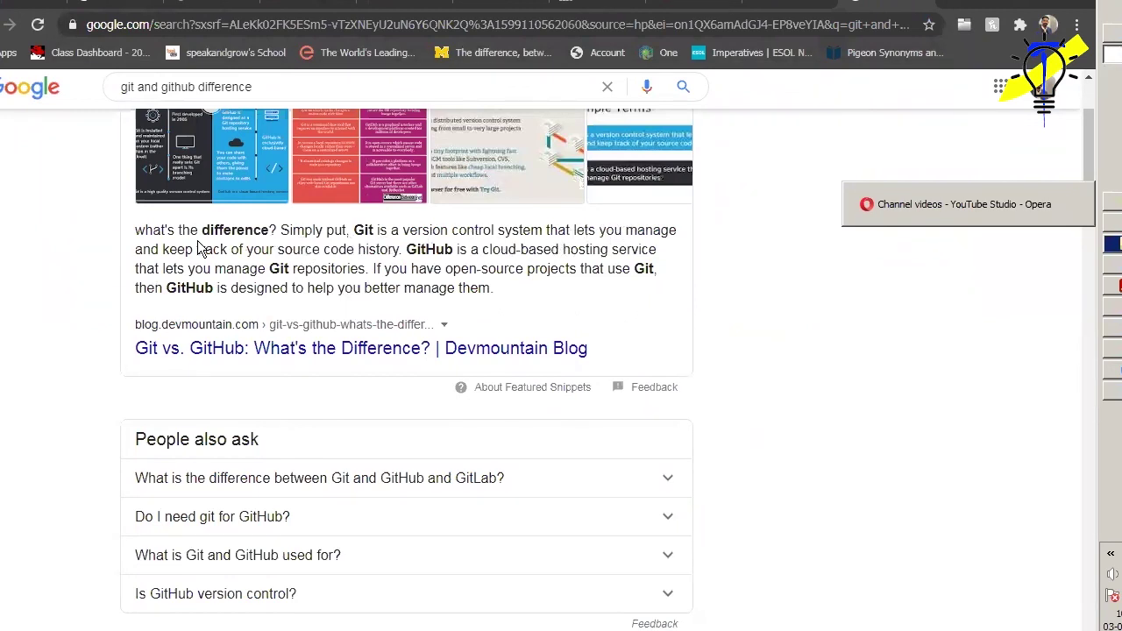
left_click_drag(400, 250, 354, 230)
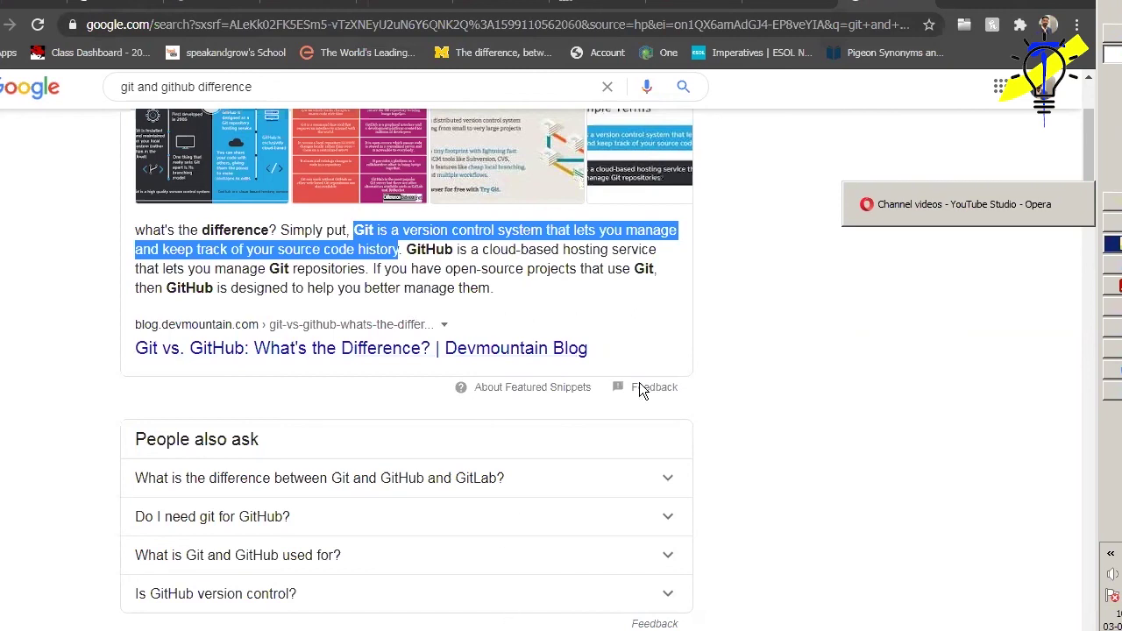
left_click(479, 267)
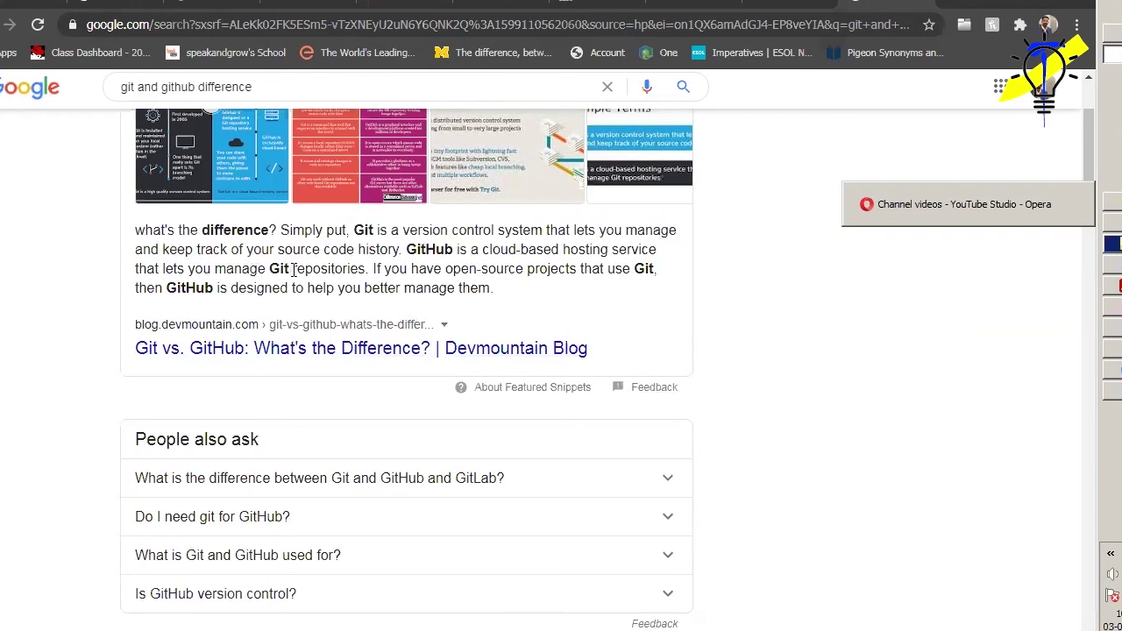
left_click_drag(348, 226, 377, 229)
left_click_drag(368, 269, 269, 270)
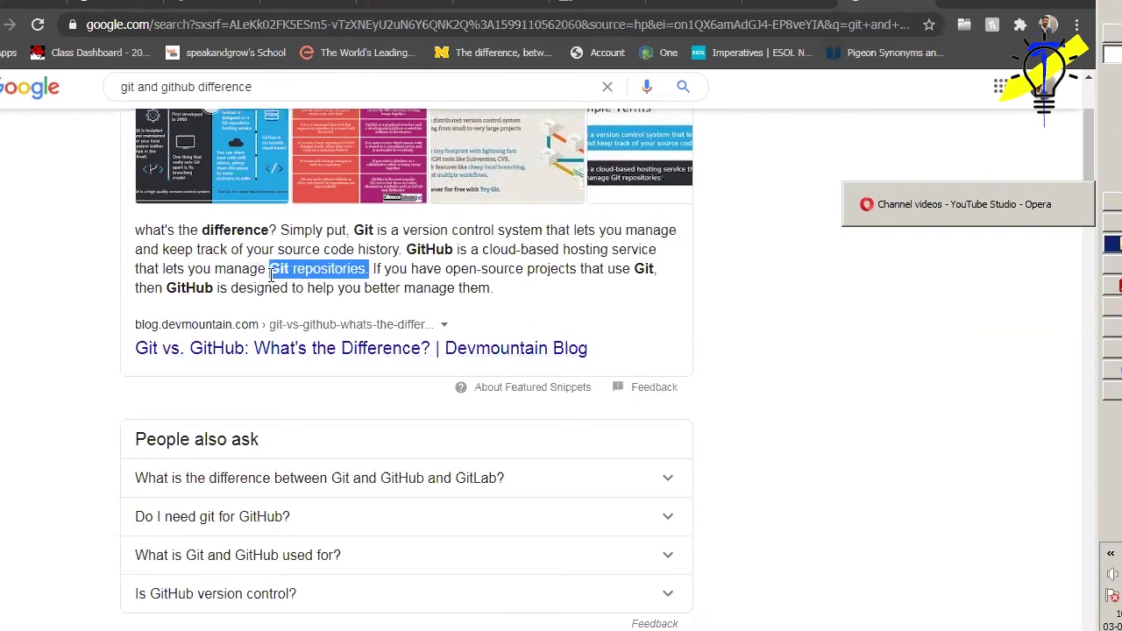
left_click(374, 241)
double_click(365, 227)
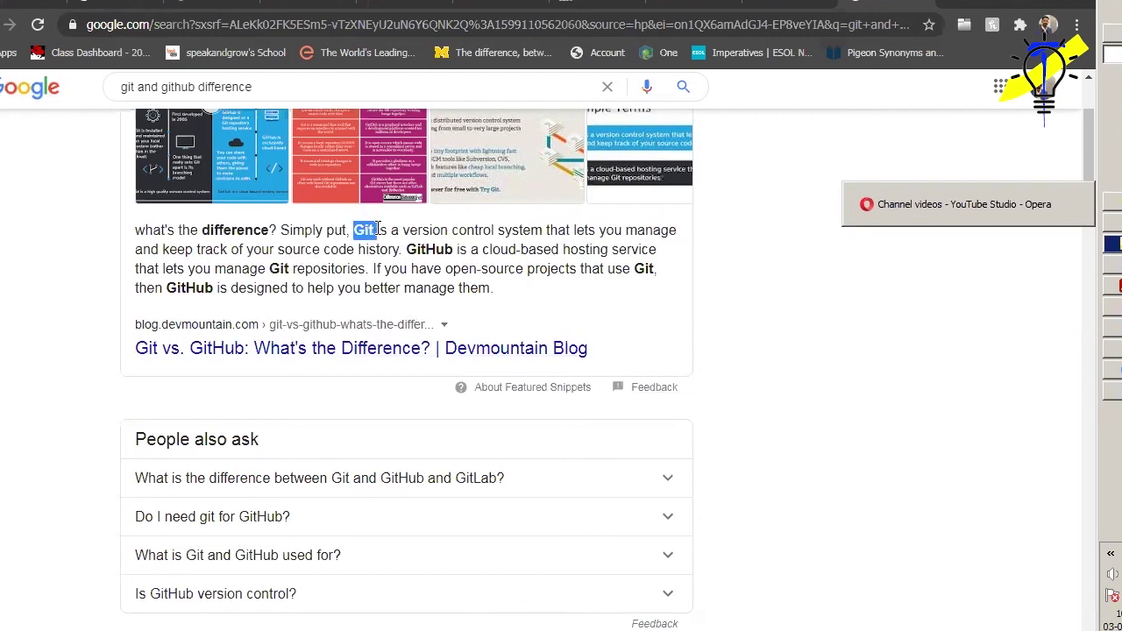
left_click(407, 247)
double_click(361, 229)
left_click_drag(407, 249, 453, 249)
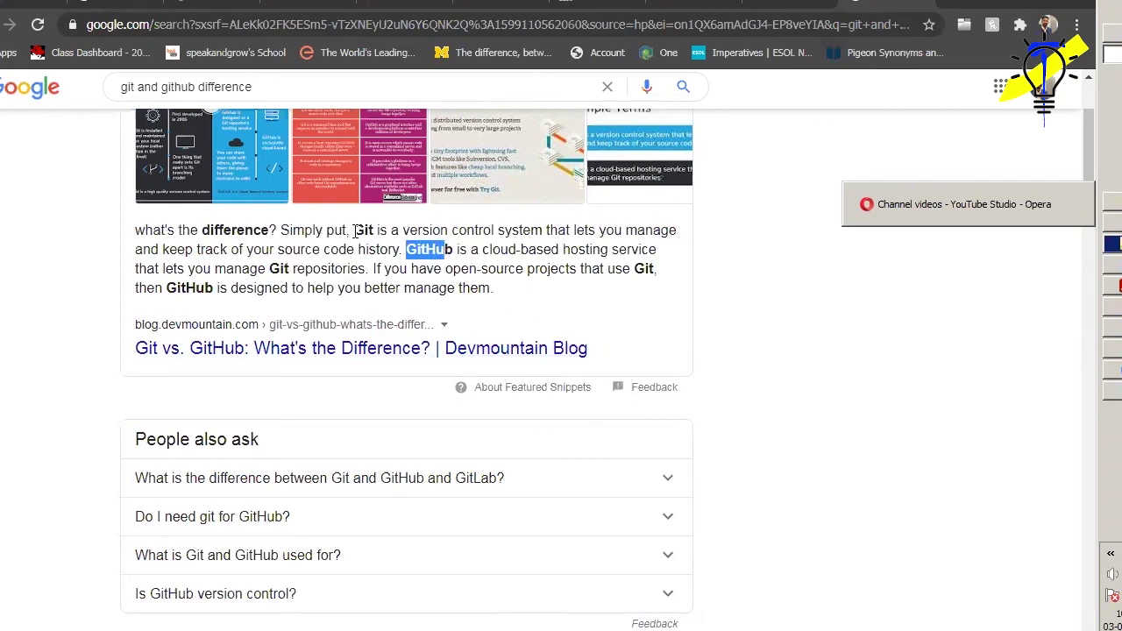
left_click(356, 230)
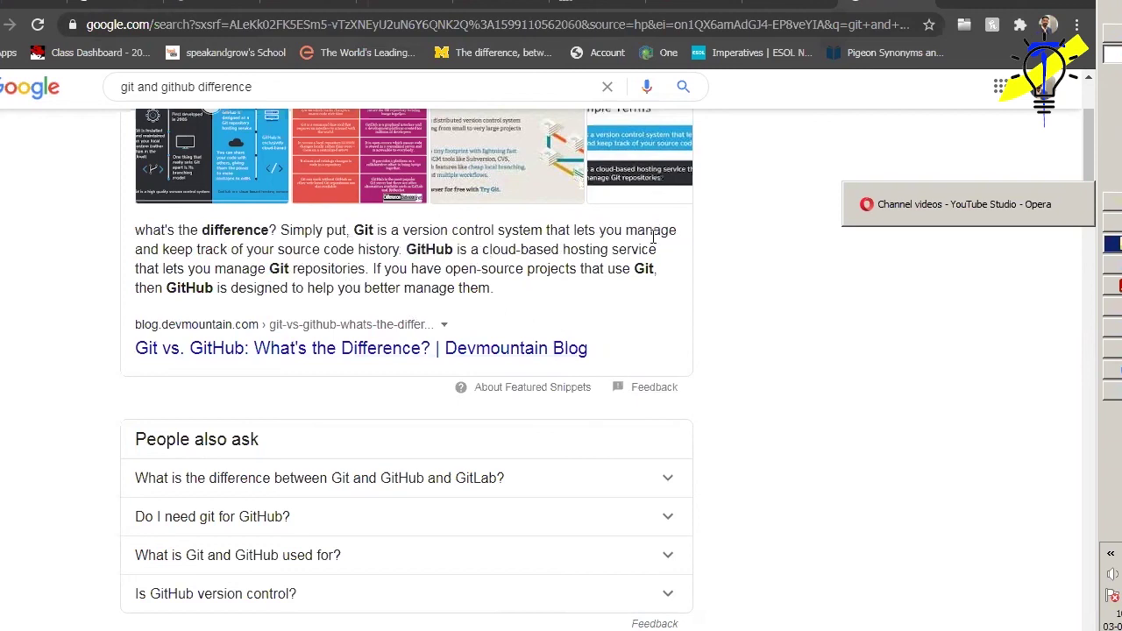
Highlight the GitHub cloud-based hosting and Git repositories phrases, then move to another tab.
left_click_drag(409, 251, 653, 252)
left_click(399, 250)
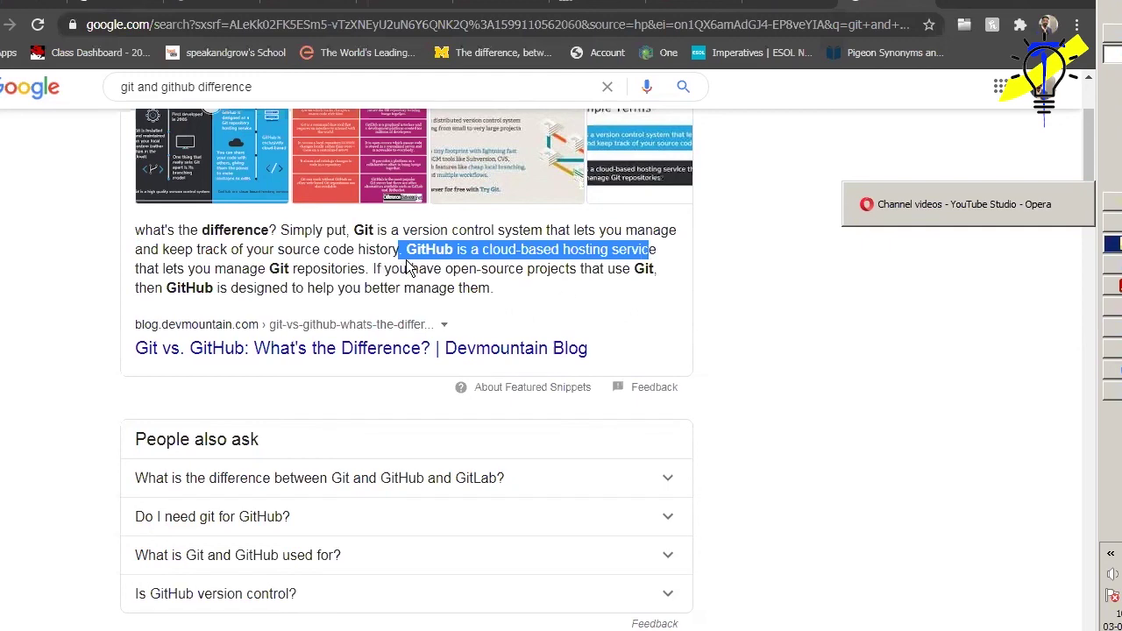
left_click(252, 265)
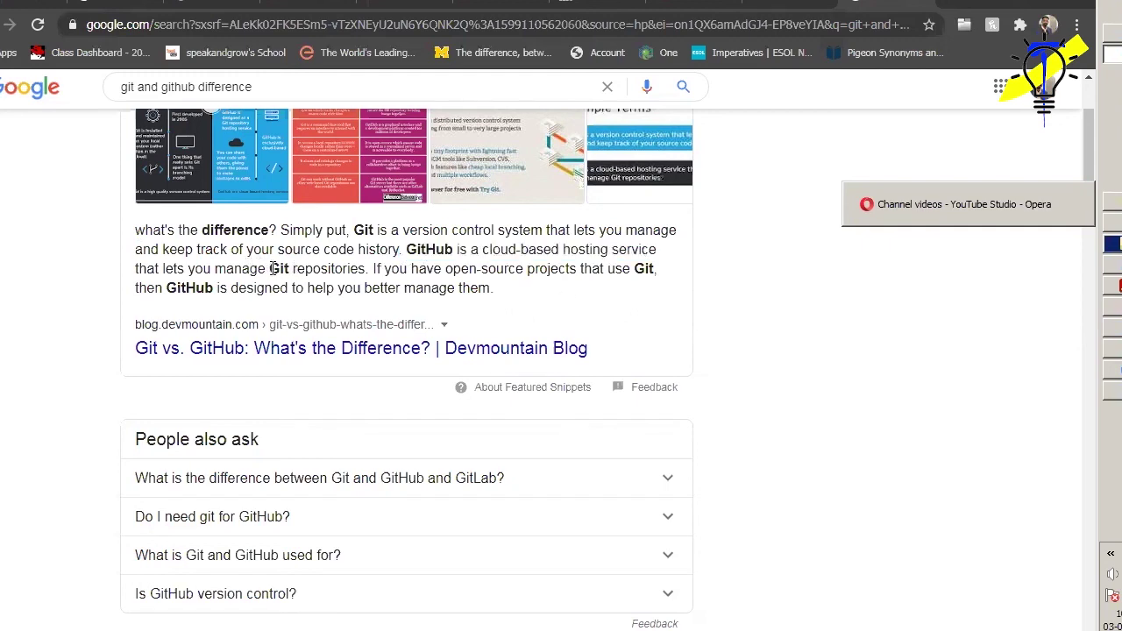
left_click_drag(270, 270, 336, 270)
left_click(428, 253)
left_click_drag(492, 250, 631, 250)
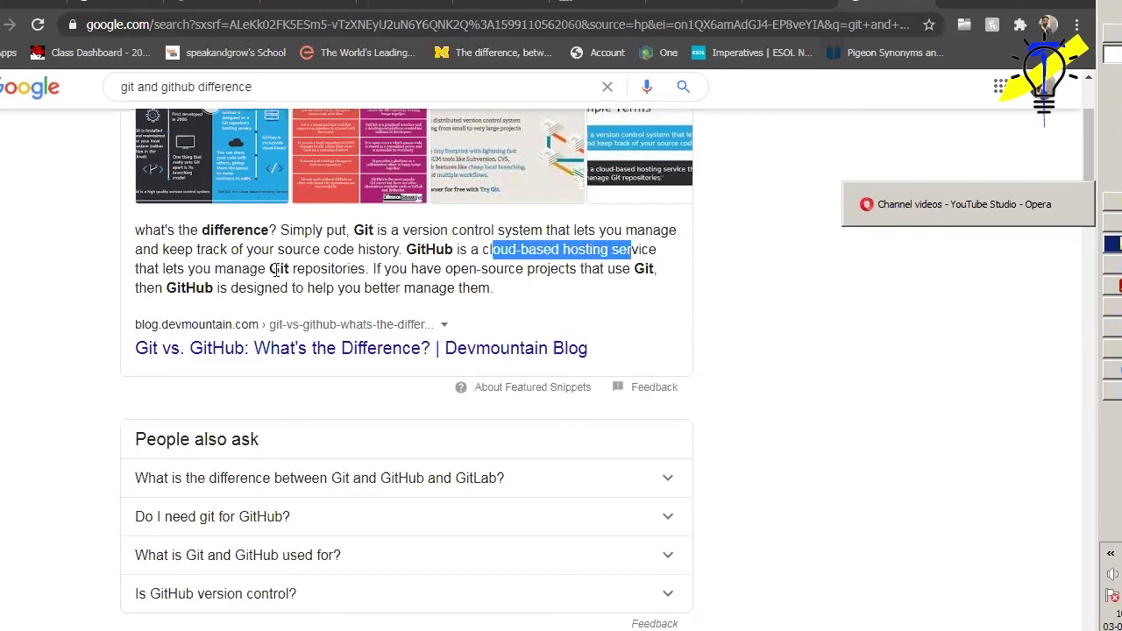
left_click_drag(271, 269, 362, 271)
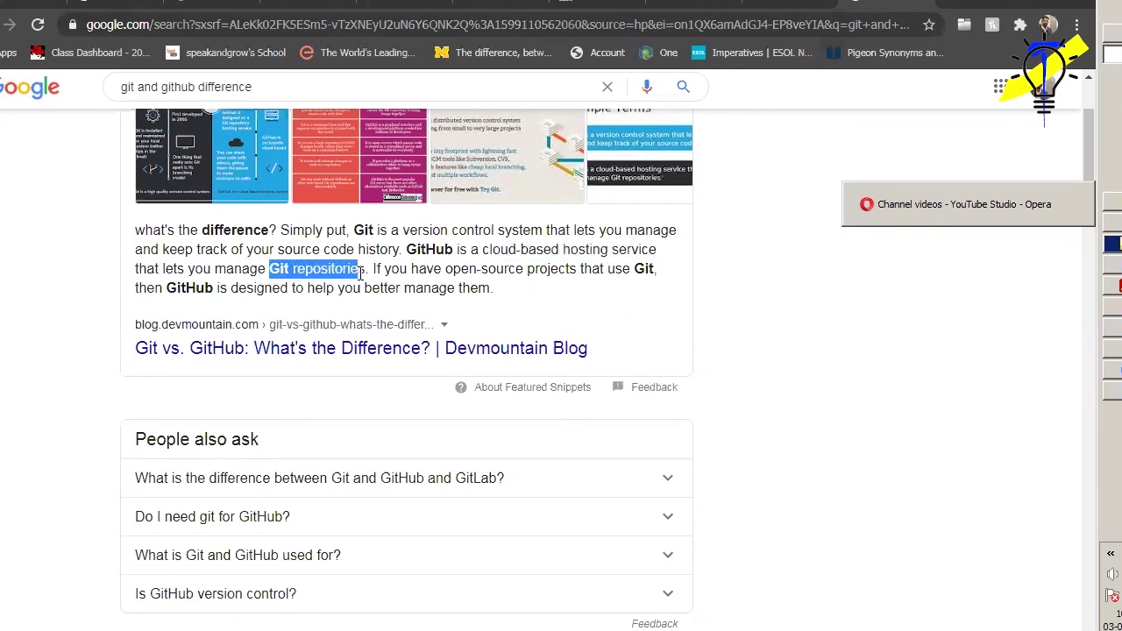
left_click(481, 263)
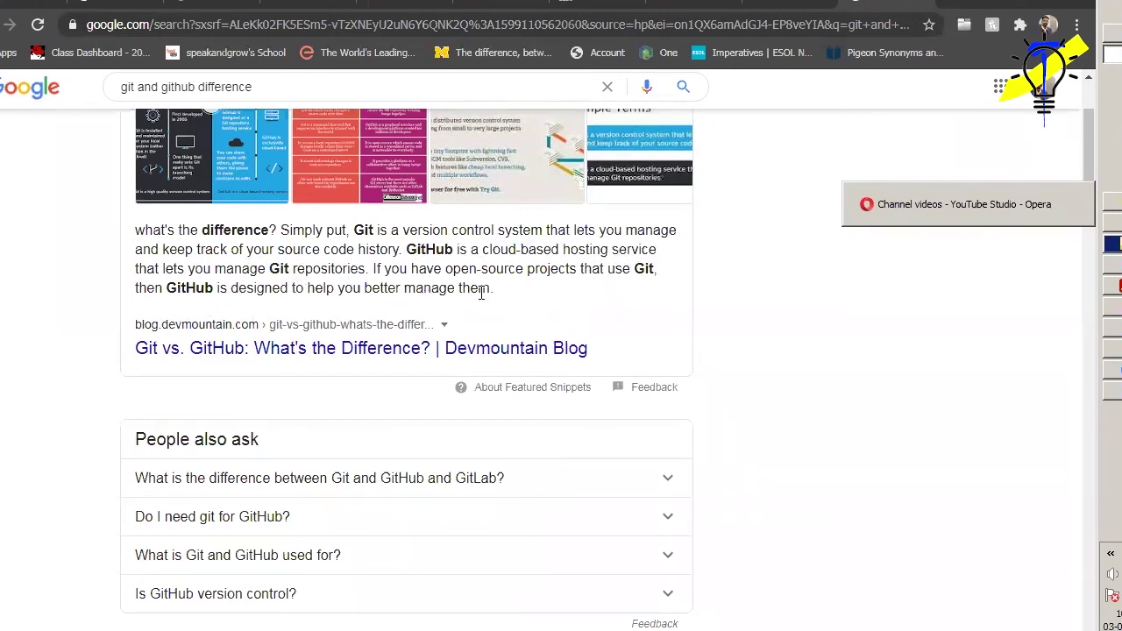
scroll(538, 371, "up", 2)
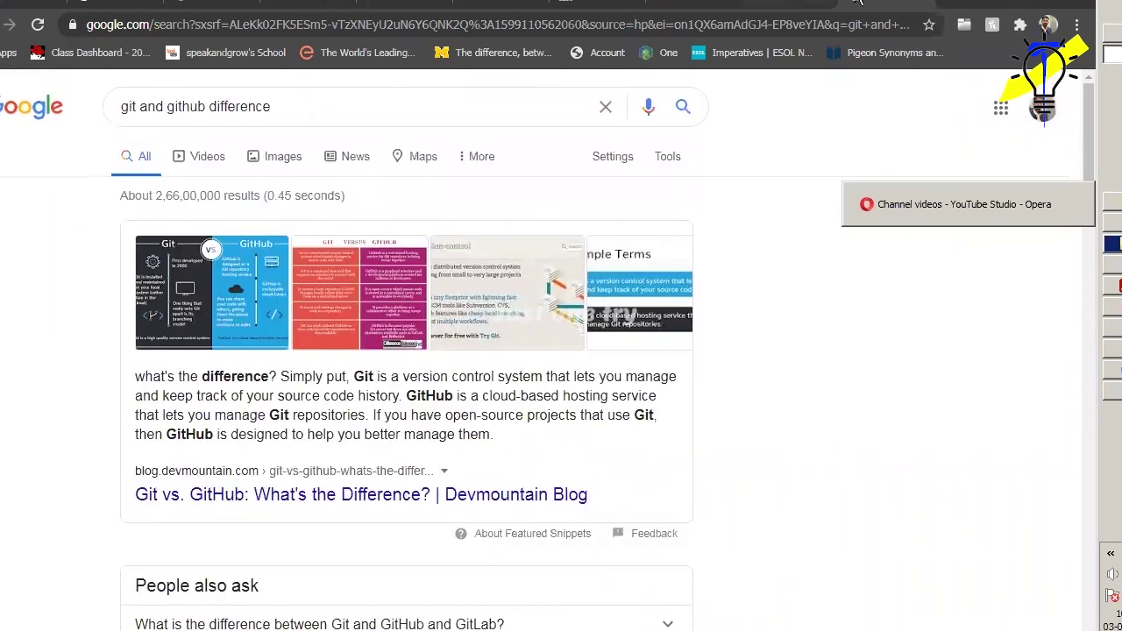
left_click(965, 3)
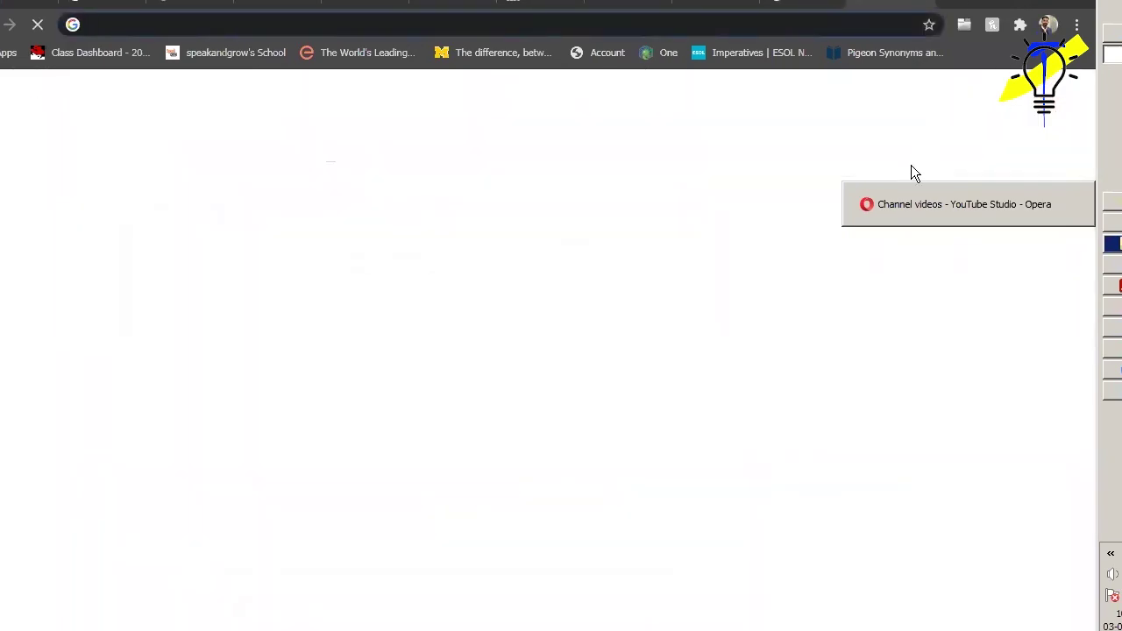
Go to github.com, dismiss the folder popup, and open the signed-in account's profile page.
type("github")
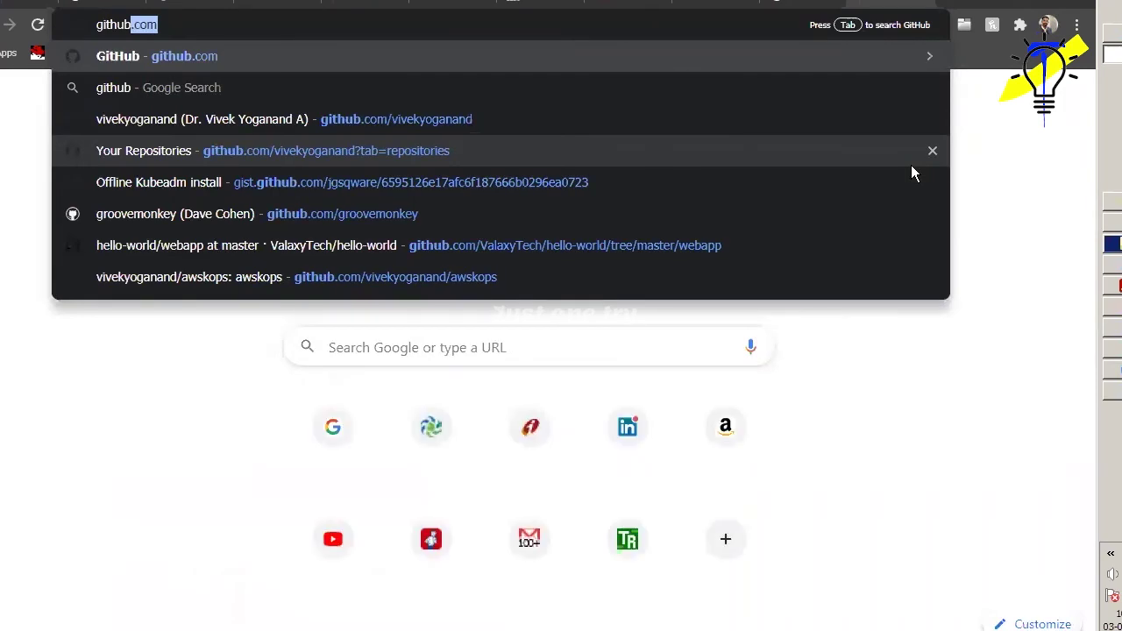
key("Return")
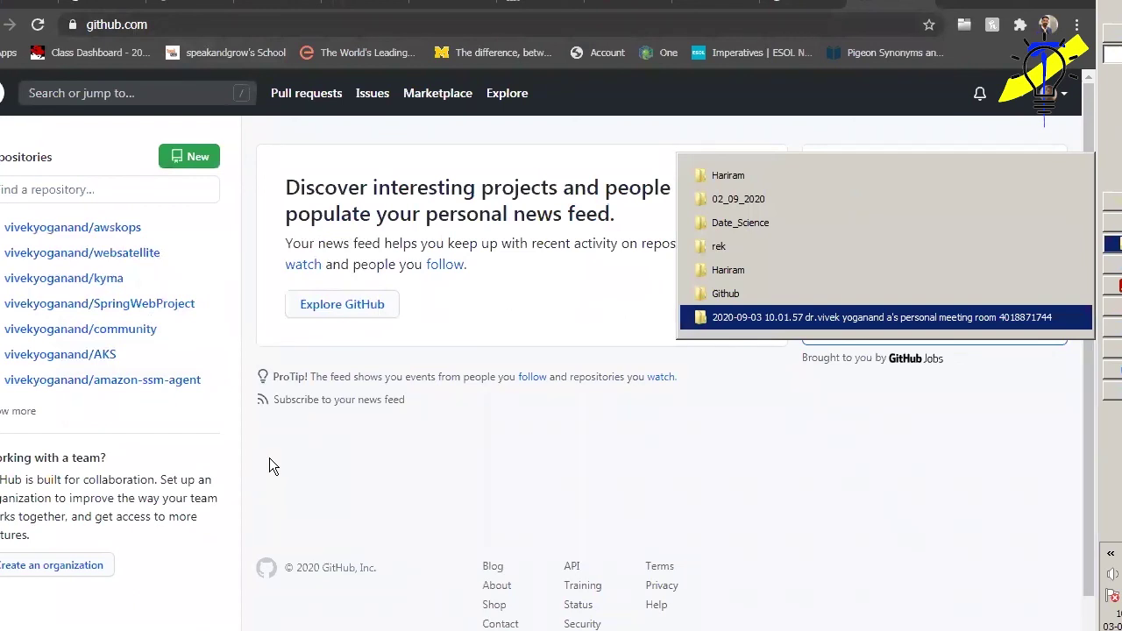
left_click(827, 130)
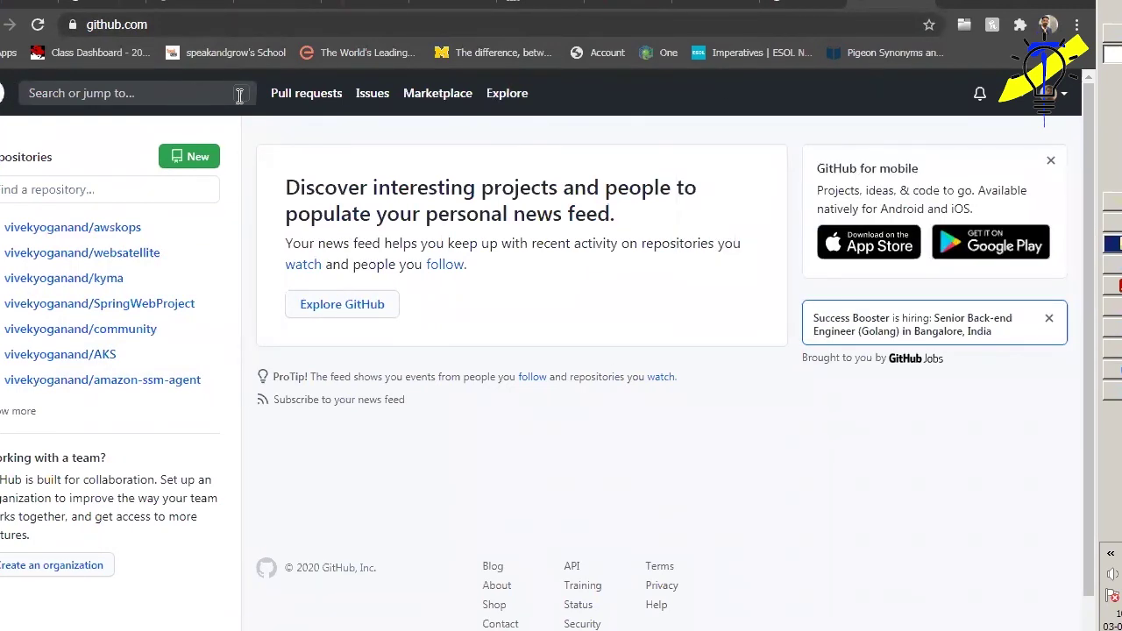
left_click(1053, 103)
left_click(976, 143)
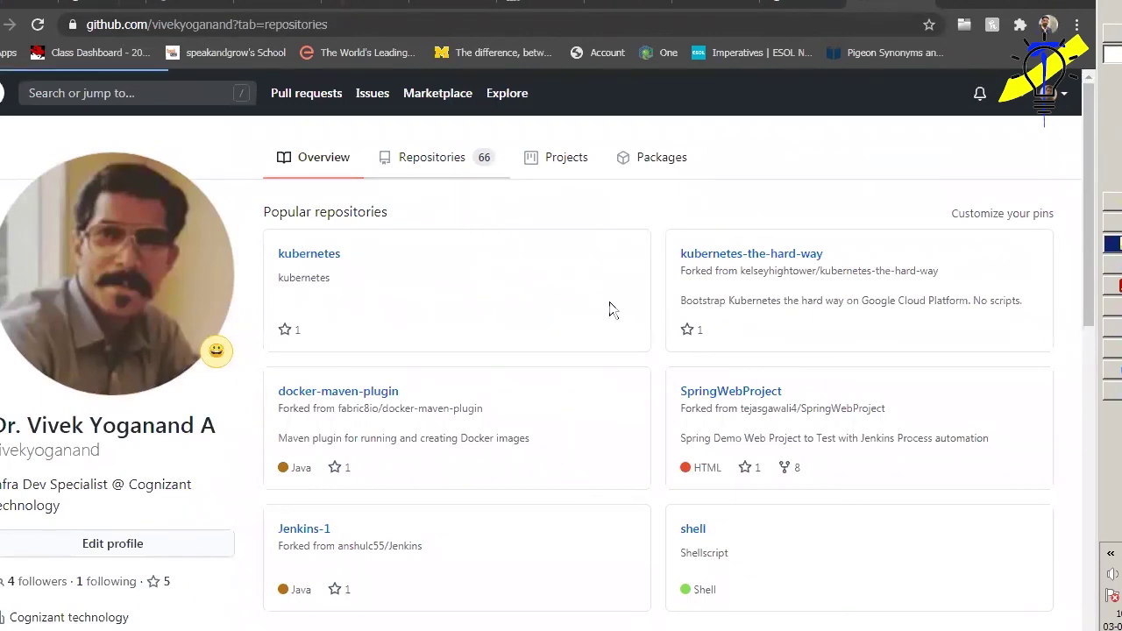
Browse the repositories list, glance back at the Git vs GitHub results, then return to Notepad.
scroll(766, 238, "down", 4)
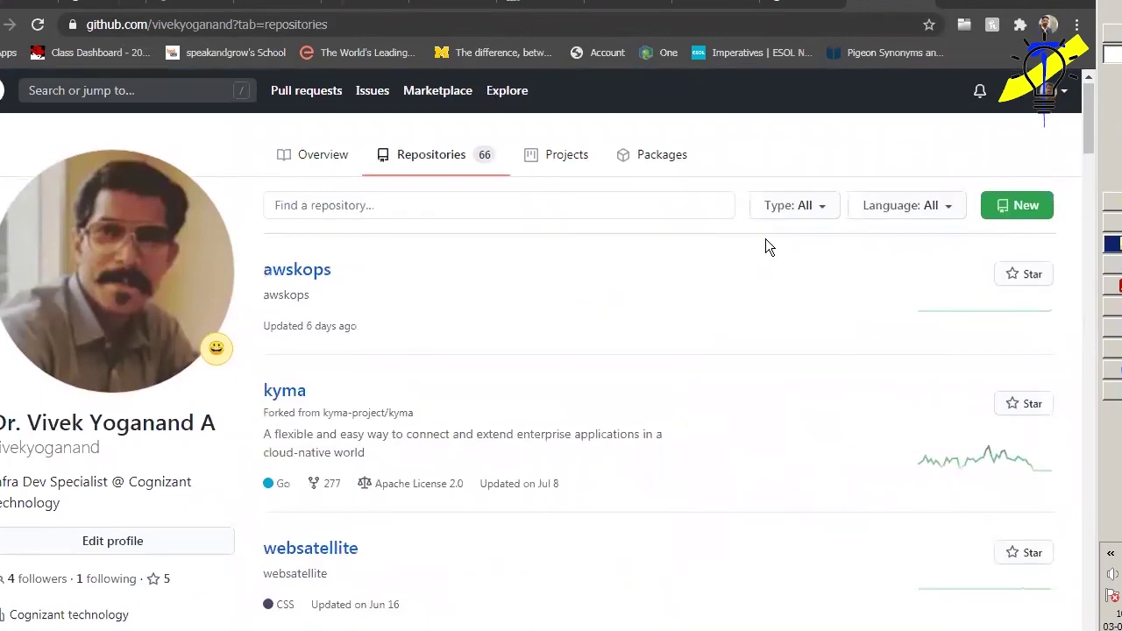
scroll(776, 251, "down", 20)
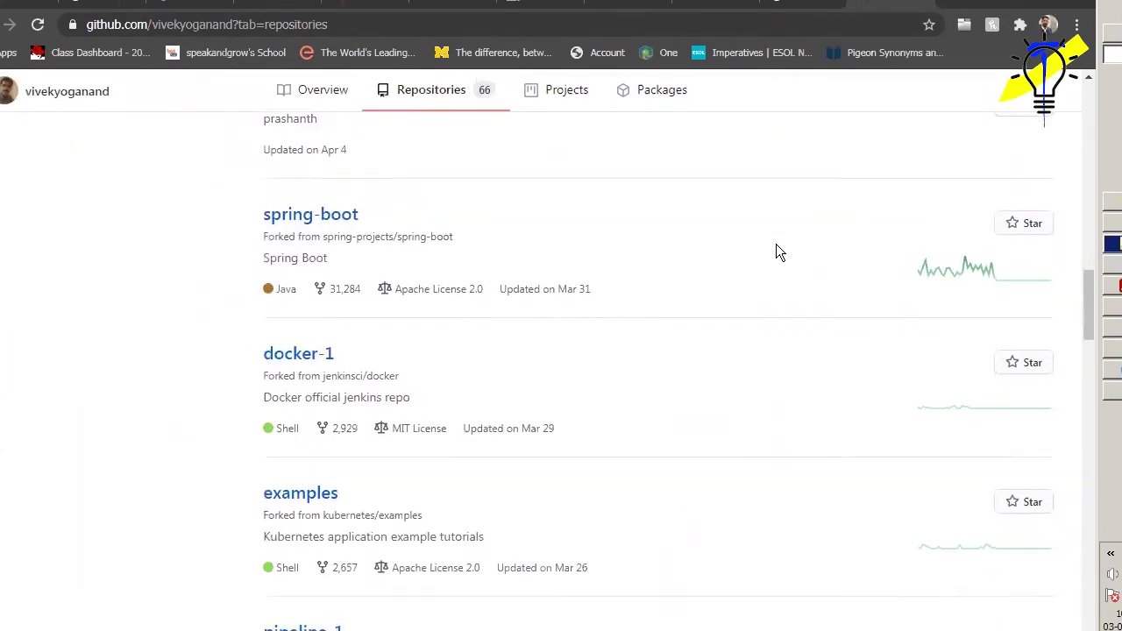
scroll(777, 252, "down", 20)
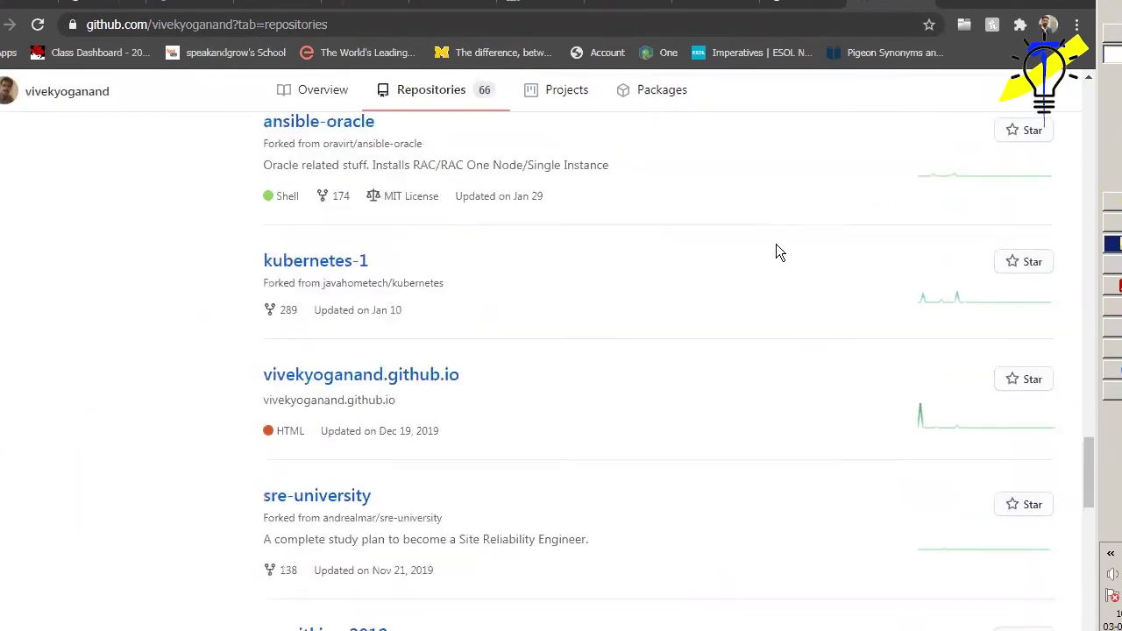
scroll(775, 251, "down", 3)
scroll(767, 272, "up", 20)
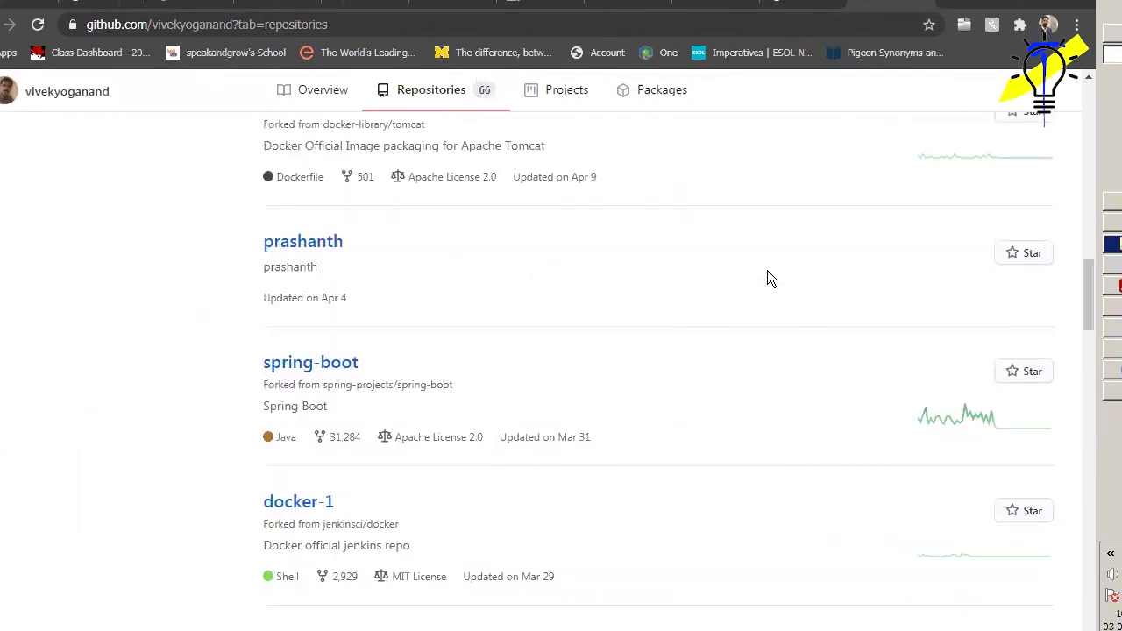
scroll(767, 272, "up", 5)
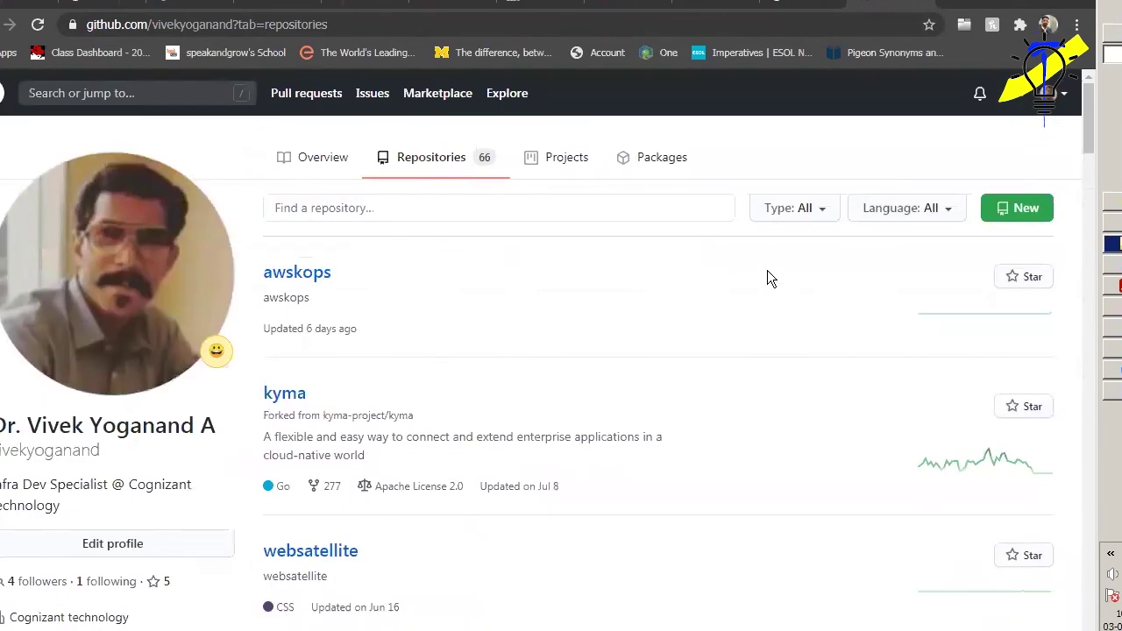
scroll(767, 272, "down", 8)
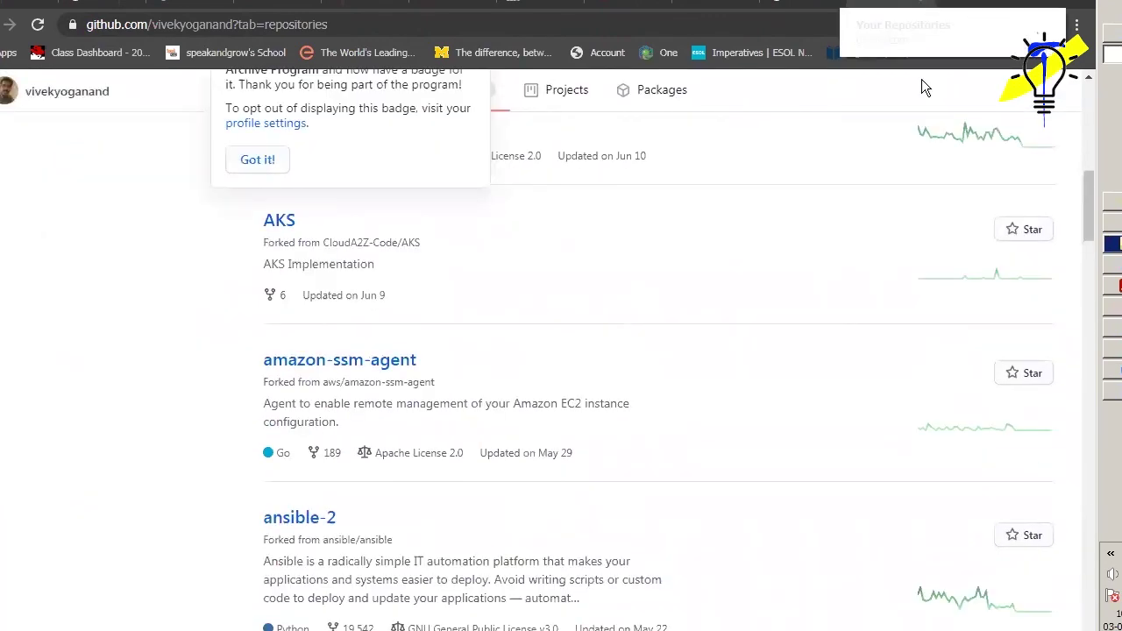
left_click(924, 7)
scroll(895, 412, "down", 3)
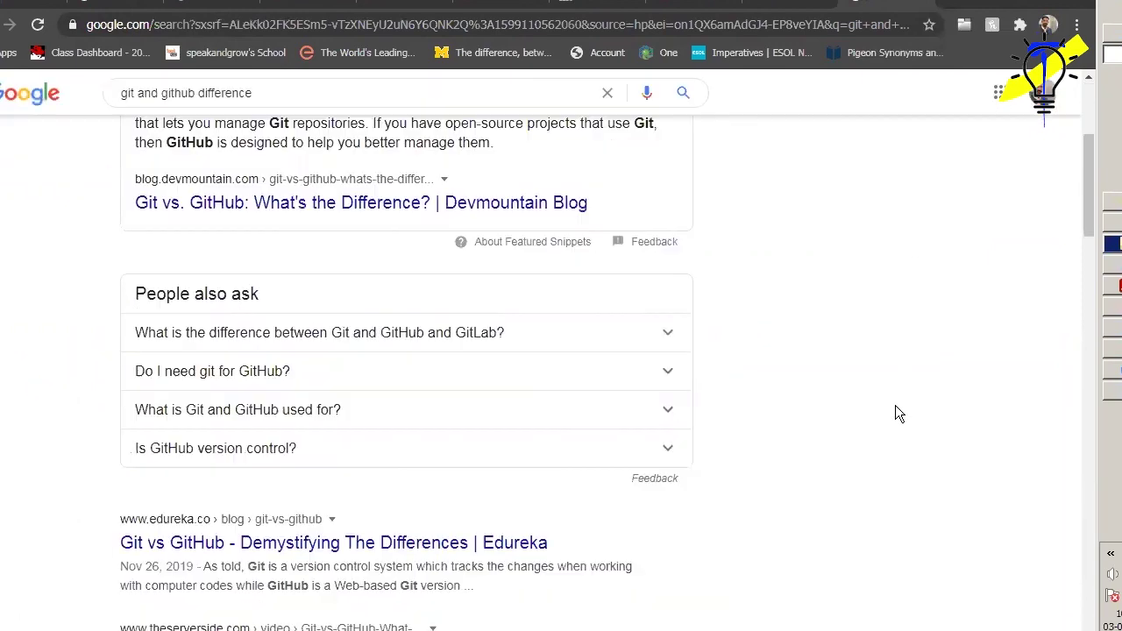
scroll(895, 412, "up", 3)
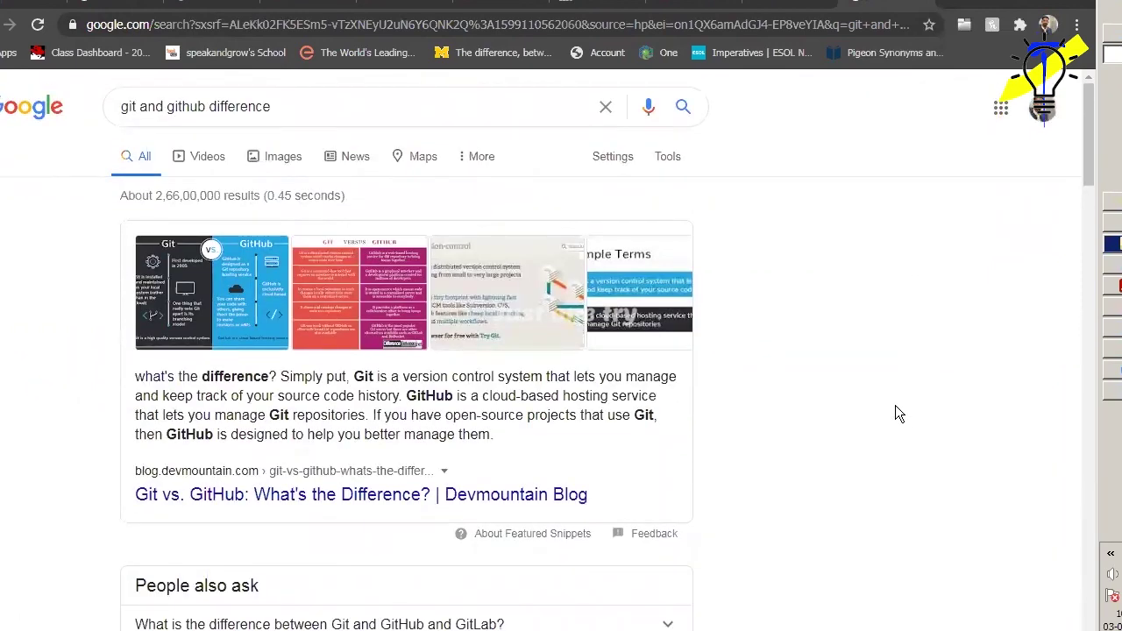
key("alt+Tab")
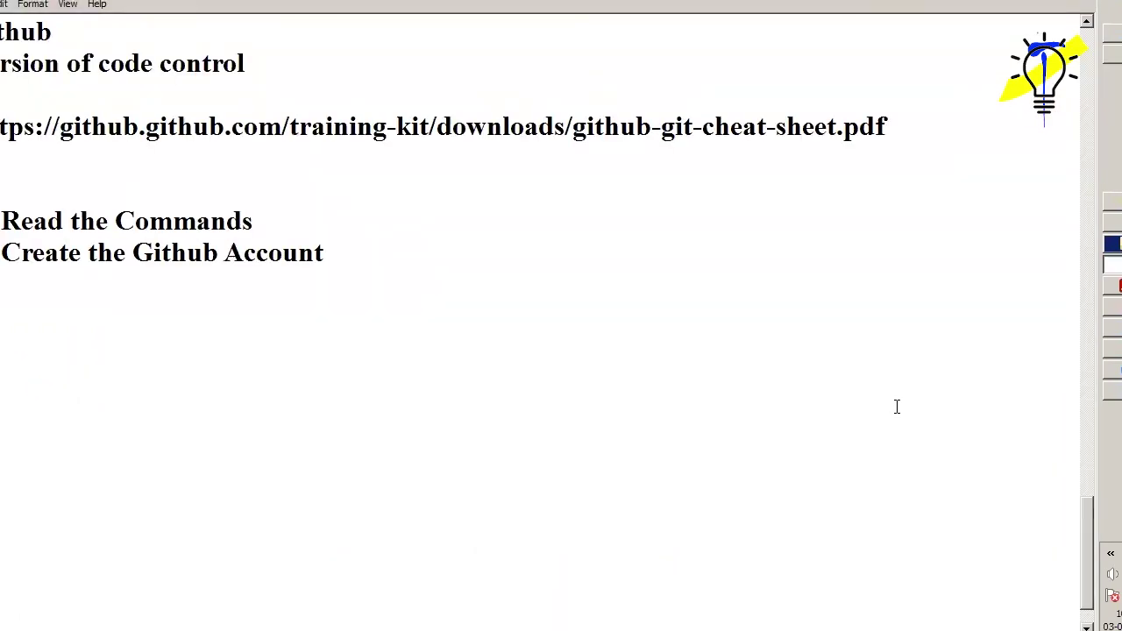
Place the caret at the end of the 'Create the Github Account' line.
left_click_drag(376, 251, 1, 221)
left_click(38, 218)
left_click(173, 223)
left_click(6, 133)
left_click(341, 253)
Type the line 'git init (git enginee (.git)) - laptop/desktop' below the steps.
key("Return")
key("Return")
type("t init ()")
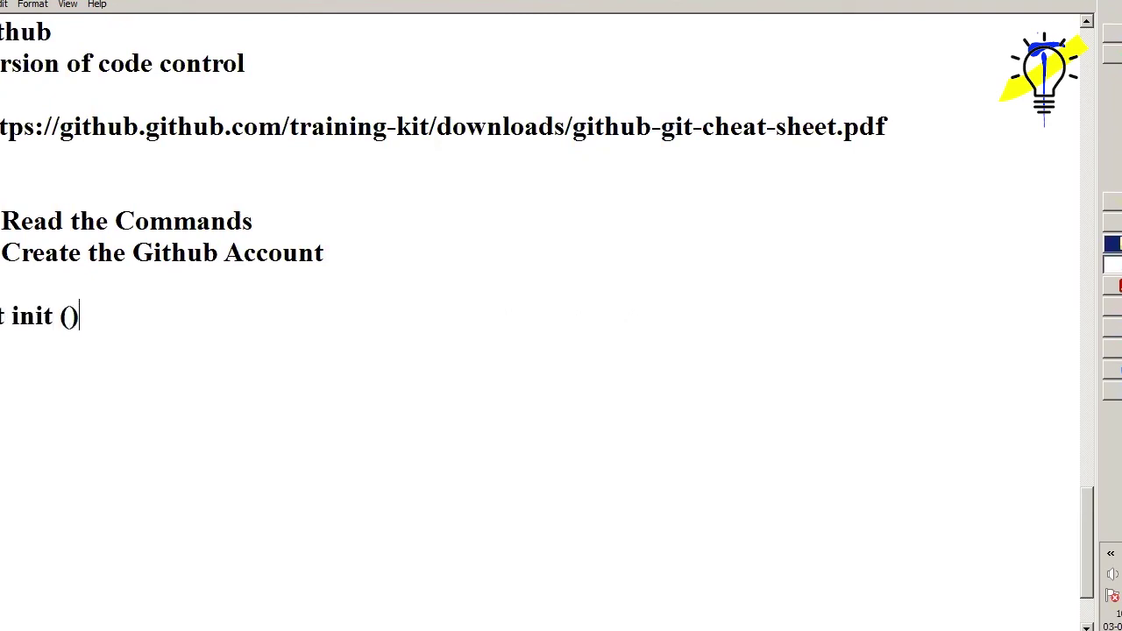
key("Left")
type("git enginer")
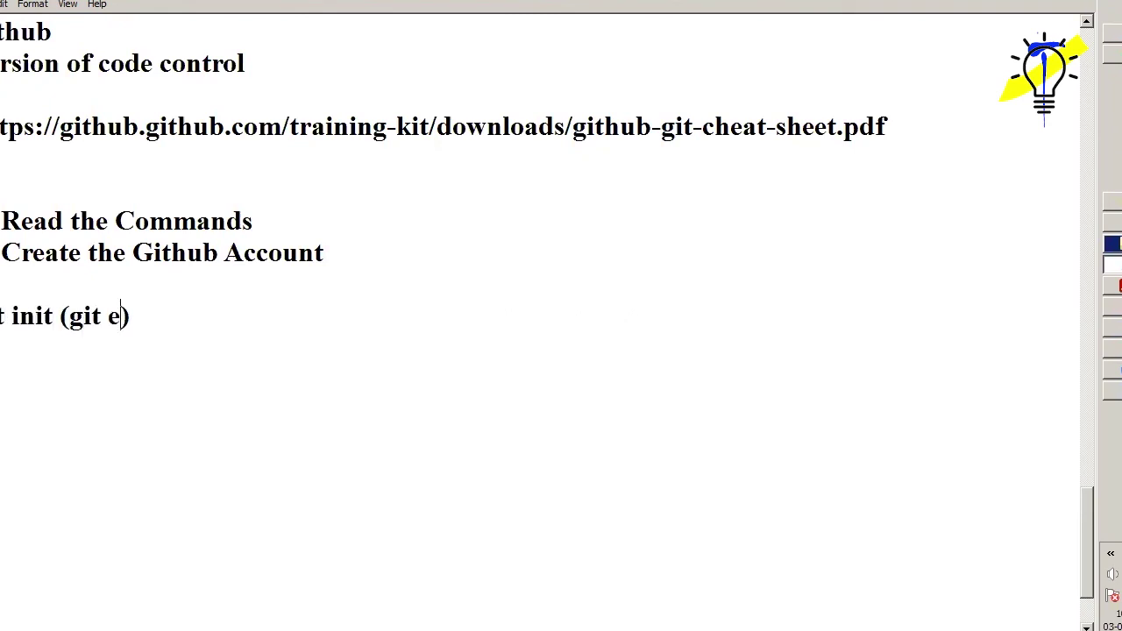
key("BackSpace")
type("e .")
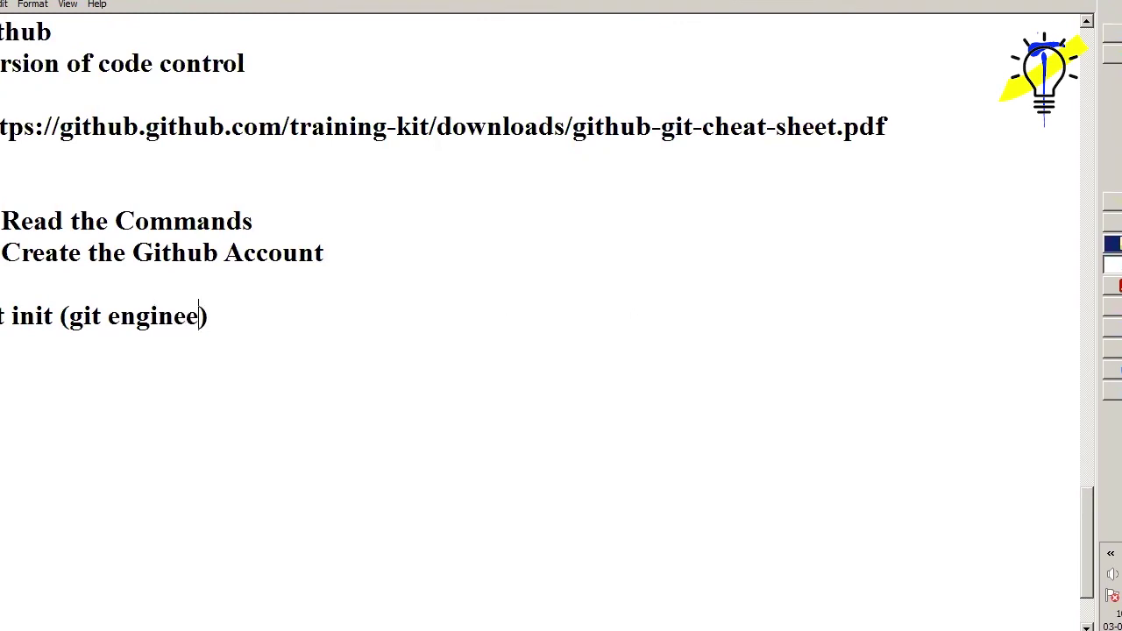
type("git)")
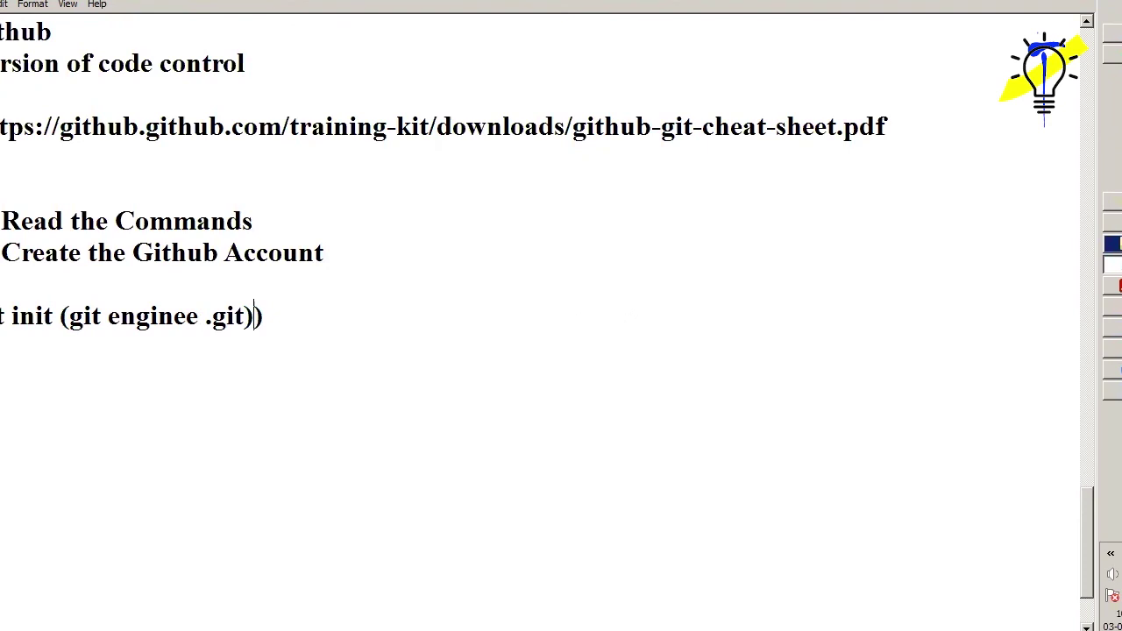
key("Left")
key("Left")
key("Left")
key("Left")
key("Left")
type("(")
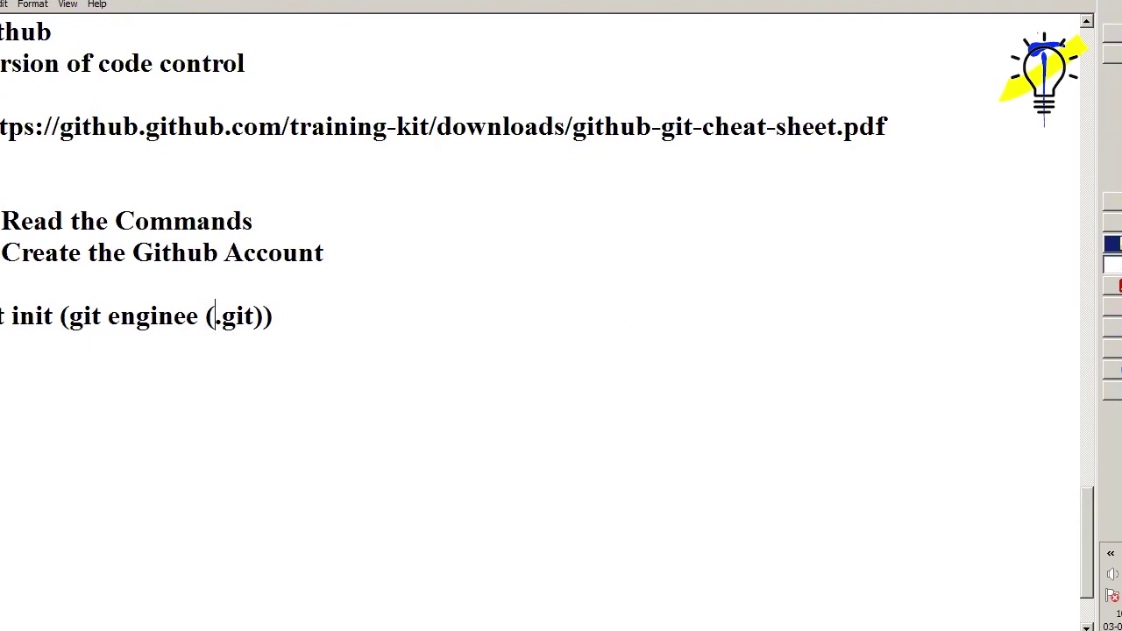
left_click(272, 316)
type("- laptop")
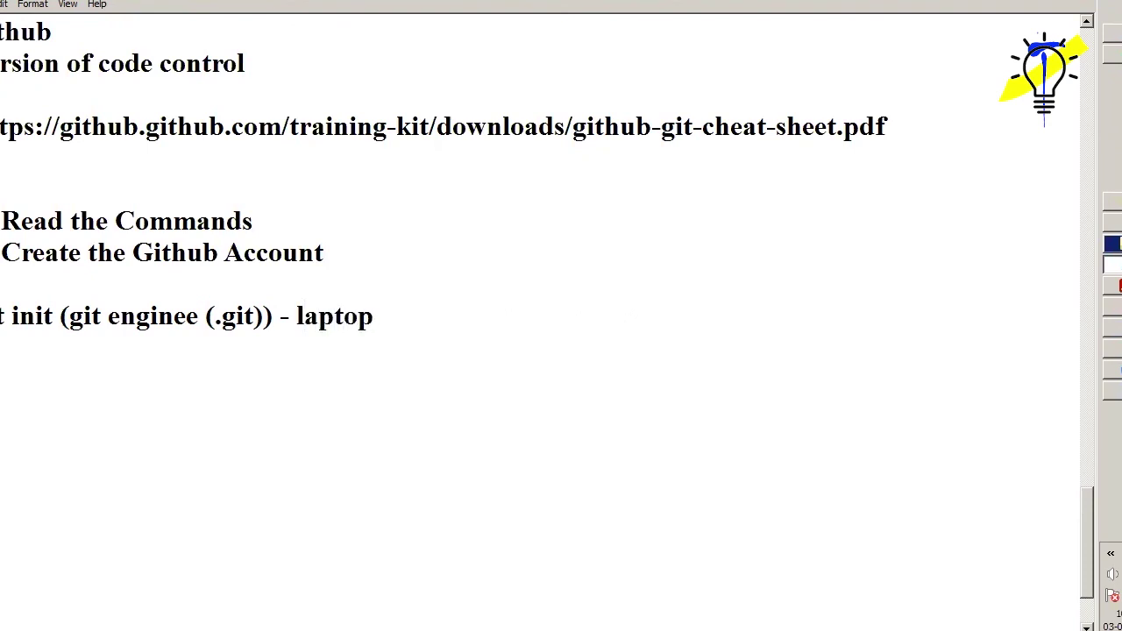
type("/desk")
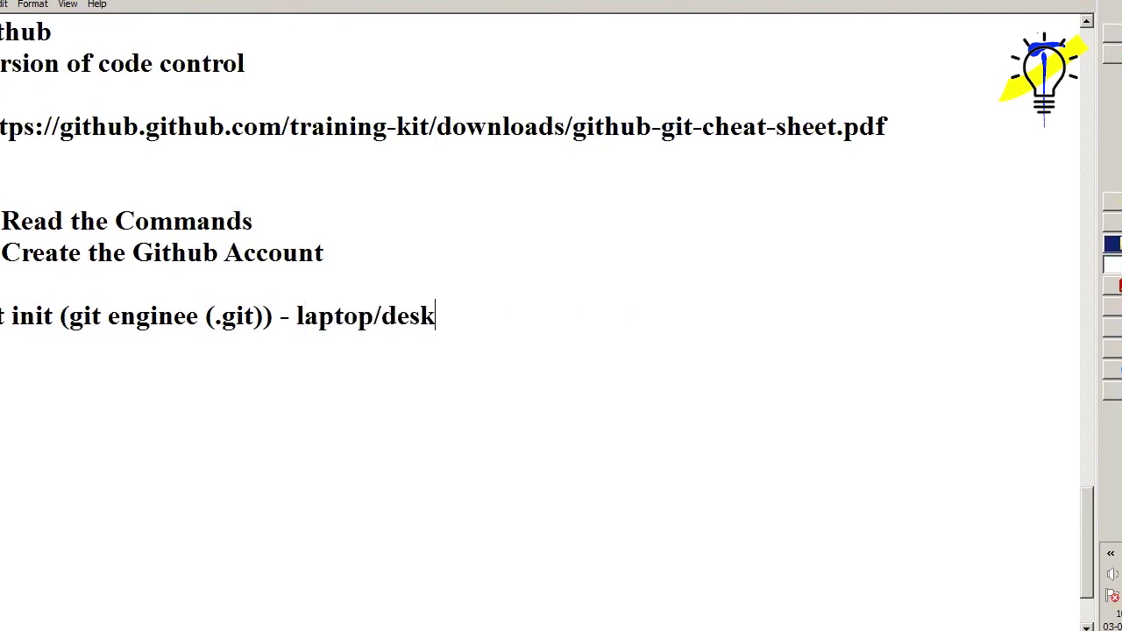
type("top")
Add a 'git push remote url(cloud url)' line below the git init line.
key("Return")
key("Return")
type("outpu")
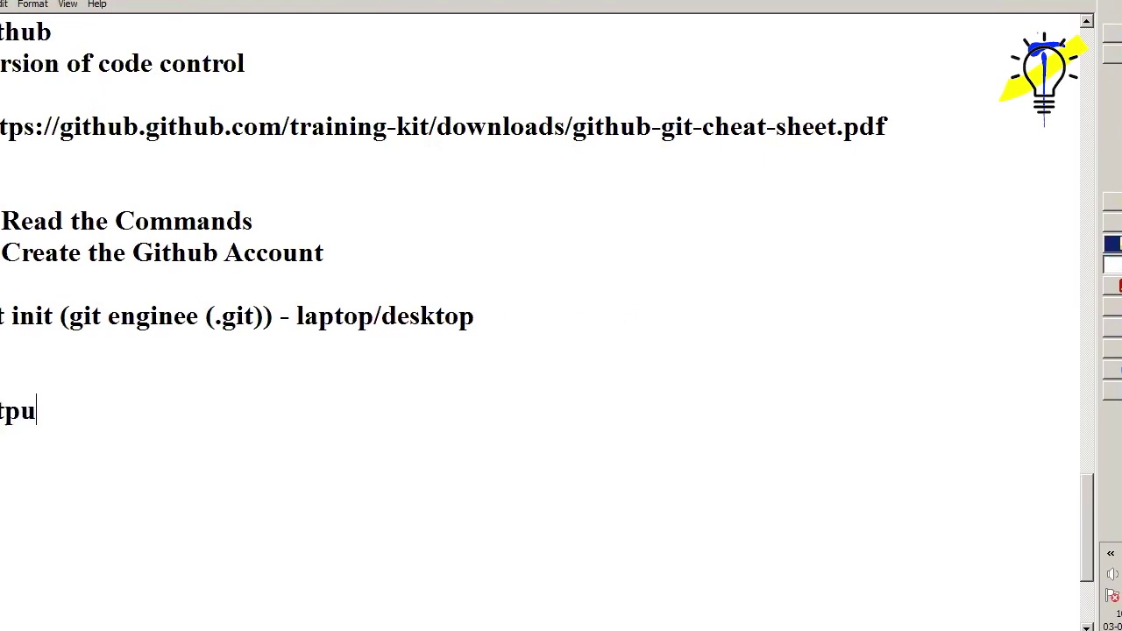
key("BackSpace")
key("BackSpace")
type("push")
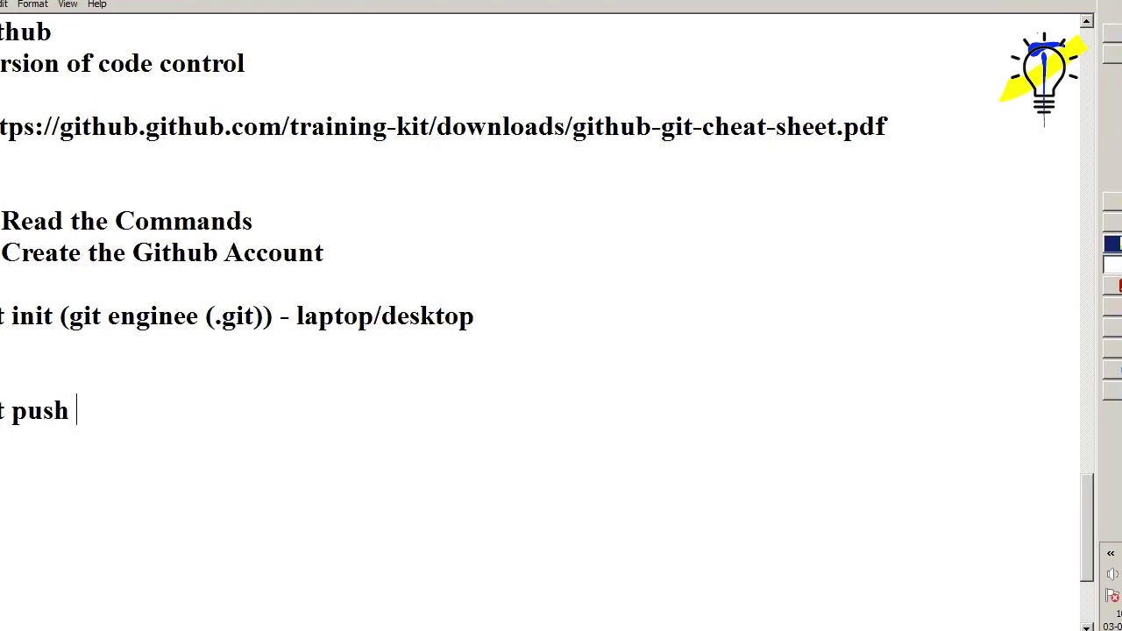
type(" remote")
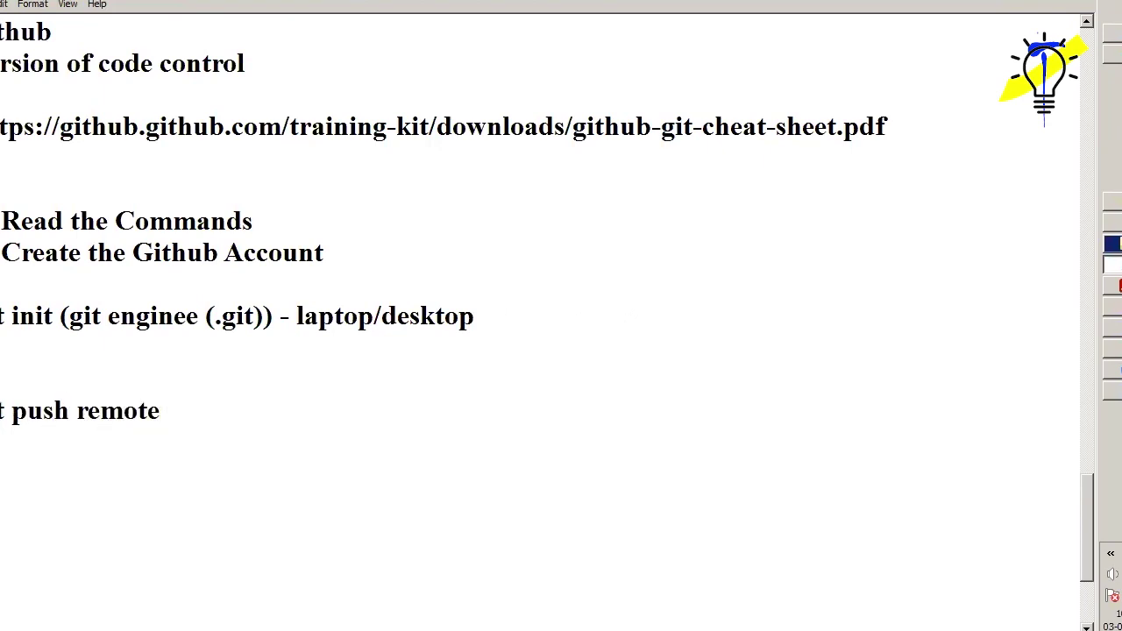
type(" url(c)")
key("Left")
type("cloud ")
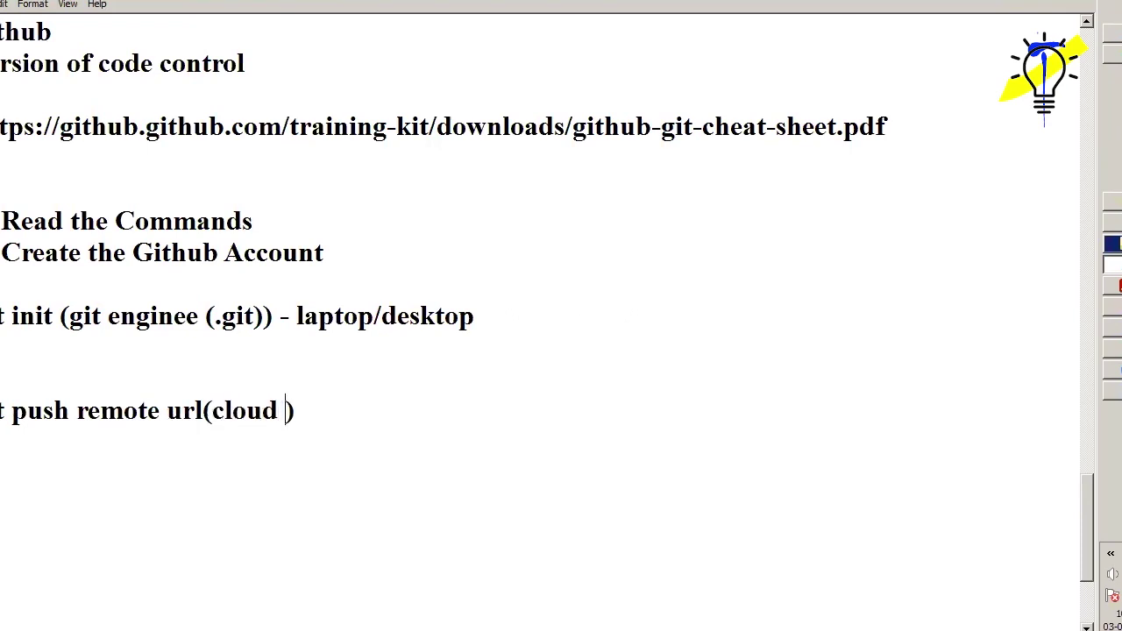
type("url")
key("End")
Insert 'git status' and 'git log' lines above the push line, correcting 'got' to 'git'.
key("Home")
key("Return")
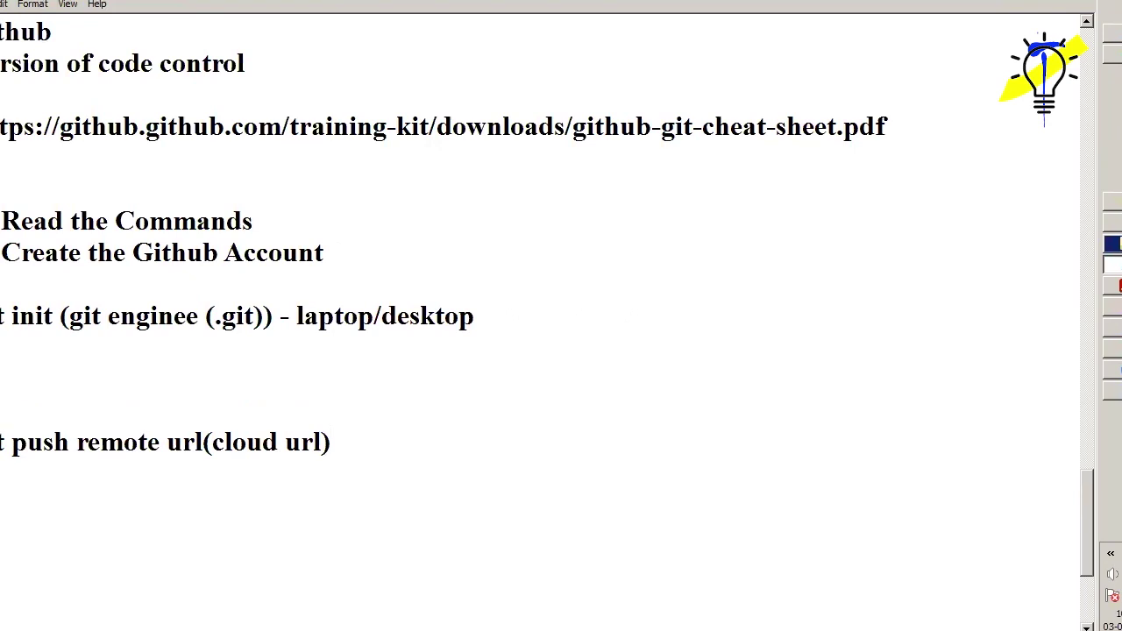
key("Up")
type("git status")
key("Return")
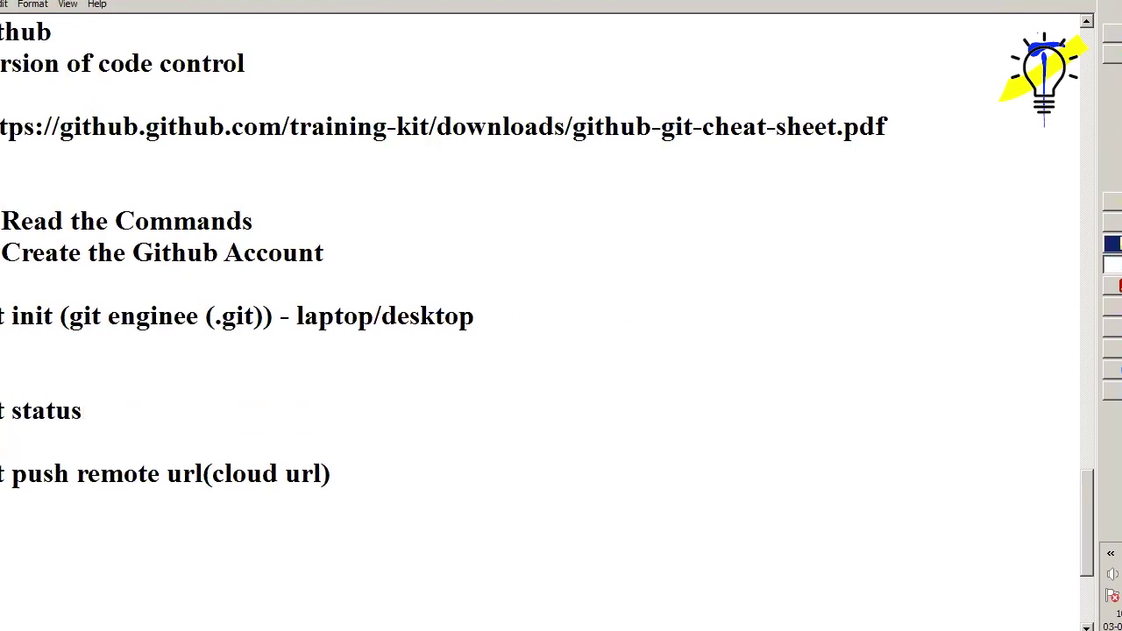
type("got log")
key("Return")
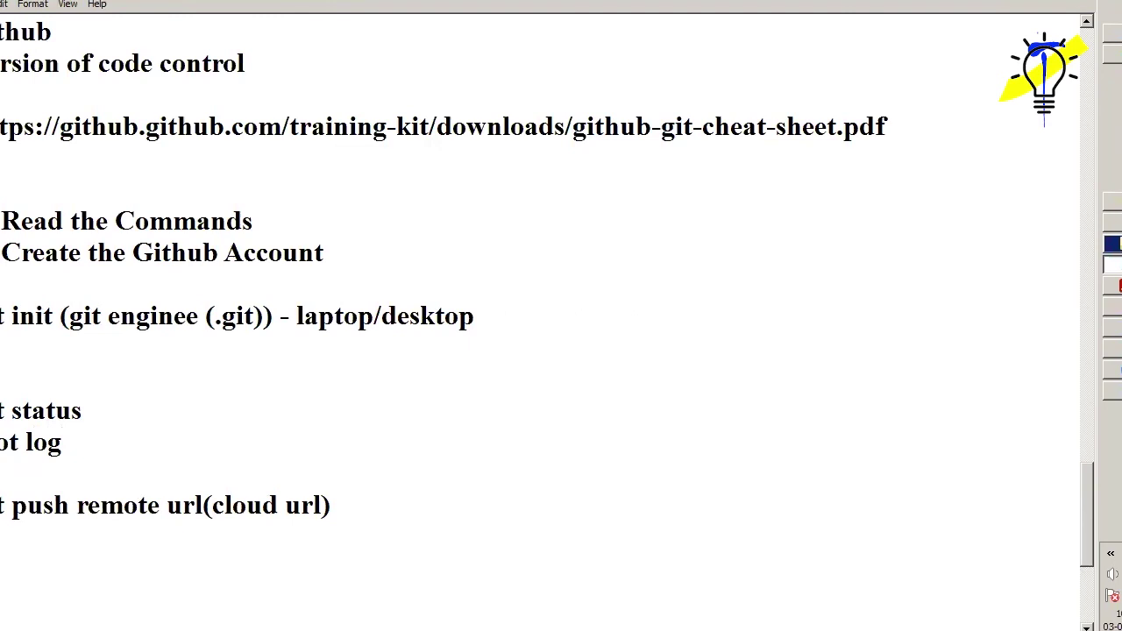
key("Up")
key("Right")
key("Right")
key("BackSpace")
type("i")
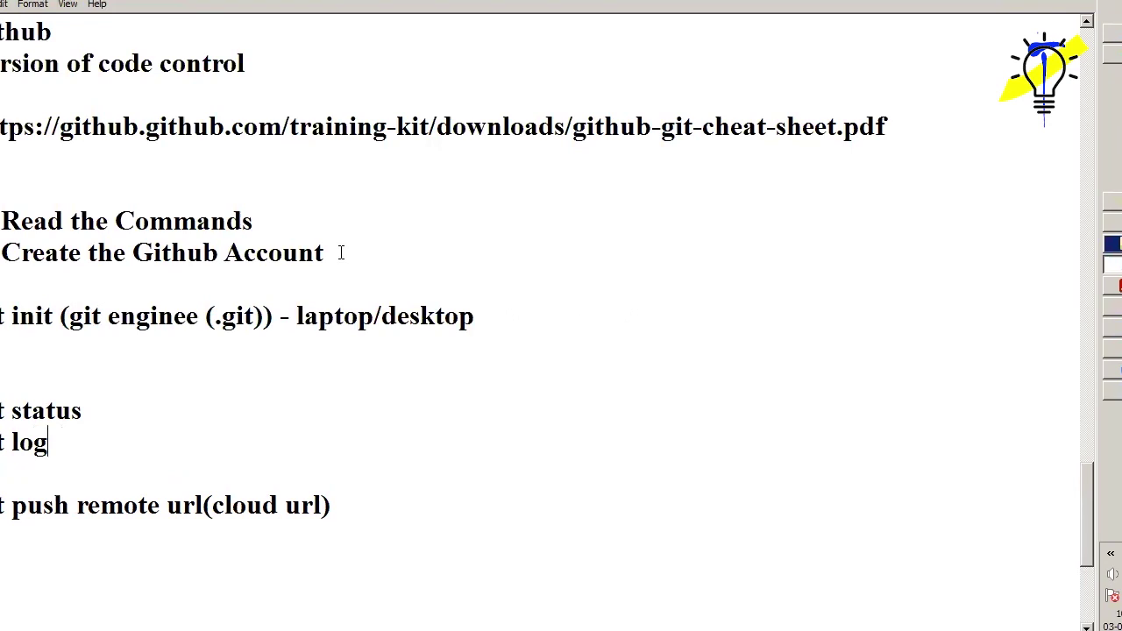
Select the 'Read the Commands' and 'Create the Github Account' lines.
key("Up")
left_click_drag(331, 252, 2, 220)
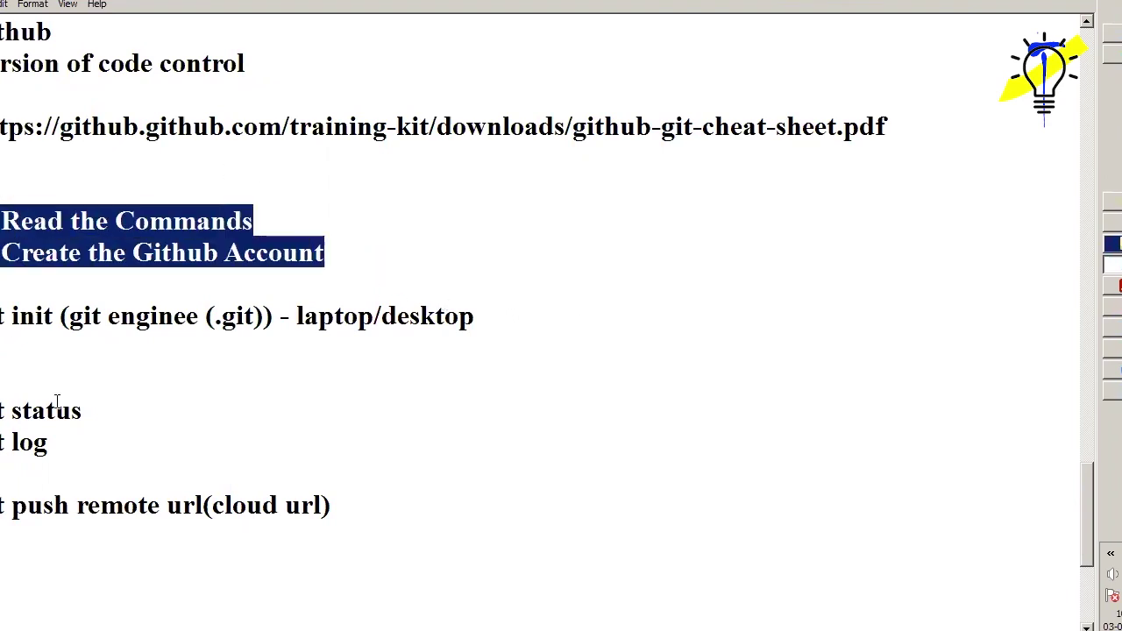